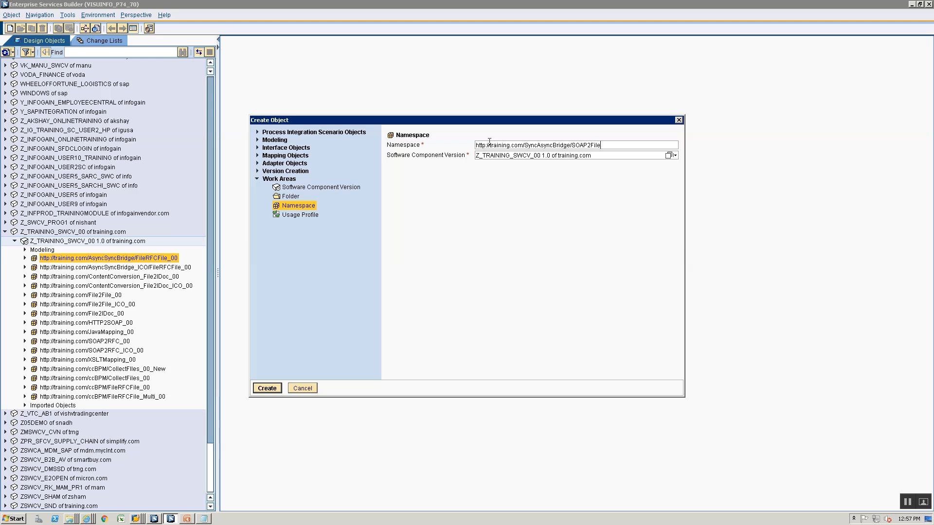
Create the namespace with description 'Namespace for Synch Async Bridge fporr SOAP 2 File Scenario', save, and close it
{"action": "key", "text": "Return"}
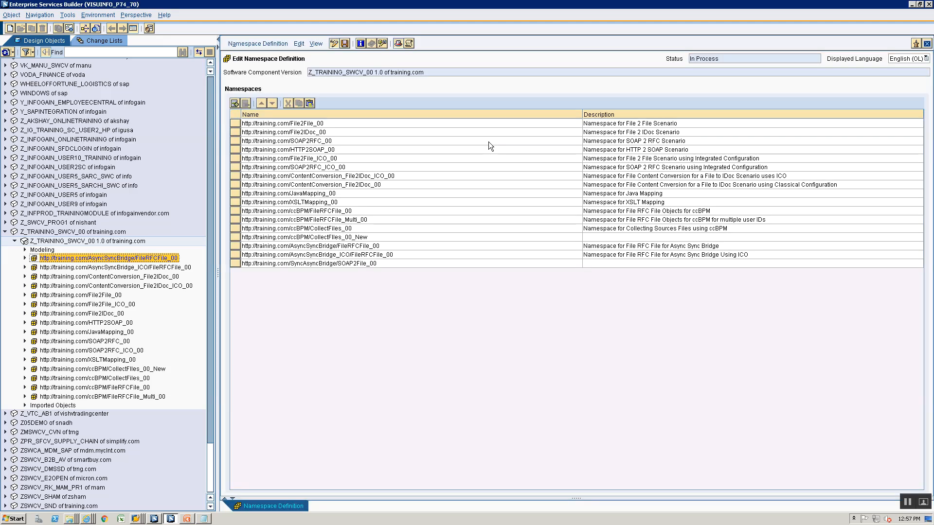
{"action": "left_click", "coordinate": [670, 256]}
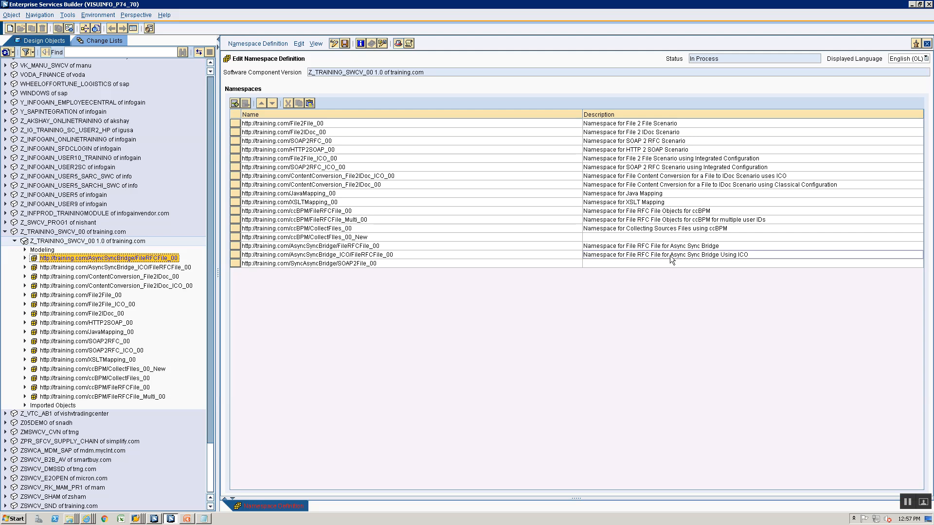
{"action": "left_click", "coordinate": [670, 263]}
{"action": "type", "text": "Namespa"}
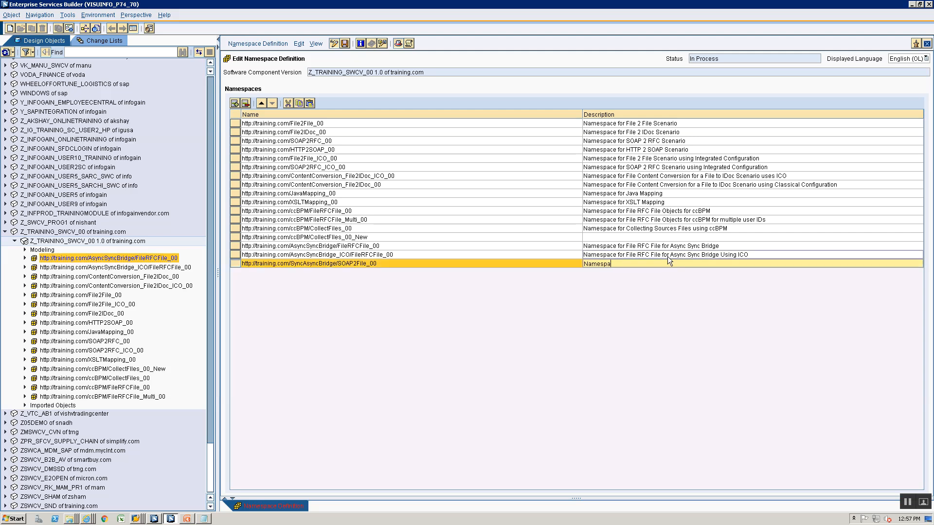
{"action": "type", "text": "ce for Synch A"}
{"action": "type", "text": "sync Bridge fpor"}
{"action": "type", "text": "r SO"}
{"action": "type", "text": "AP 2 File Scenari"}
{"action": "type", "text": "o"}
{"action": "key", "text": "ctrl+s"}
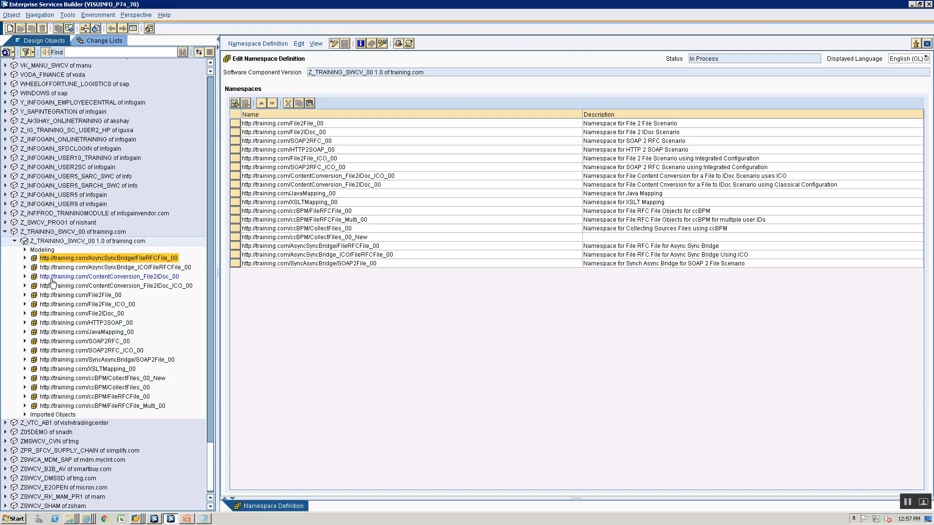
{"action": "left_click", "coordinate": [62, 361]}
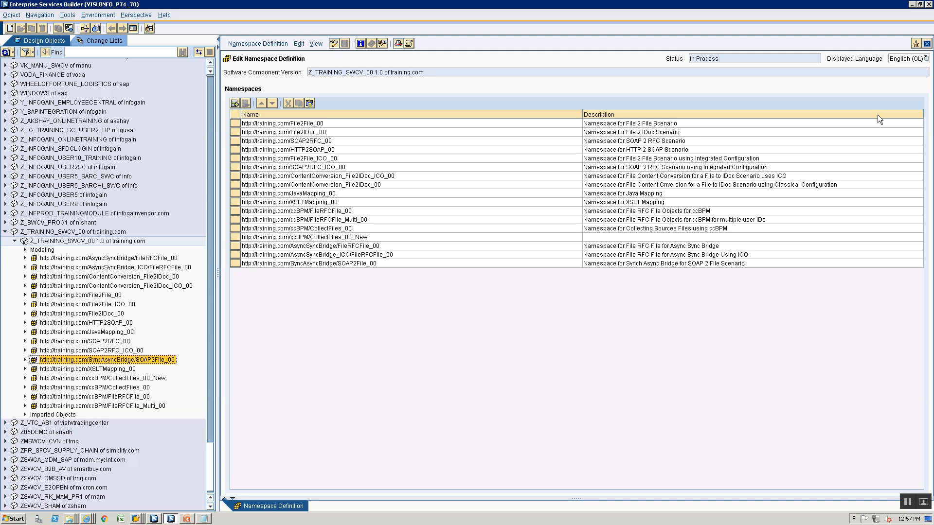
{"action": "left_click", "coordinate": [925, 45]}
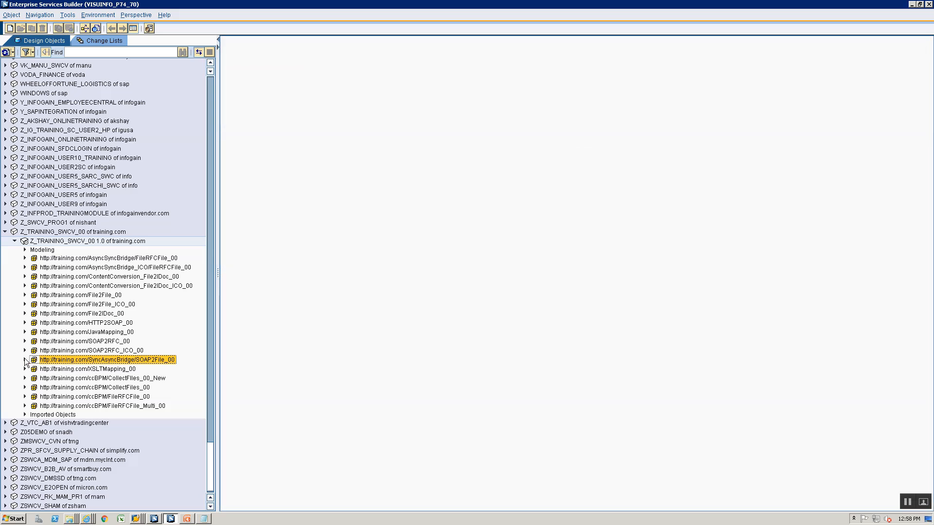
Create a new data type named DT_SyncAsyncBridge_Req_00 in the SOAP2File_00 namespace
{"action": "left_click", "coordinate": [55, 361]}
{"action": "right_click", "coordinate": [54, 361]}
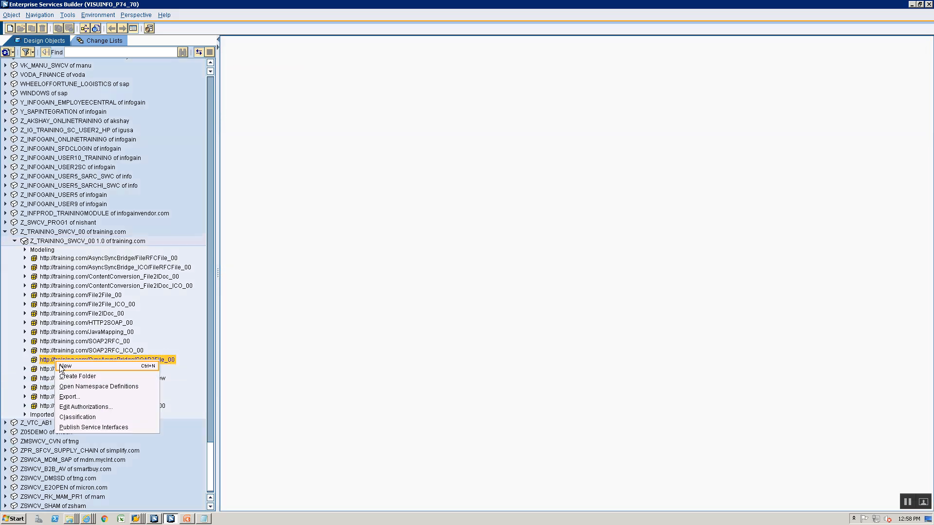
{"action": "left_click", "coordinate": [63, 363]}
{"action": "left_click", "coordinate": [258, 148]}
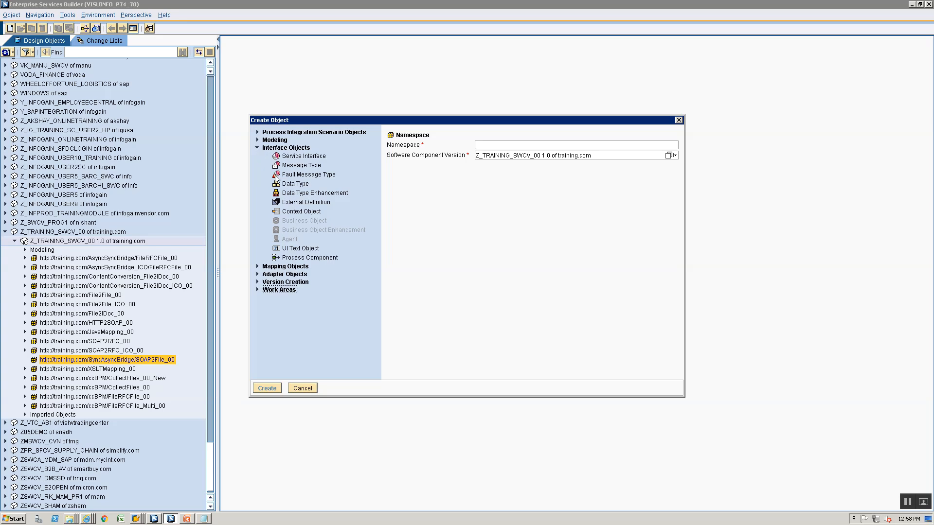
{"action": "left_click", "coordinate": [289, 184]}
{"action": "type", "text": "D"}
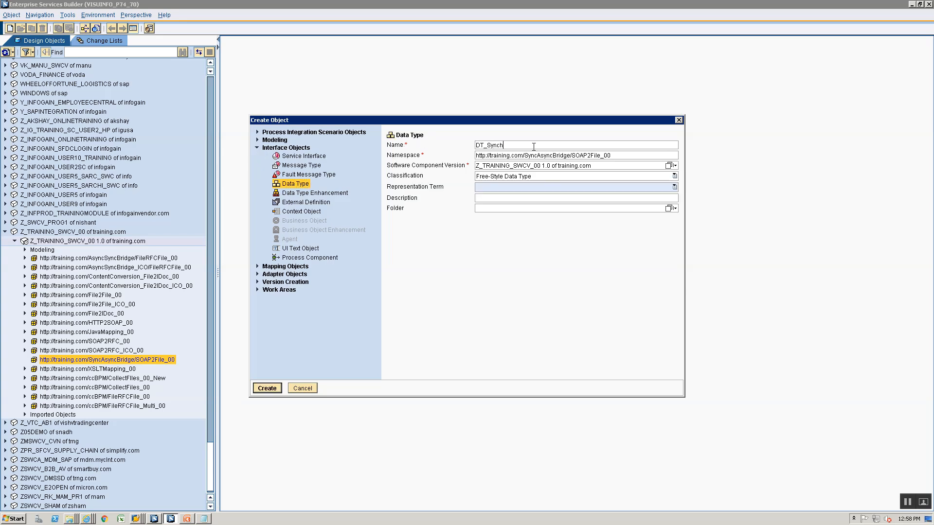
{"action": "type", "text": "T_SyncAsyncBridge_Req_00"}
{"action": "key", "text": "Return"}
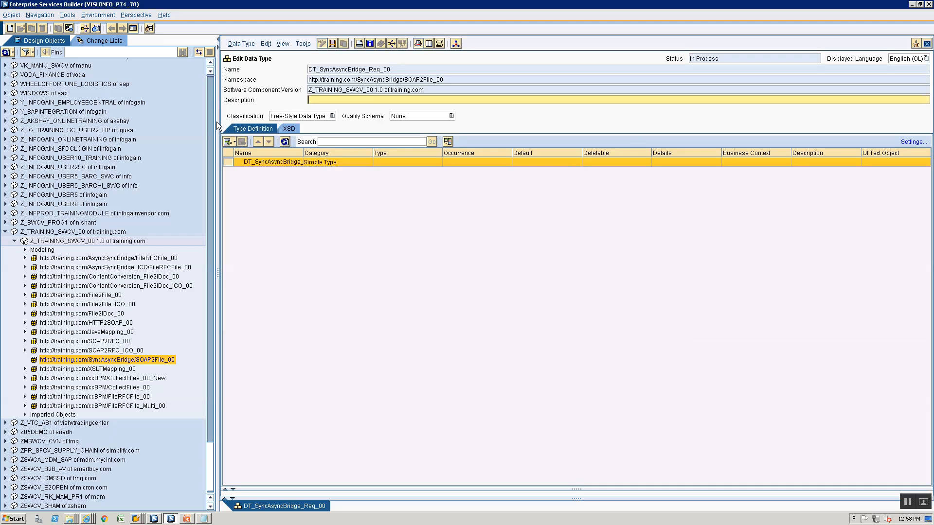
Add two sibling elements, Field1 and Field2, to the data type
{"action": "left_click", "coordinate": [235, 141]}
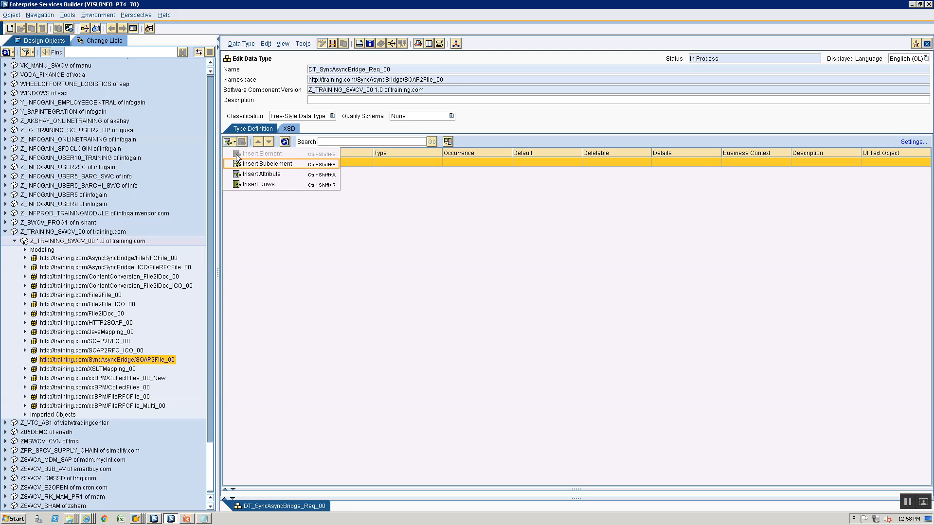
{"action": "left_click", "coordinate": [243, 163]}
{"action": "type", "text": "Field1"}
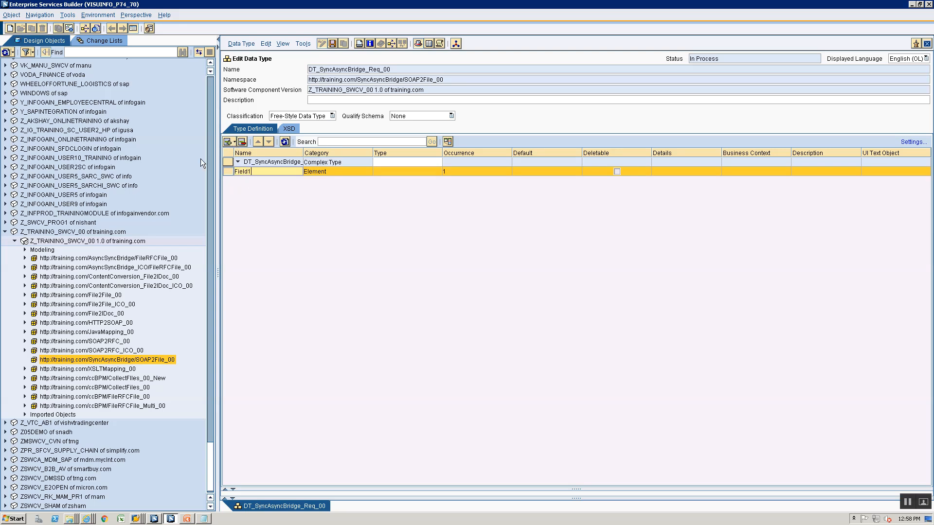
{"action": "left_click", "coordinate": [235, 142]}
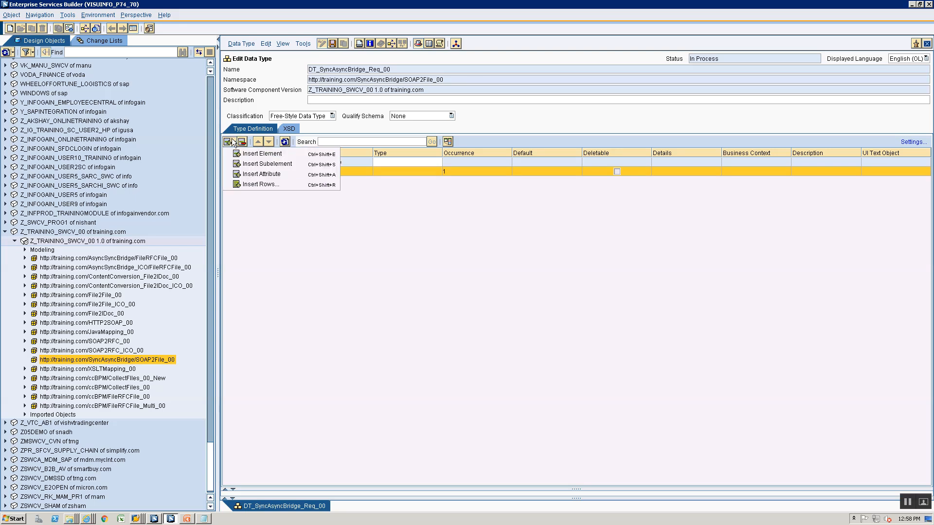
{"action": "left_click", "coordinate": [245, 165]}
{"action": "left_click", "coordinate": [247, 183]}
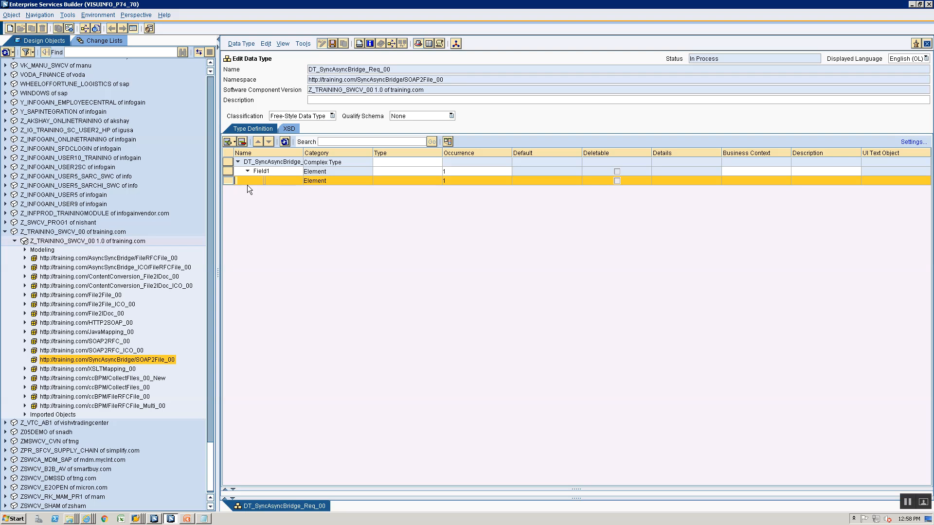
{"action": "left_click", "coordinate": [241, 142]}
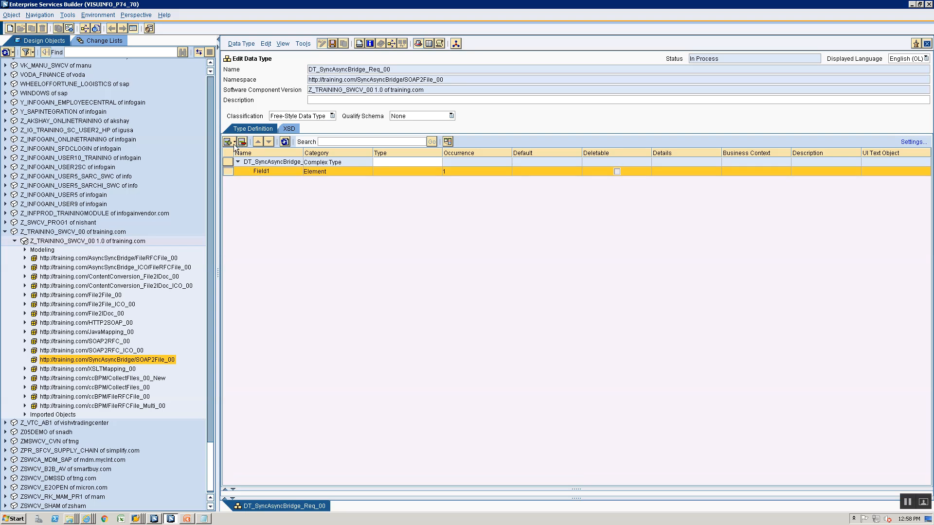
{"action": "left_click", "coordinate": [234, 142]}
{"action": "left_click", "coordinate": [239, 155]}
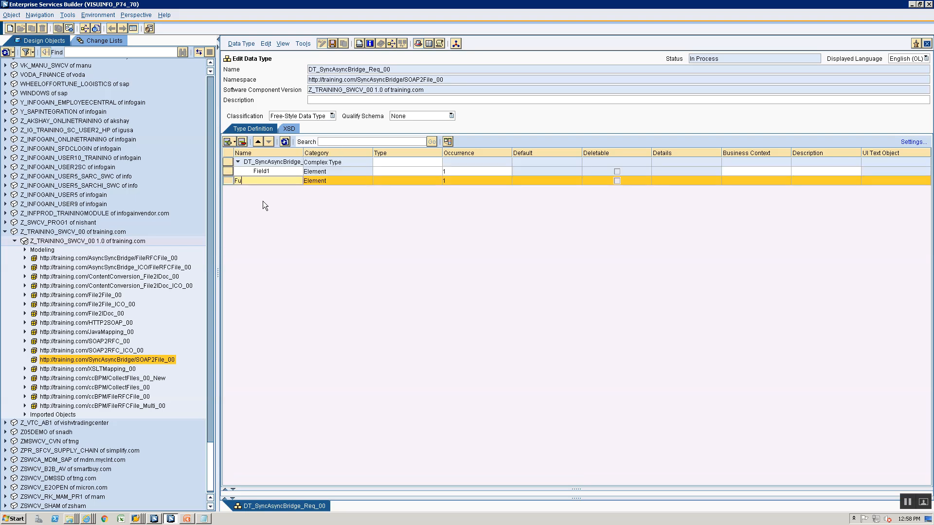
{"action": "type", "text": "Field2"}
Set both Field1 and Field2 to type xsd:string and save the data type
{"action": "left_click", "coordinate": [381, 172]}
{"action": "left_click", "coordinate": [439, 170]}
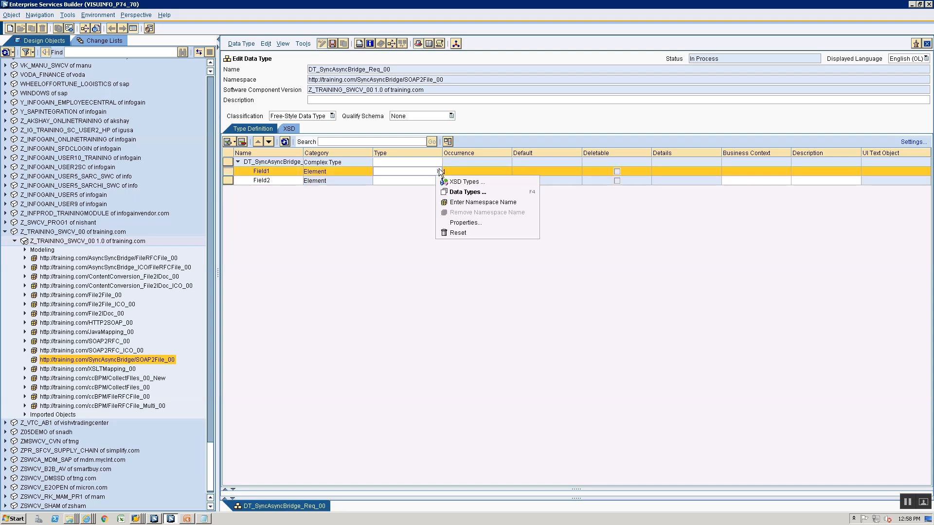
{"action": "left_click", "coordinate": [442, 182]}
{"action": "left_click", "coordinate": [426, 184]}
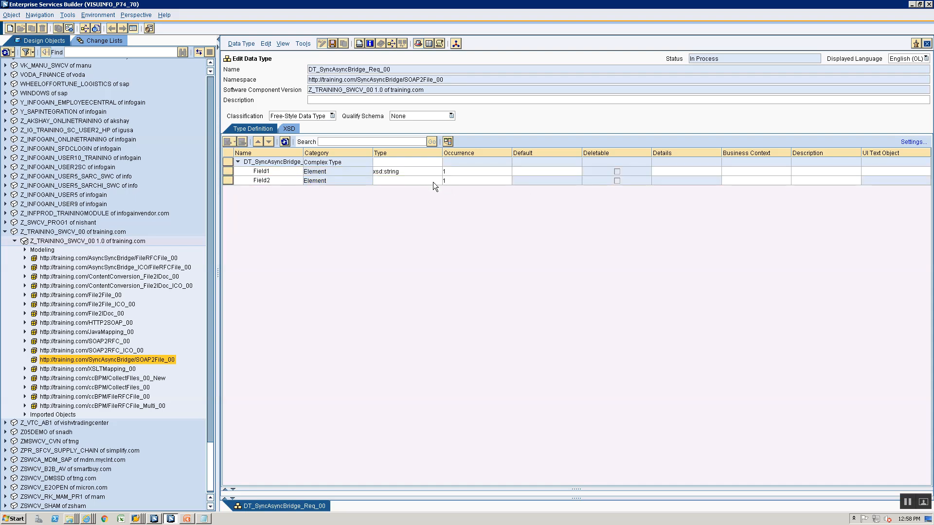
{"action": "left_click", "coordinate": [436, 181]}
{"action": "left_click", "coordinate": [439, 182]}
{"action": "left_click", "coordinate": [440, 189]}
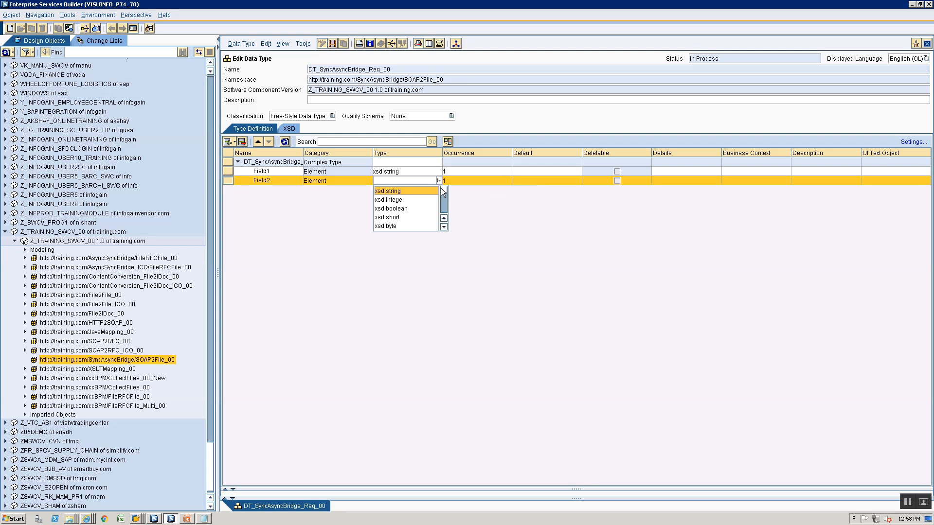
{"action": "left_click", "coordinate": [422, 191]}
{"action": "key", "text": "ctrl+s"}
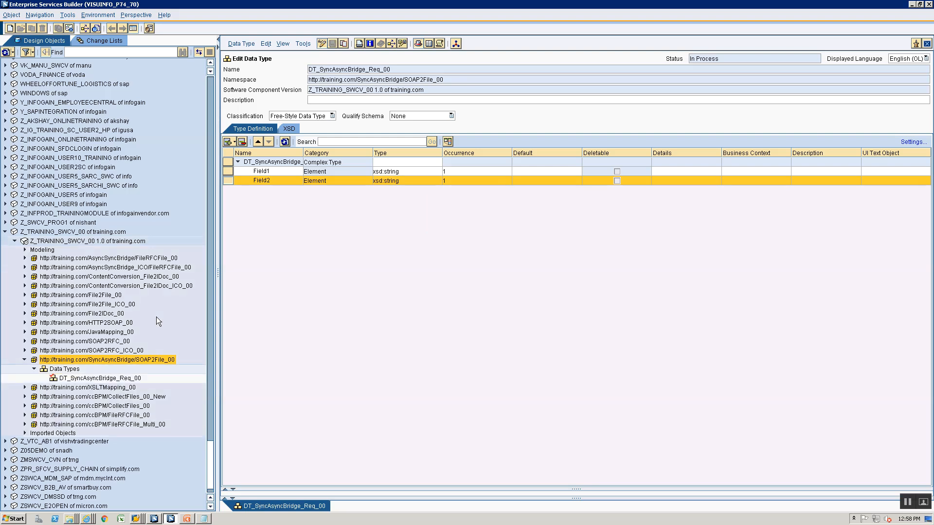
Create a new data type named DT_SyncAsyncBridge_Res_00 under Data Types
{"action": "right_click", "coordinate": [65, 369]}
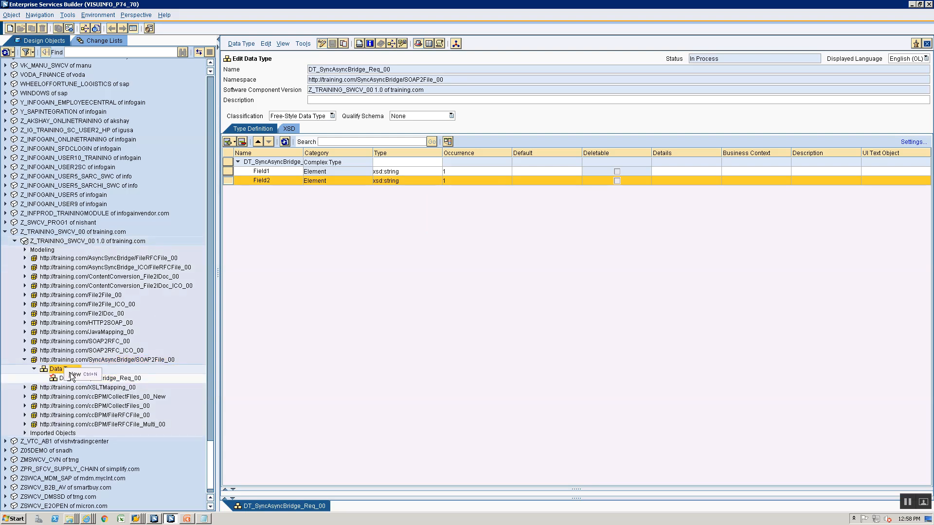
{"action": "left_click", "coordinate": [83, 375]}
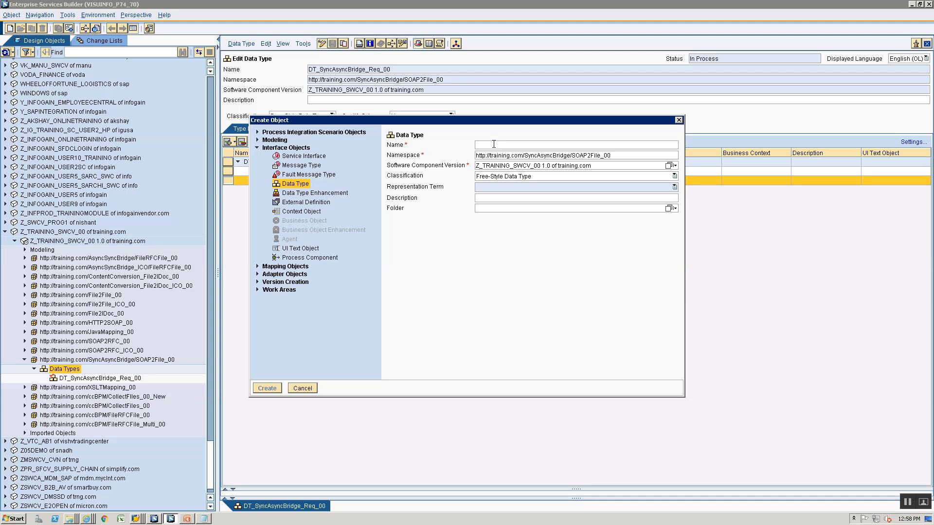
{"action": "type", "text": "DT_"}
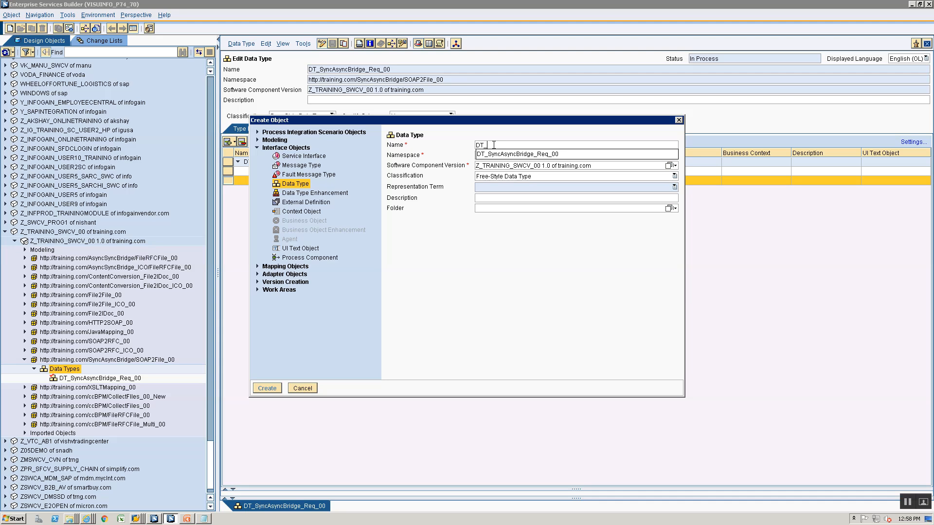
{"action": "key", "text": "Down"}
{"action": "key", "text": "Return"}
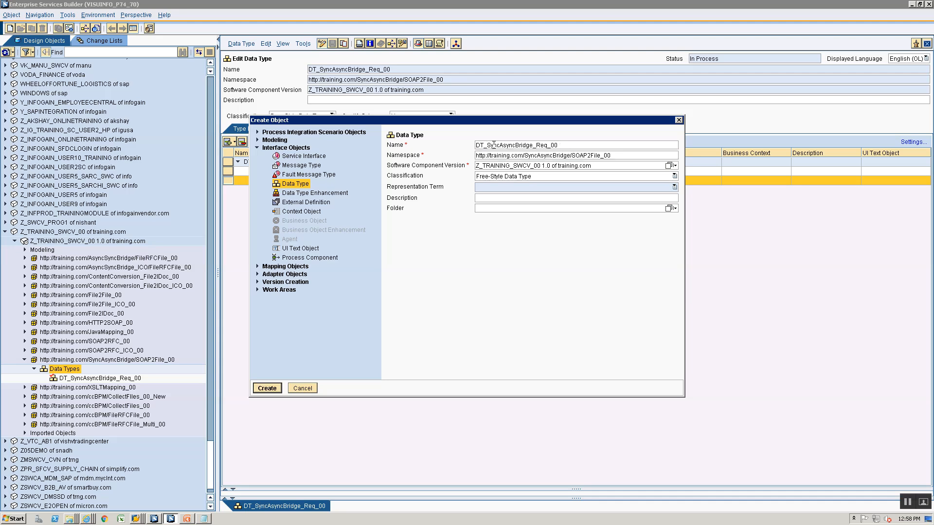
{"action": "key", "text": "Return"}
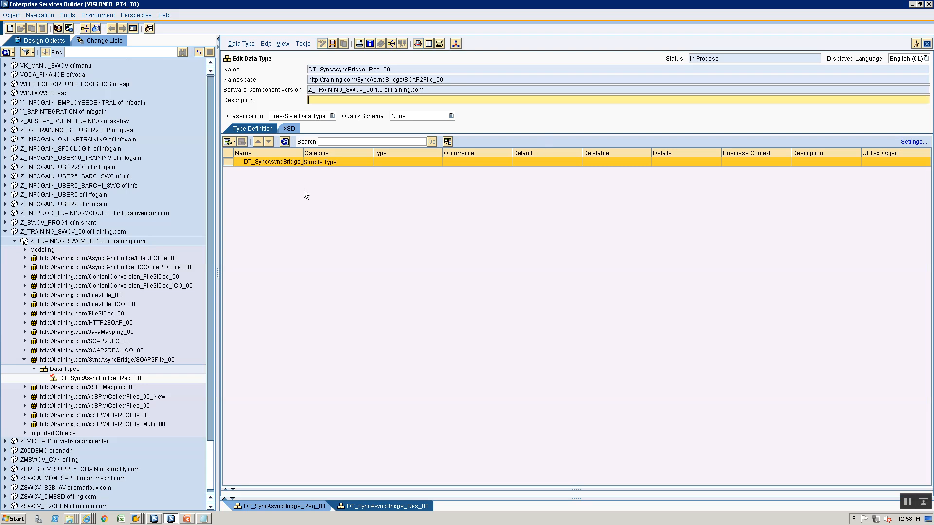
Add a single element named Field with type xsd:string
{"action": "left_click", "coordinate": [234, 142]}
{"action": "left_click", "coordinate": [275, 167]}
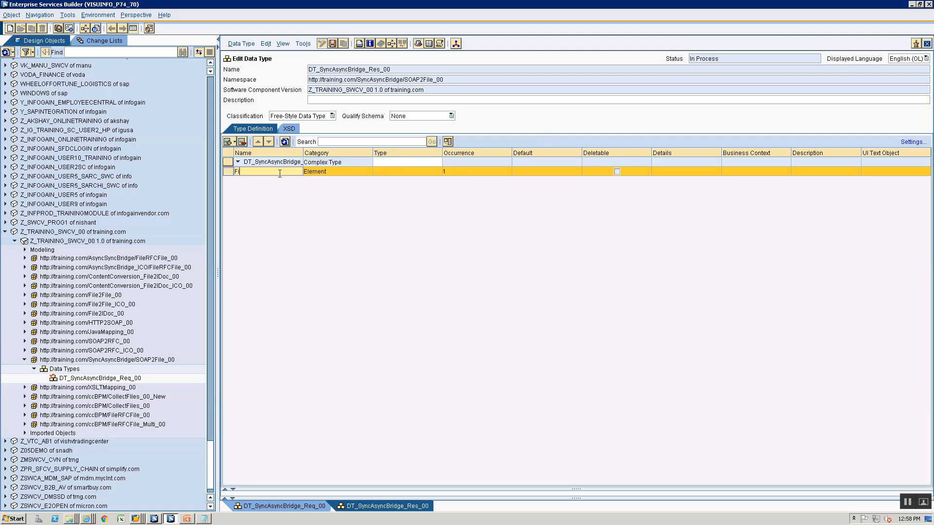
{"action": "type", "text": "Field"}
{"action": "left_click", "coordinate": [389, 174]}
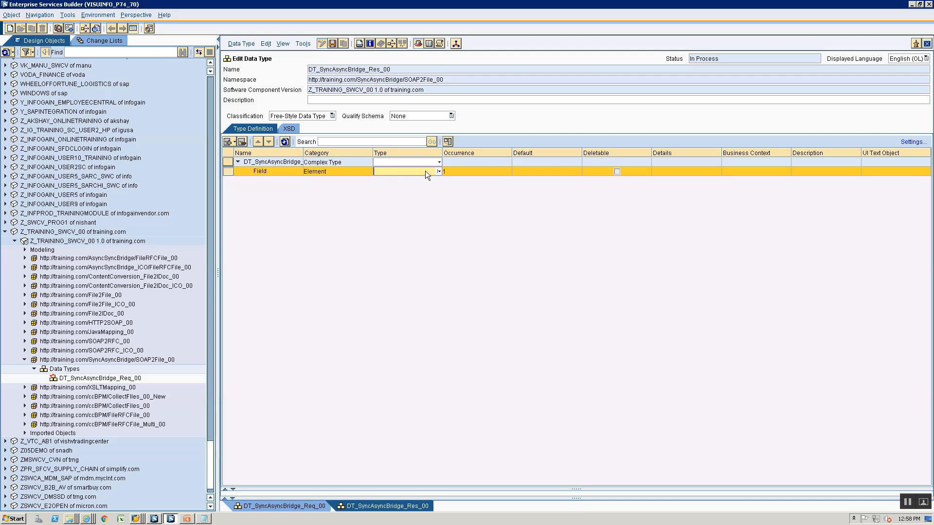
{"action": "left_click", "coordinate": [439, 172]}
{"action": "left_click", "coordinate": [442, 181]}
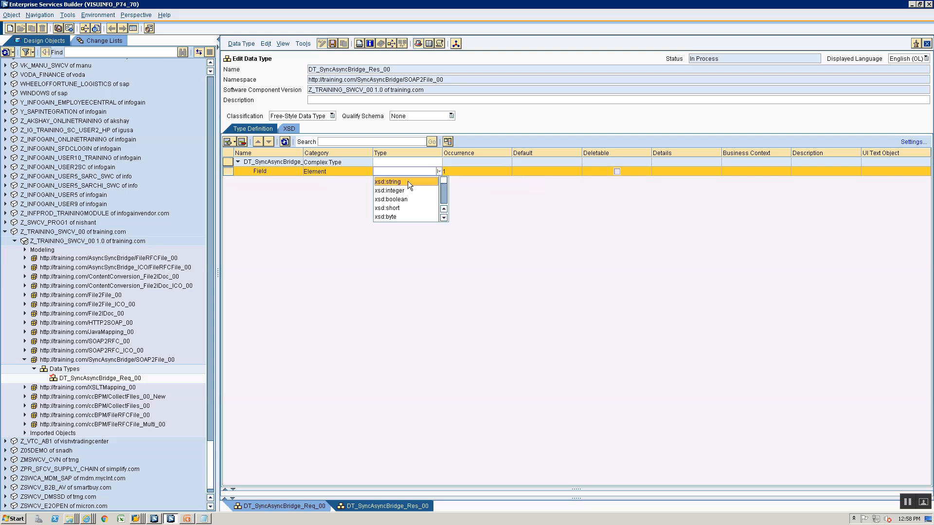
{"action": "left_click", "coordinate": [408, 181]}
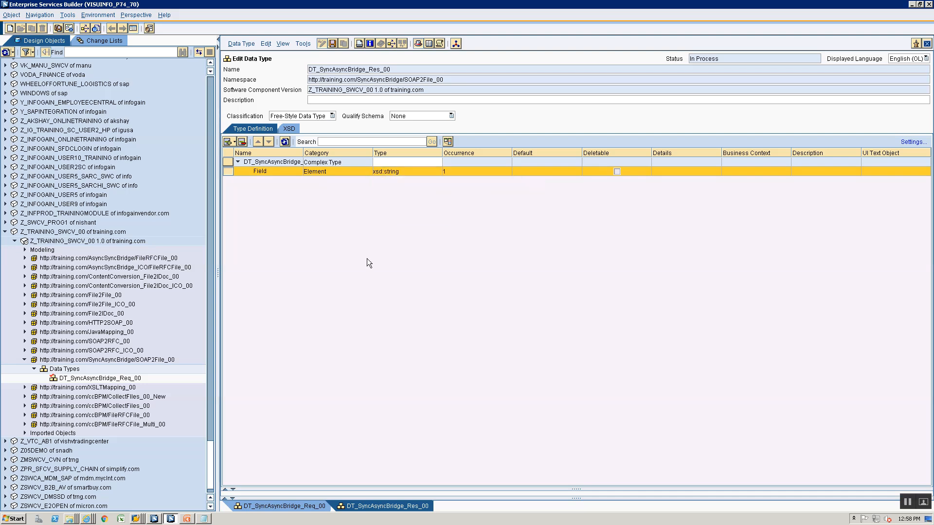
Create message type MT_SyncAsyncBridge_Req_00 using data type DT_SyncAsyncBridge_Req_00
{"action": "right_click", "coordinate": [55, 369]}
{"action": "left_click", "coordinate": [69, 373]}
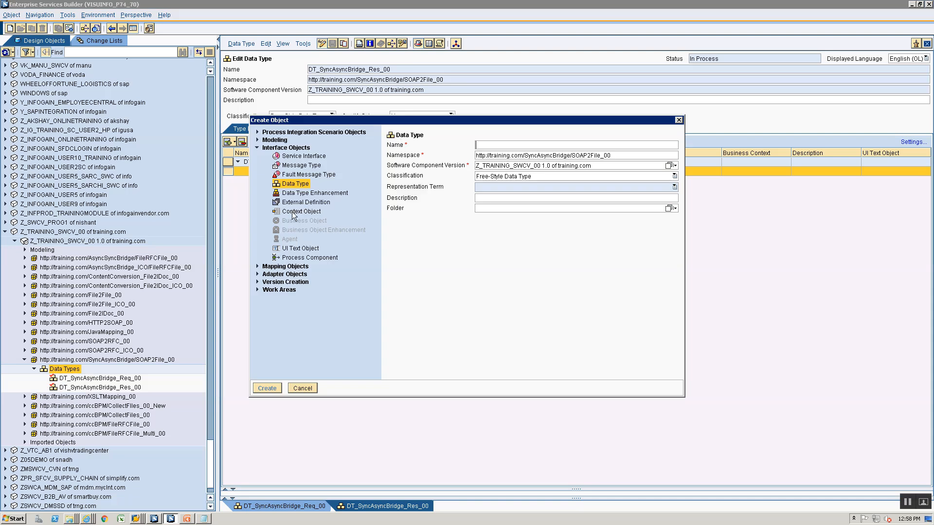
{"action": "left_click", "coordinate": [296, 165]}
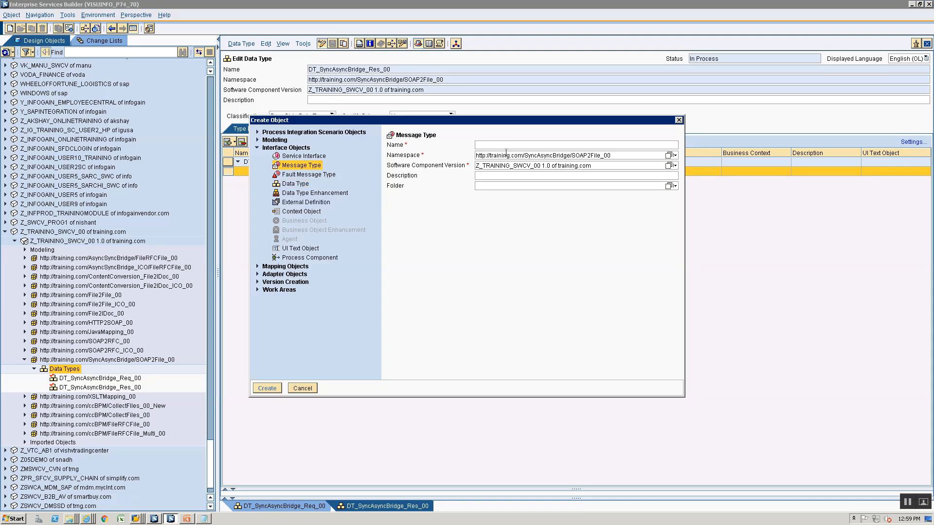
{"action": "type", "text": "MT_Req"}
{"action": "key", "text": "BackSpace"}
{"action": "key", "text": "BackSpace"}
{"action": "type", "text": "SyncAsyncBri"}
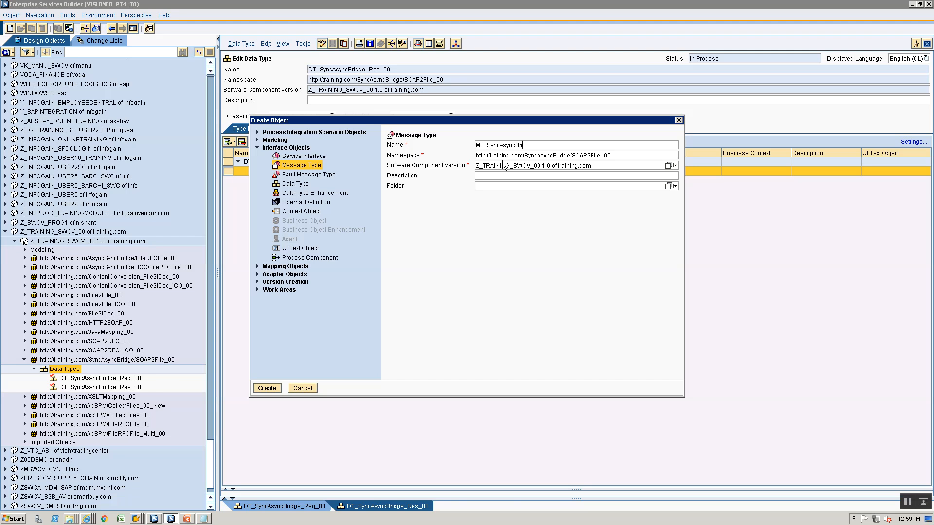
{"action": "type", "text": "dge_Req_00"}
{"action": "key", "text": "Return"}
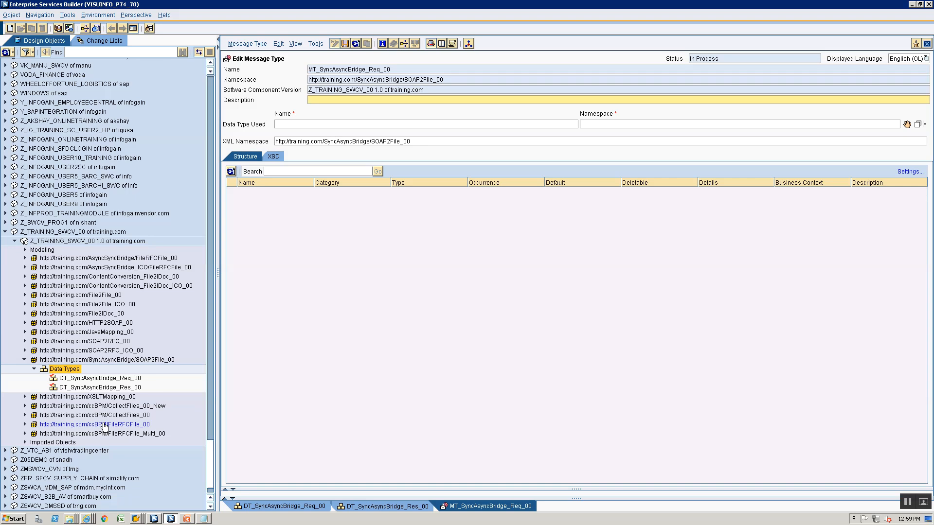
{"action": "left_click_drag", "start_coordinate": [105, 379], "coordinate": [909, 124]}
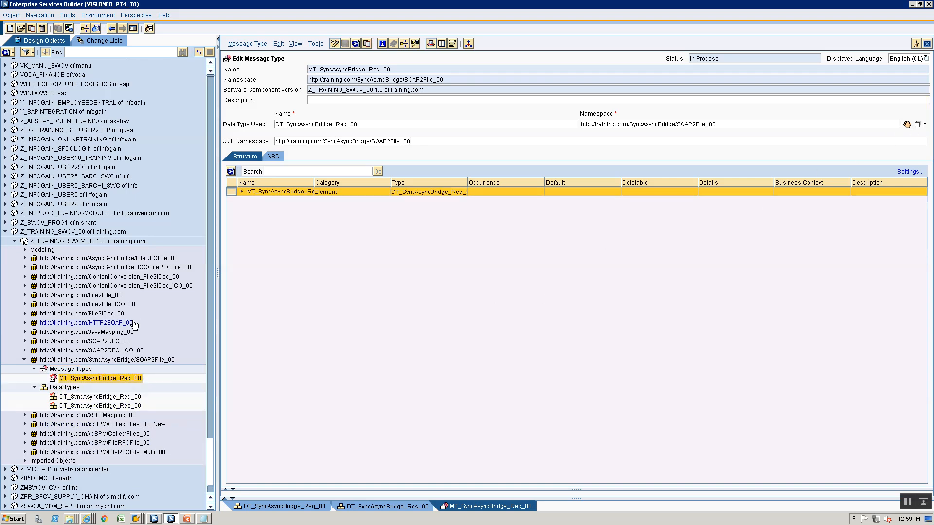
Create message type MT_SyncAsyncBridge_Res_00 using data type DT_SyncAsyncBridge_Res_00
{"action": "left_click", "coordinate": [62, 370]}
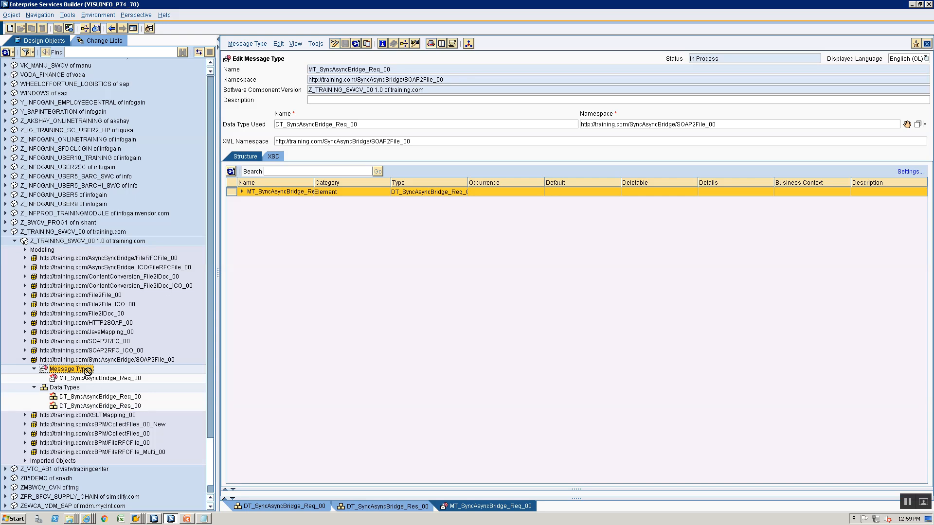
{"action": "left_click", "coordinate": [10, 28]}
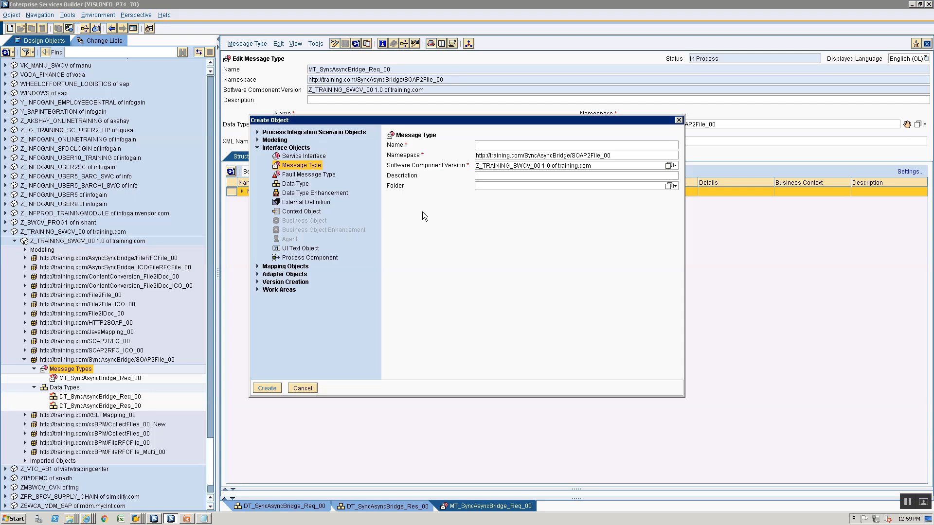
{"action": "type", "text": "M"}
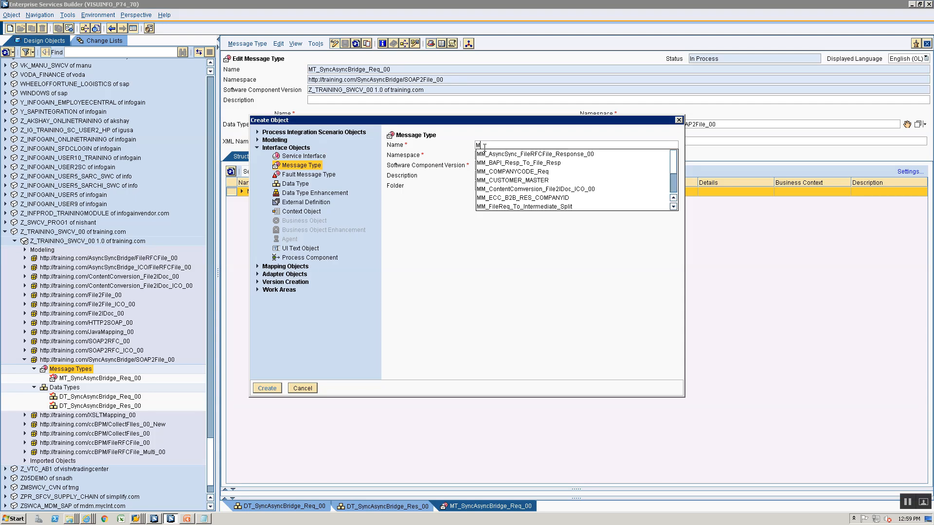
{"action": "type", "text": "T_Sync"}
{"action": "key", "text": "Down"}
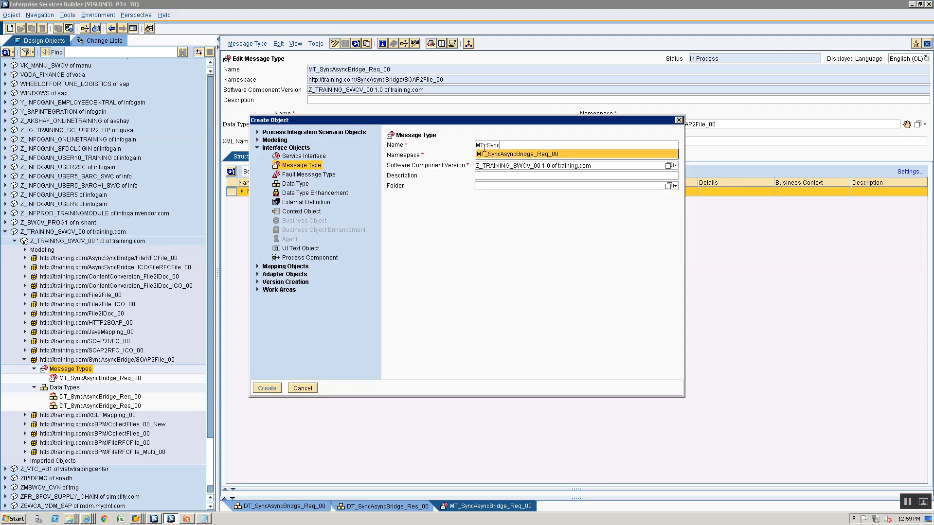
{"action": "key", "text": "Return"}
{"action": "type", "text": "syncBridge_Re_00"}
{"action": "key", "text": "Return"}
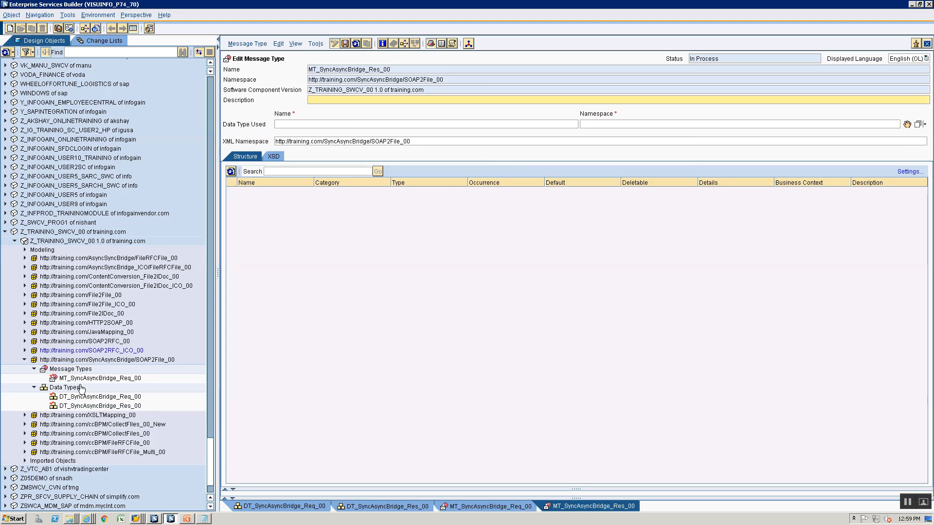
{"action": "left_click_drag", "start_coordinate": [83, 406], "coordinate": [907, 124]}
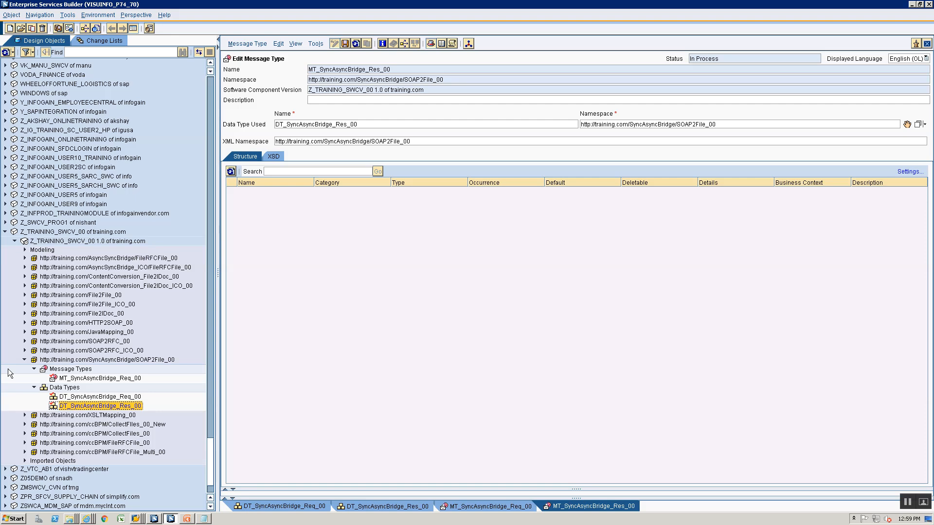
{"action": "left_click", "coordinate": [63, 370]}
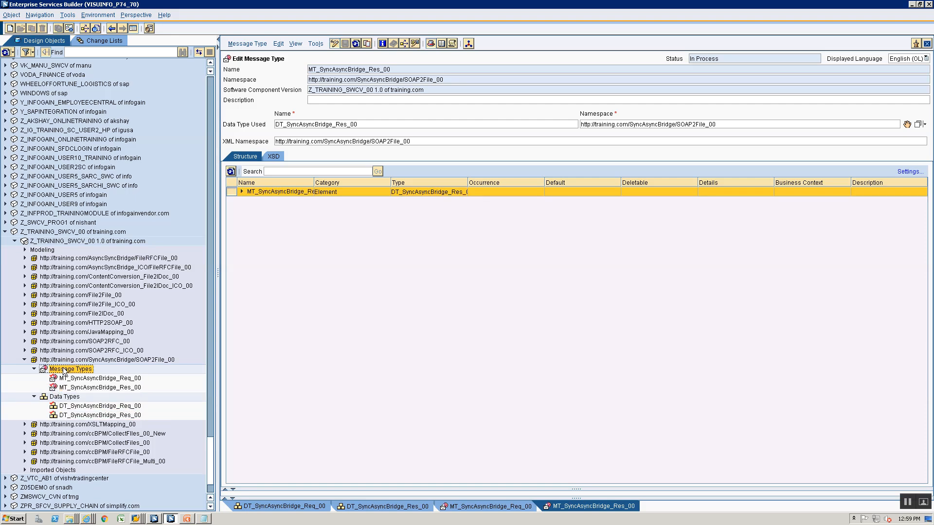
{"action": "left_click", "coordinate": [10, 29]}
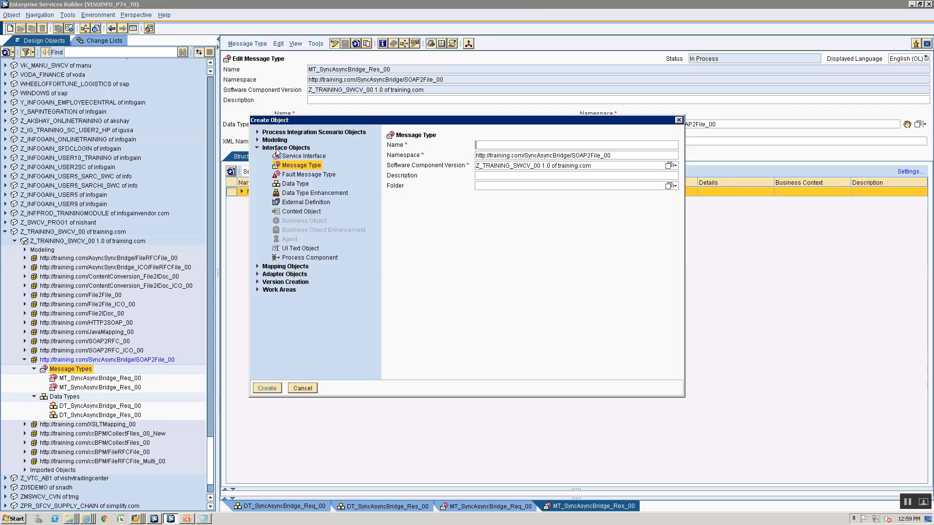
Create a service interface named SIOS_SyncAsyncBridge_00
{"action": "left_click", "coordinate": [302, 155]}
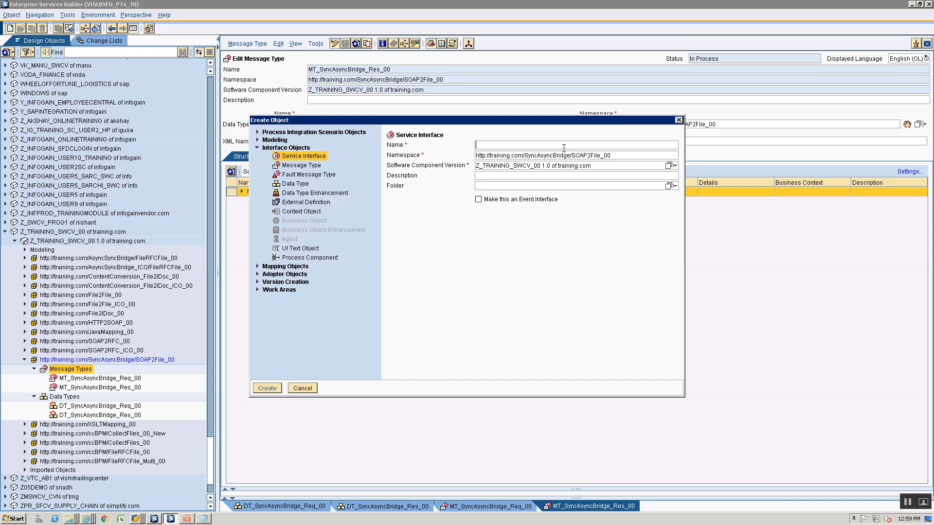
{"action": "type", "text": "SIOS_SyncAsyncBridge_00"}
{"action": "key", "text": "Return"}
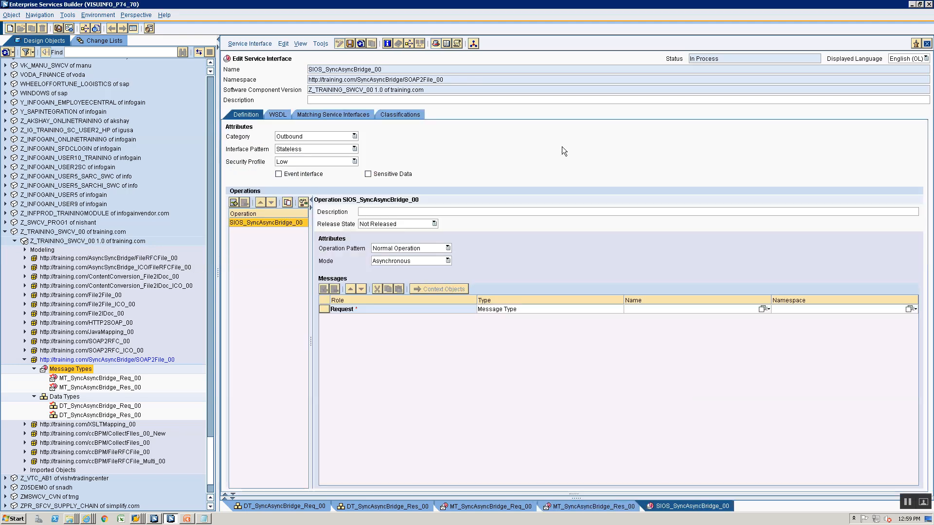
Make the operation synchronous with MT_SyncAsyncBridge_Req_00 as request and MT_SyncAsyncBridge_Res_00 as response
{"action": "left_click", "coordinate": [379, 264]}
{"action": "left_click", "coordinate": [381, 279]}
{"action": "left_click_drag", "start_coordinate": [83, 378], "coordinate": [638, 317]}
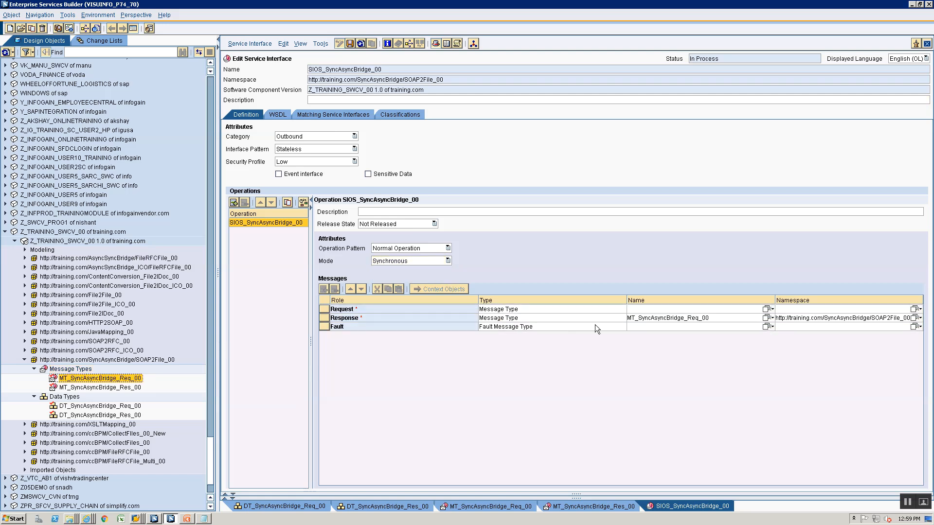
{"action": "left_click_drag", "start_coordinate": [115, 379], "coordinate": [690, 309]}
{"action": "left_click_drag", "start_coordinate": [100, 388], "coordinate": [655, 318]}
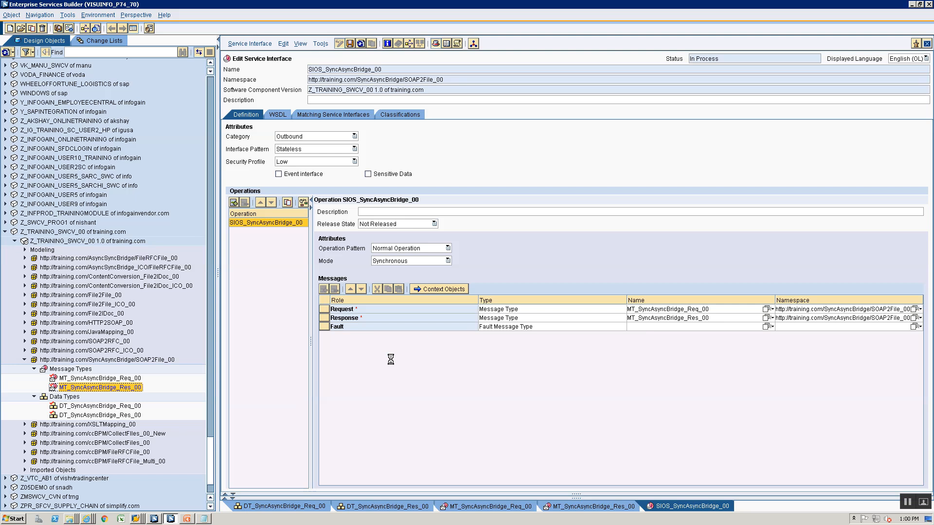
{"action": "left_click", "coordinate": [80, 370]}
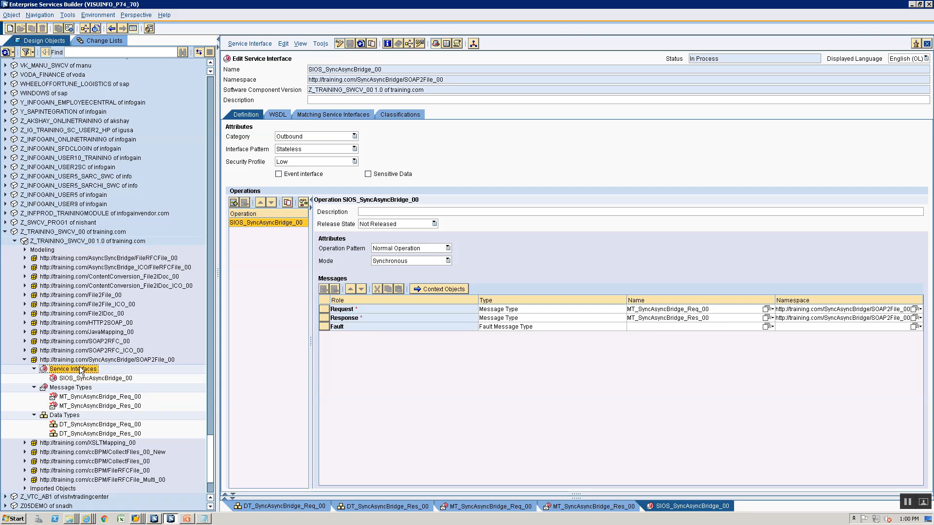
Create inbound interface SIIA_SyncAsyncBridge_File_Req_00 with request message MT_SyncAsyncBridge_Req_00
{"action": "left_click", "coordinate": [10, 29]}
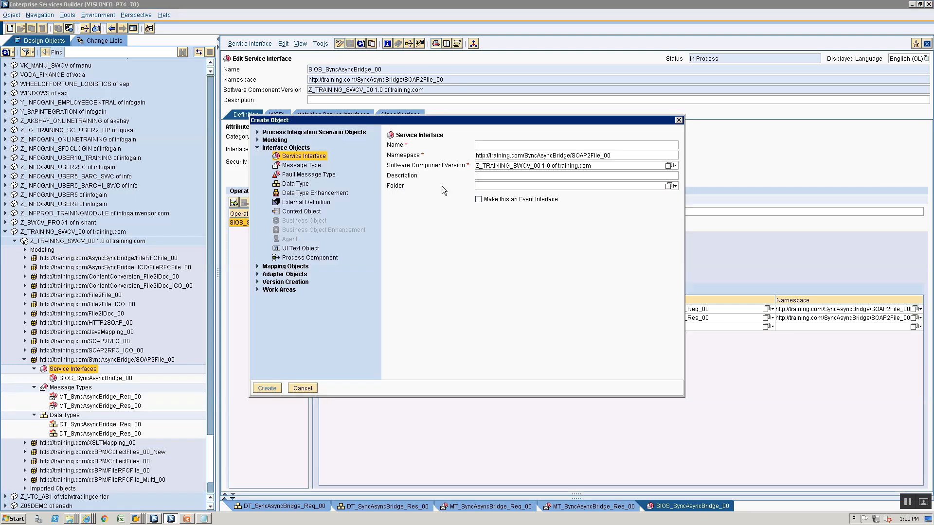
{"action": "type", "text": "SIIA_"}
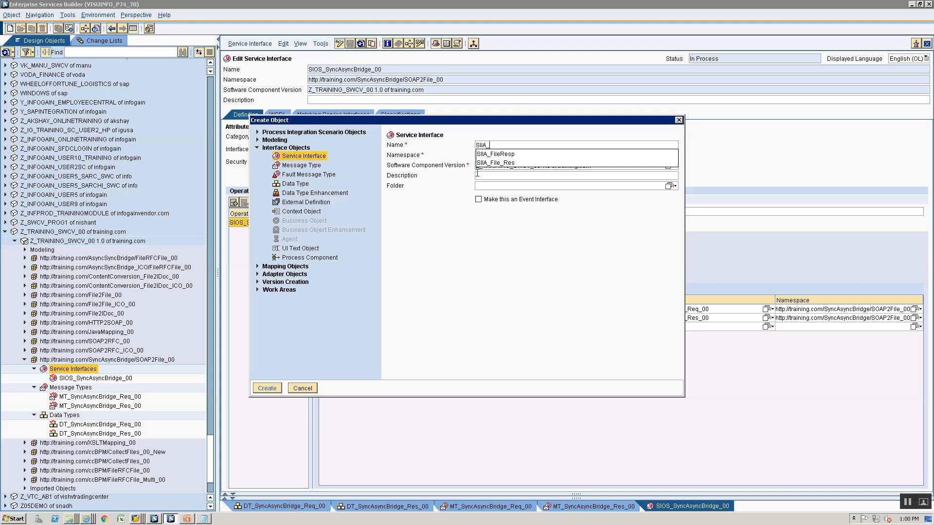
{"action": "type", "text": "SyncAs"}
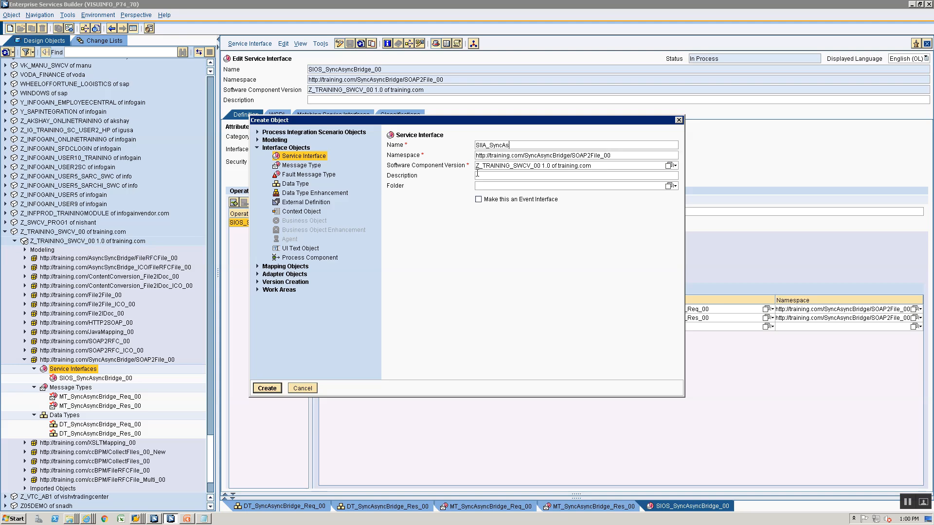
{"action": "type", "text": "yncBridge_File_Req_00"}
{"action": "key", "text": "Return"}
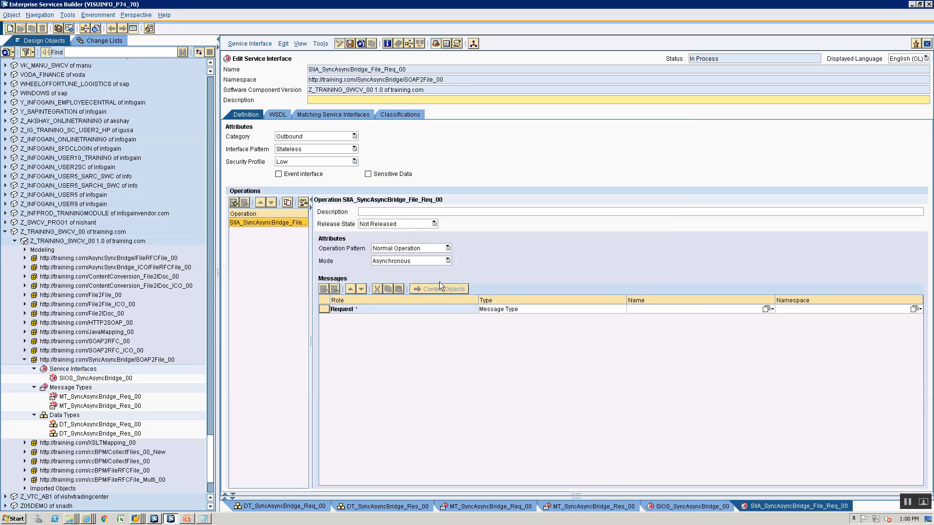
{"action": "left_click", "coordinate": [315, 134]}
{"action": "left_click", "coordinate": [317, 155]}
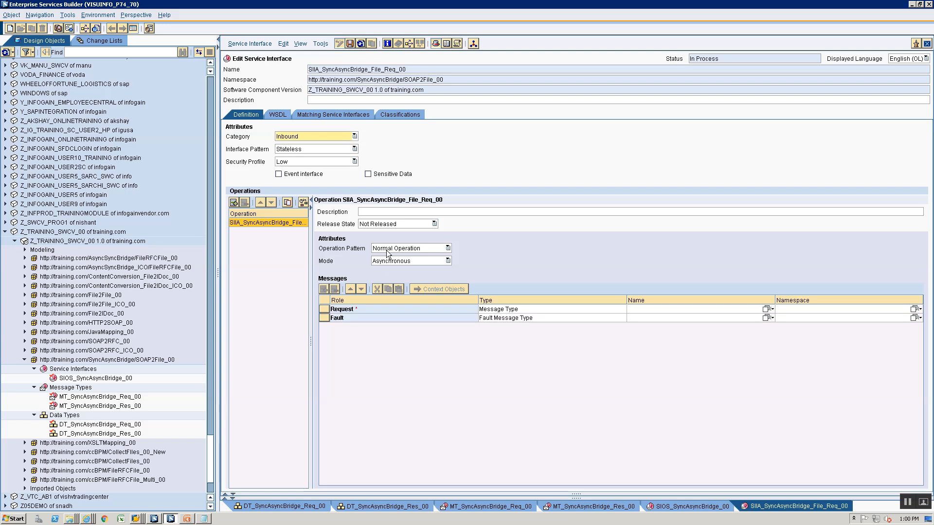
{"action": "left_click_drag", "start_coordinate": [76, 398], "coordinate": [640, 306]}
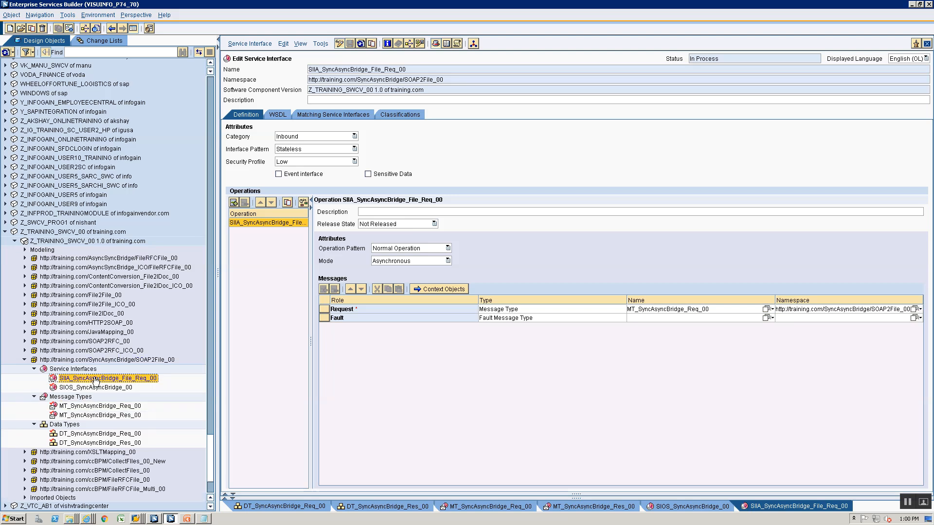
Create a new service interface named SIOA_SyncAsyncBridge_File_Resp in the SOAP2File_00 namespace
{"action": "right_click", "coordinate": [87, 381]}
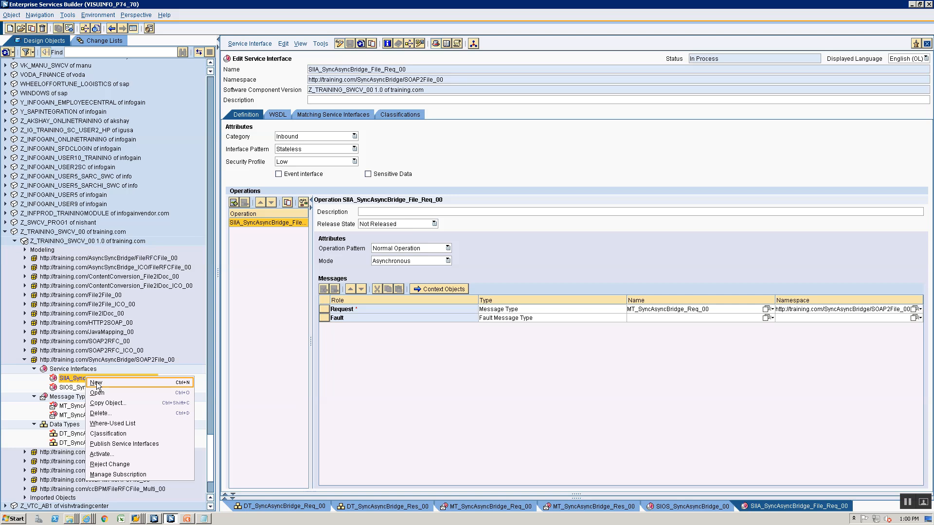
{"action": "left_click", "coordinate": [96, 382]}
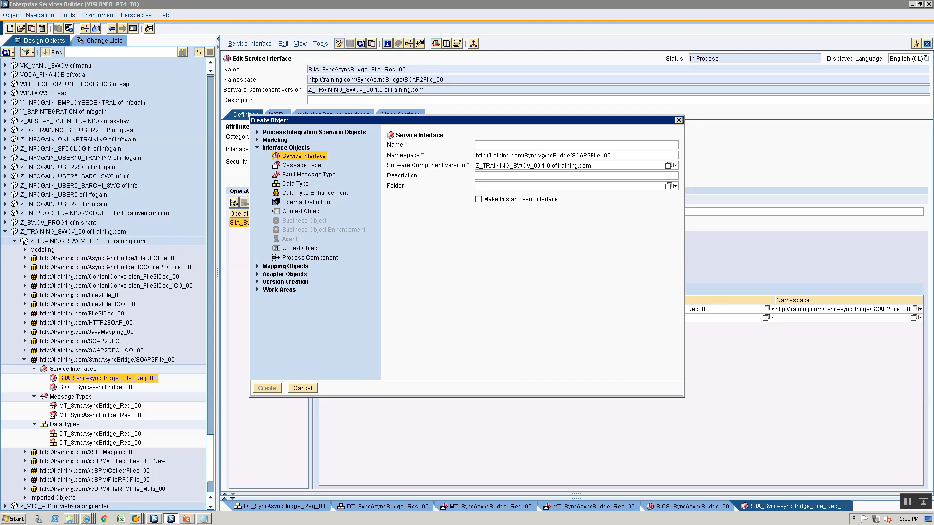
{"action": "type", "text": "SIIA"}
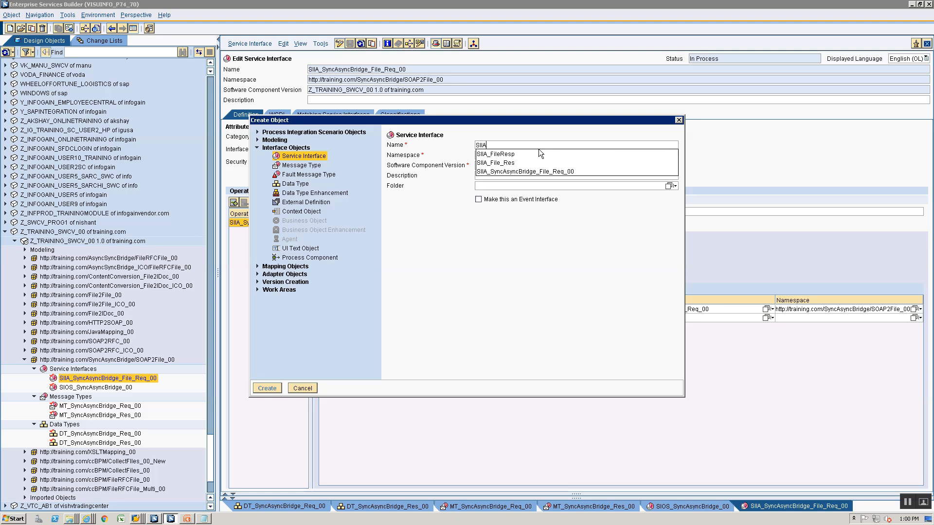
{"action": "key", "text": "BackSpace"}
{"action": "key", "text": "BackSpace"}
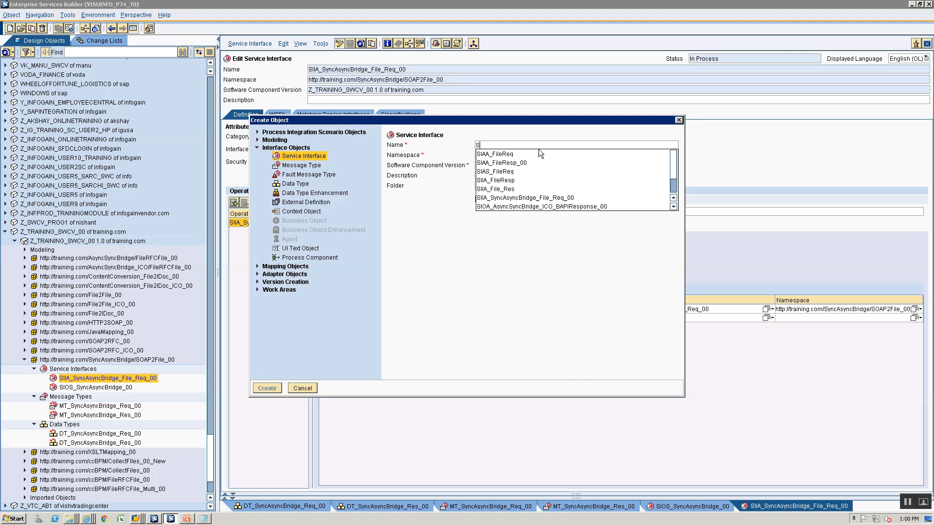
{"action": "type", "text": "OA_"}
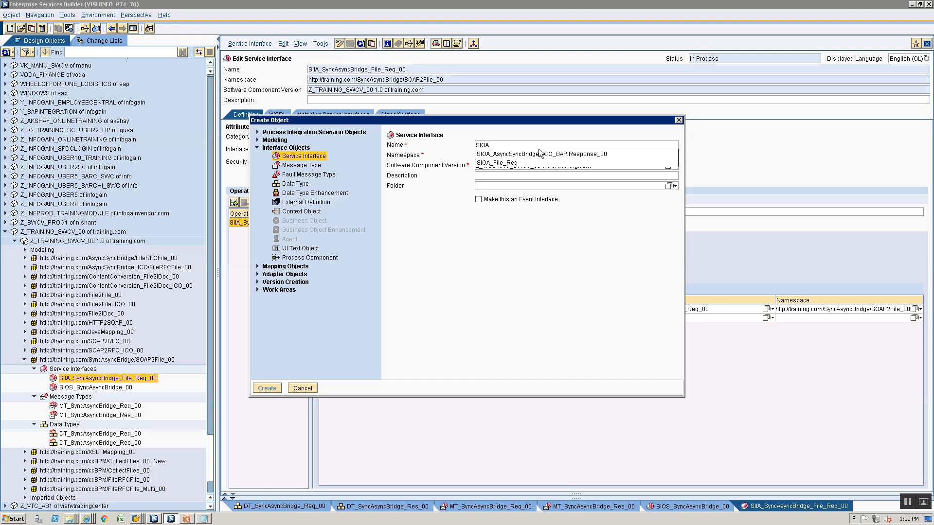
{"action": "type", "text": "SyncAsyn"}
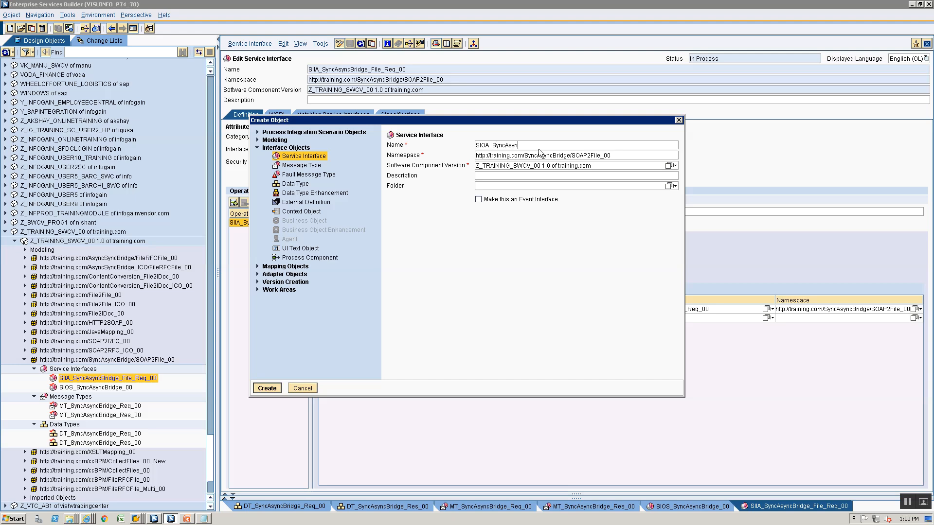
{"action": "type", "text": "cBridge_"}
{"action": "type", "text": "File_Resp"}
{"action": "key", "text": "Return"}
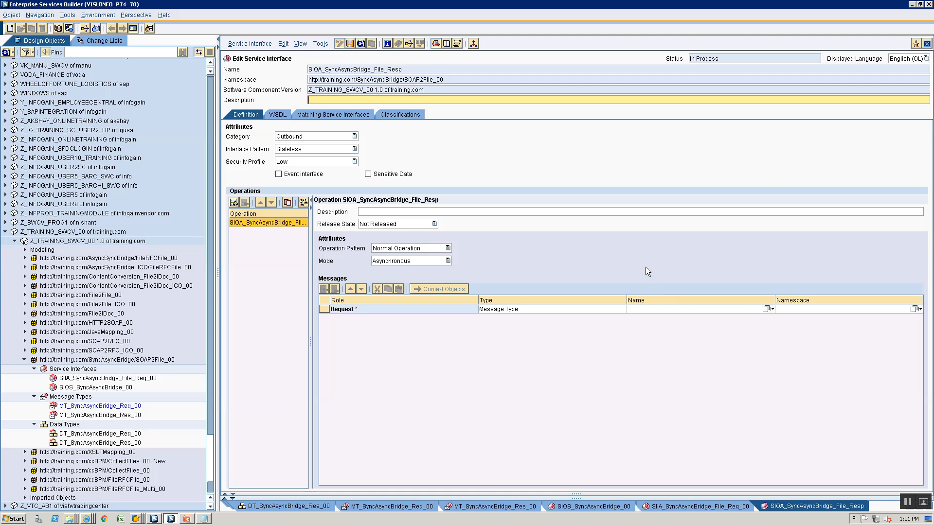
Assign MT_SyncAsyncBridge_Res_00 as the request message of SIOA_SyncAsyncBridge_File_Resp
{"action": "left_click", "coordinate": [88, 408]}
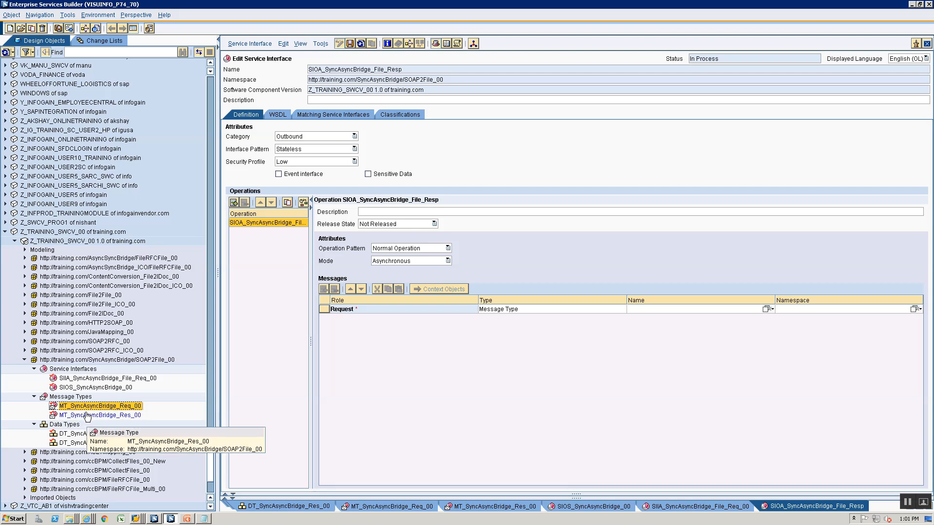
{"action": "left_click", "coordinate": [130, 416]}
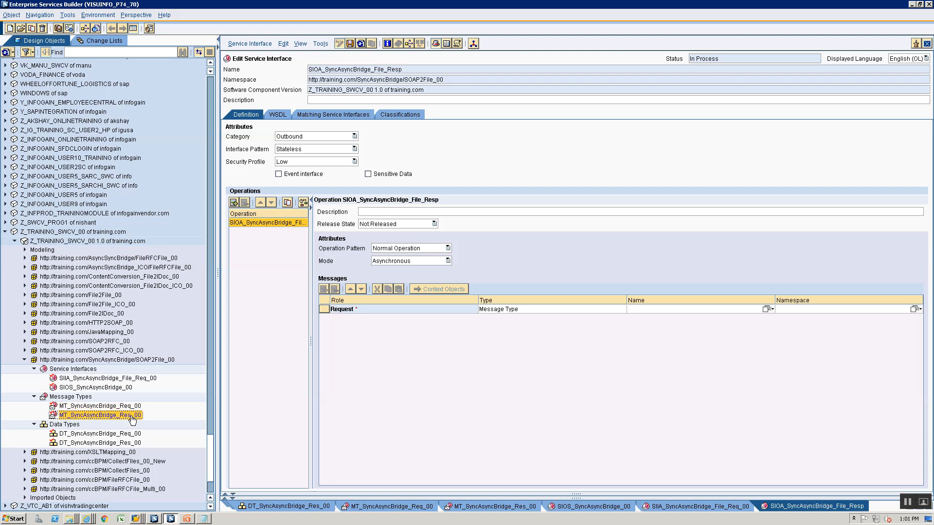
{"action": "left_click_drag", "start_coordinate": [111, 418], "coordinate": [588, 308]}
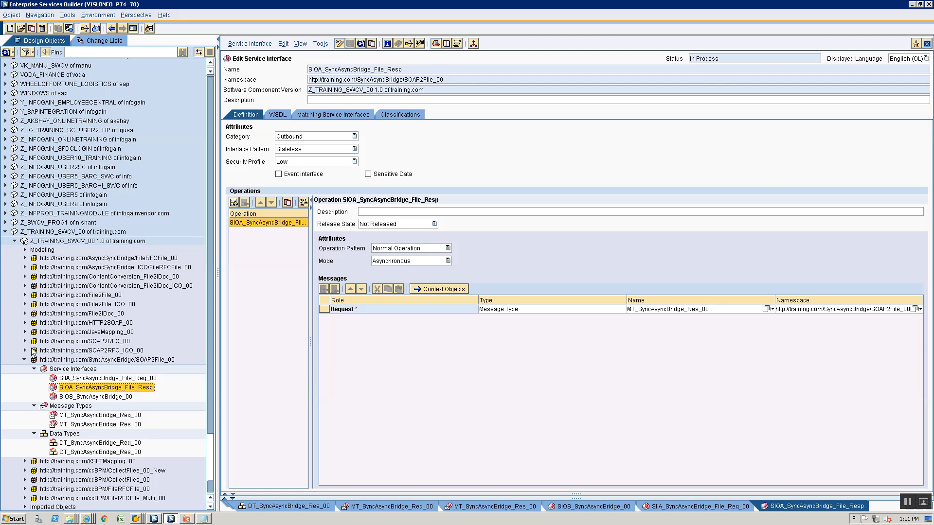
{"action": "left_click", "coordinate": [63, 370]}
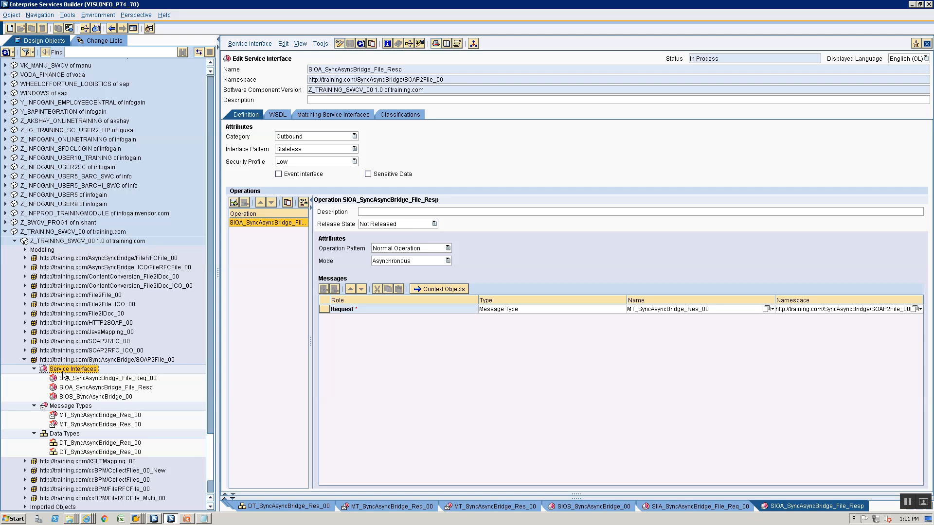
{"action": "right_click", "coordinate": [59, 406]}
Create message mapping MM_Test with MT_SyncAsyncBridge_Req_00 as its source message
{"action": "left_click", "coordinate": [69, 411]}
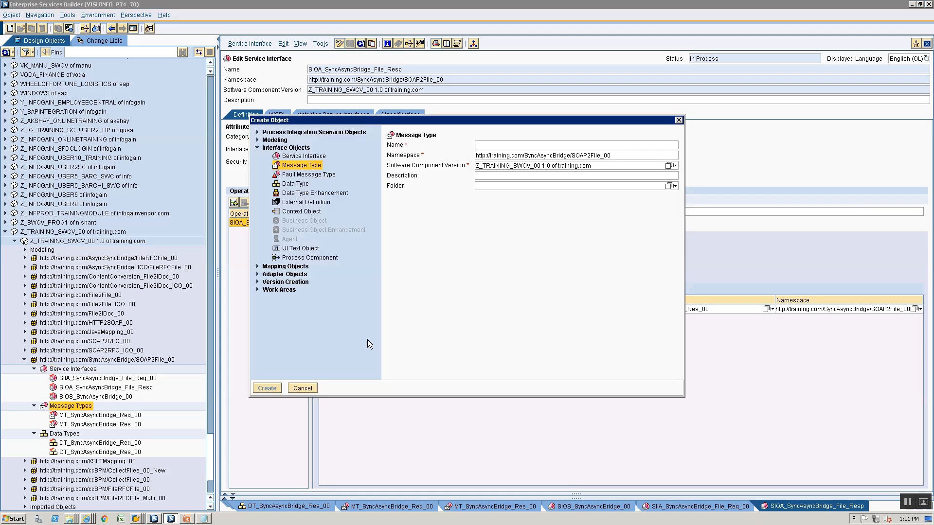
{"action": "left_click", "coordinate": [258, 266]}
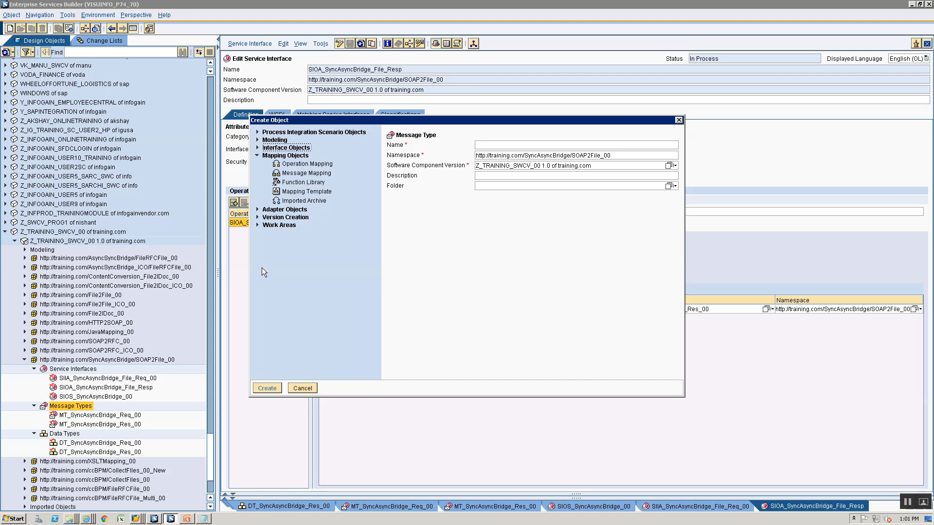
{"action": "left_click", "coordinate": [294, 173]}
{"action": "type", "text": "MM_Test"}
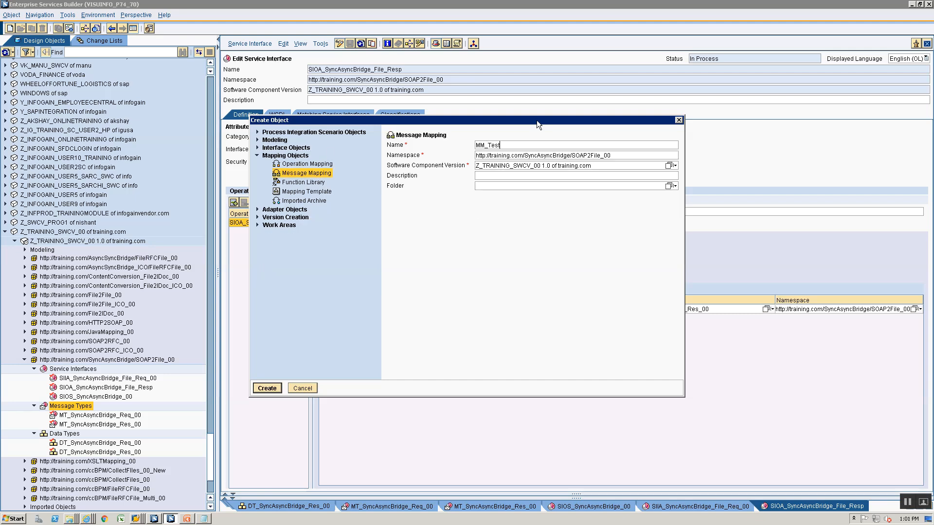
{"action": "key", "text": "Return"}
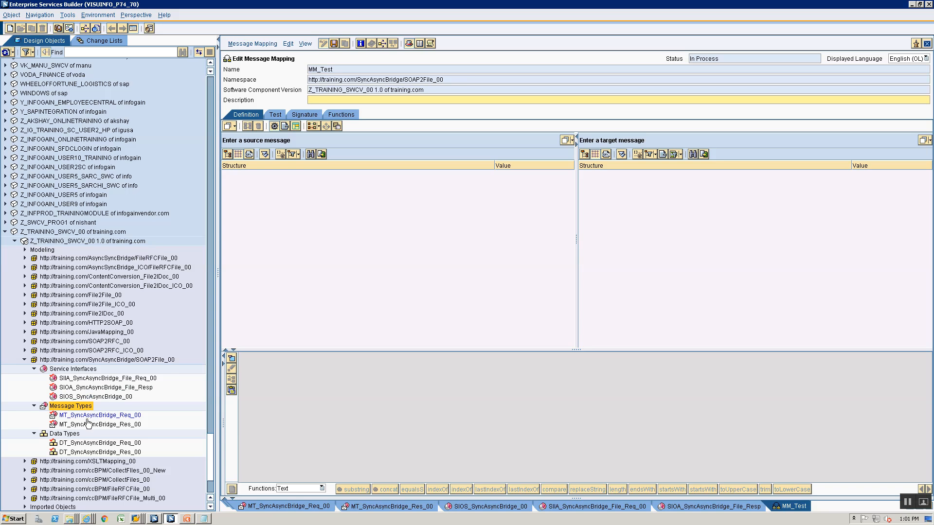
{"action": "left_click_drag", "start_coordinate": [86, 417], "coordinate": [285, 142]}
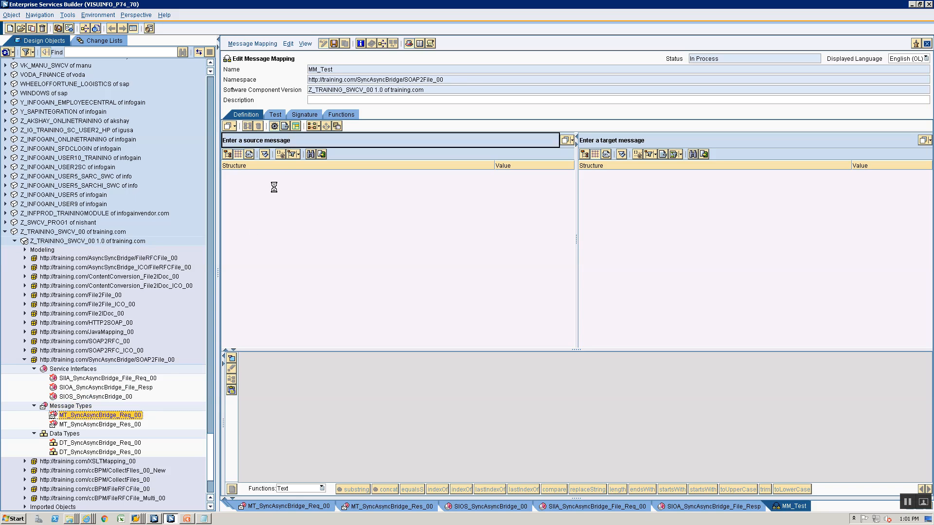
In the mapping test view, enter test values Field1 and Field2 for the two fields
{"action": "left_click", "coordinate": [275, 115]}
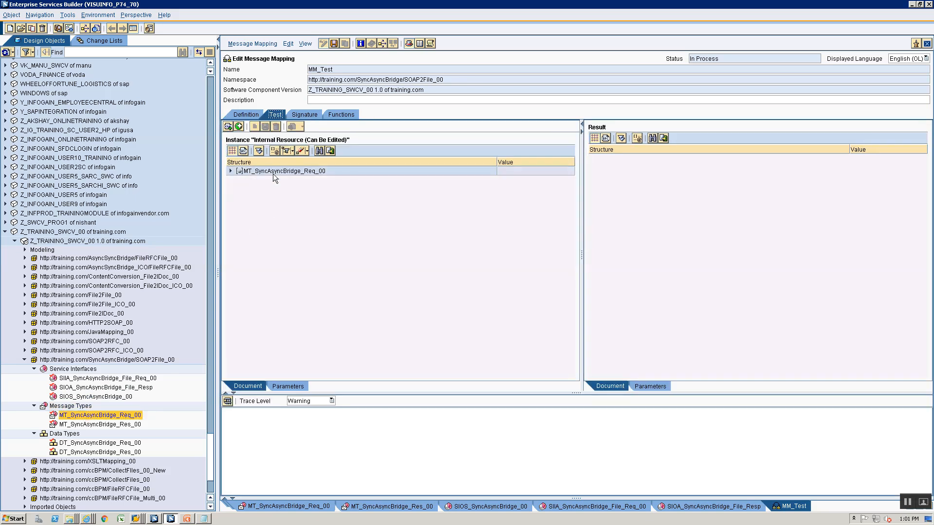
{"action": "left_click", "coordinate": [229, 171]}
{"action": "left_click", "coordinate": [529, 179]}
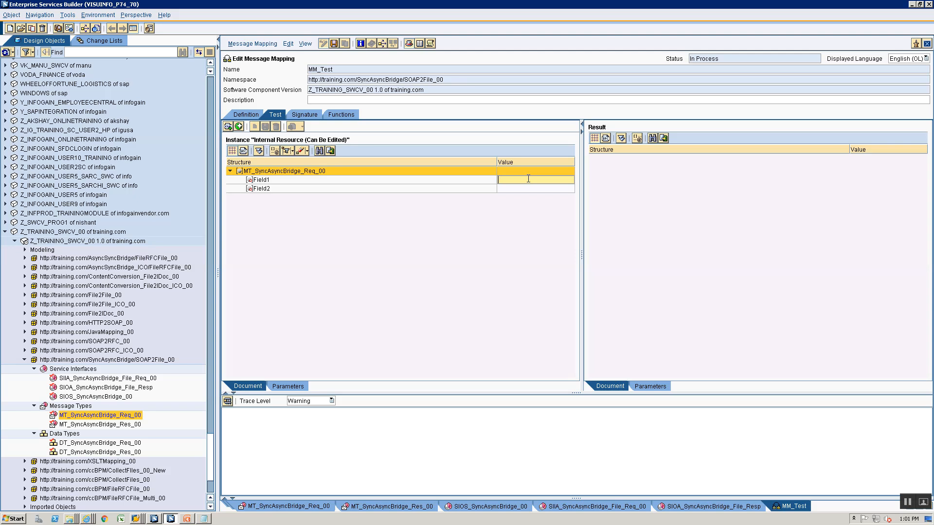
{"action": "type", "text": "FIel"}
{"action": "key", "text": "BackSpace"}
{"action": "key", "text": "BackSpace"}
{"action": "key", "text": "BackSpace"}
{"action": "key", "text": "BackSpace"}
{"action": "type", "text": "Field1"}
{"action": "left_click", "coordinate": [511, 189]}
{"action": "type", "text": "Fiel"}
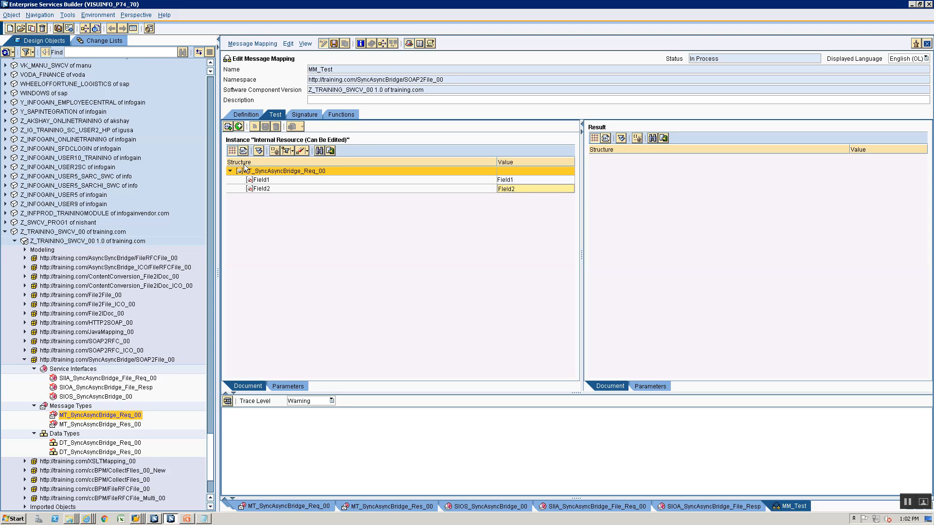
Copy the test message as XML source and open the Training folder
{"action": "left_click", "coordinate": [243, 151]}
{"action": "key", "text": "ctrl+a"}
{"action": "key", "text": "ctrl+c"}
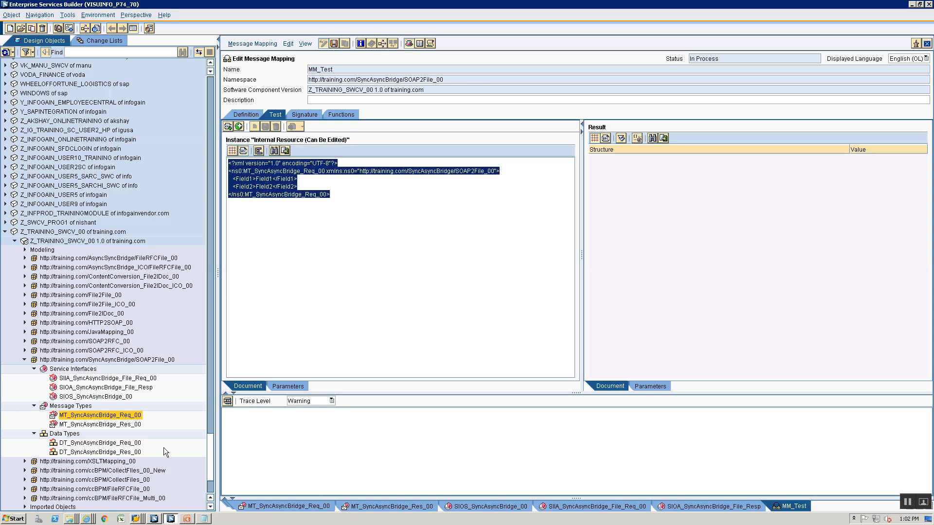
{"action": "left_click", "coordinate": [72, 519]}
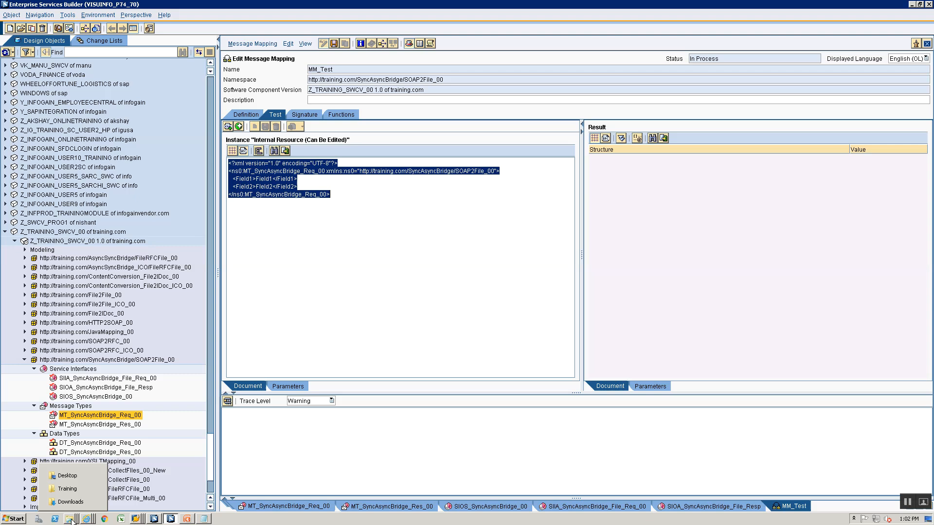
{"action": "left_click", "coordinate": [65, 489]}
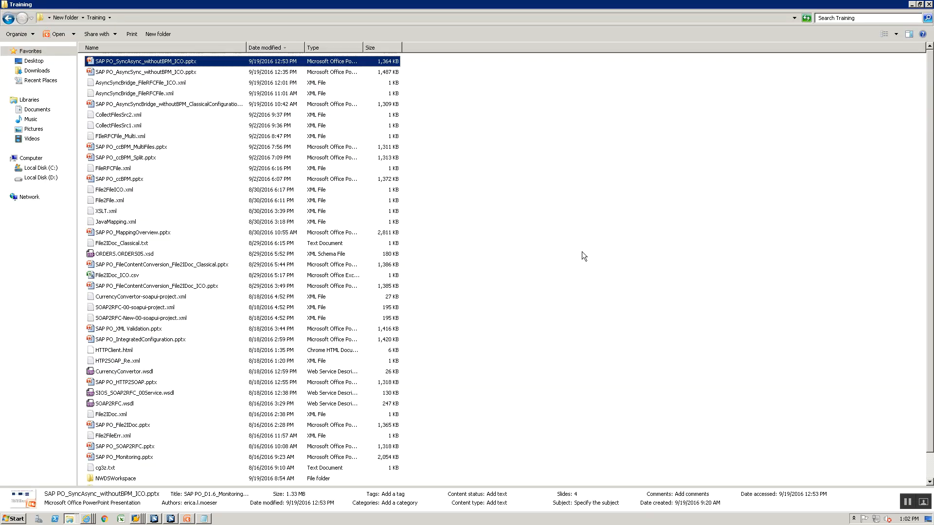
Paste the test XML into Notepad, save it as SyncAsynReq.xml in Training, and close Notepad
{"action": "key", "text": "super+r"}
{"action": "key", "text": "Return"}
{"action": "key", "text": "ctrl+v"}
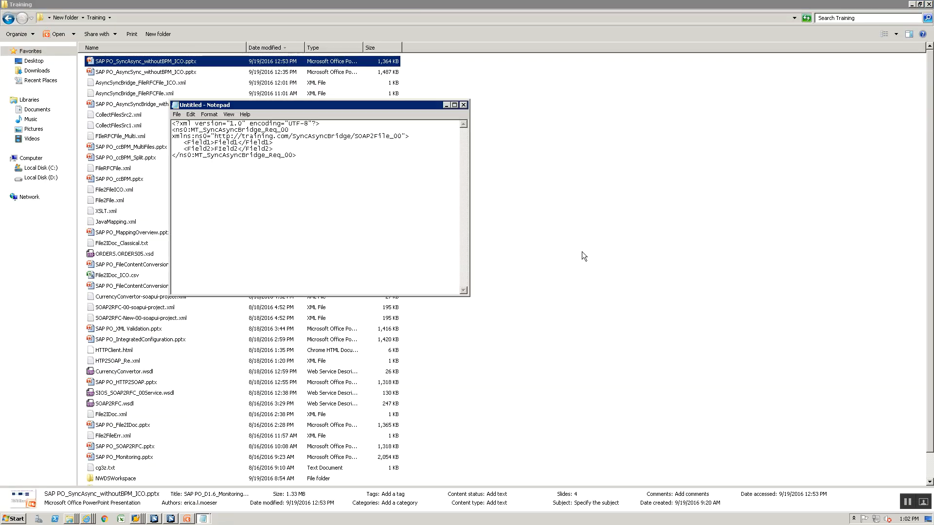
{"action": "key", "text": "ctrl+s"}
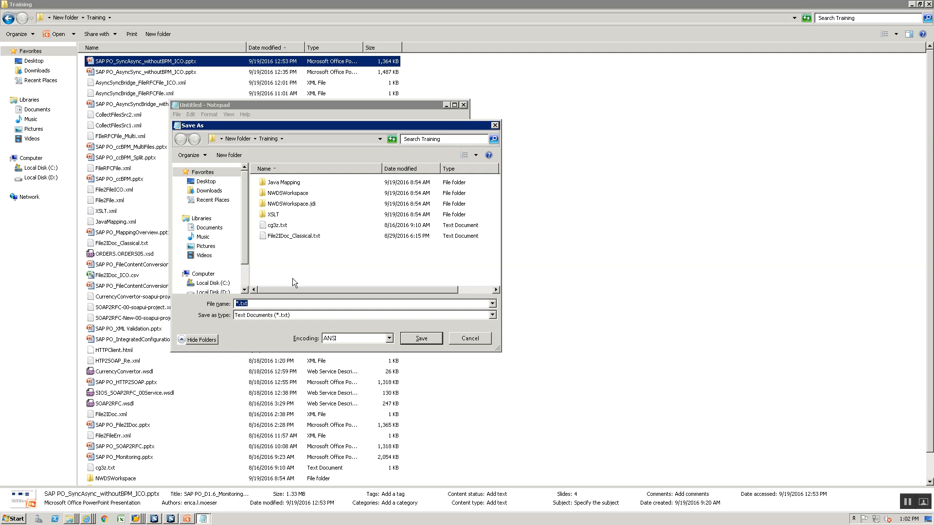
{"action": "type", "text": "SyncAsynReq.xml\""}
{"action": "key", "text": "Home"}
{"action": "type", "text": "\""}
{"action": "key", "text": "Return"}
{"action": "key", "text": "alt+F4"}
{"action": "key", "text": "alt+Tab"}
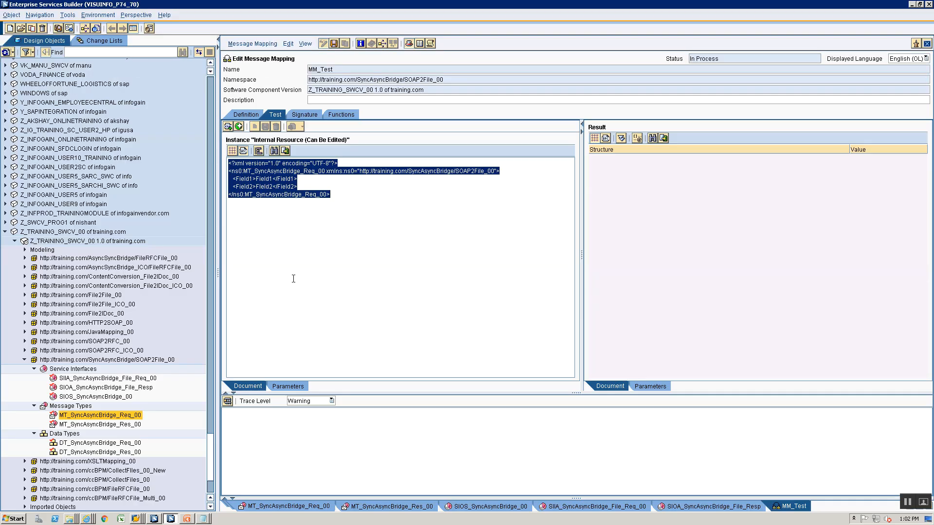
Replace MM_Test's source with MT_SyncAsyncBridge_Res_00, set Field to 'Field1 Field2', and view the XML source
{"action": "left_click", "coordinate": [248, 114]}
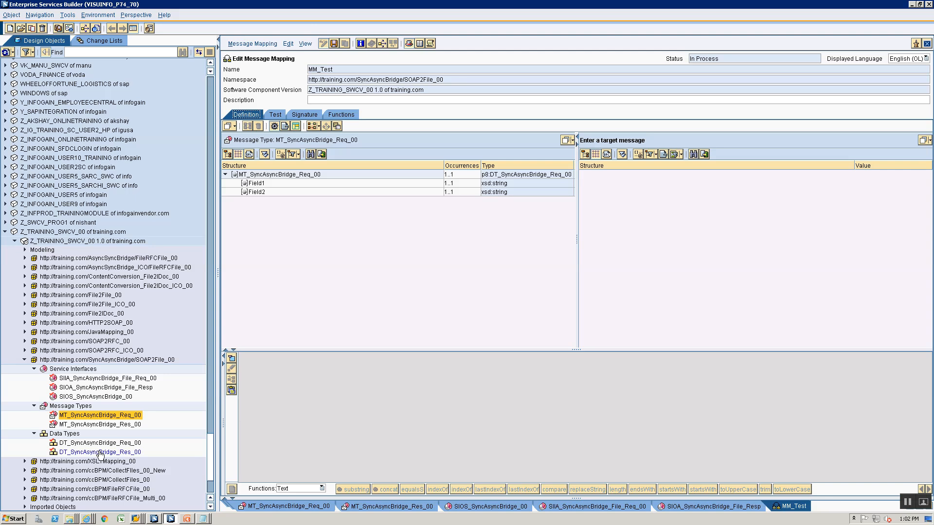
{"action": "left_click_drag", "start_coordinate": [102, 426], "coordinate": [370, 196]}
{"action": "left_click", "coordinate": [276, 116]}
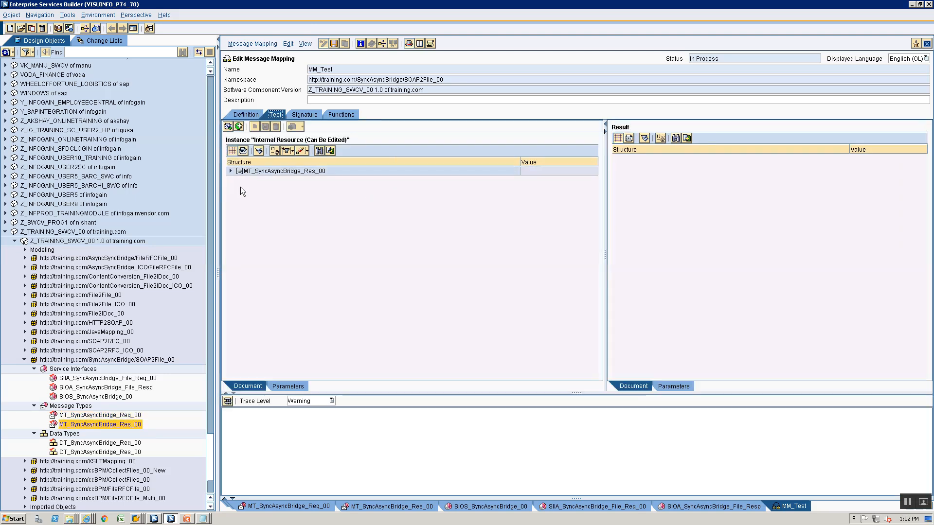
{"action": "left_click", "coordinate": [231, 170]}
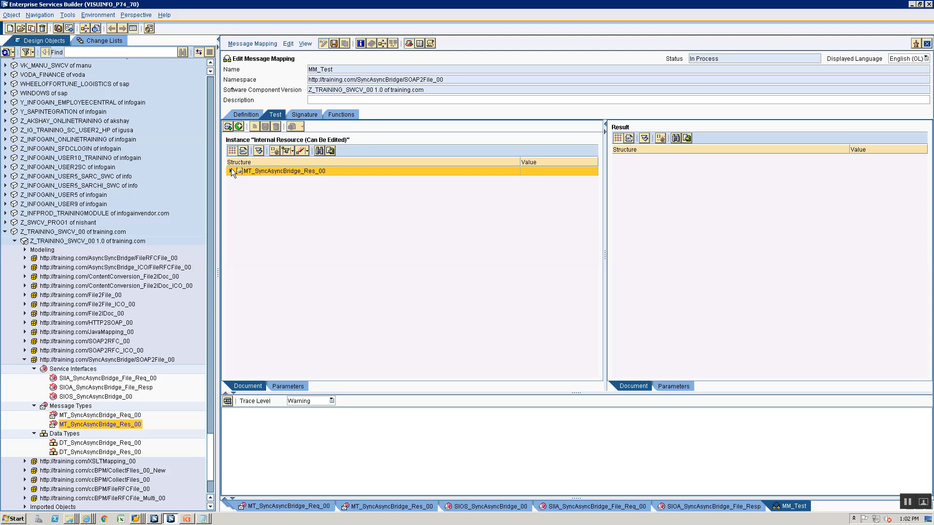
{"action": "left_click", "coordinate": [556, 180]}
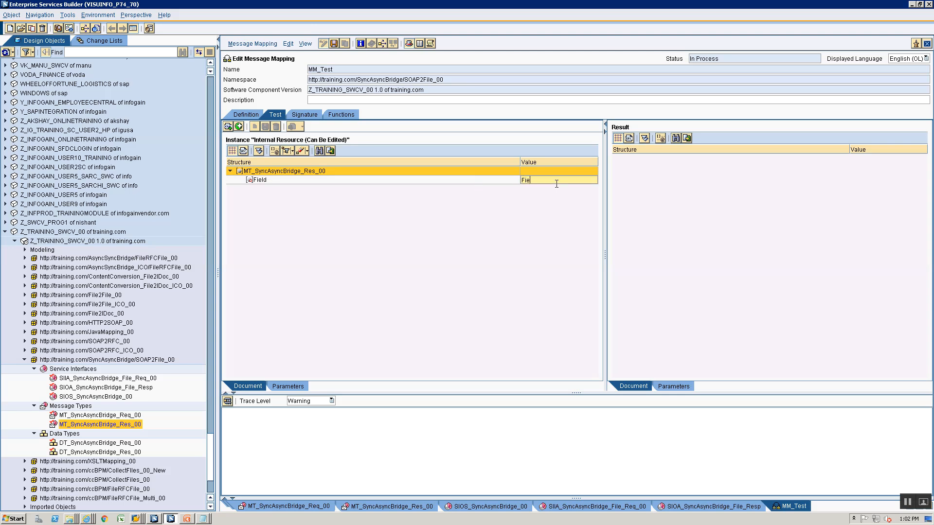
{"action": "type", "text": "Field1 Field2"}
{"action": "left_click", "coordinate": [243, 150]}
Copy the response test XML into a new Notepad document
{"action": "key", "text": "ctrl+a"}
{"action": "key", "text": "alt+Tab"}
{"action": "key", "text": "alt+Tab"}
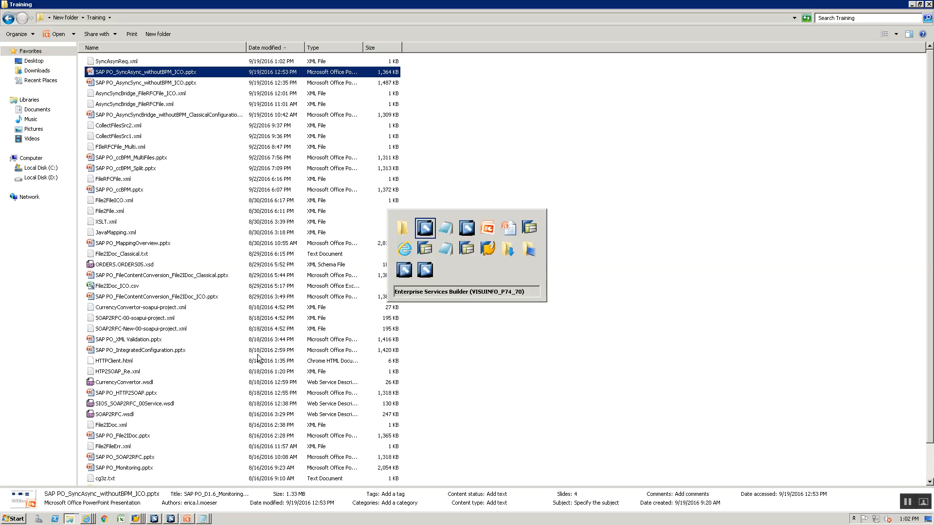
{"action": "key", "text": "alt+Tab"}
{"action": "key", "text": "ctrl+n"}
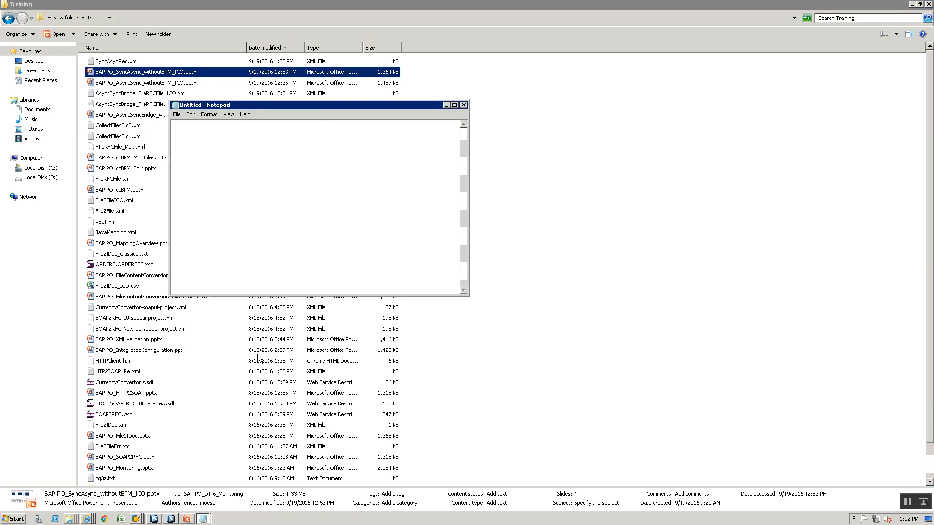
{"action": "key", "text": "ctrl+v"}
Save it as SyncAsyncResp.xml in the Training folder, close Notepad, and return to Enterprise Services Builder
{"action": "key", "text": "ctrl+s"}
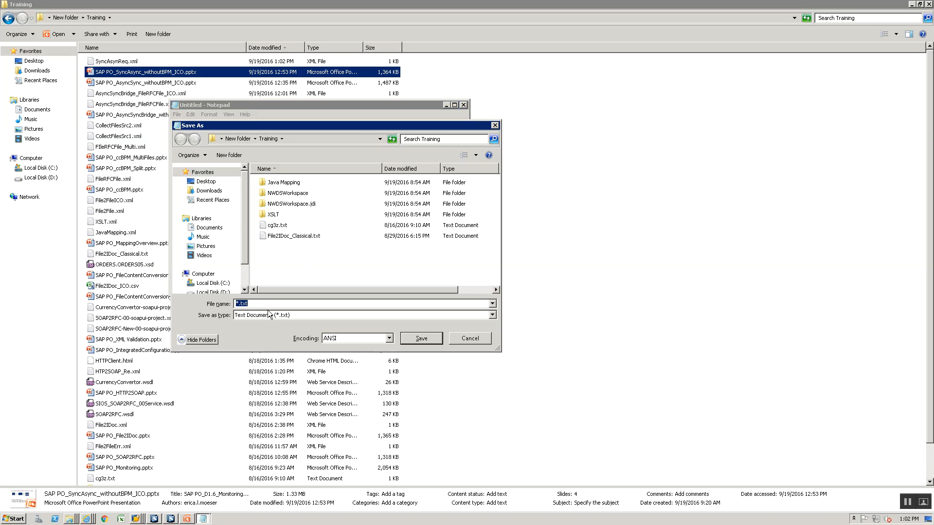
{"action": "type", "text": "\"Synch"}
{"action": "key", "text": "BackSpace"}
{"action": "type", "text": "AsyncResp.xml\""}
{"action": "key", "text": "Return"}
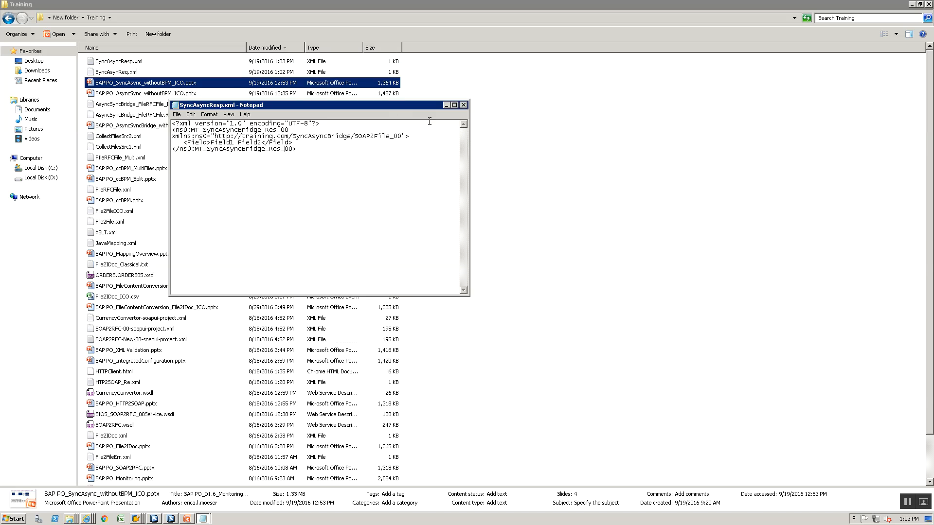
{"action": "left_click", "coordinate": [463, 105]}
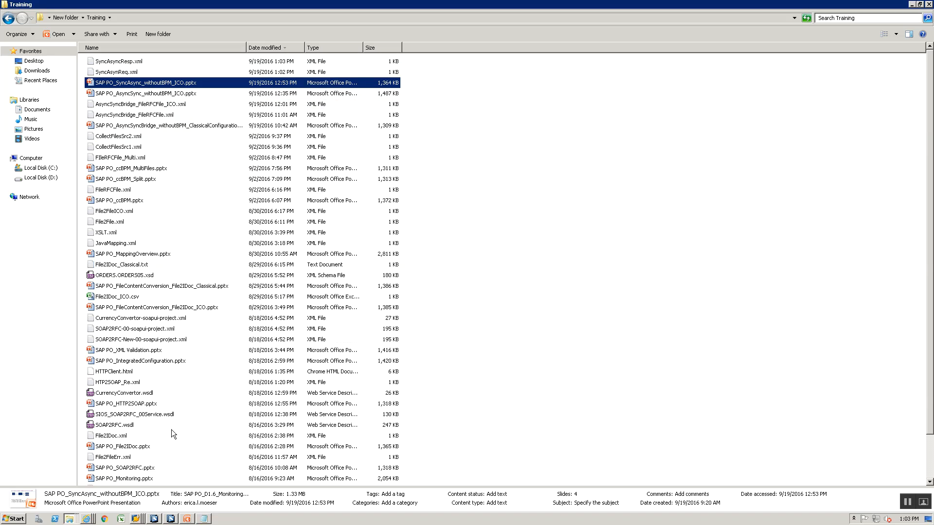
{"action": "left_click", "coordinate": [155, 519]}
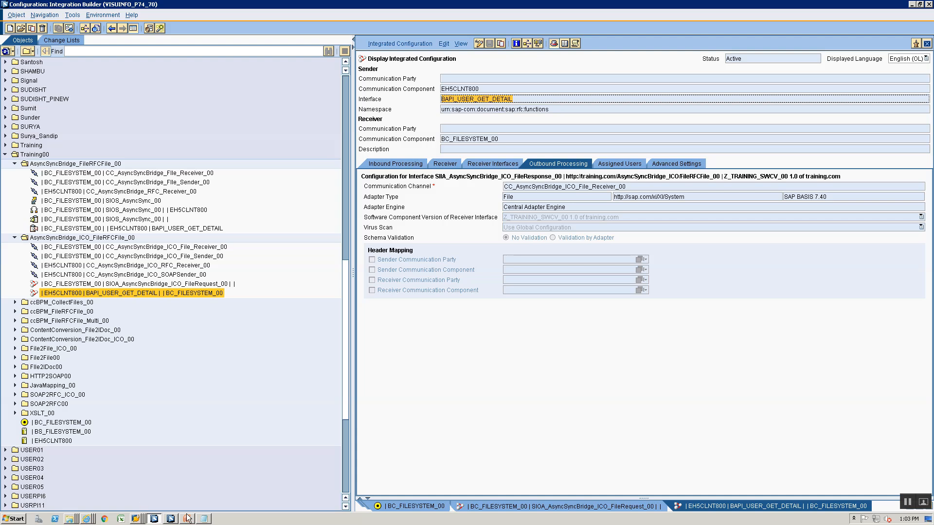
{"action": "left_click", "coordinate": [171, 520]}
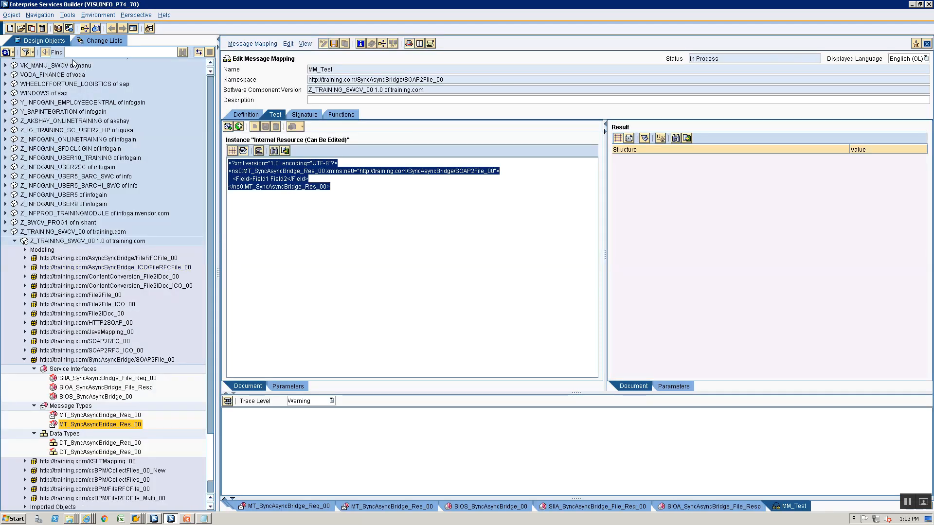
{"action": "left_click", "coordinate": [83, 40]}
Activate all eight objects in the training component's standard change list
{"action": "left_click", "coordinate": [15, 137]}
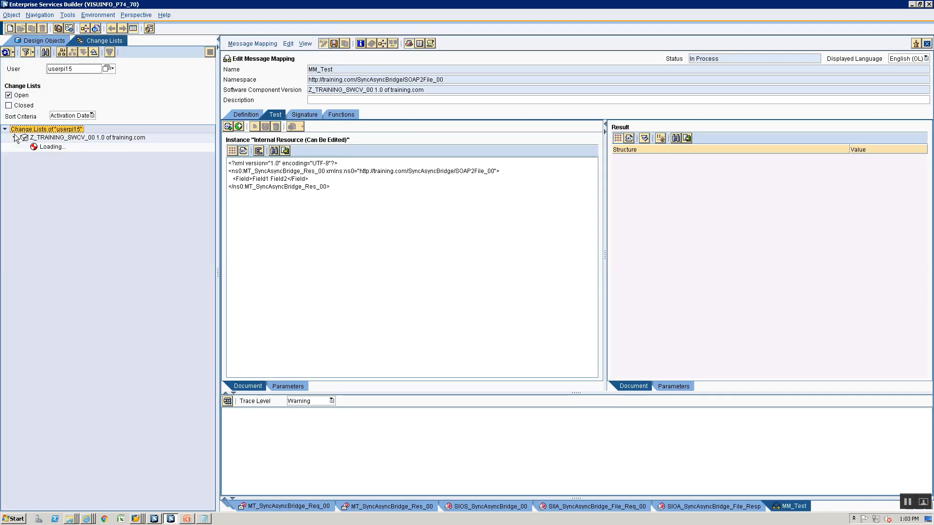
{"action": "left_click", "coordinate": [51, 150]}
{"action": "right_click", "coordinate": [50, 150]}
{"action": "left_click", "coordinate": [63, 166]}
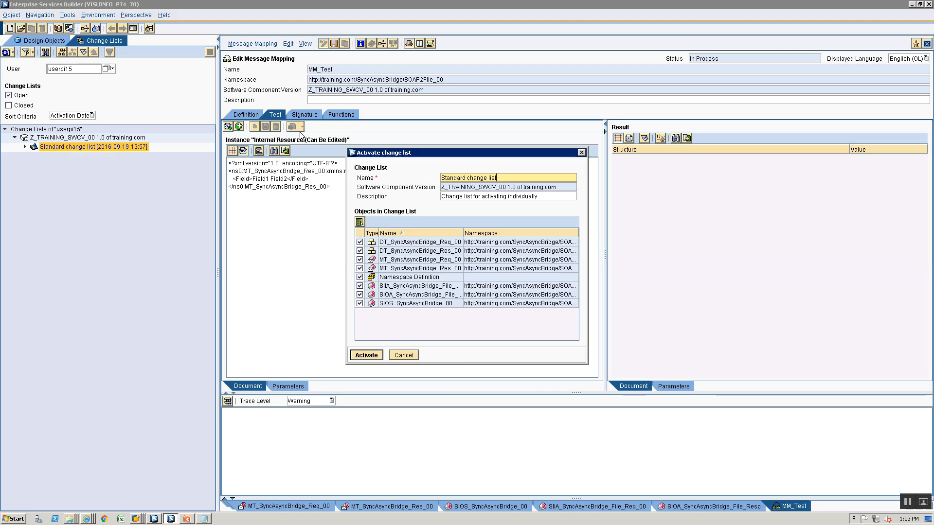
{"action": "left_click", "coordinate": [373, 357]}
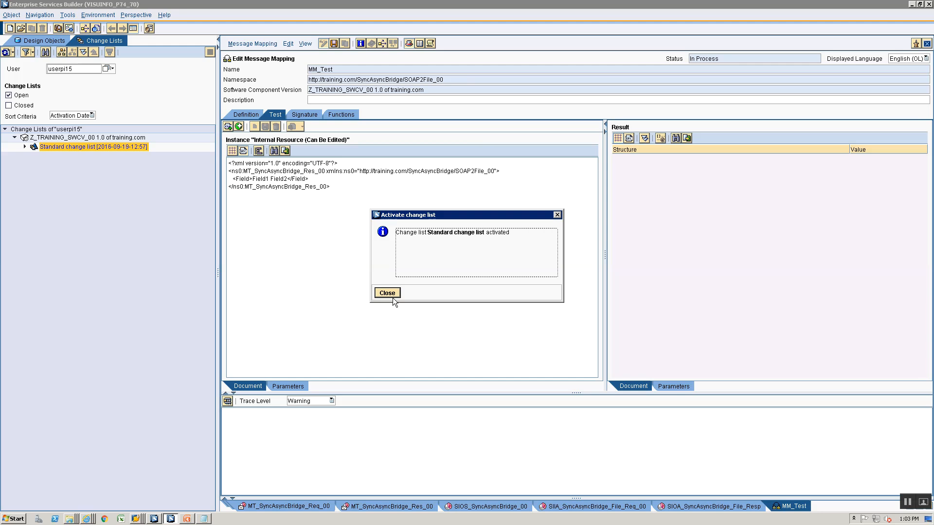
{"action": "left_click", "coordinate": [392, 293]}
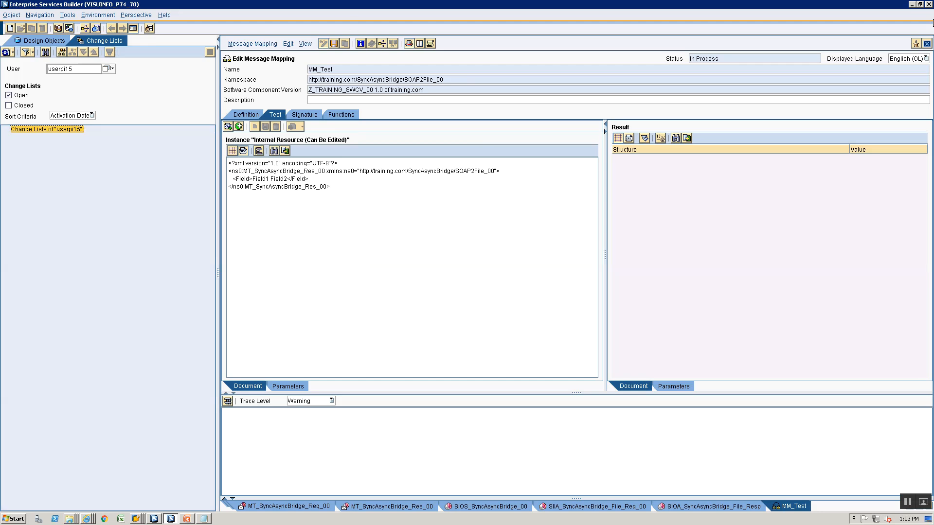
Close MM_Test without saving and switch to the Integration Builder configuration window
{"action": "left_click", "coordinate": [927, 44]}
{"action": "left_click", "coordinate": [432, 292]}
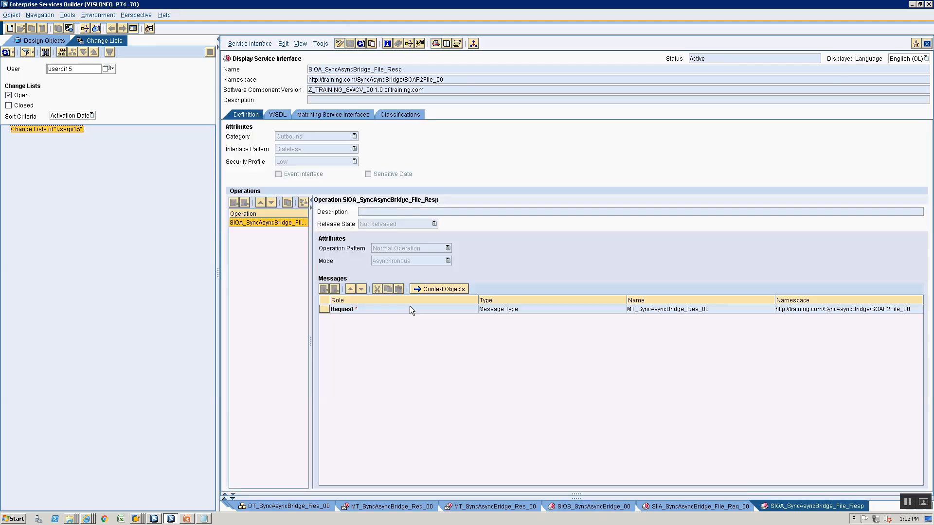
{"action": "left_click", "coordinate": [18, 41]}
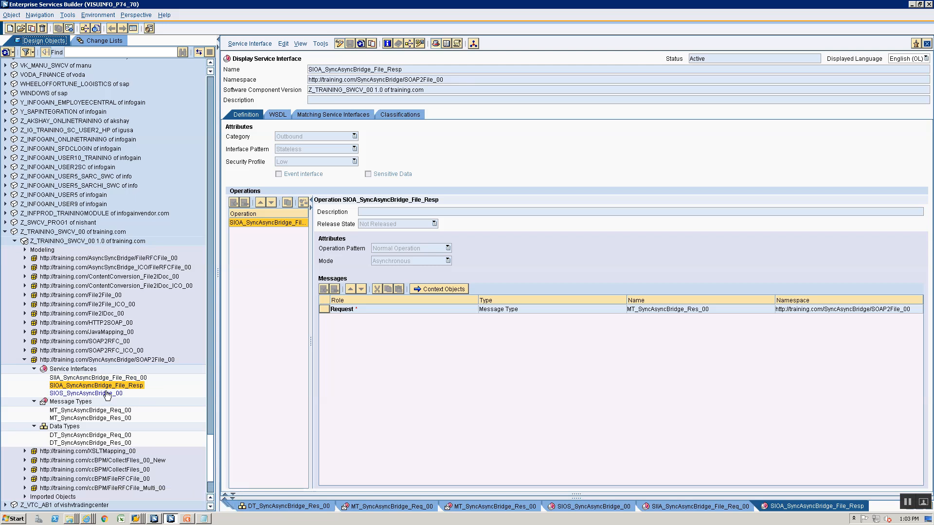
{"action": "left_click", "coordinate": [155, 519]}
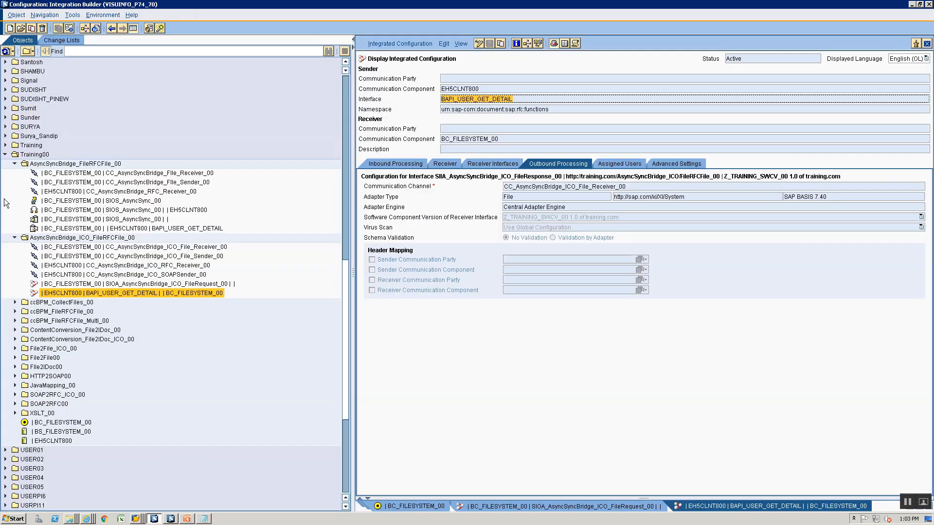
Collapse the older bridge folders and create folder SyncAsyncBridge_SOAP2File_00 under Training00
{"action": "left_click", "coordinate": [15, 163]}
{"action": "left_click", "coordinate": [15, 173]}
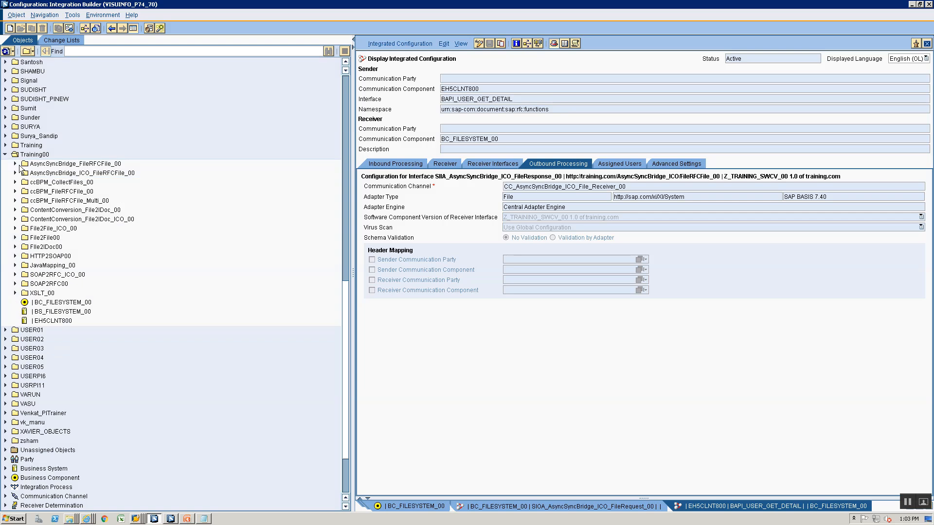
{"action": "left_click", "coordinate": [29, 154]}
{"action": "right_click", "coordinate": [20, 154]}
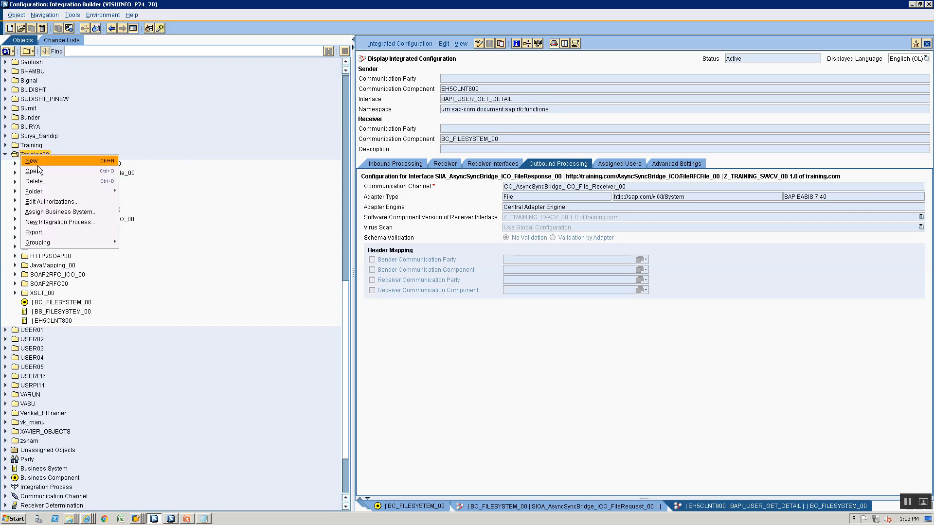
{"action": "mouse_move", "coordinate": [43, 192]}
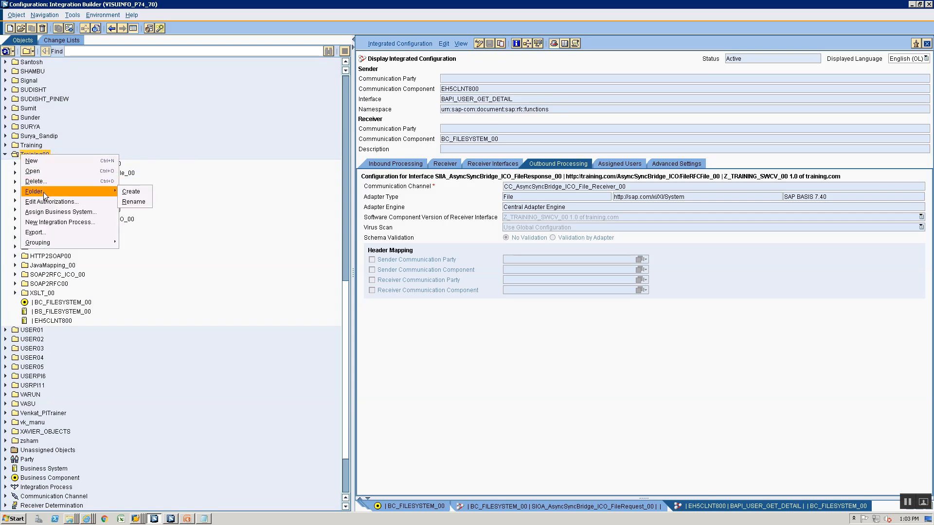
{"action": "left_click", "coordinate": [138, 190]}
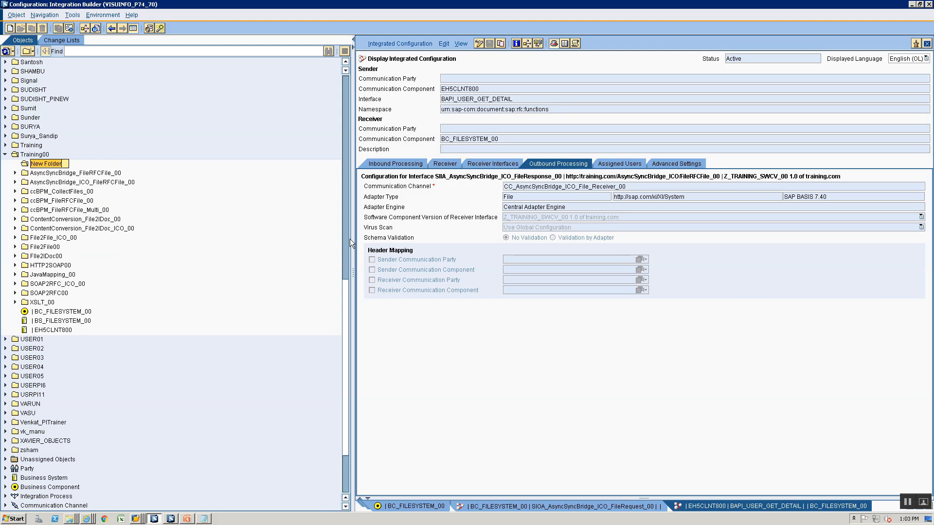
{"action": "type", "text": "SyncAsyncBridge_File"}
{"action": "key", "text": "BackSpace"}
{"action": "key", "text": "BackSpace"}
{"action": "key", "text": "BackSpace"}
{"action": "key", "text": "BackSpace"}
{"action": "type", "text": "SOAP2File_00"}
{"action": "key", "text": "Return"}
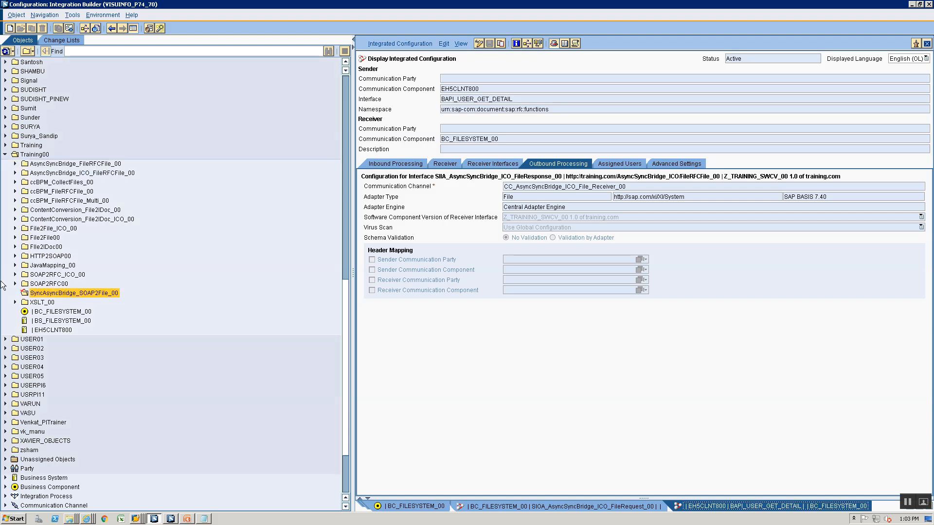
{"action": "right_click", "coordinate": [41, 294]}
Create communication channel CC_SyncAsyncBridge_SOAP_Sender_00 on component BS_FILESYSTEM_00
{"action": "left_click", "coordinate": [50, 301]}
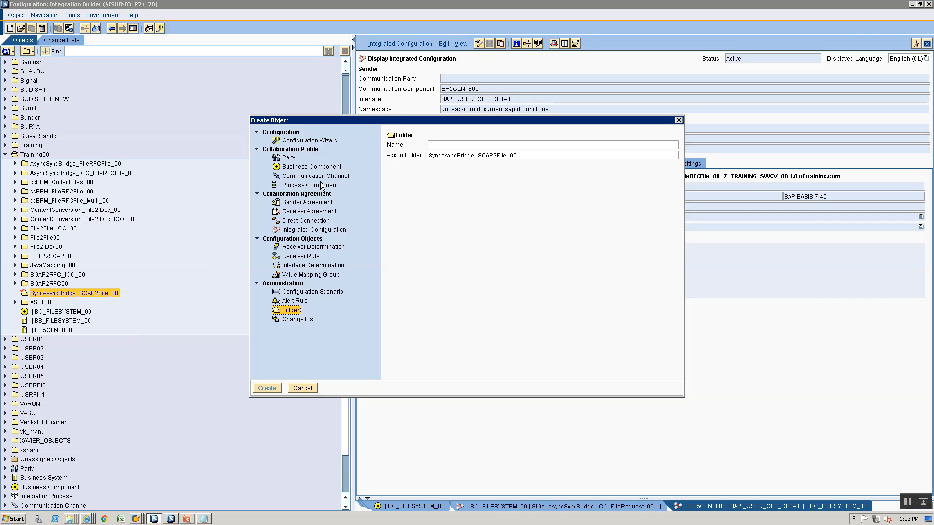
{"action": "left_click", "coordinate": [314, 176]}
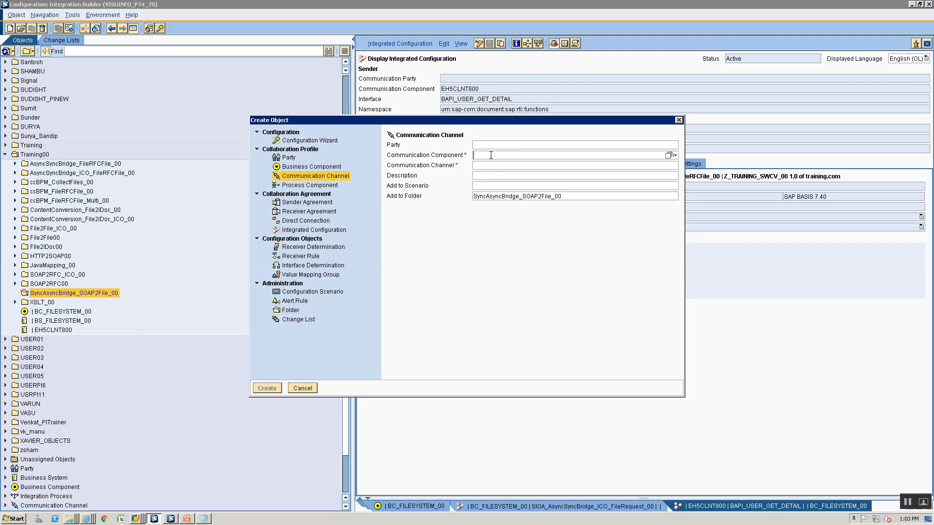
{"action": "type", "text": "BS"}
{"action": "key", "text": "Down"}
{"action": "key", "text": "Down"}
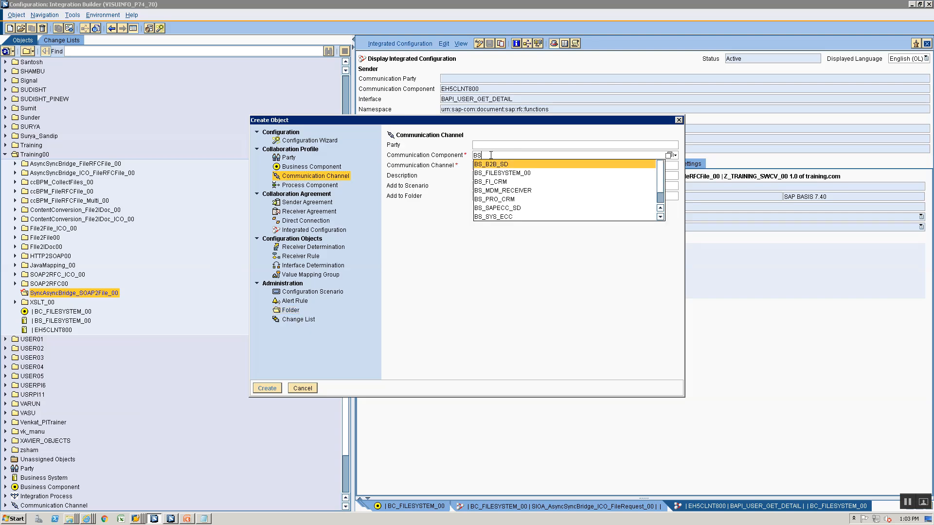
{"action": "key", "text": "Return"}
{"action": "key", "text": "Tab"}
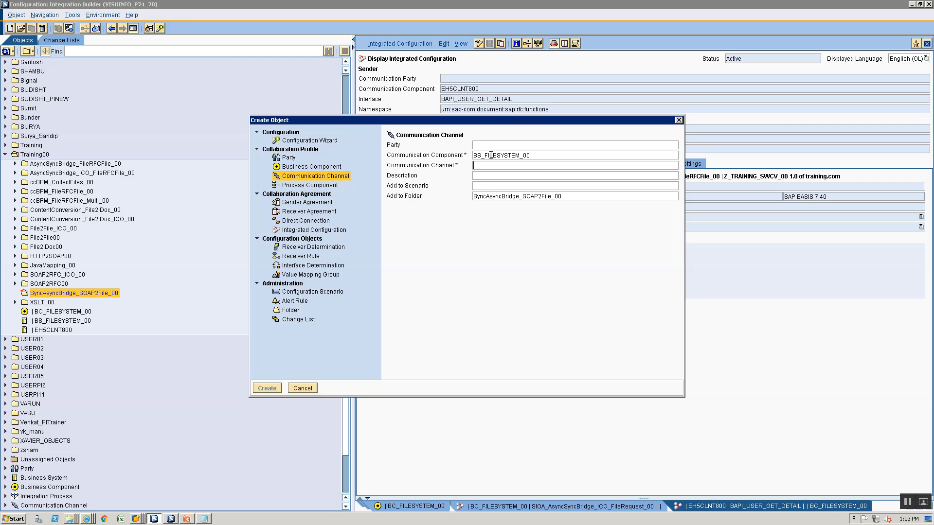
{"action": "type", "text": "CC_S"}
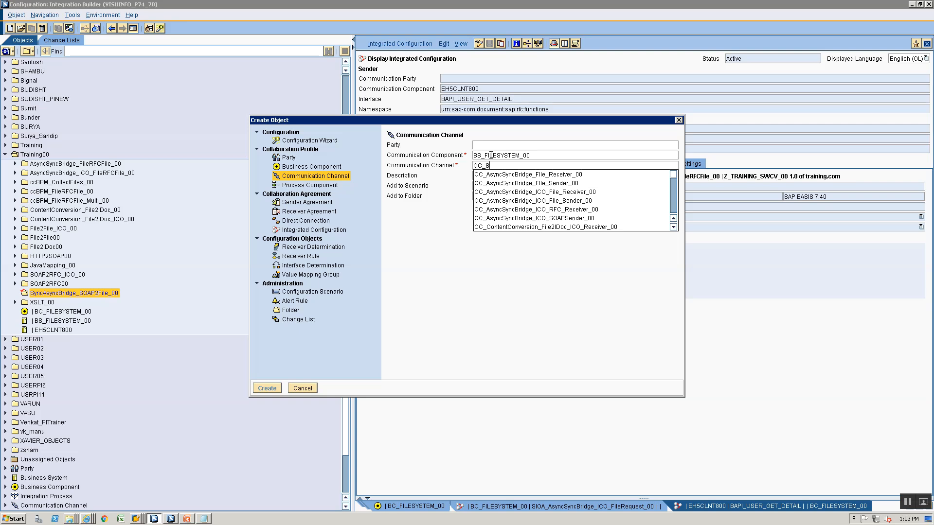
{"action": "type", "text": "yncAsyncBridge_SO"}
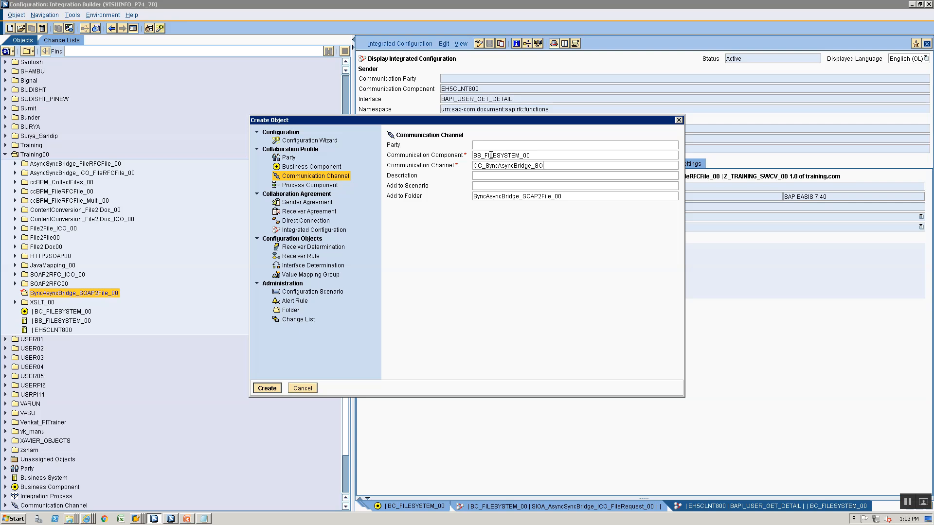
{"action": "type", "text": "AP_Sender_00"}
{"action": "key", "text": "Return"}
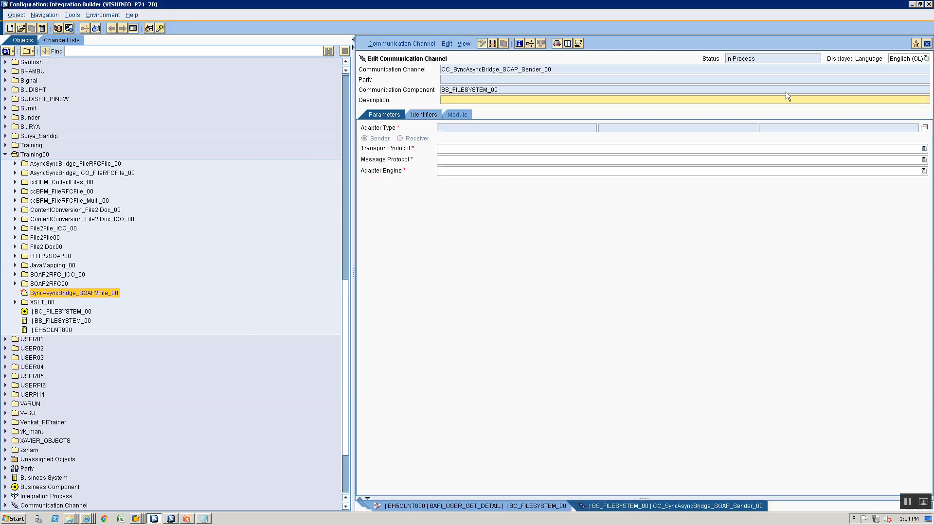
Set the channel's adapter type to SOAP and save it
{"action": "left_click", "coordinate": [924, 128]}
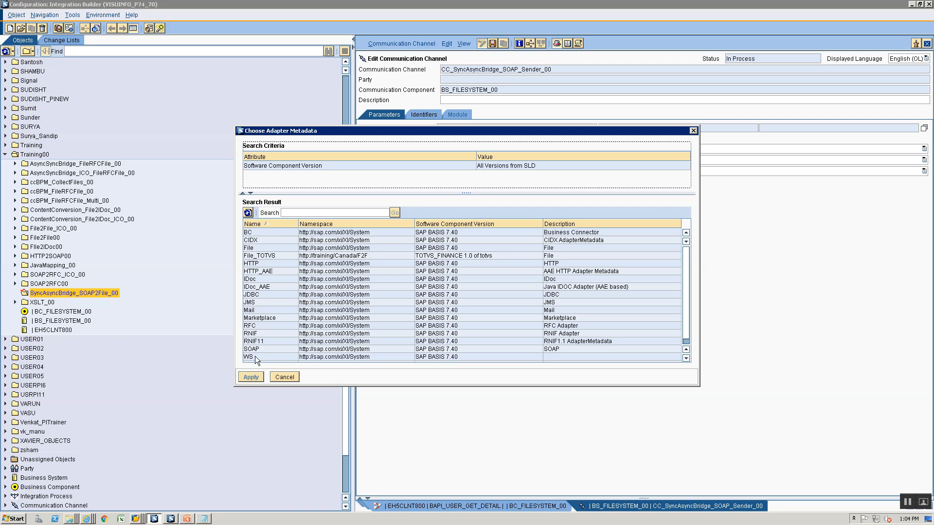
{"action": "left_click", "coordinate": [260, 342]}
{"action": "left_click", "coordinate": [256, 348]}
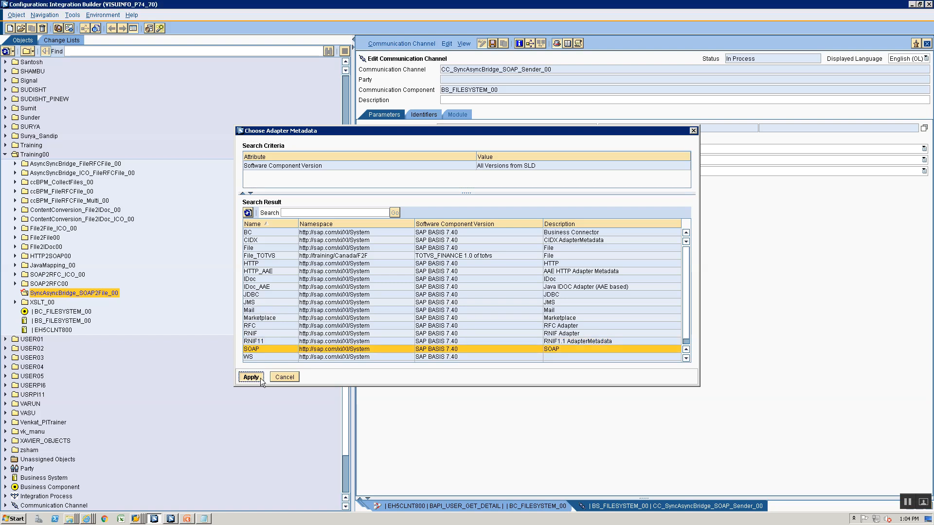
{"action": "left_click", "coordinate": [261, 378]}
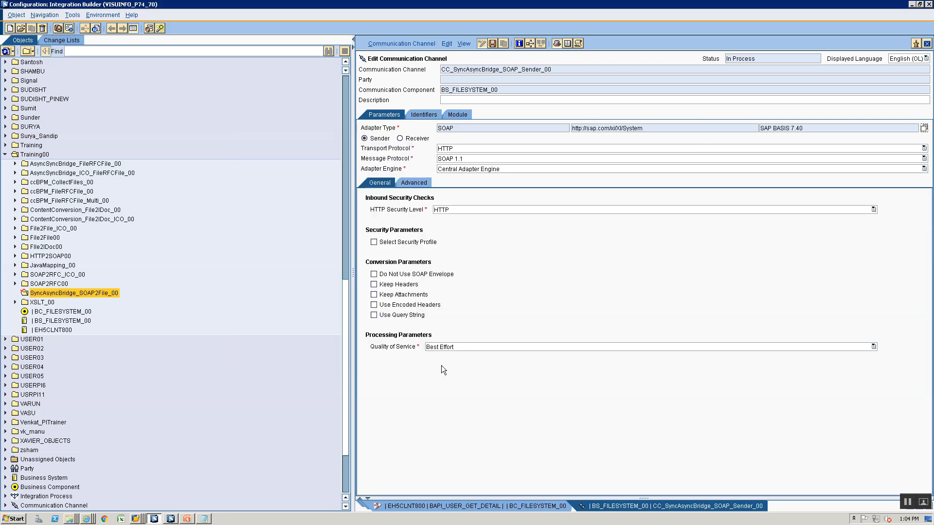
{"action": "key", "text": "ctrl+s"}
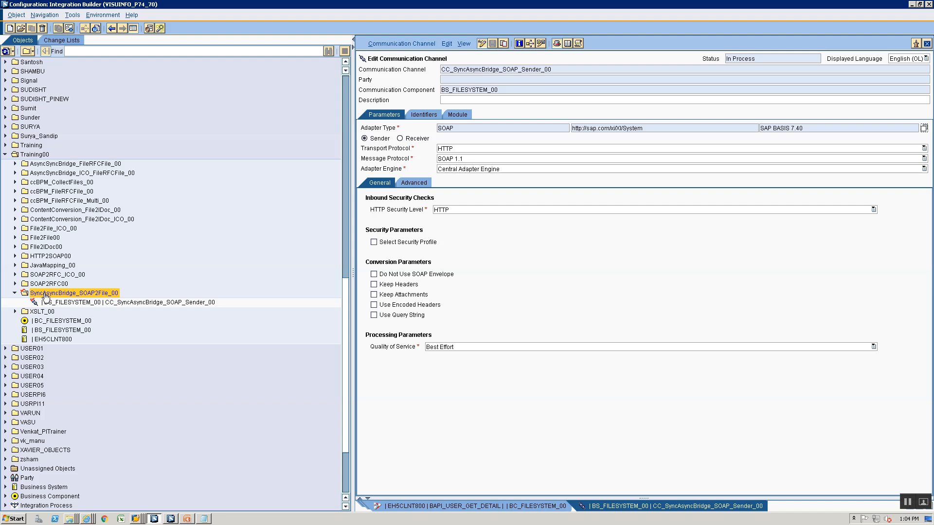
Create another channel named CC_SyncAsyncBridge_FILE_Receiver_00, based on the SOAP sender's name
{"action": "left_click", "coordinate": [51, 302]}
{"action": "right_click", "coordinate": [52, 305]}
{"action": "left_click", "coordinate": [55, 309]}
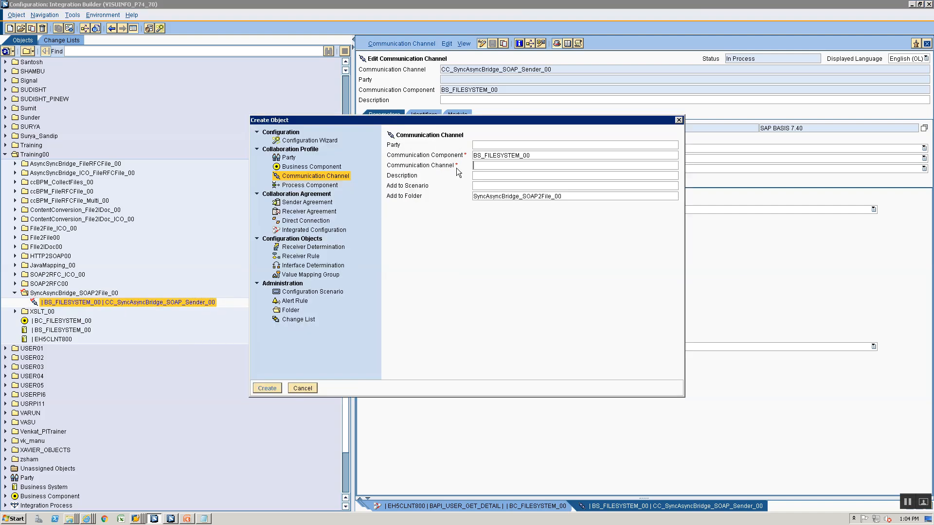
{"action": "left_click", "coordinate": [535, 165]}
{"action": "type", "text": "CC_"}
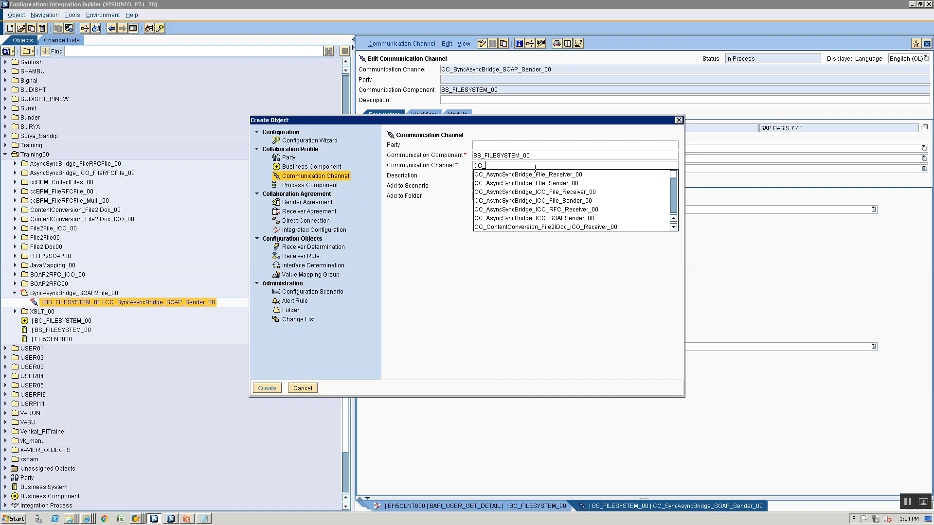
{"action": "type", "text": "SyncAsyncBridge_SOAP_Sender_00"}
{"action": "key", "text": "Down"}
{"action": "key", "text": "Return"}
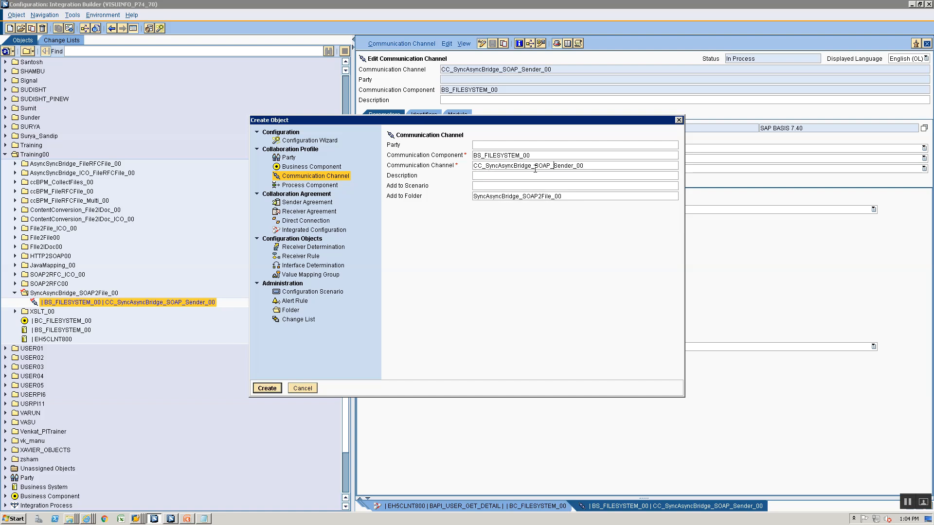
{"action": "key", "text": "BackSpace"}
{"action": "key", "text": "BackSpace"}
{"action": "key", "text": "BackSpace"}
{"action": "key", "text": "BackSpace"}
{"action": "type", "text": "FILE"}
{"action": "key", "text": "BackSpace"}
{"action": "key", "text": "BackSpace"}
{"action": "key", "text": "BackSpace"}
{"action": "key", "text": "BackSpace"}
{"action": "key", "text": "BackSpace"}
{"action": "key", "text": "BackSpace"}
{"action": "type", "text": "Receiver"}
{"action": "key", "text": "Return"}
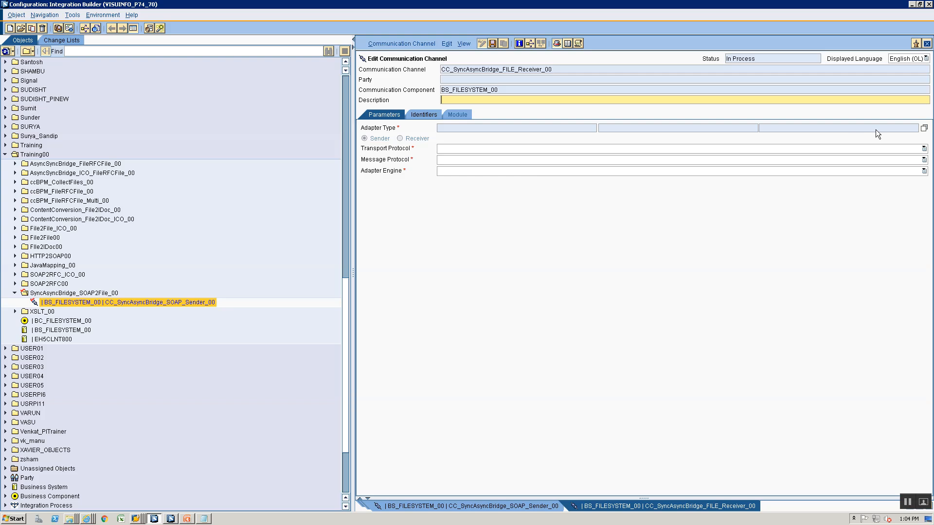
Set its adapter type to File and make it a receiver
{"action": "left_click", "coordinate": [924, 127]}
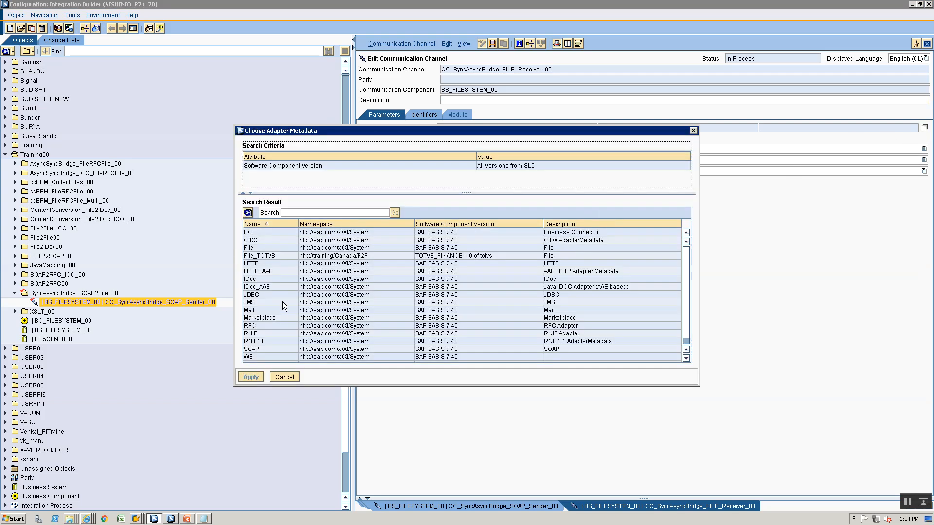
{"action": "left_click", "coordinate": [276, 247]}
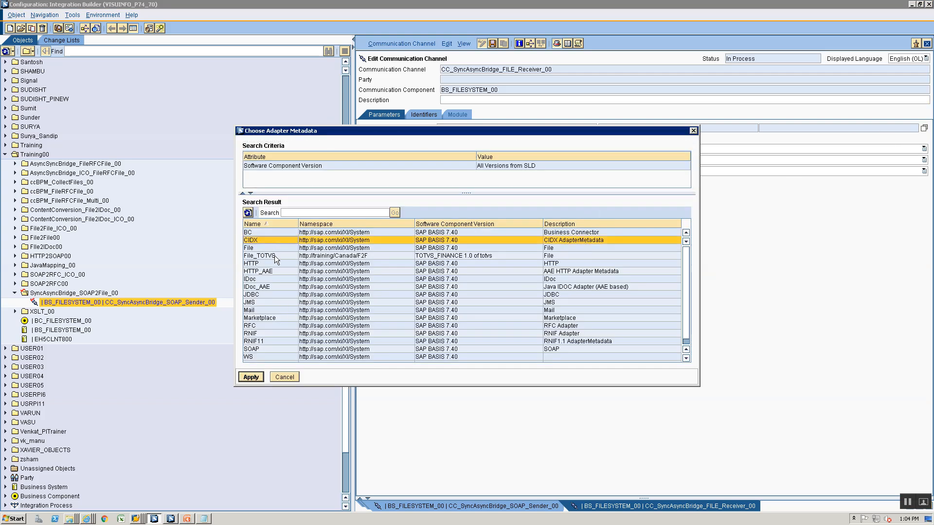
{"action": "left_click", "coordinate": [251, 377]}
{"action": "left_click", "coordinate": [400, 138]}
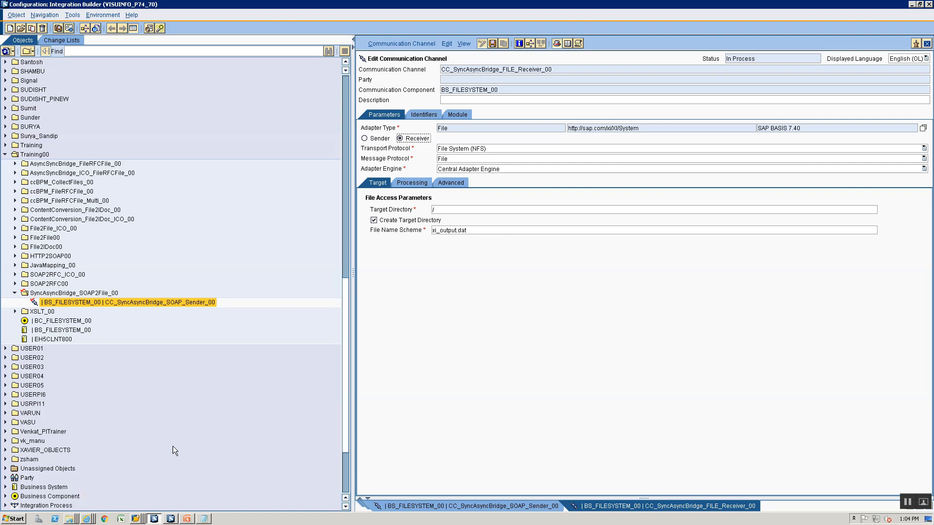
Set Target Directory to \VISUINFO\sapmnt\trans\training\SyncAsync\ and clear the xi_output.dat file name scheme
{"action": "left_click", "coordinate": [204, 519]}
{"action": "key", "text": "alt+Tab"}
{"action": "left_click", "coordinate": [464, 213]}
{"action": "type", "text": "\\\\VISUINFO\\sapmnt\\trans\\training\\File2File.txt"}
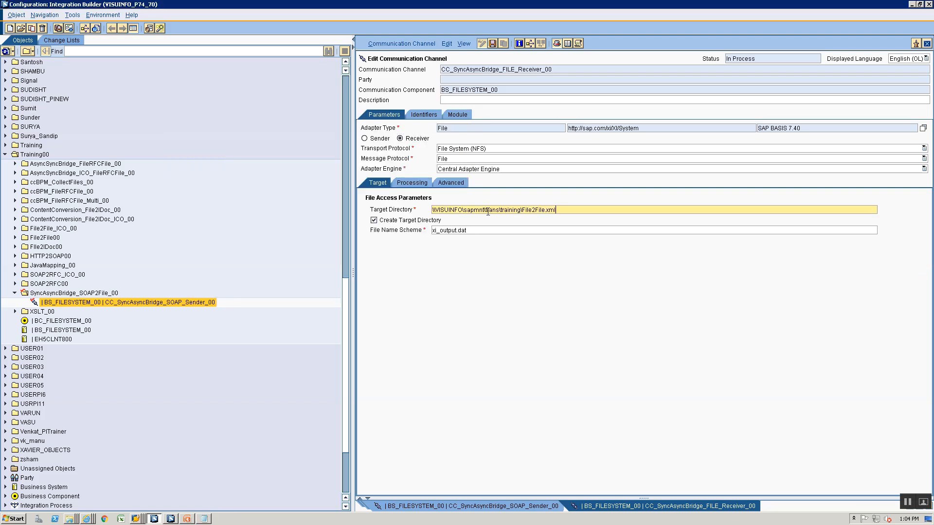
{"action": "key", "text": "BackSpace"}
{"action": "key", "text": "BackSpace"}
{"action": "key", "text": "BackSpace"}
{"action": "key", "text": "BackSpace"}
{"action": "key", "text": "BackSpace"}
{"action": "key", "text": "BackSpace"}
{"action": "key", "text": "BackSpace"}
{"action": "type", "text": "Syn"}
{"action": "type", "text": "cAsynchB"}
{"action": "double_click", "coordinate": [484, 230]}
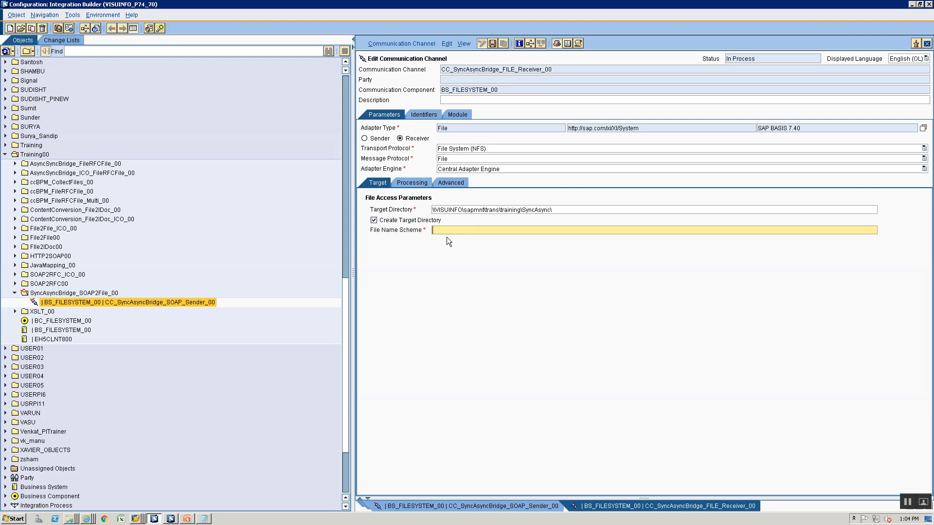
{"action": "key", "text": "alt+Tab"}
{"action": "key", "text": "alt+Tab"}
{"action": "key", "text": "alt+Tab"}
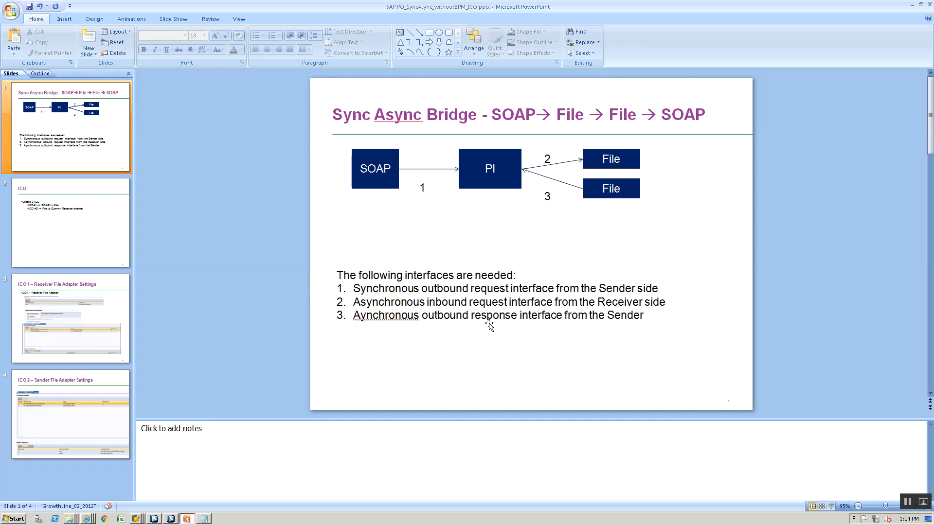
Review the slide 3 receiver file adapter settings, then return to the receiver channel
{"action": "left_click", "coordinate": [50, 342]}
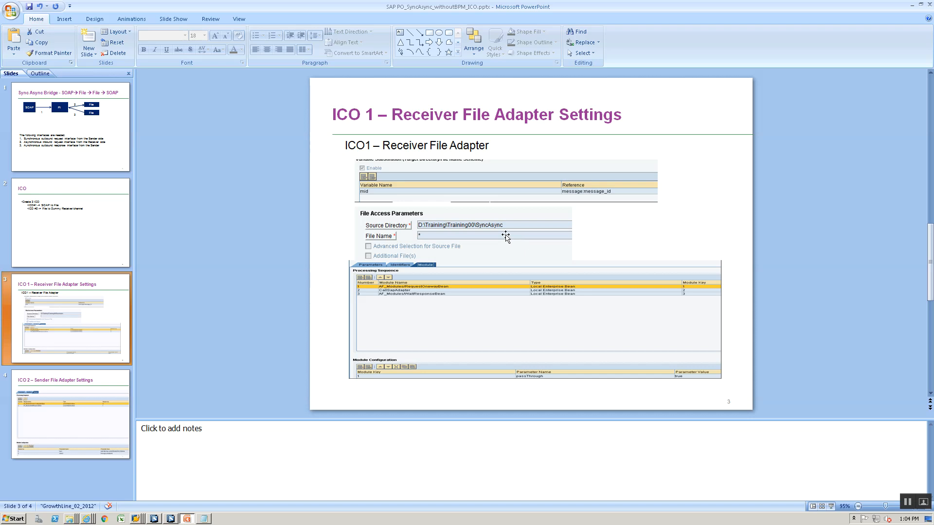
{"action": "left_click", "coordinate": [448, 181]}
{"action": "scroll", "coordinate": [447, 200], "scroll_direction": "up", "scroll_amount": 2}
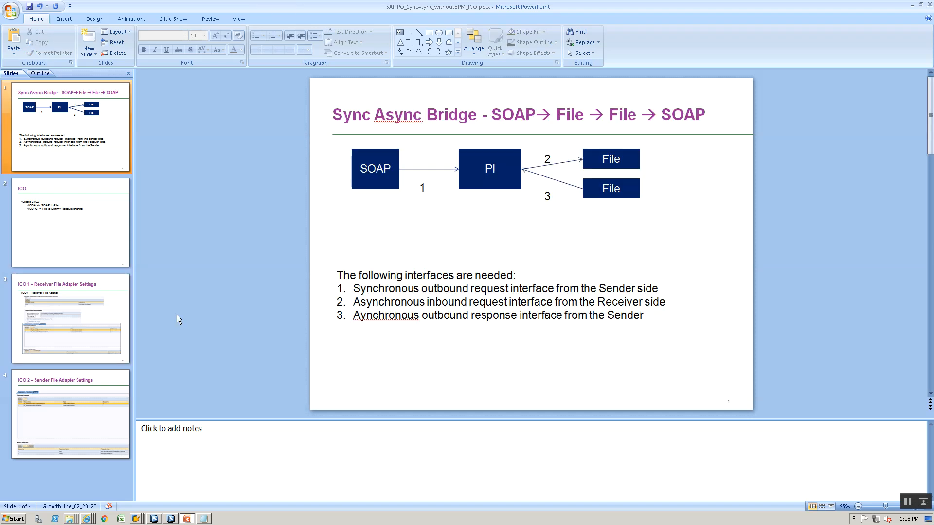
{"action": "left_click", "coordinate": [90, 322]}
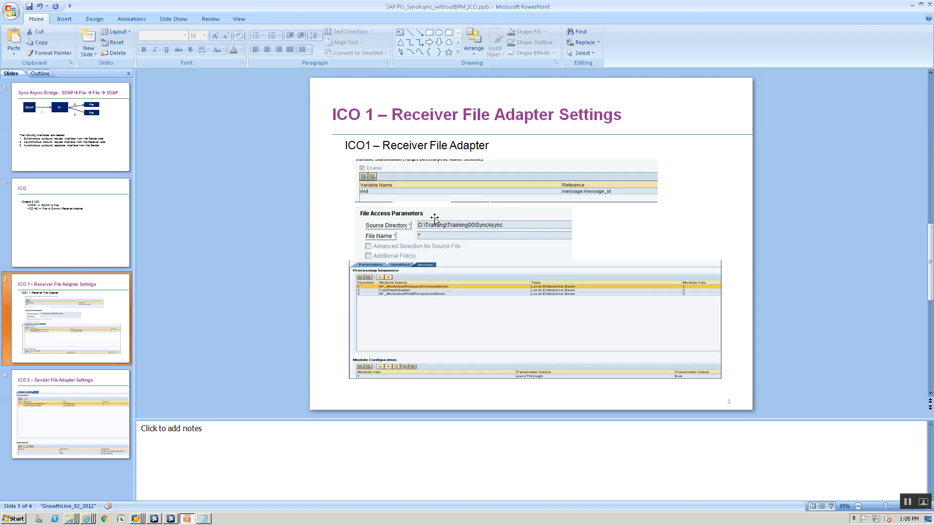
{"action": "key", "text": "alt+Tab"}
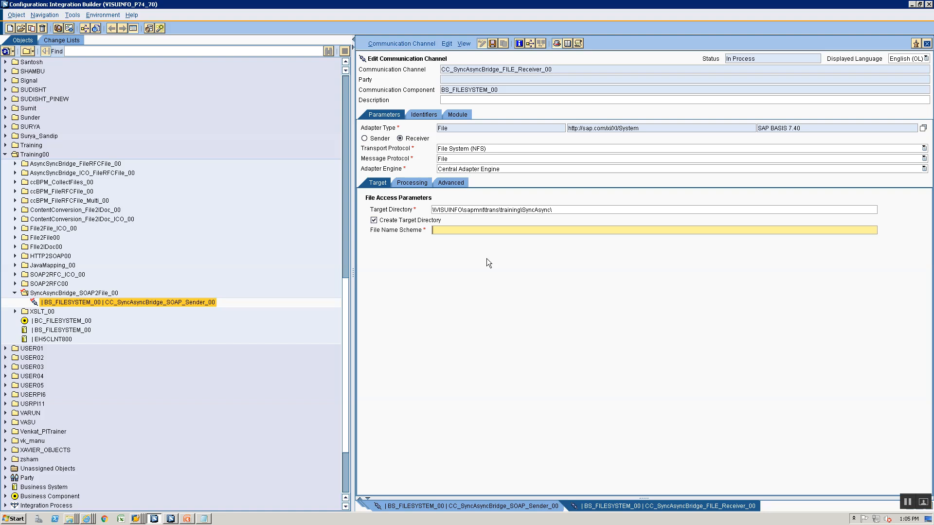
Set File Name Scheme to %mid%, File Construction Mode to Create, and enable variable substitution
{"action": "type", "text": "%mid%"}
{"action": "left_click", "coordinate": [427, 186]}
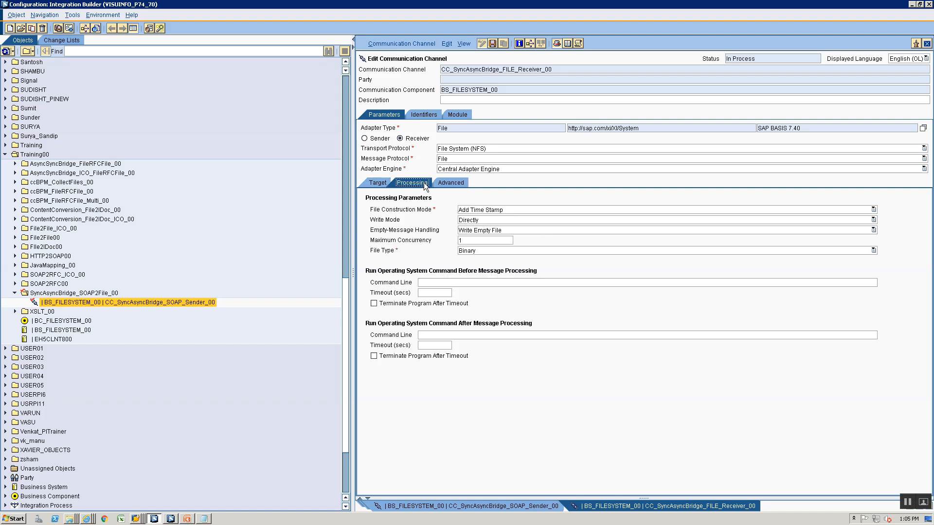
{"action": "left_click", "coordinate": [464, 212]}
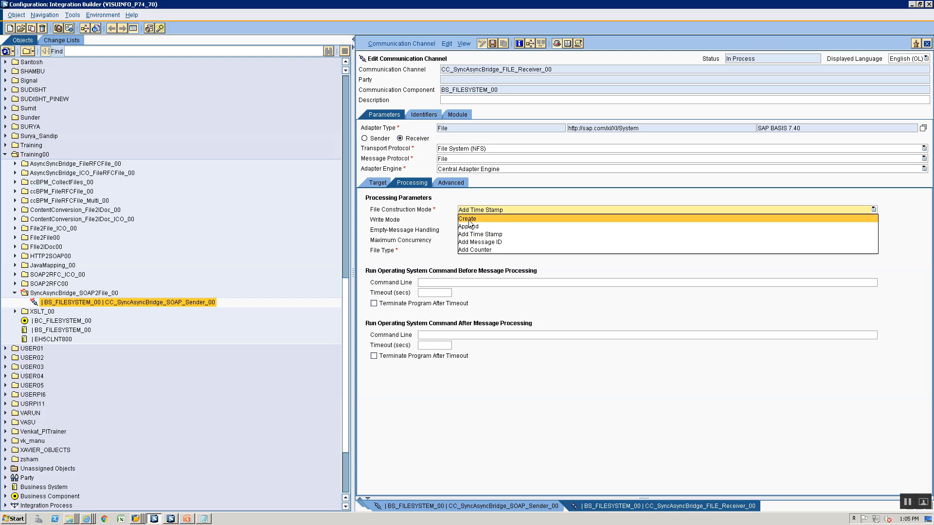
{"action": "left_click", "coordinate": [467, 219]}
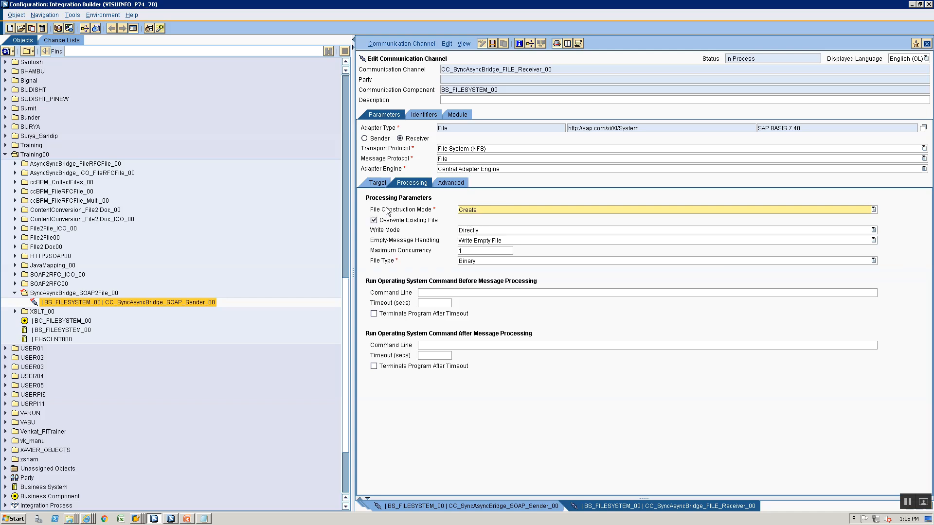
{"action": "left_click", "coordinate": [452, 181]}
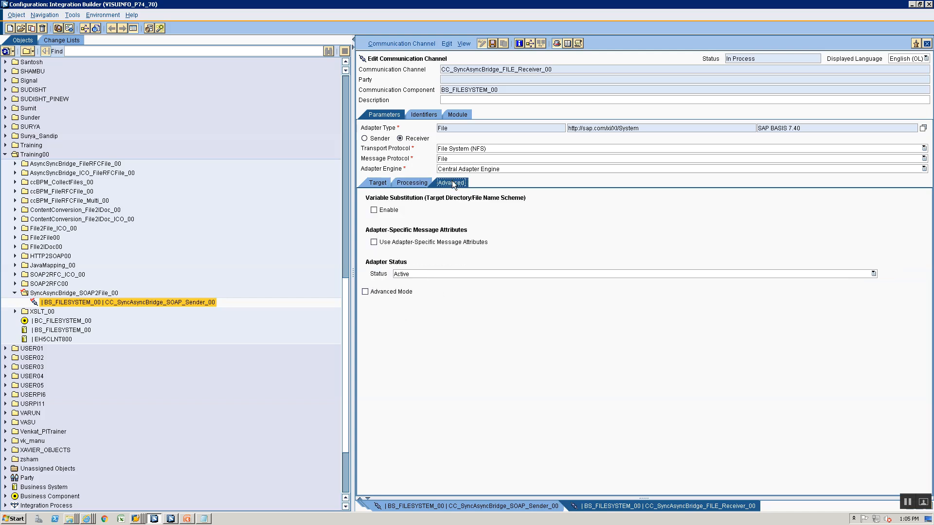
{"action": "left_click", "coordinate": [384, 210]}
{"action": "key", "text": "alt+Tab"}
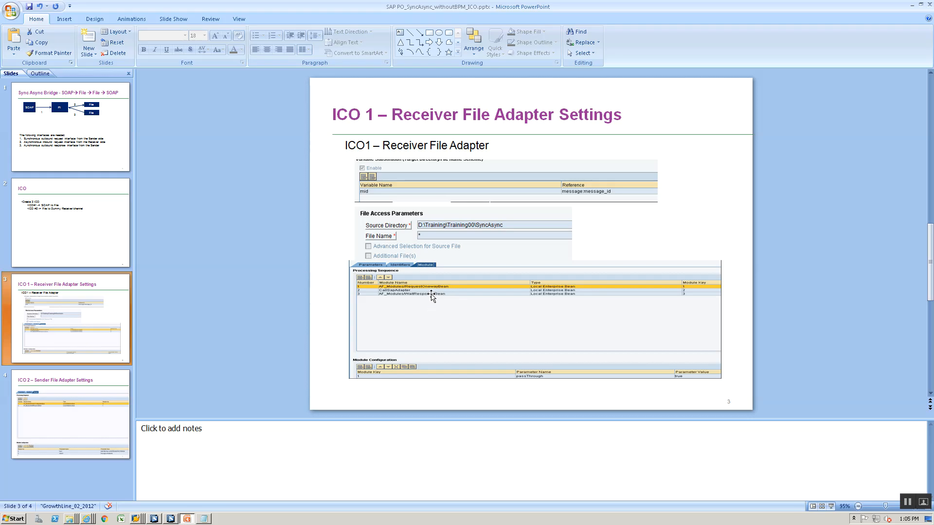
Add substitution variable mid with reference message:messageid
{"action": "key", "text": "alt+Tab"}
{"action": "left_click", "coordinate": [430, 242]}
{"action": "type", "text": "m"}
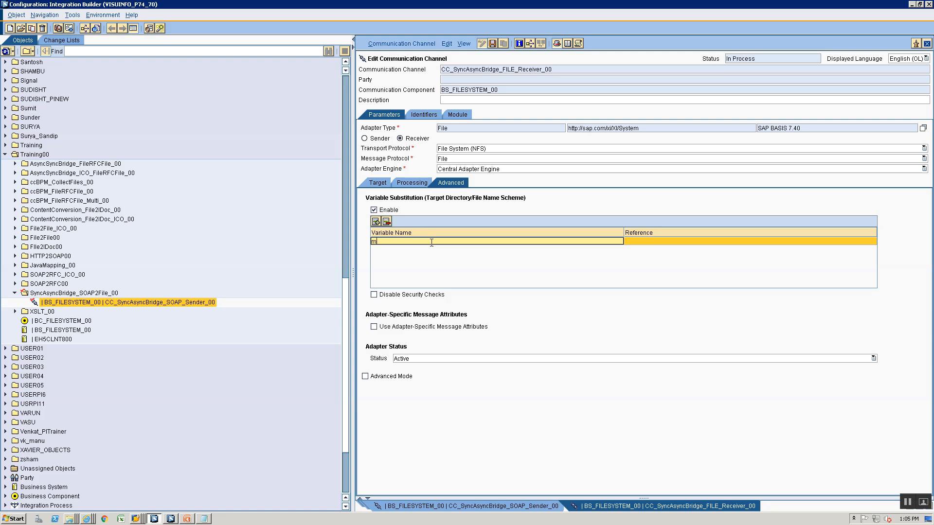
{"action": "type", "text": "id"}
{"action": "left_click", "coordinate": [652, 245]}
{"action": "type", "text": "message"}
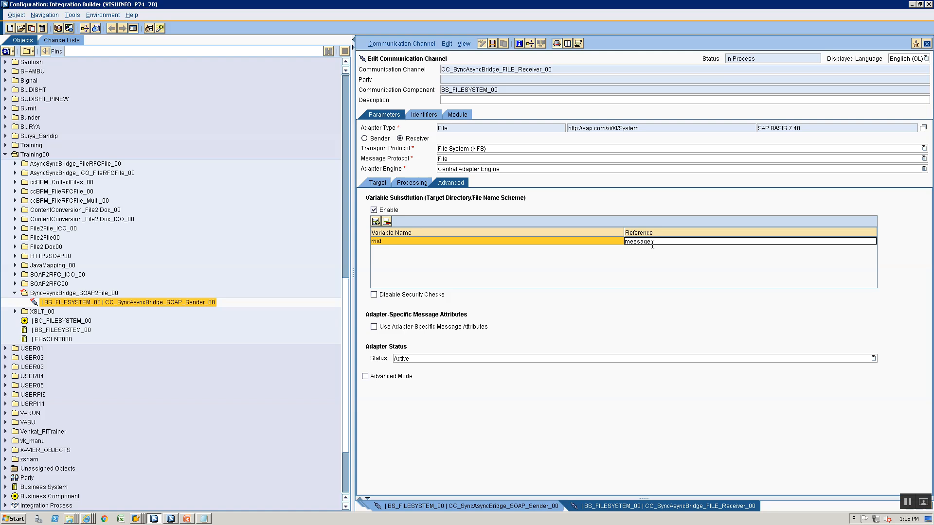
{"action": "type", "text": ":messageid"}
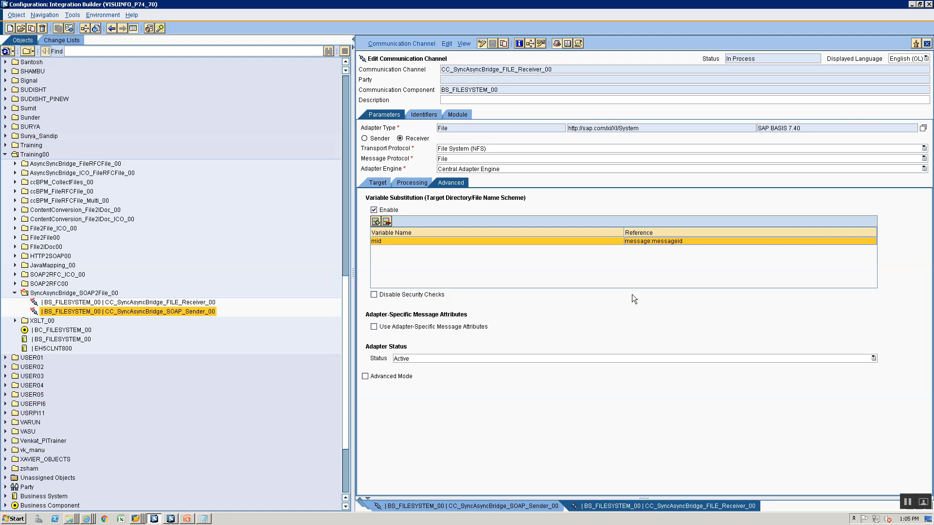
Recheck the Target tab and receiver slide, then reopen the mid variable entry on Advanced
{"action": "left_click", "coordinate": [372, 182]}
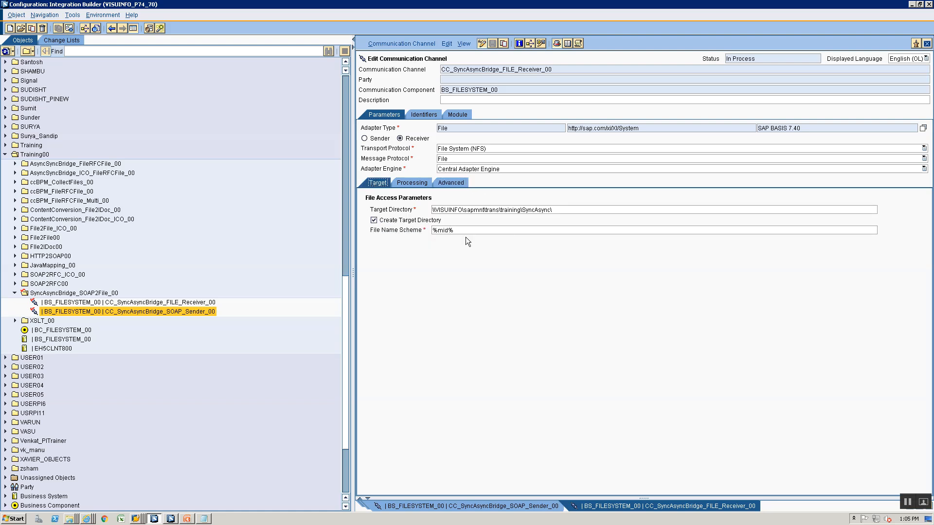
{"action": "left_click", "coordinate": [451, 183]}
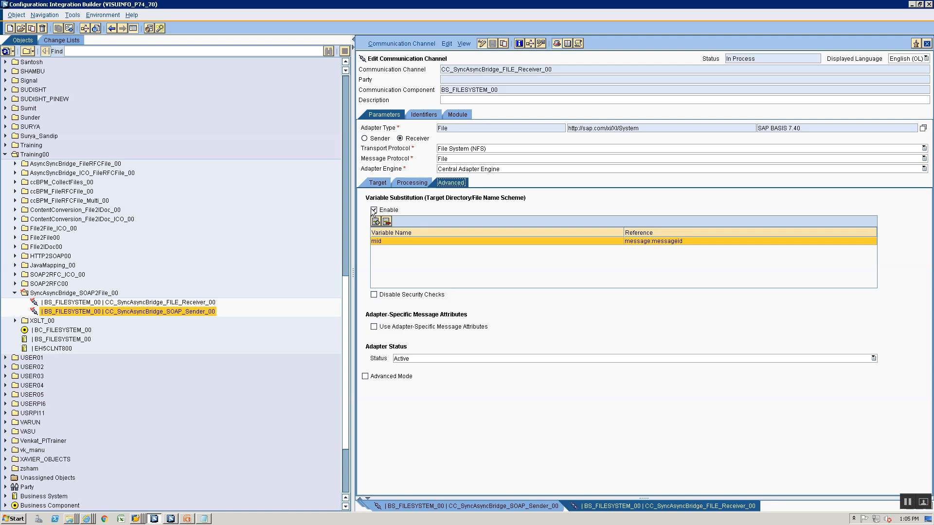
{"action": "left_click", "coordinate": [382, 240]}
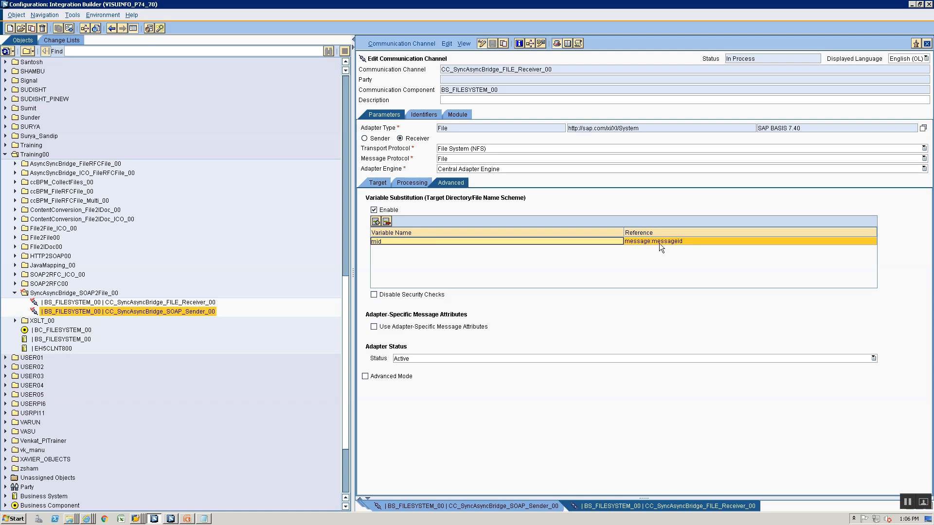
{"action": "key", "text": "alt+Tab"}
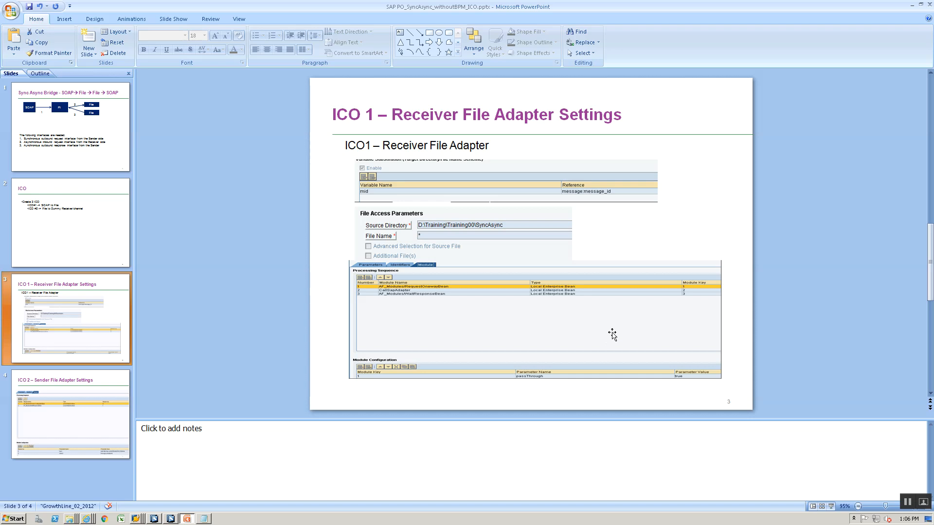
{"action": "key", "text": "alt+Tab"}
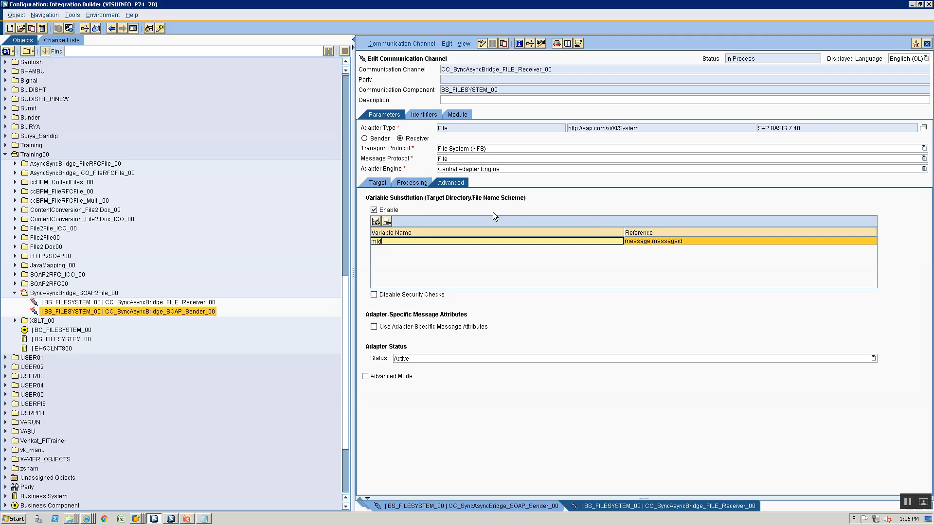
{"action": "key", "text": "alt+Tab"}
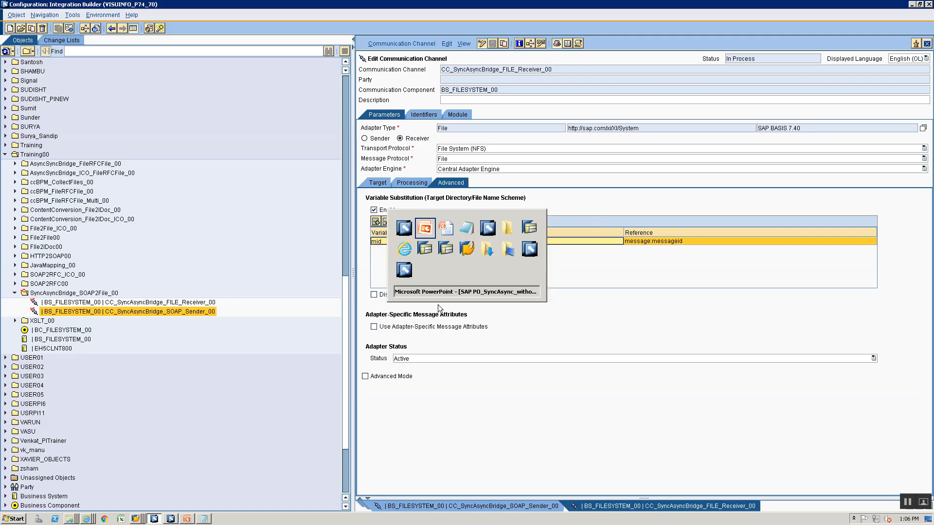
{"action": "key", "text": "alt+Tab"}
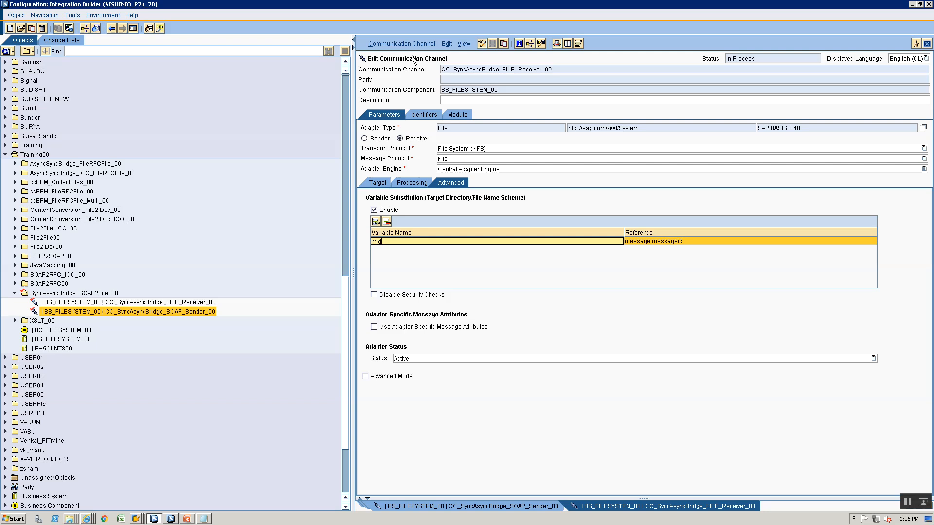
Add a new row to the receiver channel's module processing sequence
{"action": "left_click", "coordinate": [462, 114]}
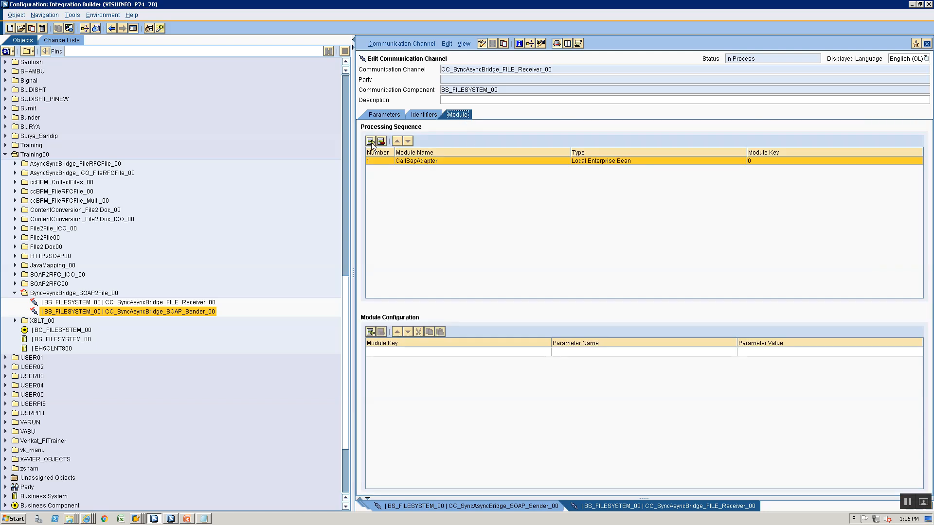
{"action": "left_click", "coordinate": [372, 141]}
{"action": "left_click", "coordinate": [411, 161]}
{"action": "left_click", "coordinate": [412, 170]}
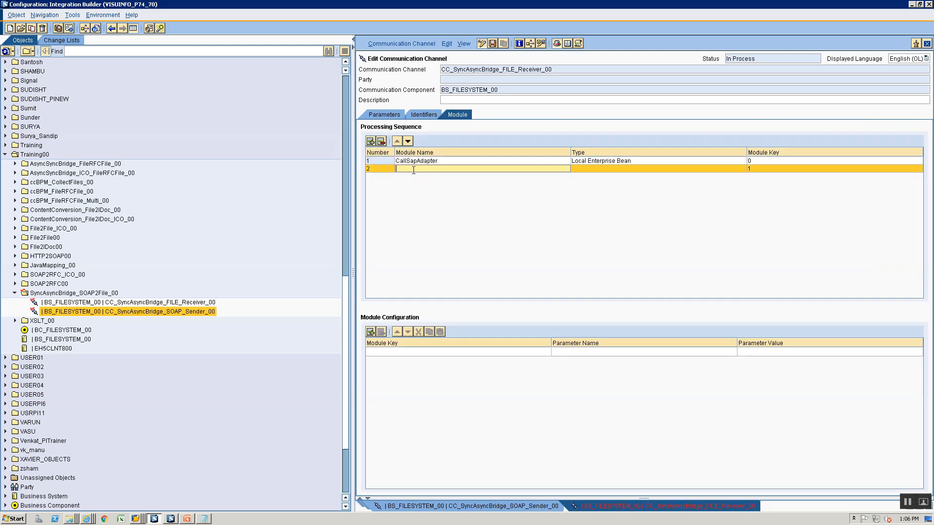
Name the new module AF_Modules/RequestOnewayBean and set its type to Local Enterprise Bean
{"action": "key", "text": "alt+Tab"}
{"action": "key", "text": "alt+Tab"}
{"action": "type", "text": "AF_Modulse"}
{"action": "key", "text": "BackSpace"}
{"action": "key", "text": "BackSpace"}
{"action": "type", "text": "es/"}
{"action": "key", "text": "alt+Tab"}
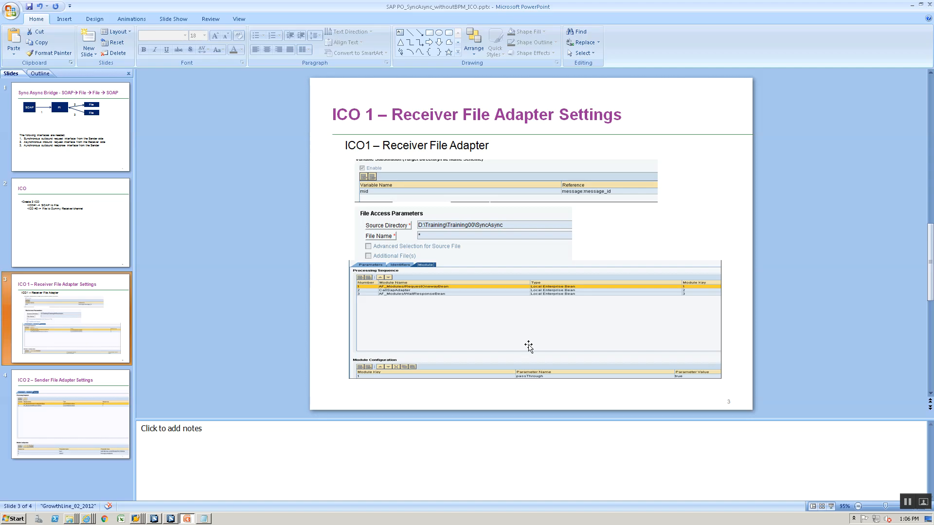
{"action": "key", "text": "alt+Tab"}
{"action": "type", "text": "RequestOne"}
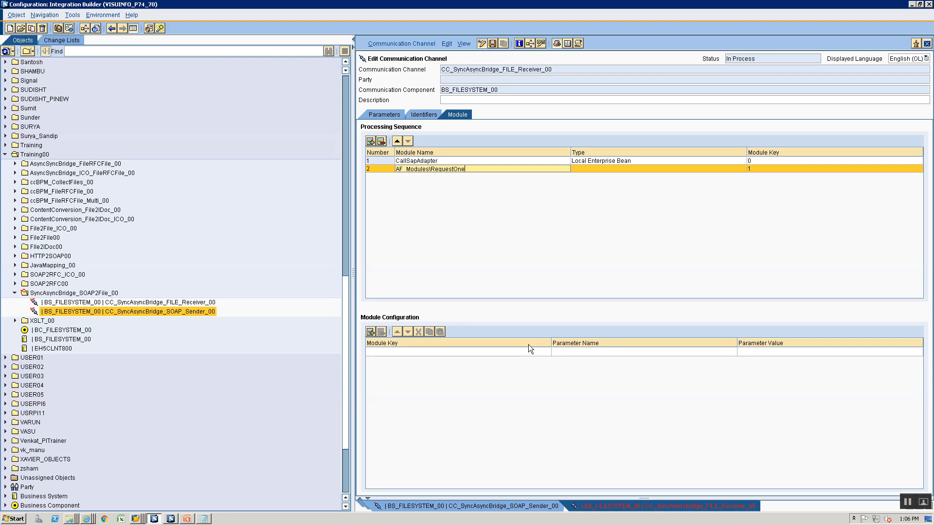
{"action": "type", "text": "wayBea"}
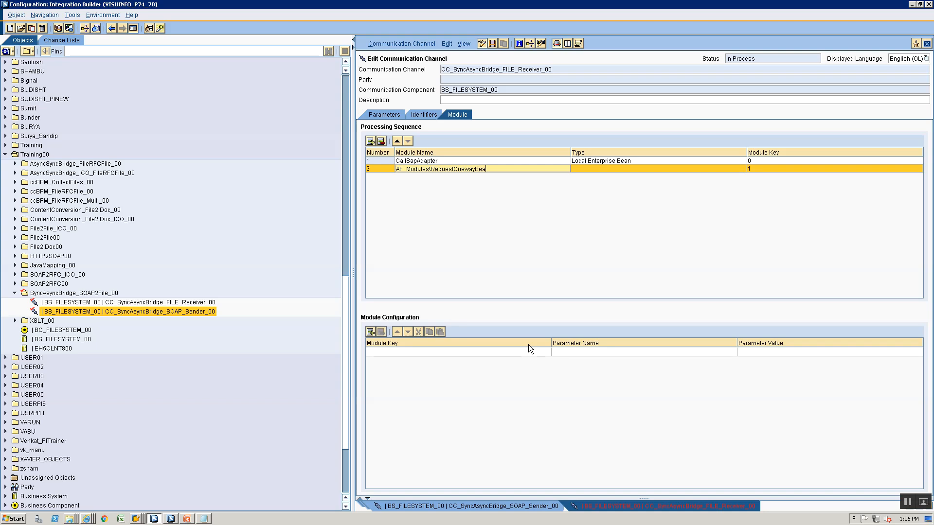
{"action": "key", "text": "alt+Tab"}
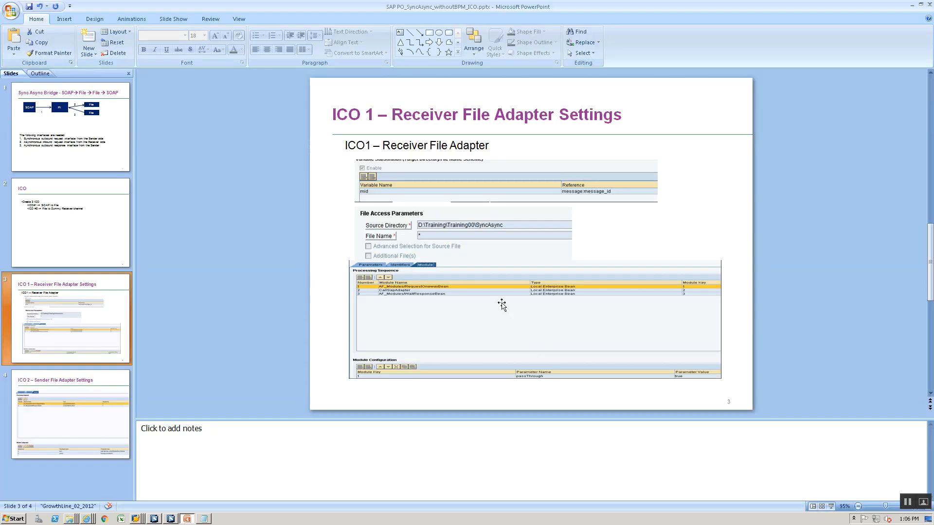
{"action": "key", "text": "alt+Tab"}
{"action": "left_click", "coordinate": [623, 172]}
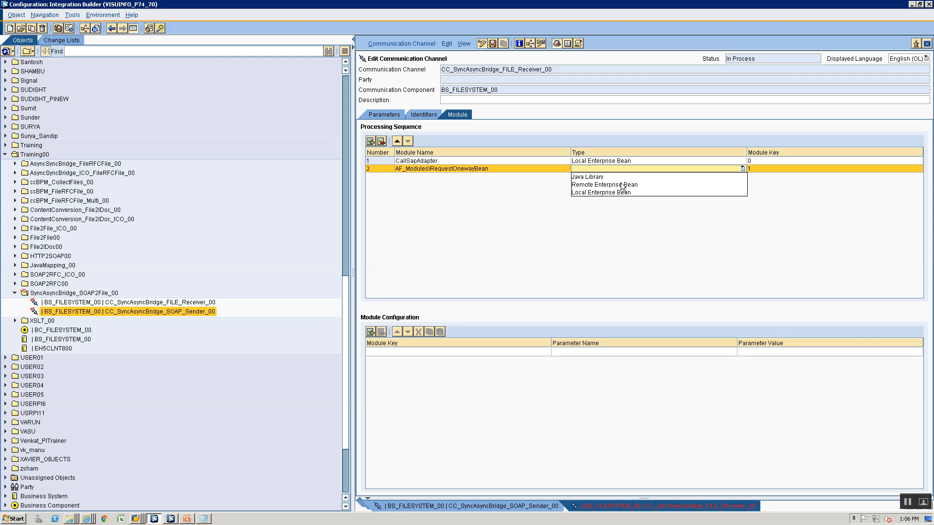
{"action": "left_click", "coordinate": [620, 193]}
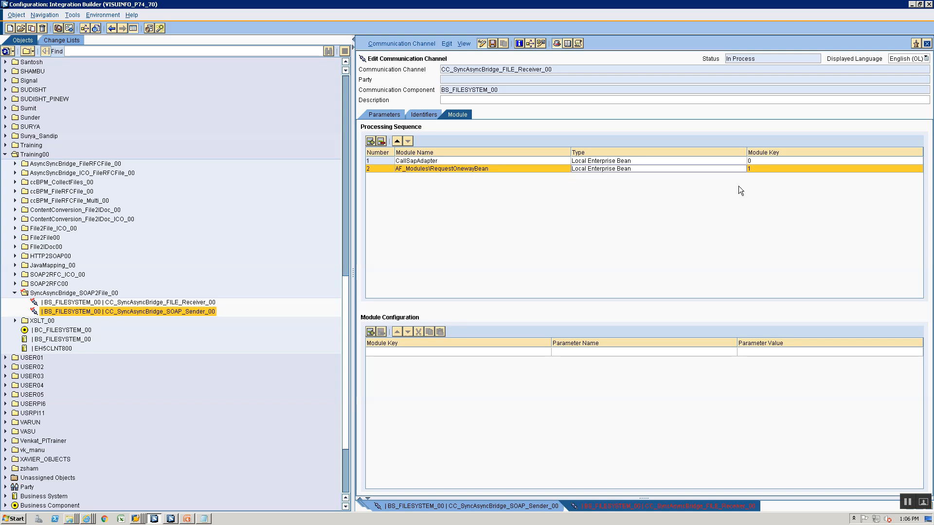
Move RequestOnewayBean to first position and give it module key req
{"action": "left_click", "coordinate": [396, 141]}
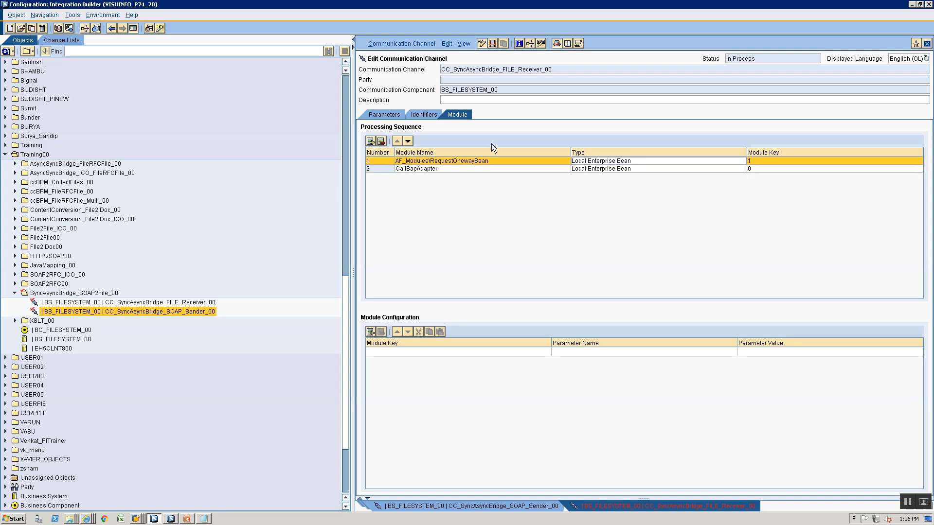
{"action": "left_click", "coordinate": [785, 161]}
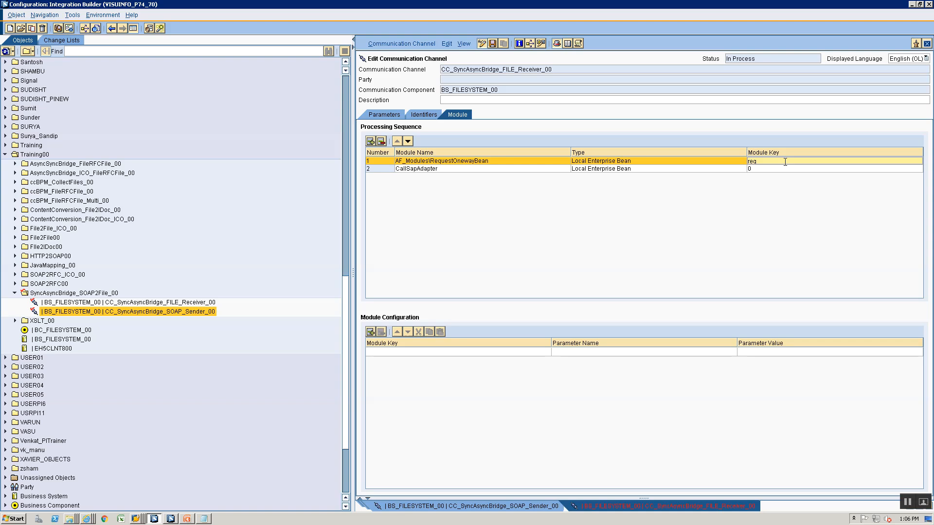
{"action": "key", "text": "alt+Tab"}
{"action": "key", "text": "alt+Tab"}
{"action": "left_click", "coordinate": [383, 169]}
Add a third module row named AF_Modules\WaitResponseBean
{"action": "left_click", "coordinate": [370, 141]}
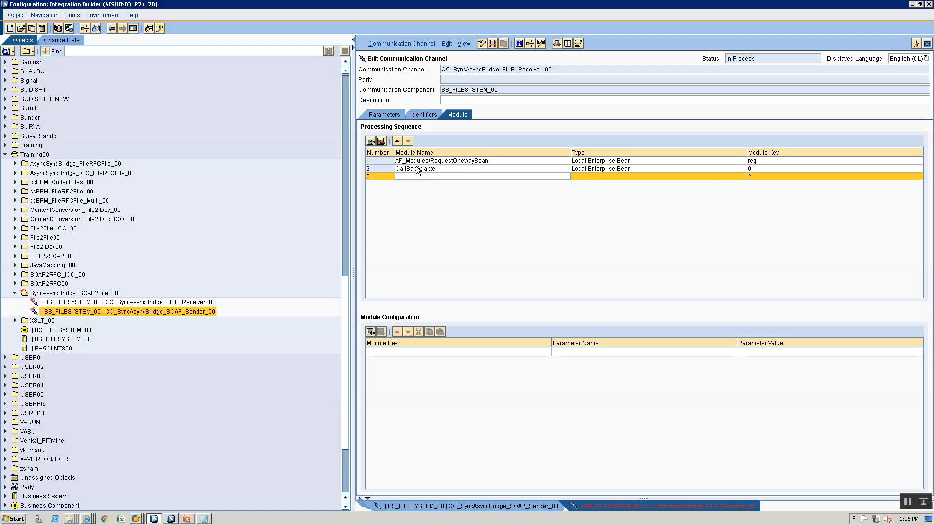
{"action": "left_click", "coordinate": [423, 176]}
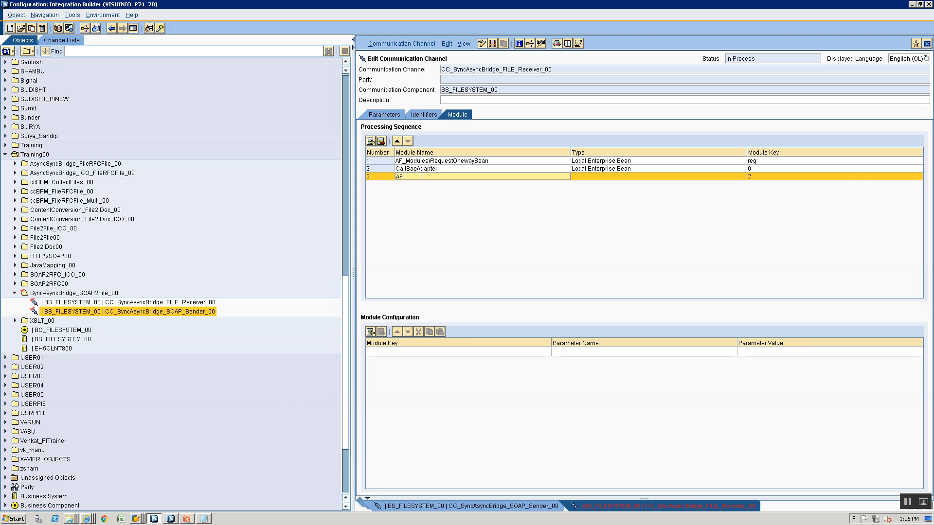
{"action": "type", "text": "AF_Modules\\"}
{"action": "key", "text": "alt+Tab"}
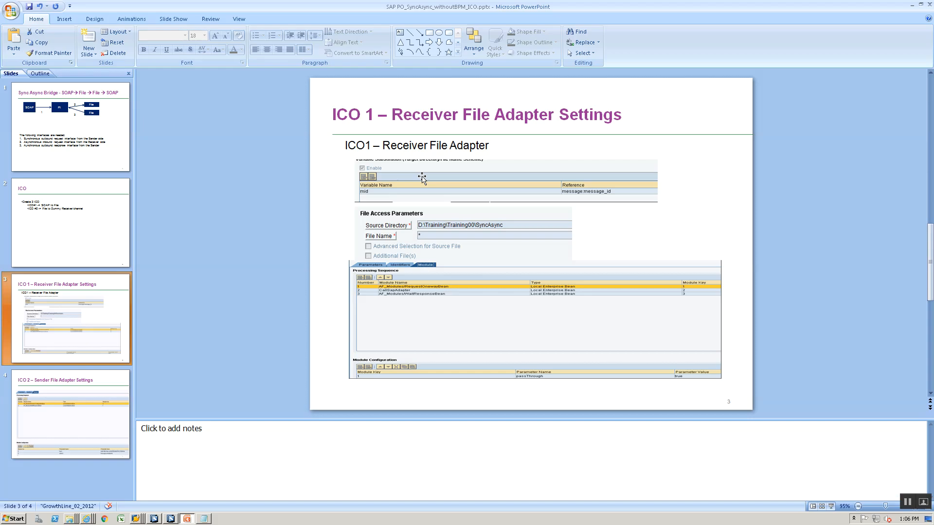
{"action": "left_click", "coordinate": [422, 177]}
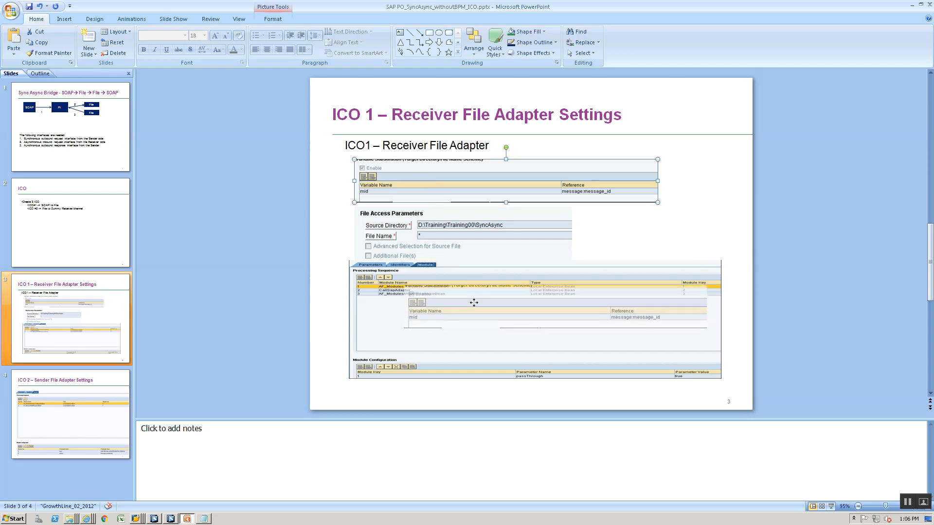
{"action": "key", "text": "alt+Tab"}
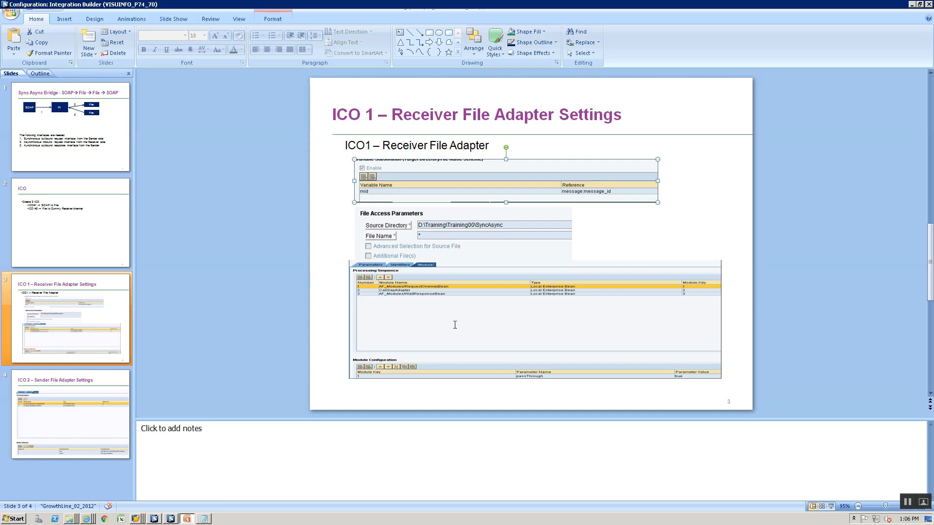
{"action": "type", "text": "Wait"}
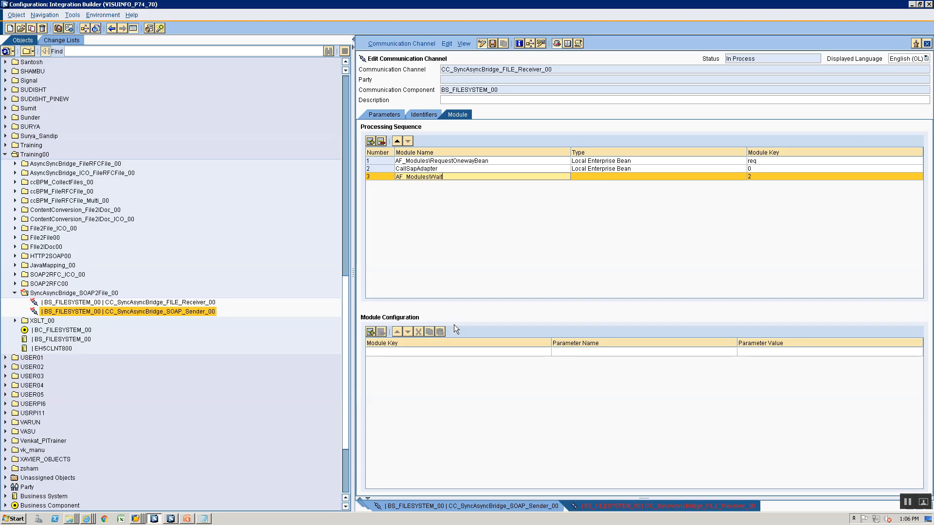
{"action": "type", "text": "ResponseBean"}
Make WaitResponseBean a Local Enterprise Bean with module key wait
{"action": "left_click", "coordinate": [624, 177]}
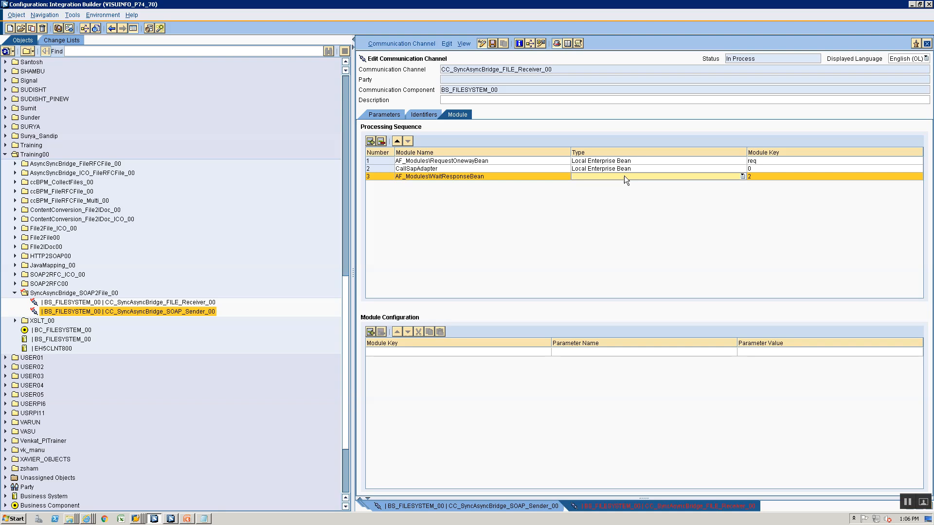
{"action": "left_click", "coordinate": [624, 176]}
{"action": "left_click", "coordinate": [616, 198]}
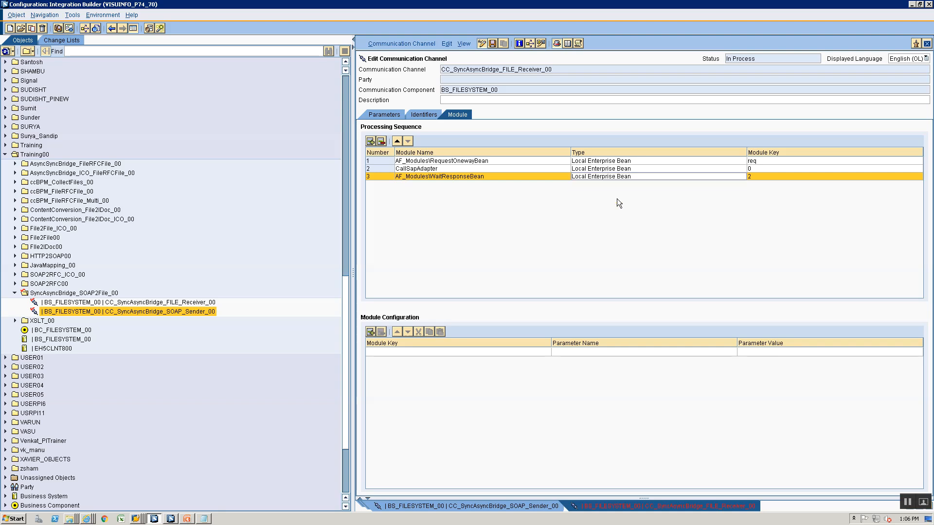
{"action": "left_click", "coordinate": [757, 170]}
{"action": "left_click", "coordinate": [757, 176]}
{"action": "type", "text": "wait"}
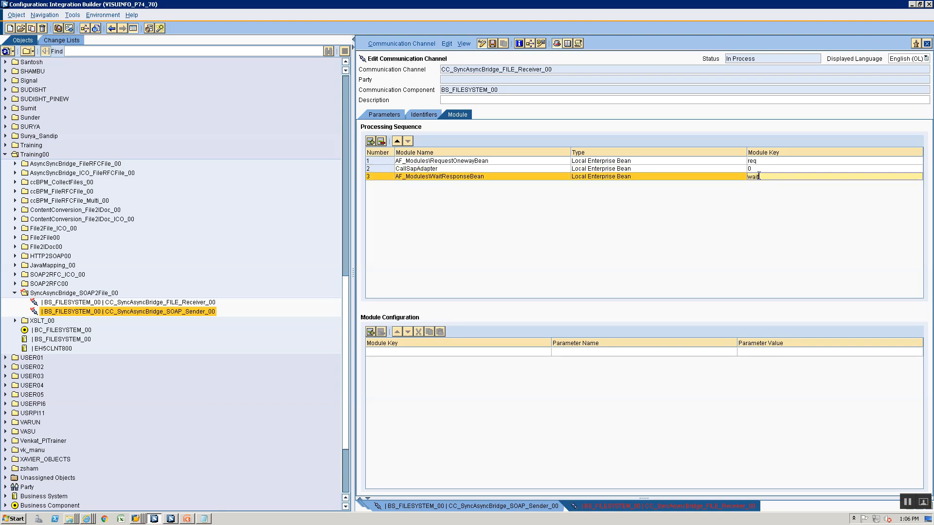
Add module configuration for key req: passThrough = true, then return to Parameters
{"action": "key", "text": "alt+Tab"}
{"action": "key", "text": "alt+Tab"}
{"action": "left_click", "coordinate": [373, 352]}
{"action": "left_click", "coordinate": [378, 367]}
{"action": "left_click", "coordinate": [610, 356]}
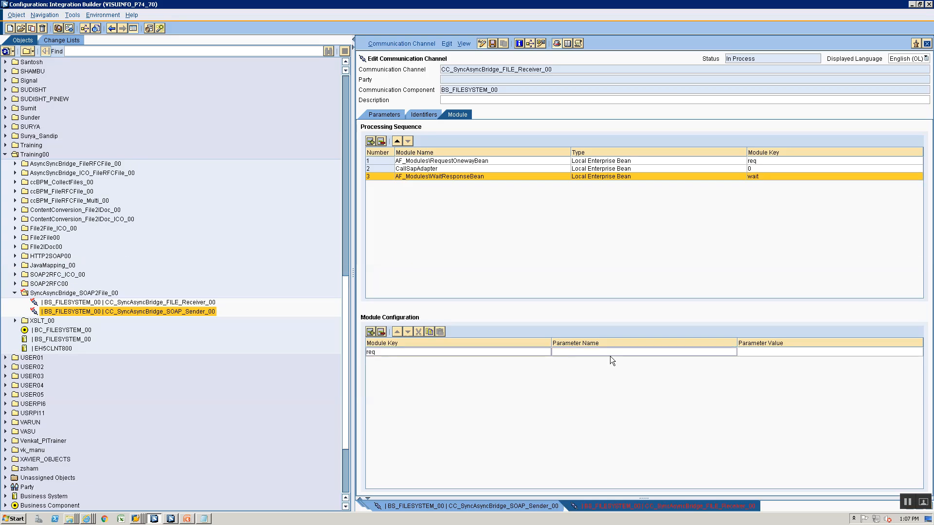
{"action": "key", "text": "alt+Tab"}
{"action": "key", "text": "alt+Tab"}
{"action": "type", "text": "pass"}
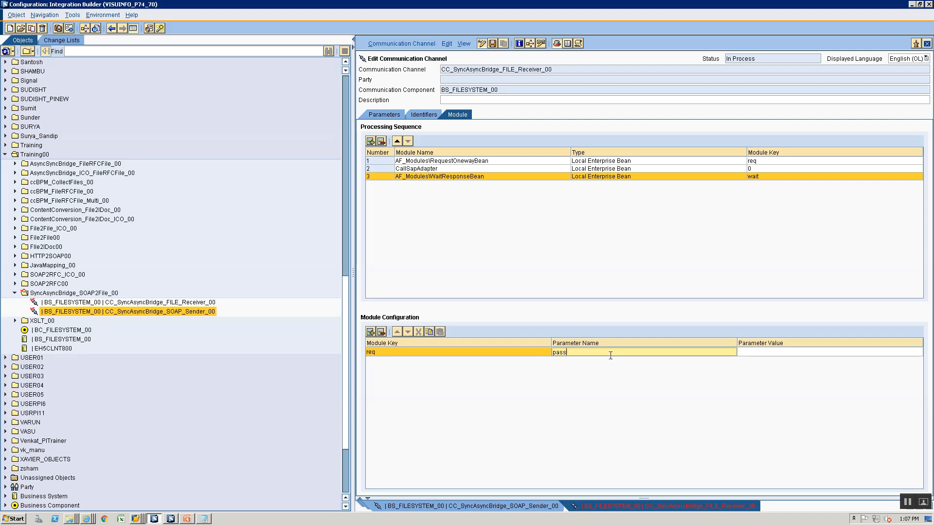
{"action": "type", "text": "Through"}
{"action": "left_click", "coordinate": [765, 353]}
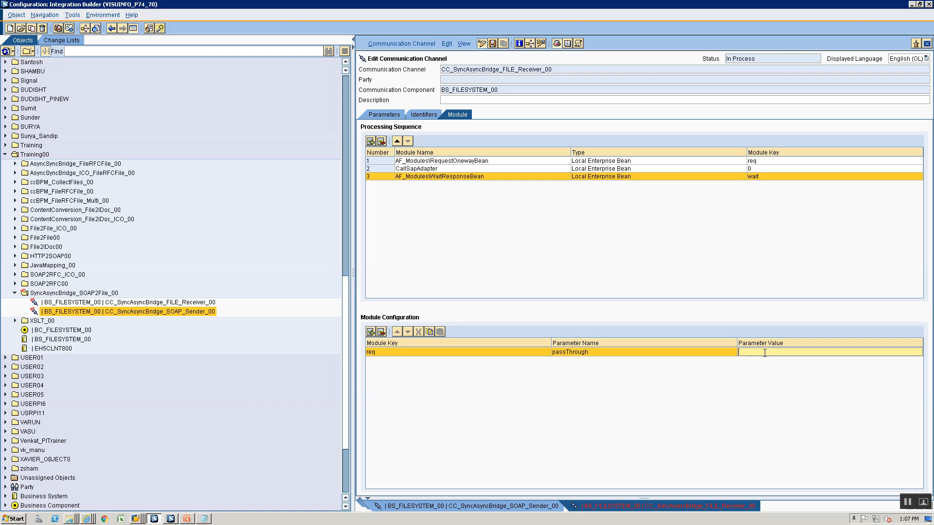
{"action": "type", "text": "true"}
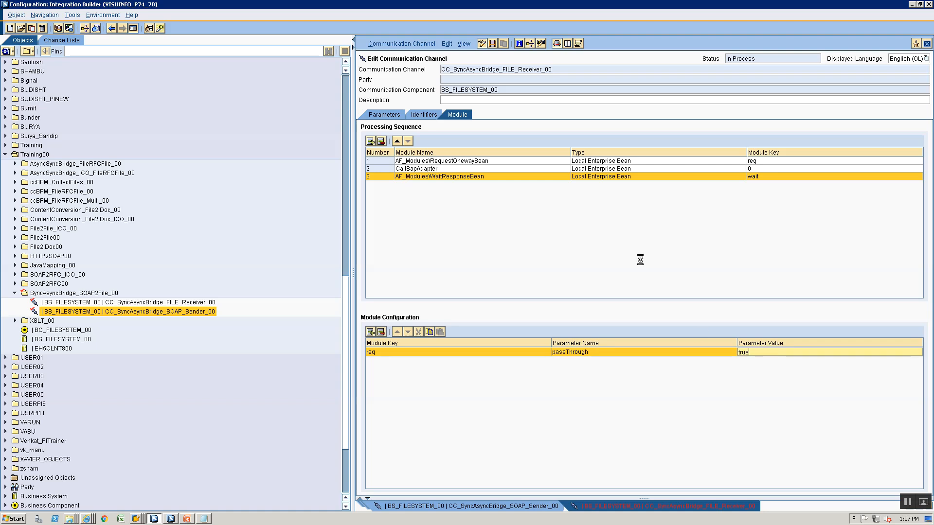
{"action": "left_click", "coordinate": [423, 178]}
{"action": "left_click", "coordinate": [386, 113]}
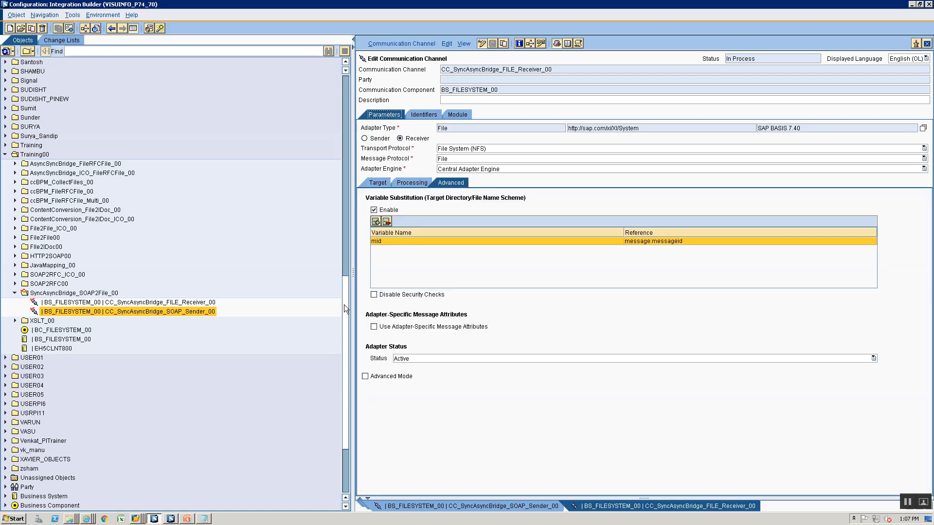
Create communication channel CC_SyncAsyncBridge_FILE_SENDER_00 from the FILE_Receiver channel's context menu
{"action": "right_click", "coordinate": [100, 303]}
{"action": "left_click", "coordinate": [108, 310]}
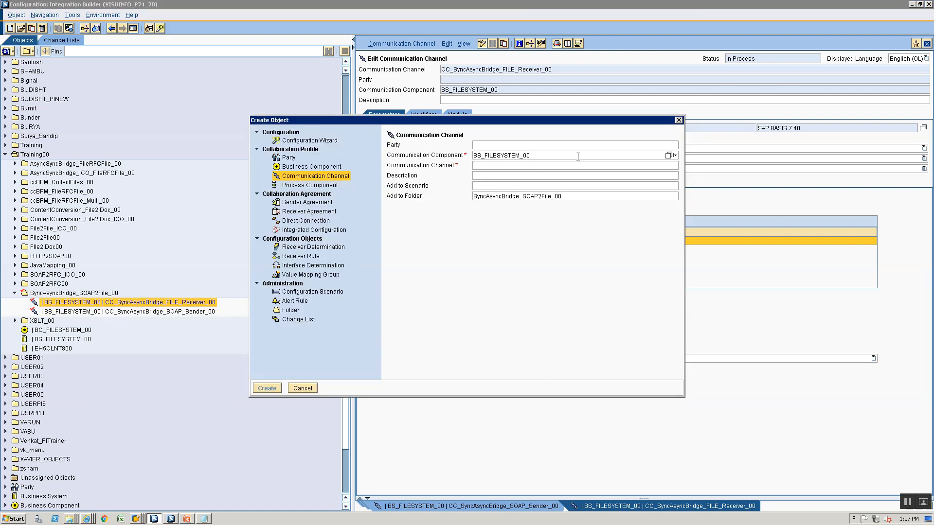
{"action": "type", "text": "CC_SyncAsy"}
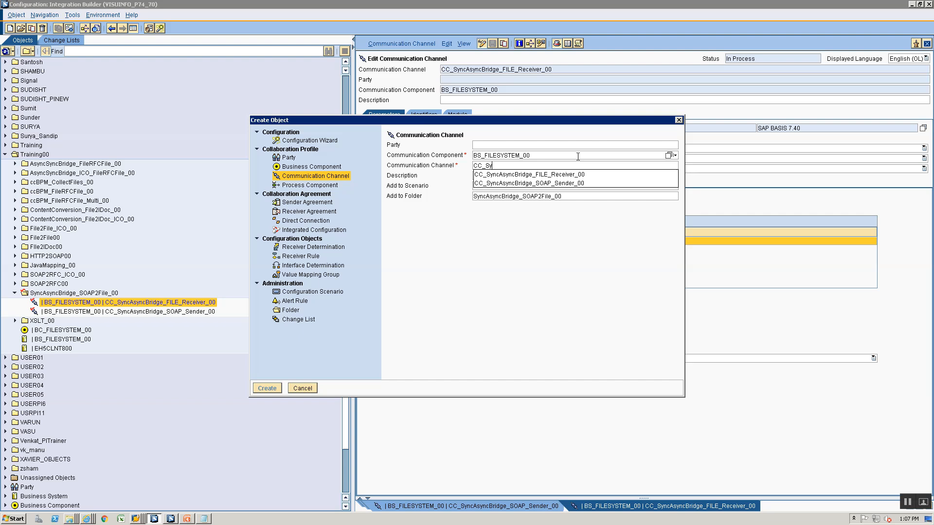
{"action": "type", "text": "ncBridge_FILE"}
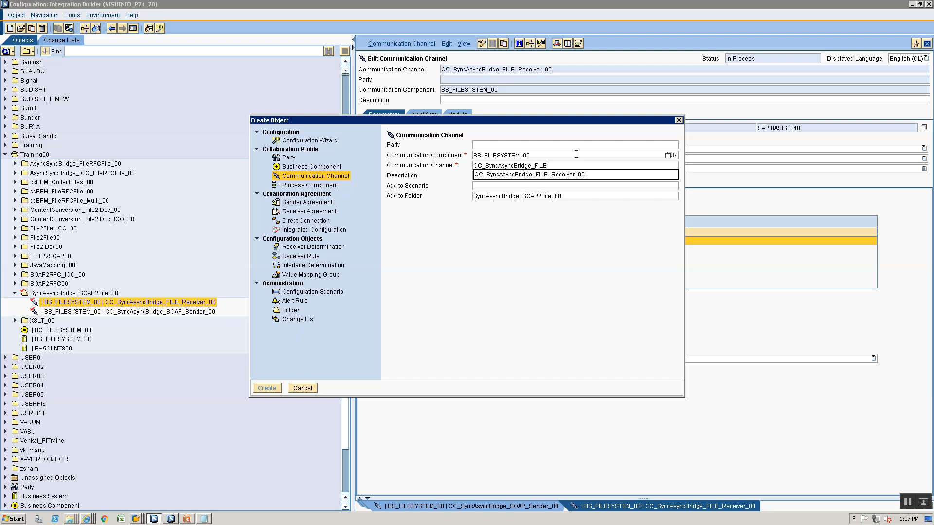
{"action": "type", "text": "_SENDER_00"}
{"action": "key", "text": "Return"}
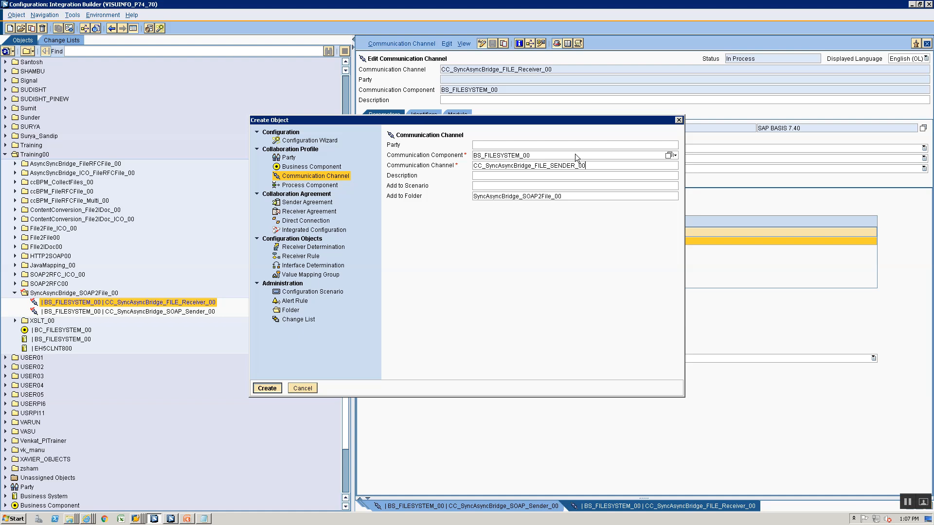
Choose File as the new sender channel's adapter type and apply it
{"action": "left_click", "coordinate": [924, 127]}
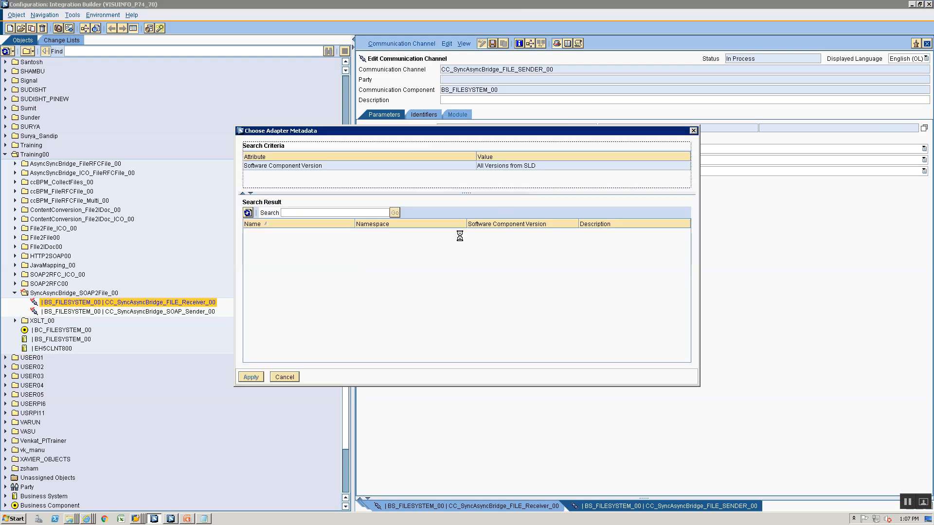
{"action": "left_click", "coordinate": [257, 265]}
{"action": "scroll", "coordinate": [265, 315], "scroll_direction": "down", "scroll_amount": 1}
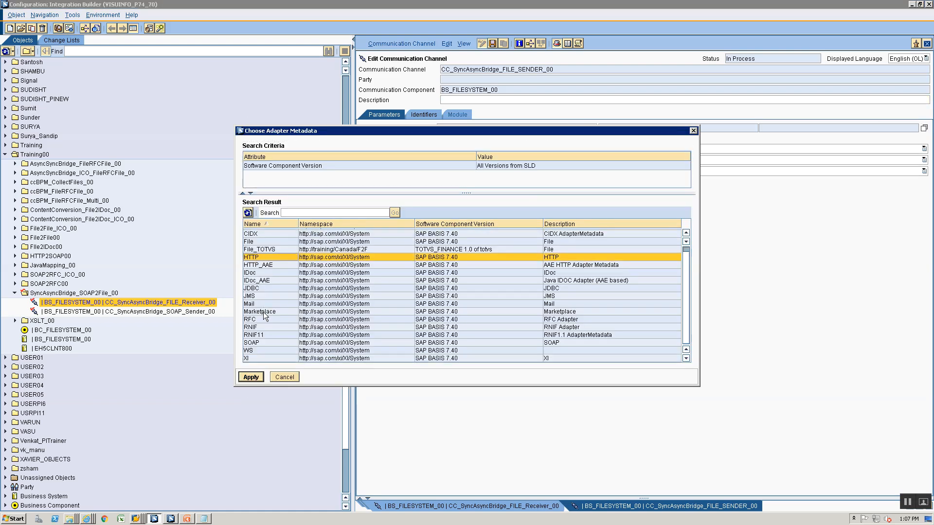
{"action": "scroll", "coordinate": [256, 338], "scroll_direction": "up", "scroll_amount": 1}
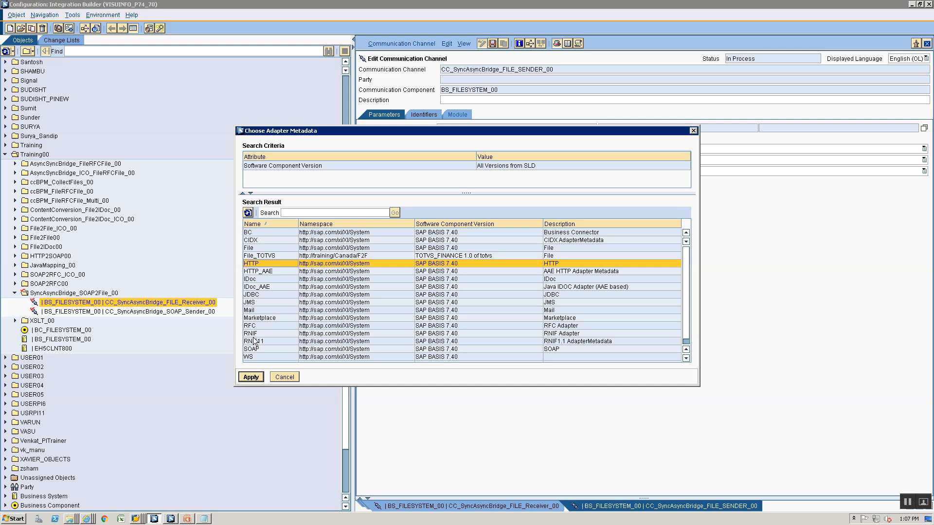
{"action": "left_click", "coordinate": [255, 287]}
{"action": "left_click", "coordinate": [253, 248]}
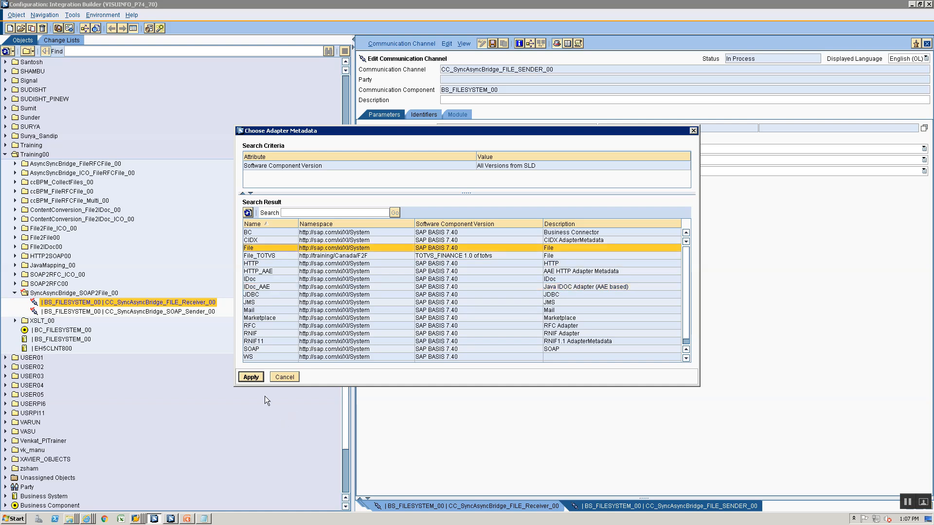
{"action": "left_click", "coordinate": [251, 377]}
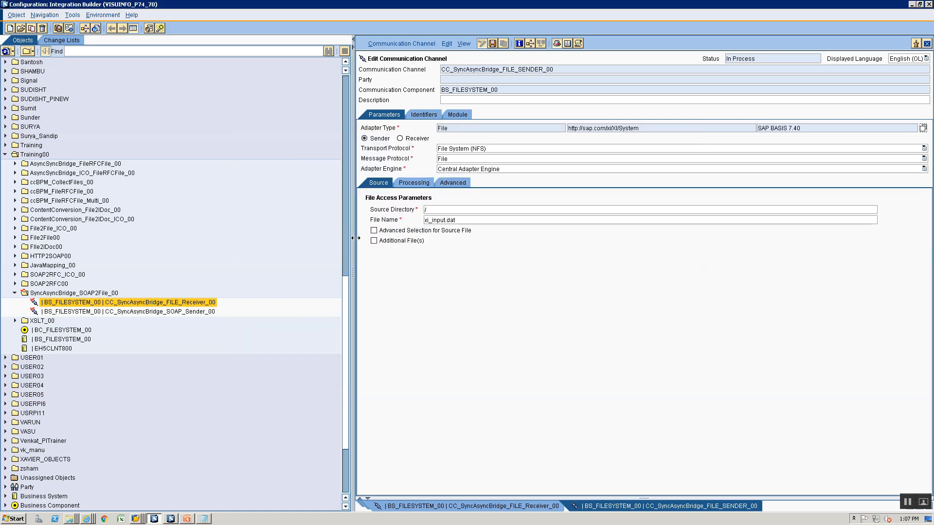
Remove File2File.xml from the source directory, then show the FILE_Receiver's Target settings
{"action": "left_click", "coordinate": [463, 209]}
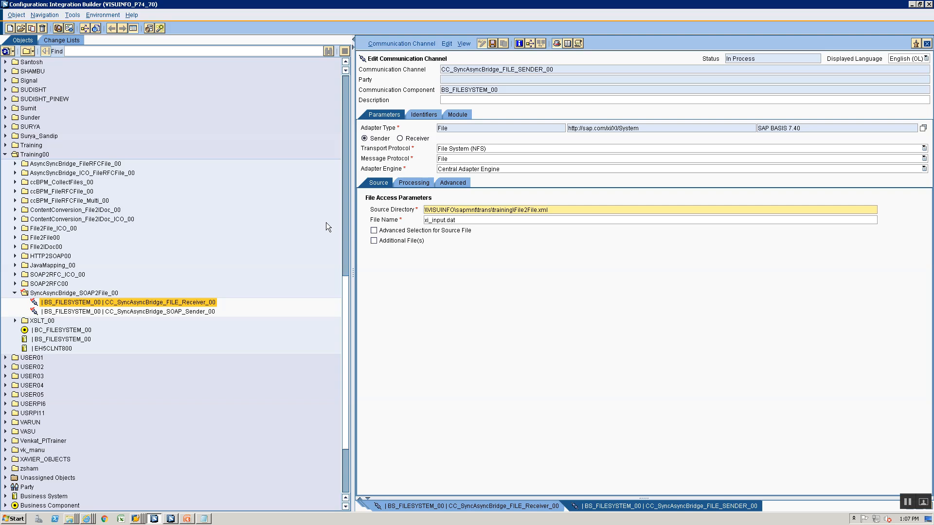
{"action": "key", "text": "BackSpace"}
{"action": "key", "text": "BackSpace"}
{"action": "key", "text": "BackSpace"}
{"action": "key", "text": "BackSpace"}
{"action": "key", "text": "BackSpace"}
{"action": "key", "text": "BackSpace"}
{"action": "key", "text": "BackSpace"}
{"action": "key", "text": "BackSpace"}
{"action": "key", "text": "BackSpace"}
{"action": "key", "text": "BackSpace"}
{"action": "key", "text": "BackSpace"}
{"action": "key", "text": "BackSpace"}
{"action": "left_click", "coordinate": [503, 501]}
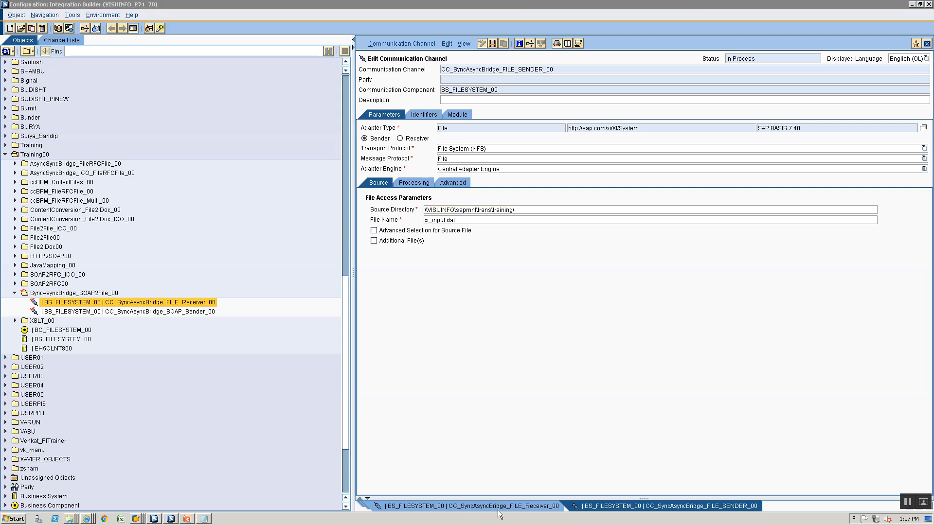
{"action": "left_click", "coordinate": [374, 183]}
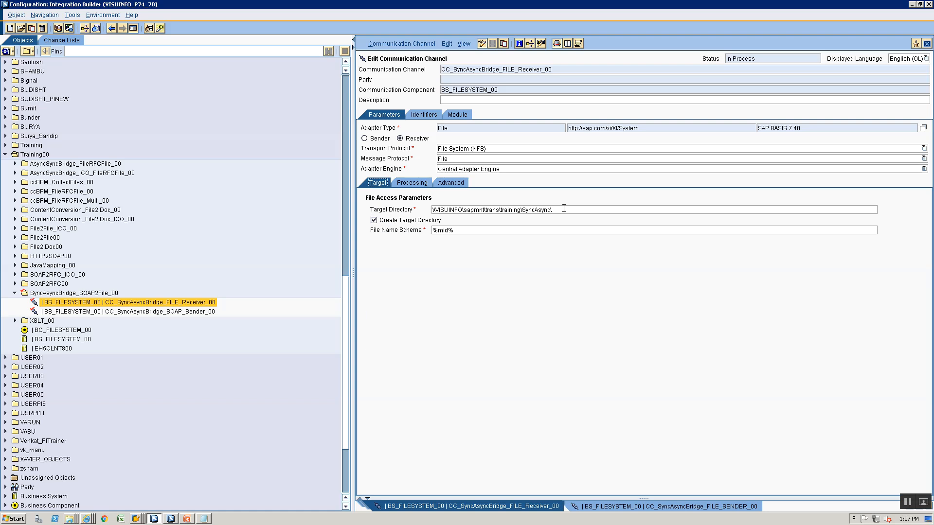
Delete the trailing SyncAsync\ folder from the receiver's Target Directory path
{"action": "key", "text": "alt+Tab"}
{"action": "key", "text": "alt+Tab"}
{"action": "left_click", "coordinate": [521, 209]}
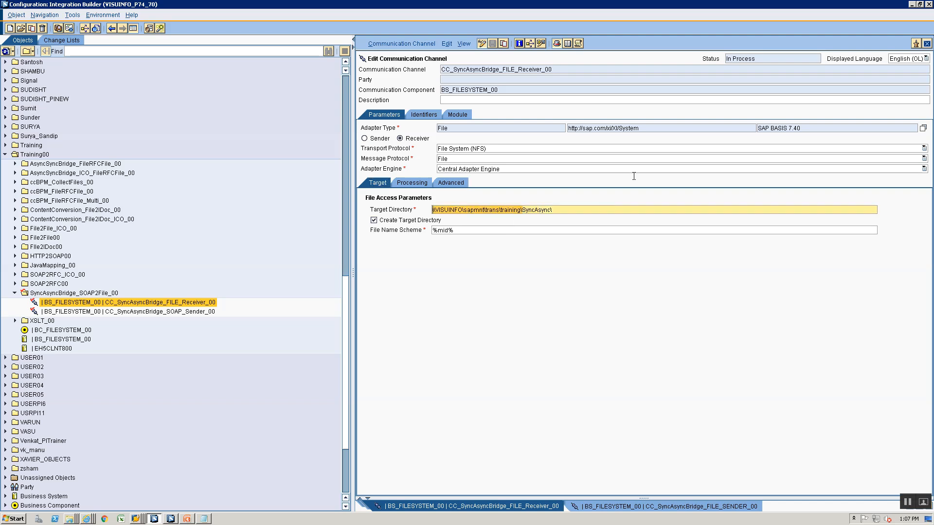
{"action": "key", "text": "End"}
{"action": "key", "text": "BackSpace"}
{"action": "key", "text": "BackSpace"}
{"action": "key", "text": "BackSpace"}
{"action": "key", "text": "BackSpace"}
{"action": "key", "text": "BackSpace"}
{"action": "key", "text": "BackSpace"}
{"action": "key", "text": "BackSpace"}
{"action": "key", "text": "BackSpace"}
{"action": "key", "text": "BackSpace"}
{"action": "key", "text": "BackSpace"}
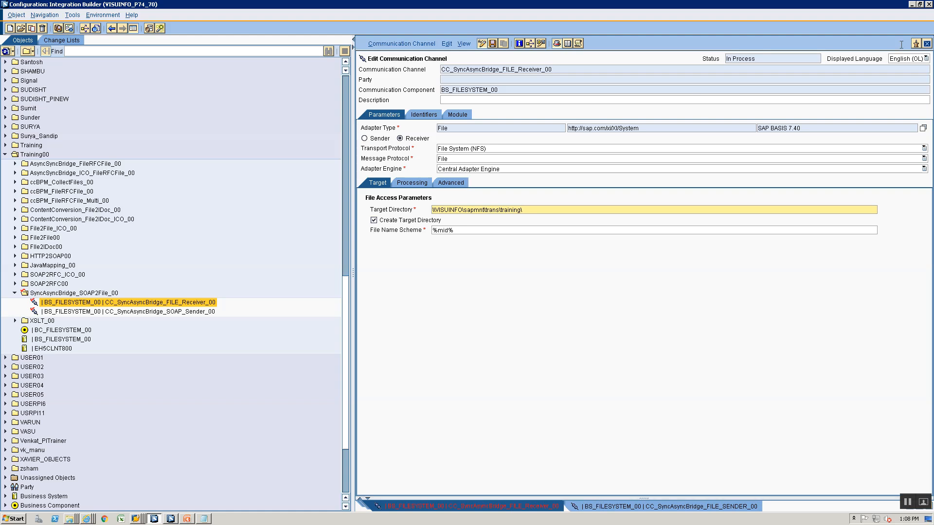
Save the receiver channel targeting ...\training\SyncAsync\ and copy that Target Directory path
{"action": "left_click", "coordinate": [480, 43]}
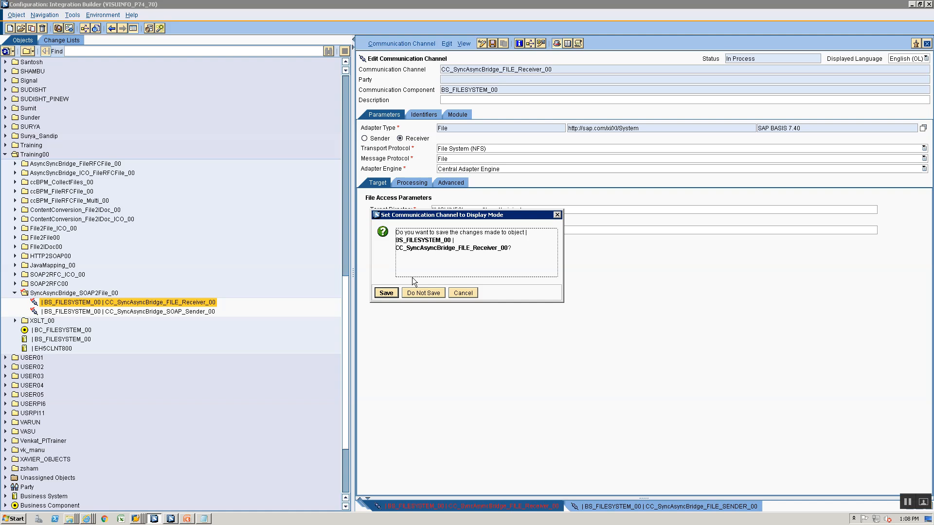
{"action": "left_click", "coordinate": [420, 293]}
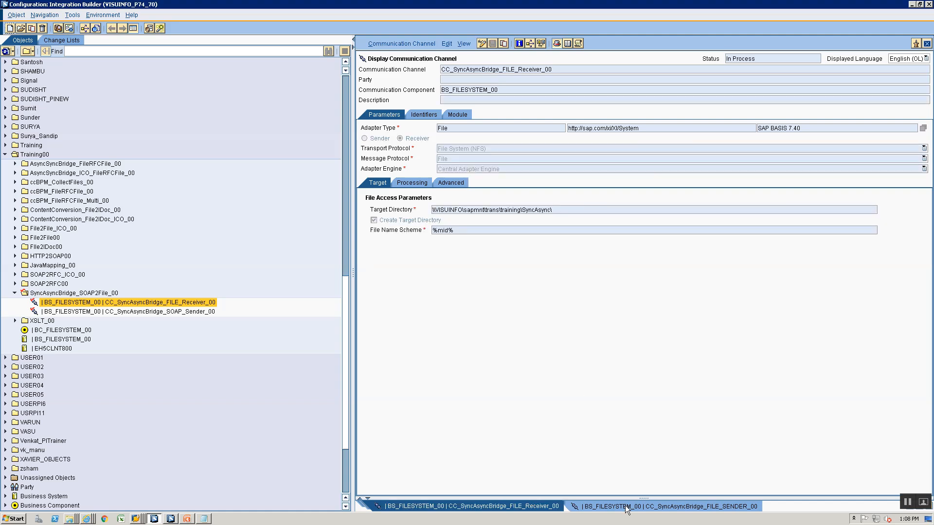
{"action": "left_click_drag", "start_coordinate": [560, 210], "coordinate": [415, 193]}
{"action": "key", "text": "ctrl+c"}
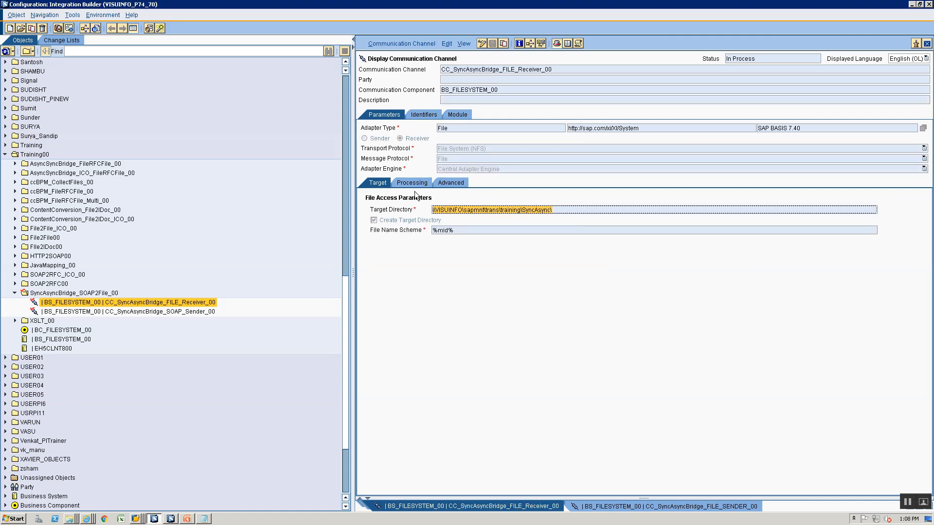
Paste the copied path into the FILE_SENDER channel's Source Directory and clear the xi_input.dat file name
{"action": "left_click", "coordinate": [608, 505]}
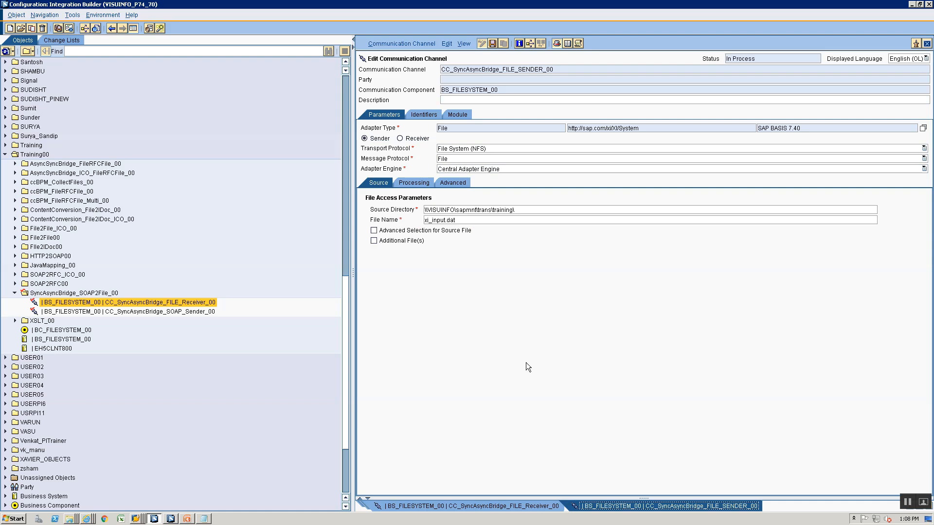
{"action": "triple_click", "coordinate": [529, 209]}
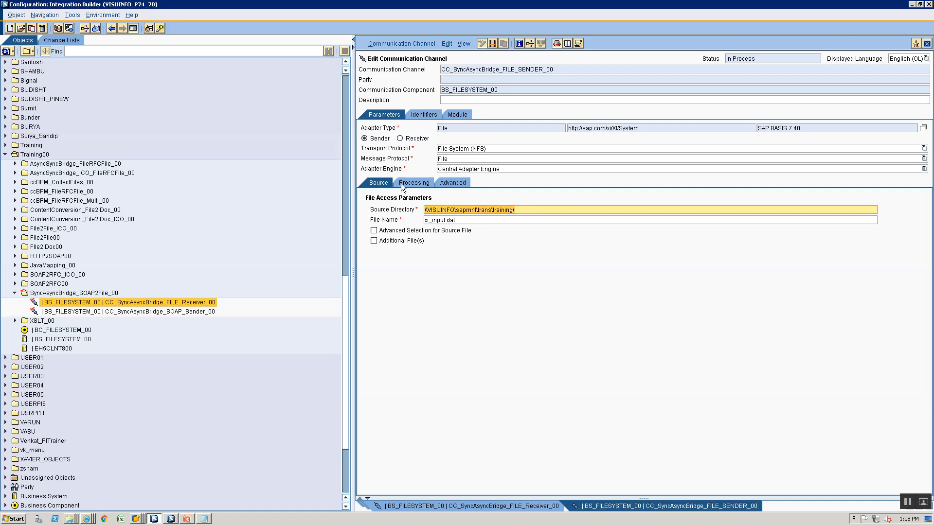
{"action": "key", "text": "ctrl+v"}
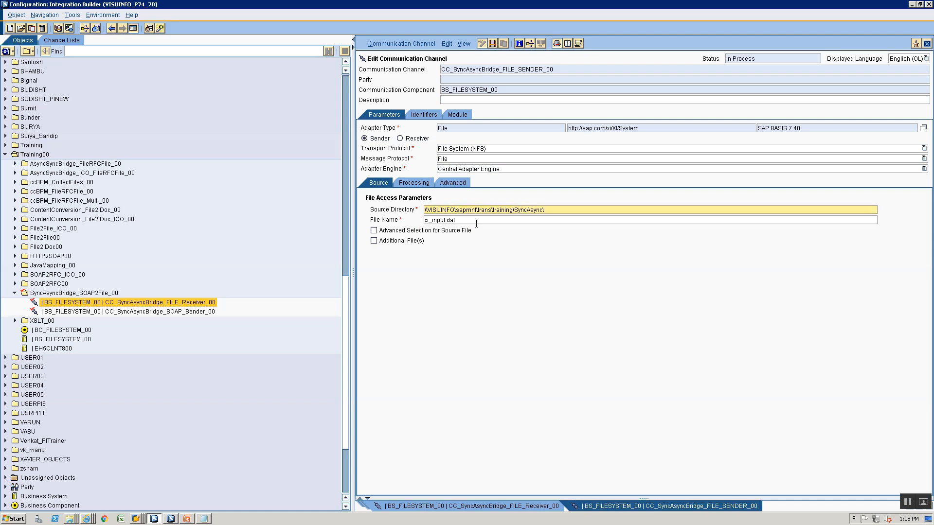
{"action": "left_click", "coordinate": [477, 221]}
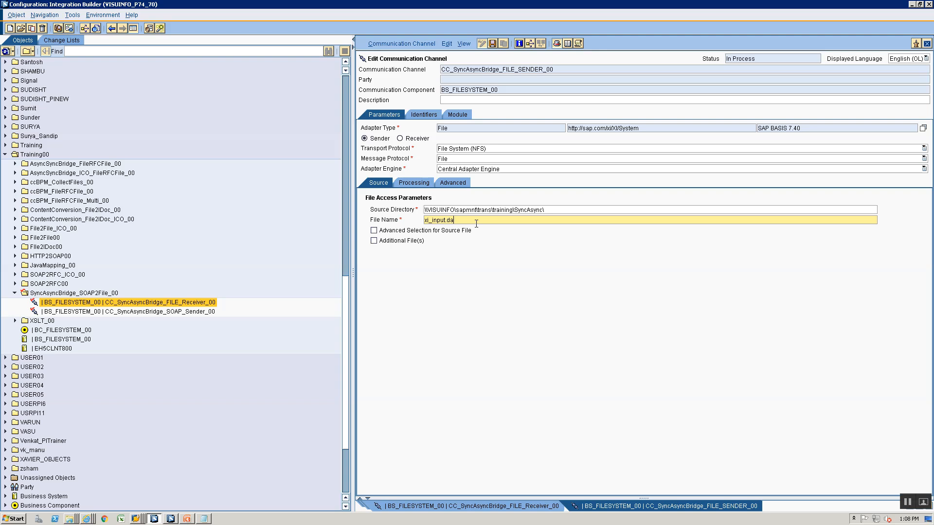
{"action": "key", "text": "BackSpace"}
{"action": "key", "text": "BackSpace"}
{"action": "key", "text": "BackSpace"}
{"action": "key", "text": "BackSpace"}
{"action": "key", "text": "BackSpace"}
{"action": "key", "text": "BackSpace"}
{"action": "key", "text": "BackSpace"}
{"action": "key", "text": "BackSpace"}
{"action": "key", "text": "BackSpace"}
{"action": "key", "text": "BackSpace"}
{"action": "key", "text": "BackSpace"}
Restore the Source Directory to the path ending in training\SyncAsync\ with file name *
{"action": "left_click", "coordinate": [514, 209]}
{"action": "key", "text": "shift+Home"}
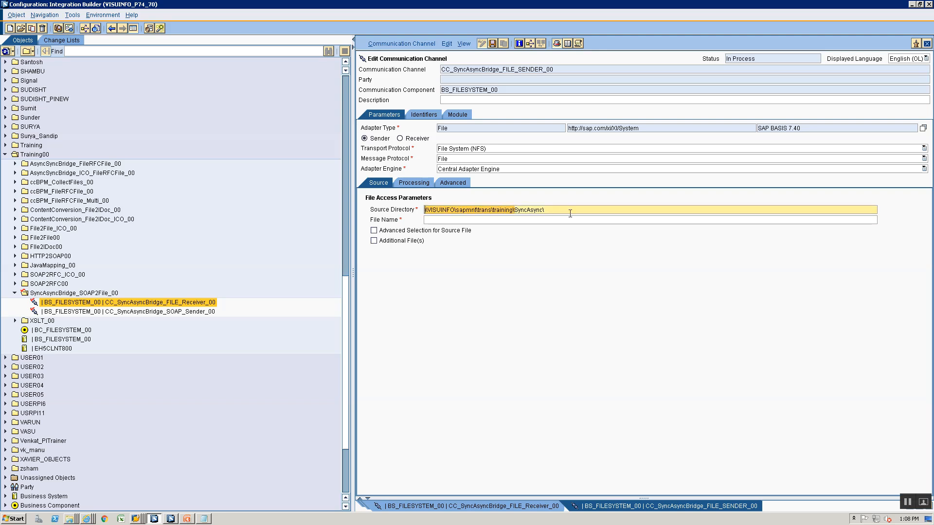
{"action": "key", "text": "shift+End"}
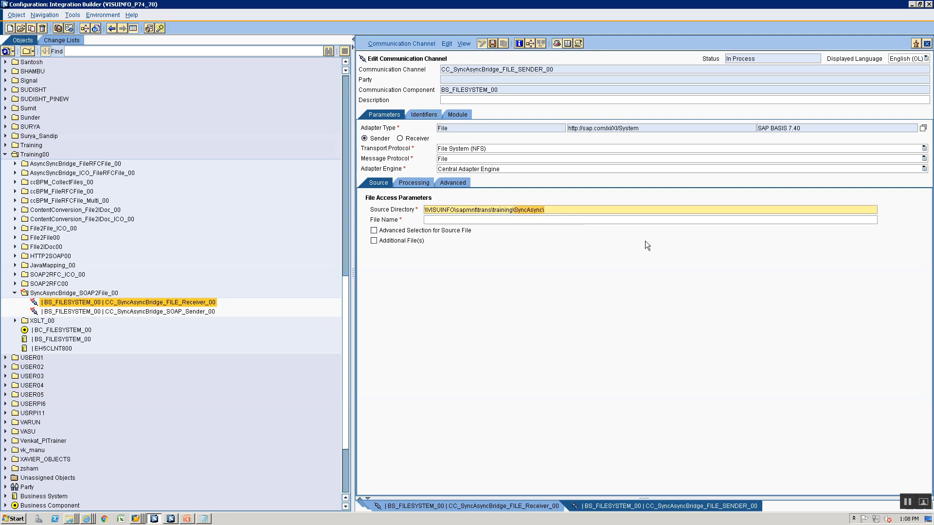
{"action": "key", "text": "BackSpace"}
{"action": "left_click", "coordinate": [555, 221]}
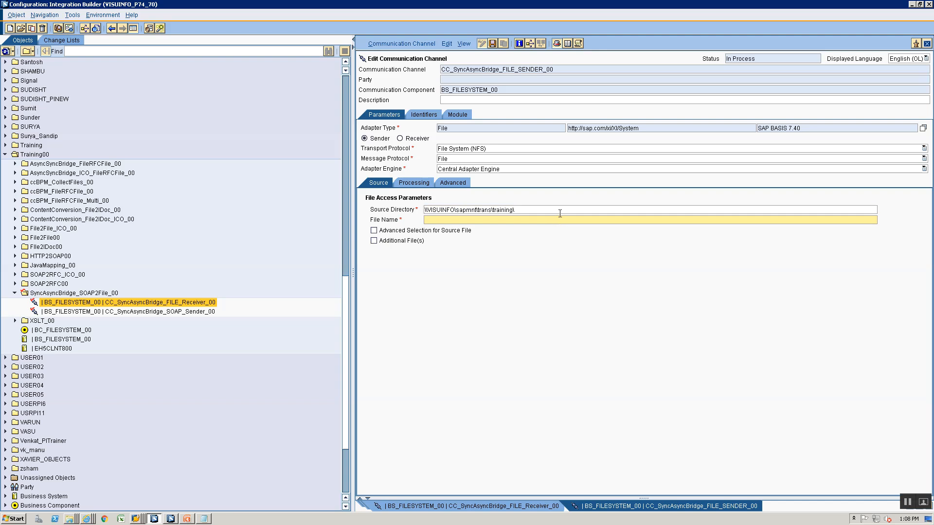
{"action": "left_click", "coordinate": [560, 212]}
{"action": "key", "text": "ctrl+a"}
{"action": "key", "text": "BackSpace"}
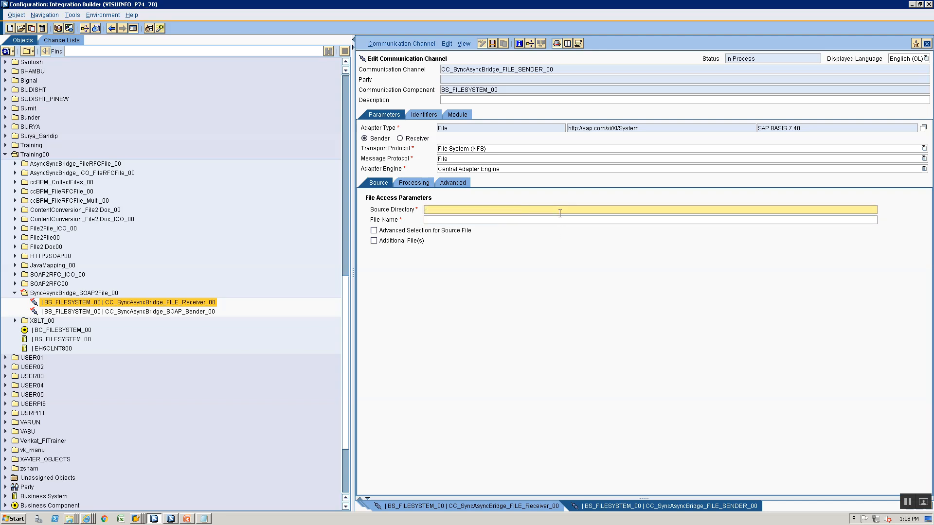
{"action": "key", "text": "ctrl+v"}
{"action": "left_click", "coordinate": [522, 221]}
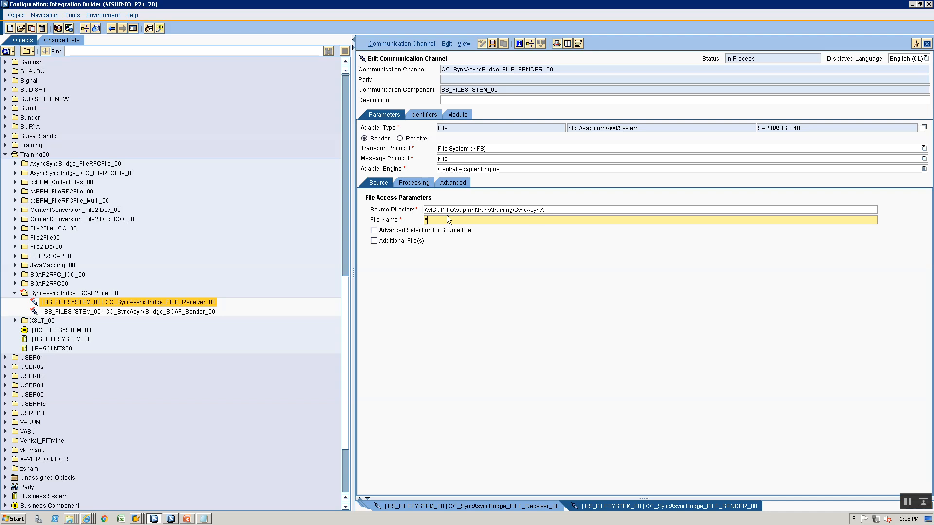
{"action": "left_click", "coordinate": [414, 183]}
Set Processing Mode to Delete and remove the default CallSapAdapter module
{"action": "left_click", "coordinate": [496, 251]}
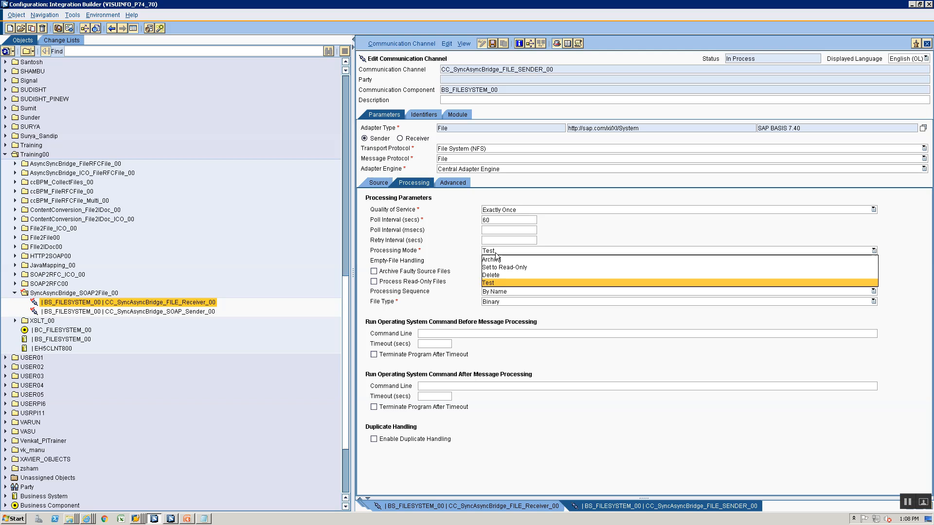
{"action": "left_click", "coordinate": [502, 275]}
{"action": "left_click", "coordinate": [460, 116]}
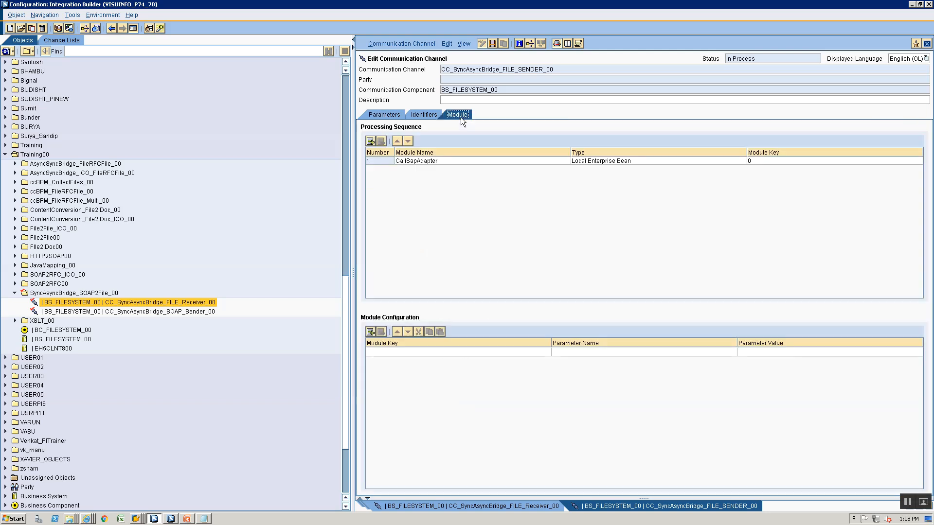
{"action": "key", "text": "alt+Tab"}
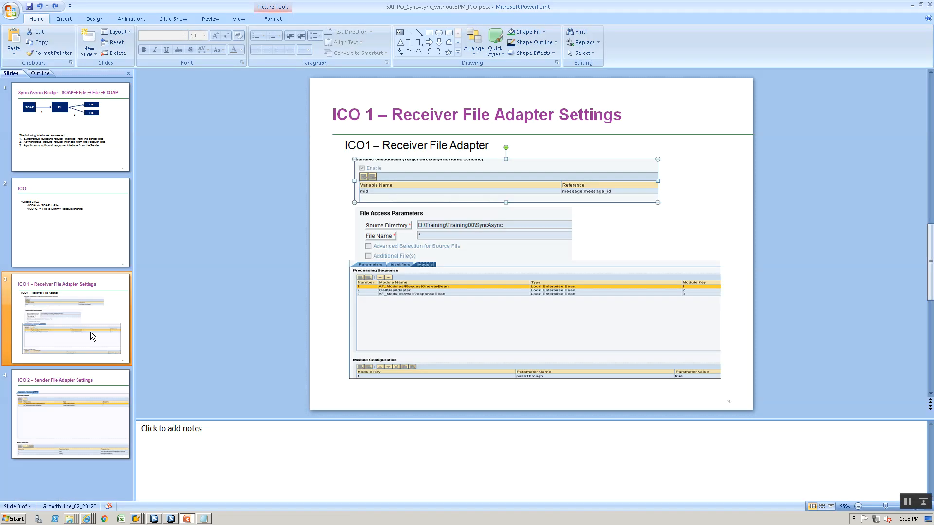
{"action": "left_click", "coordinate": [98, 414]}
{"action": "key", "text": "alt+Tab"}
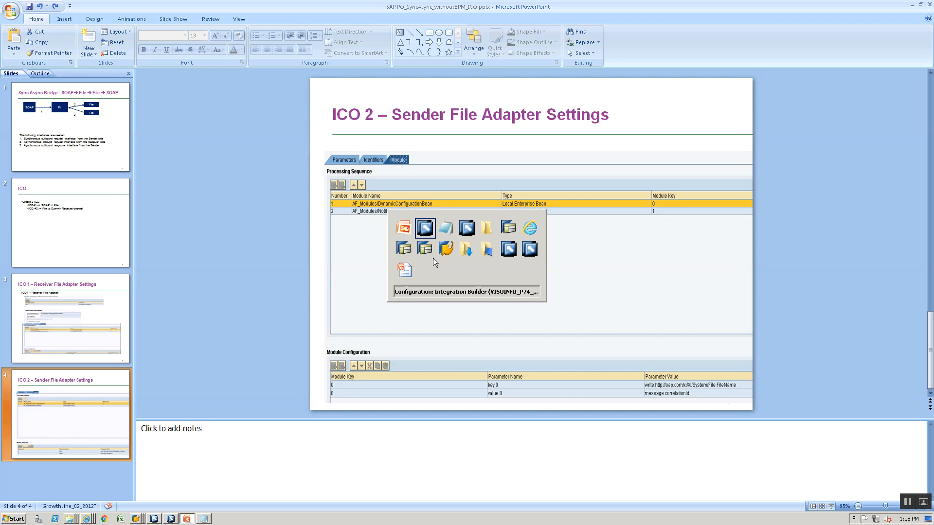
{"action": "left_click", "coordinate": [408, 161]}
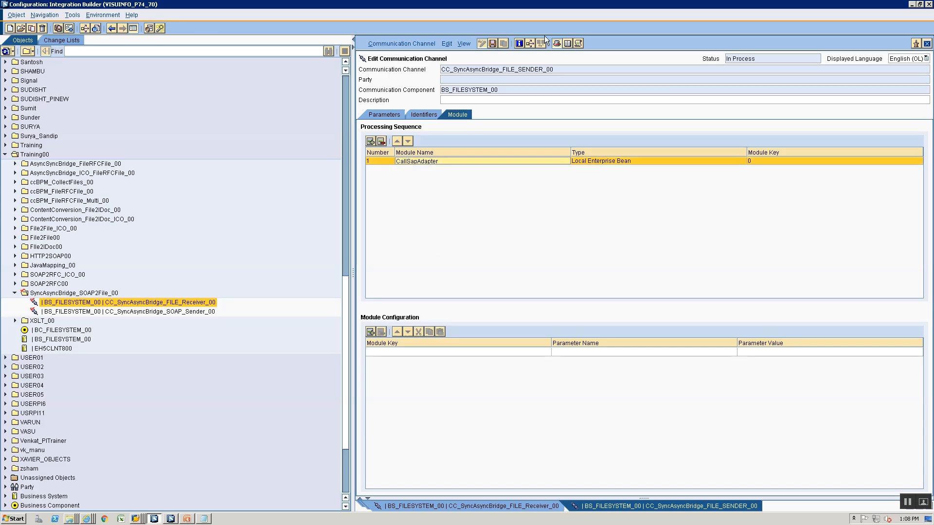
{"action": "left_click", "coordinate": [370, 141]}
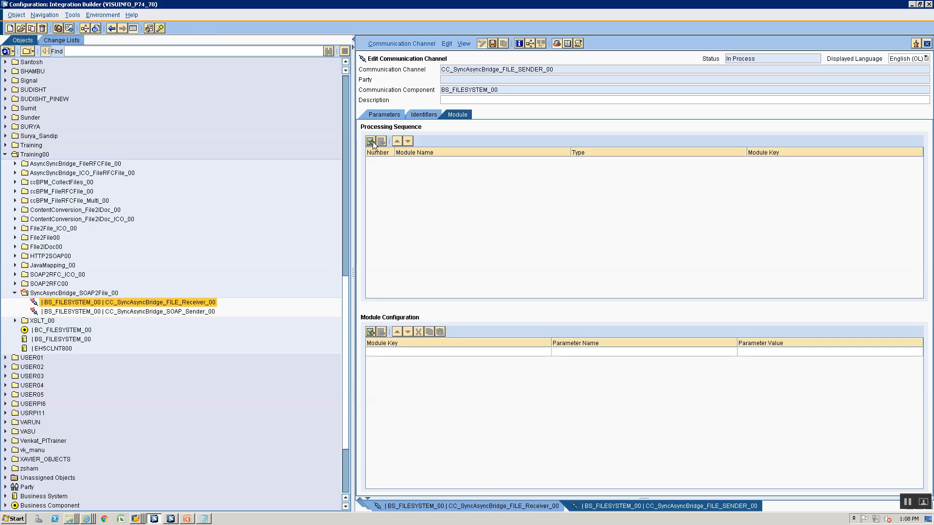
Add AF_Modules/DynamicConfigurationBean as the first module, type Local Enterprise Bean
{"action": "left_click", "coordinate": [405, 161]}
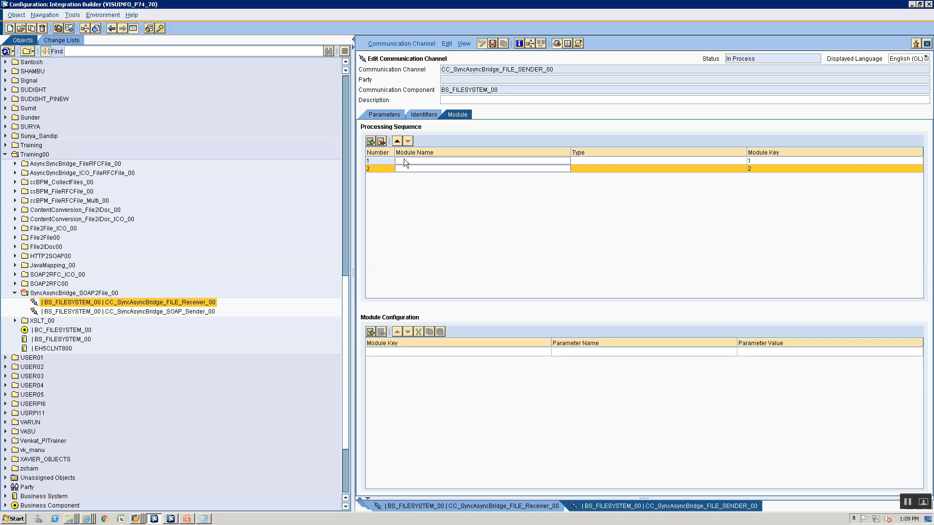
{"action": "key", "text": "alt+Tab"}
{"action": "key", "text": "alt+Tab"}
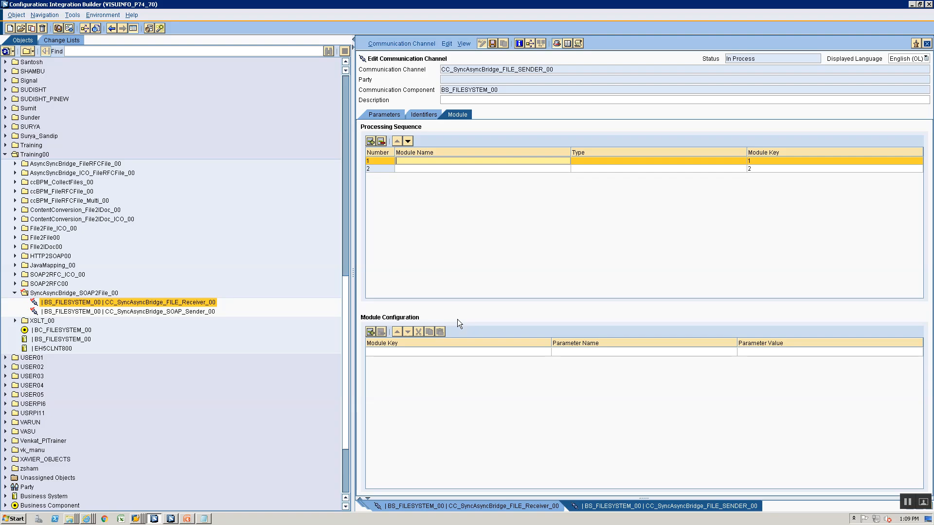
{"action": "type", "text": "AF_Modules\\"}
{"action": "key", "text": "alt+Tab"}
{"action": "key", "text": "alt+Tab"}
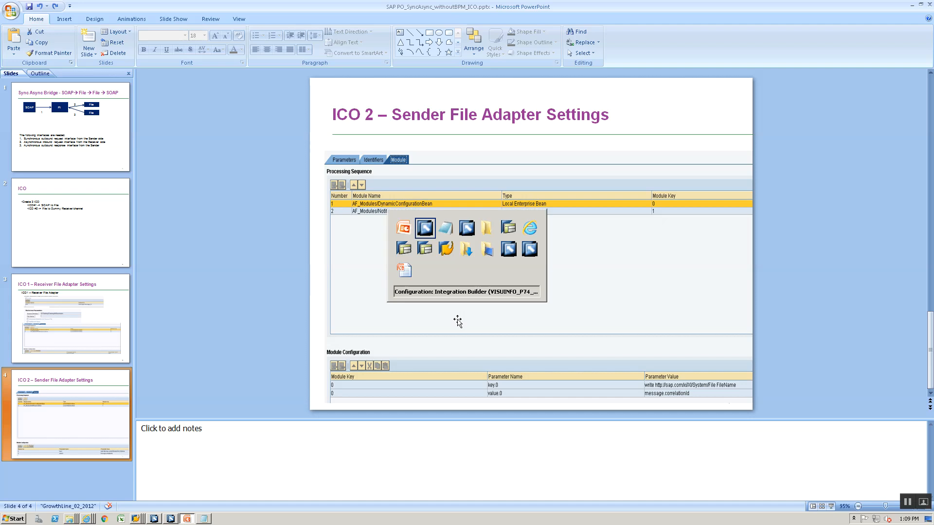
{"action": "type", "text": "/DynamicCponfiu"}
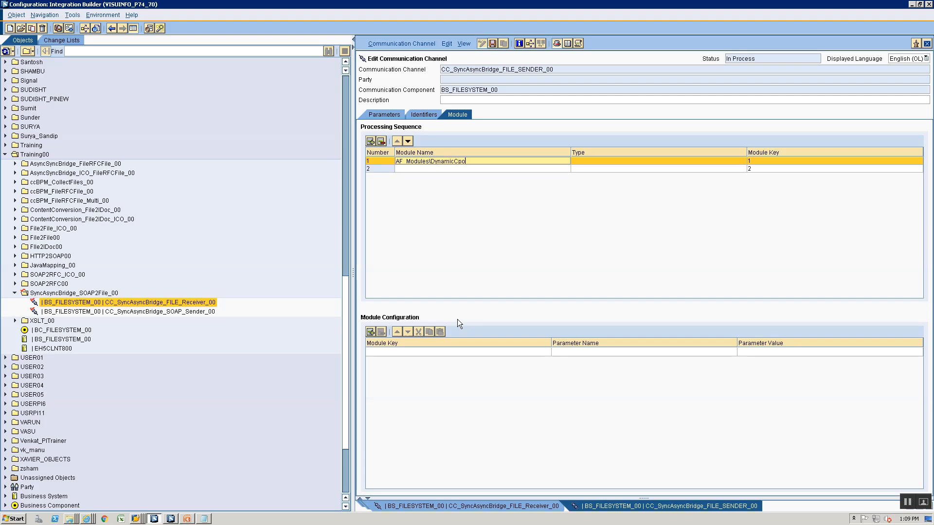
{"action": "key", "text": "BackSpace"}
{"action": "key", "text": "BackSpace"}
{"action": "key", "text": "BackSpace"}
{"action": "key", "text": "BackSpace"}
{"action": "key", "text": "BackSpace"}
{"action": "key", "text": "BackSpace"}
{"action": "type", "text": "onfigurationBean"}
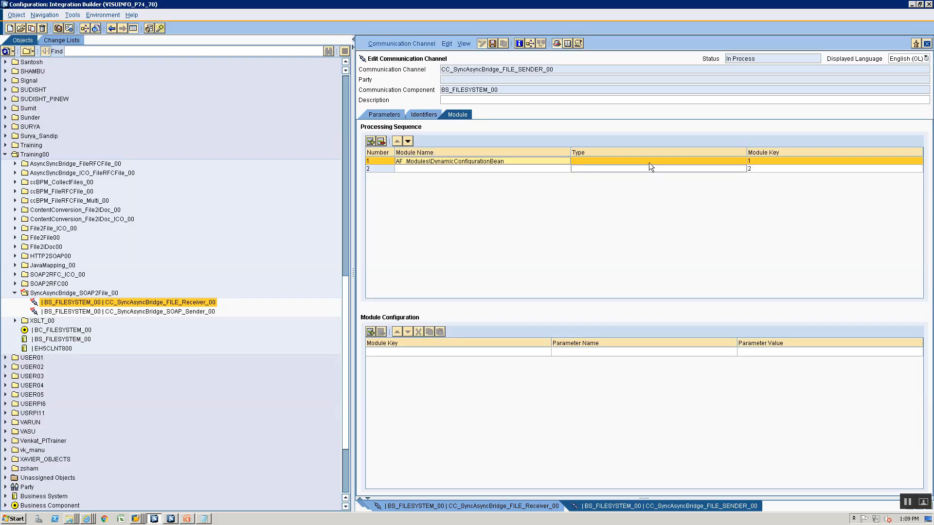
{"action": "left_click", "coordinate": [649, 162]}
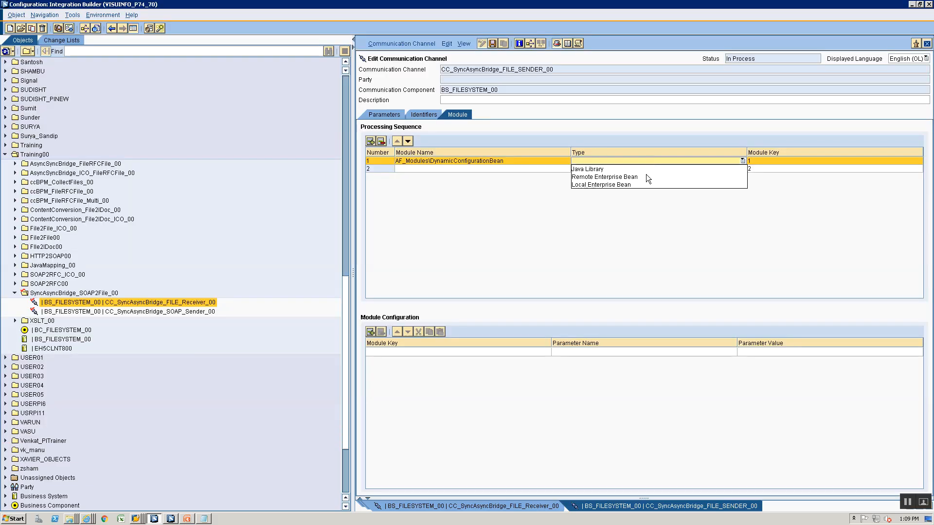
{"action": "left_click", "coordinate": [641, 185]}
Check the module table against the reference slide and begin row 2 with AF_Modules/
{"action": "key", "text": "alt+Tab"}
{"action": "key", "text": "alt+Tab"}
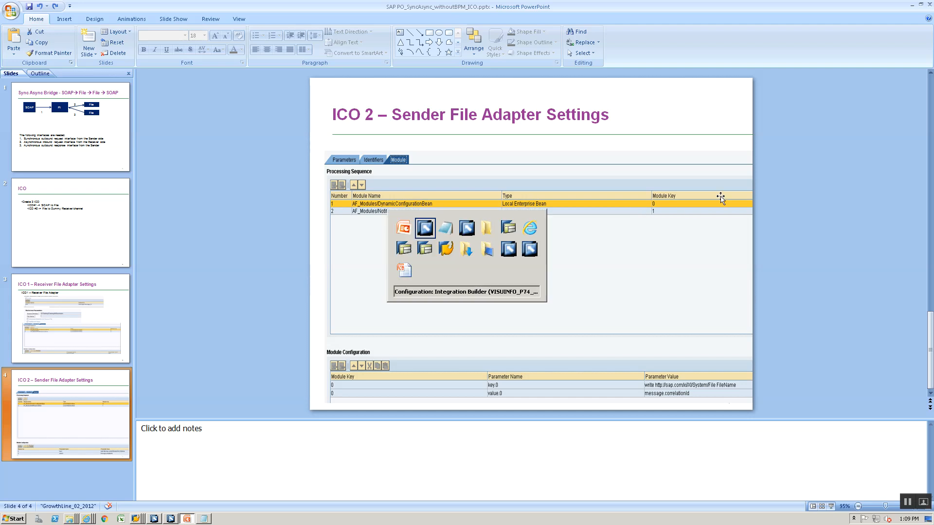
{"action": "key", "text": "alt+Tab"}
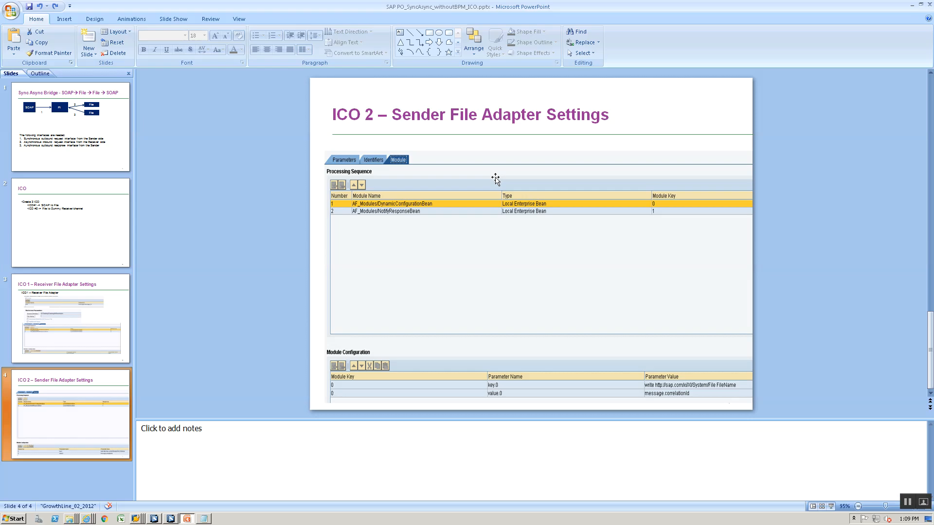
{"action": "key", "text": "alt+Tab"}
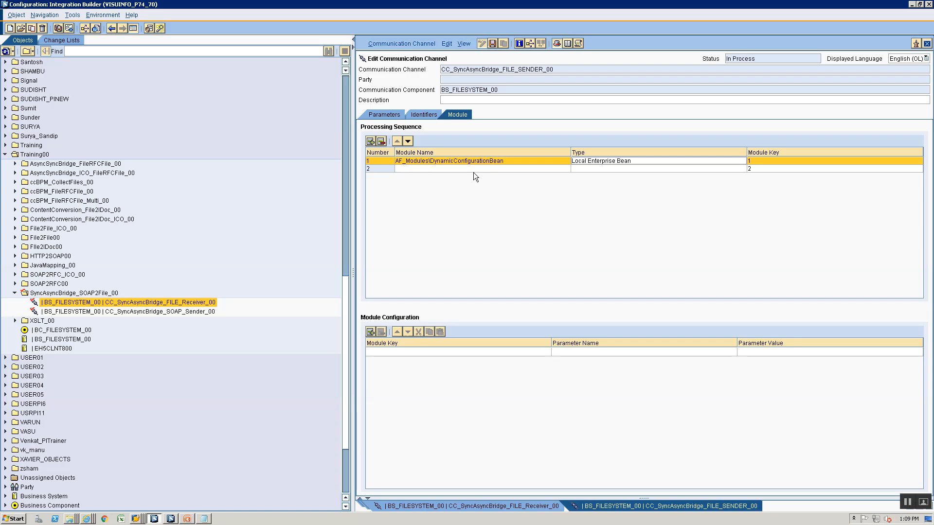
{"action": "key", "text": "alt+Tab"}
{"action": "key", "text": "alt+Tab"}
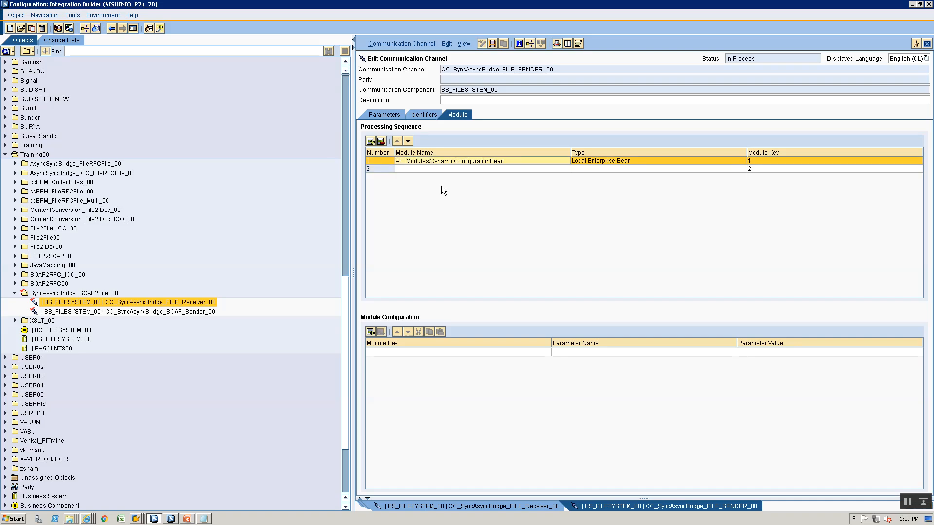
{"action": "key", "text": "alt+Tab"}
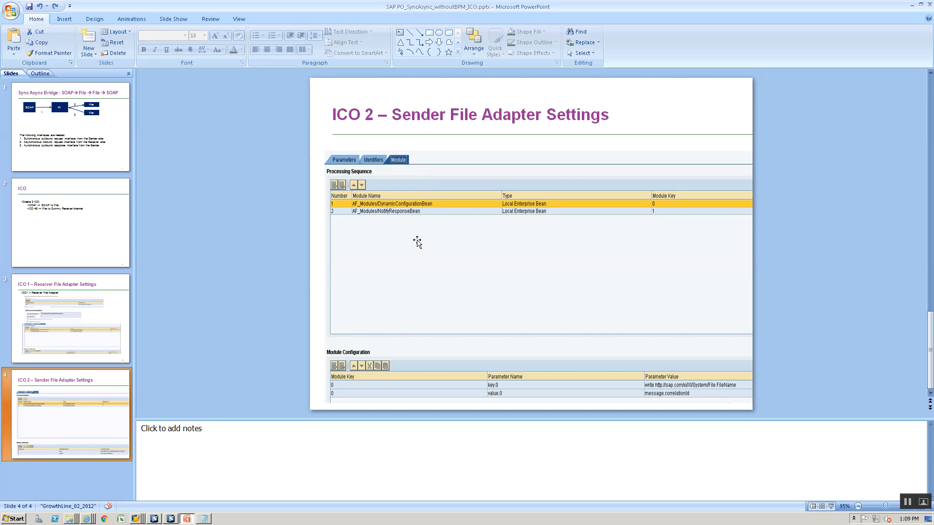
{"action": "key", "text": "alt+Tab"}
{"action": "type", "text": "AF_Modules/"}
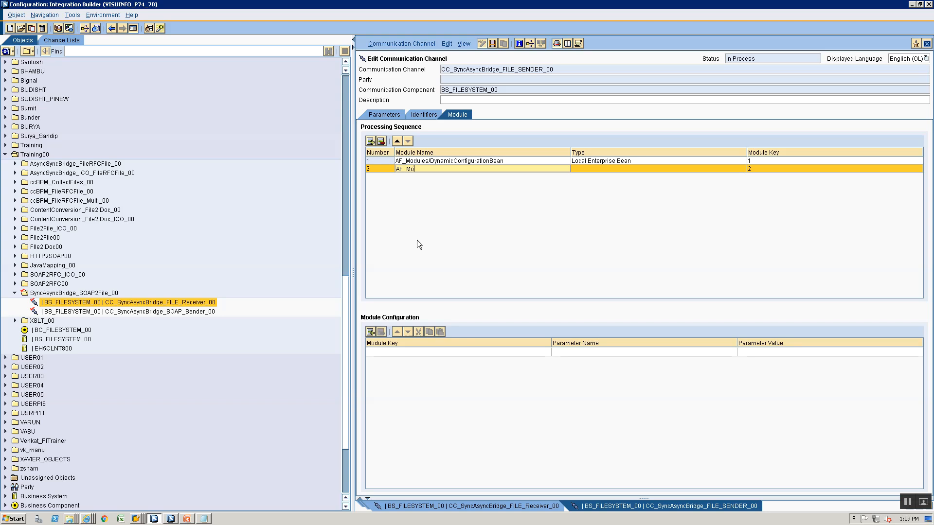
Complete row 2 as AF_Modules/NotifyResponseBean with type Local Enterprise Bean
{"action": "key", "text": "alt+Tab"}
{"action": "key", "text": "alt+Tab"}
{"action": "type", "text": "NotifyRe"}
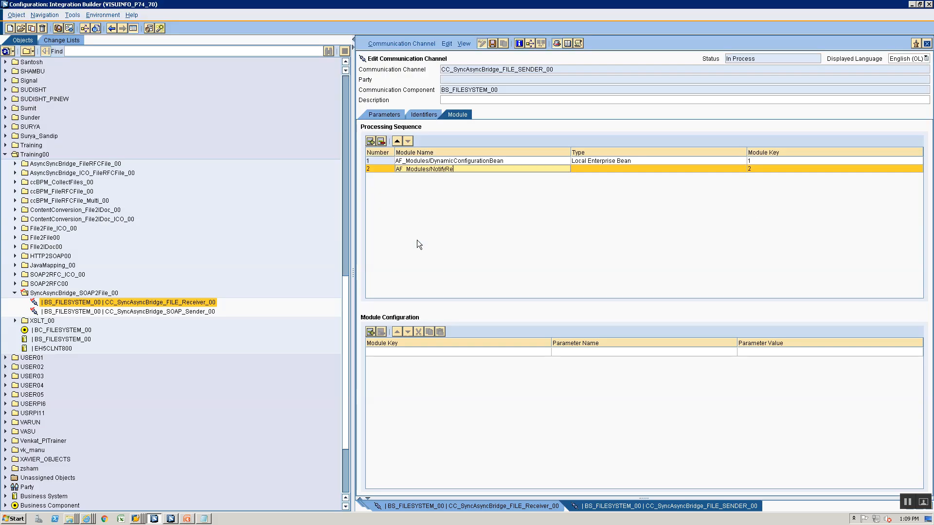
{"action": "type", "text": "sponseBean"}
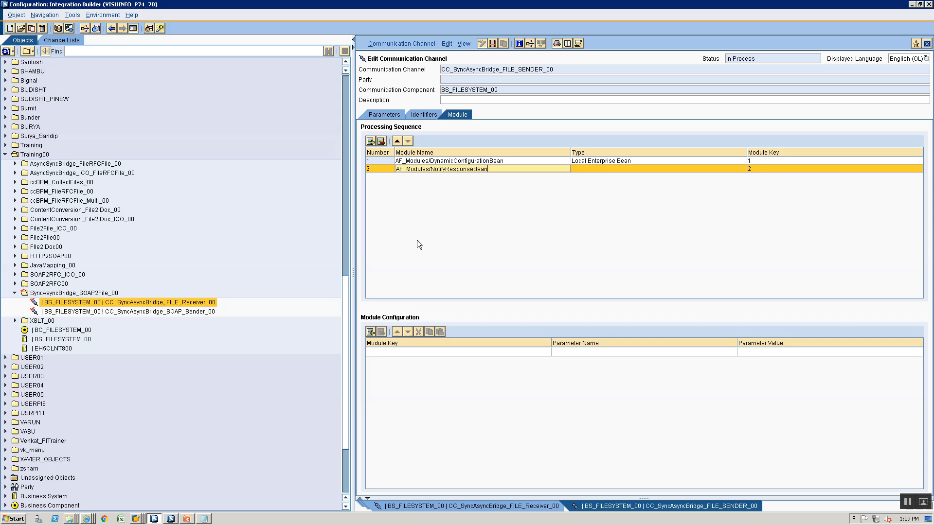
{"action": "key", "text": "alt+Tab"}
{"action": "key", "text": "alt+Tab"}
{"action": "left_click", "coordinate": [603, 168]}
{"action": "left_click", "coordinate": [601, 192]}
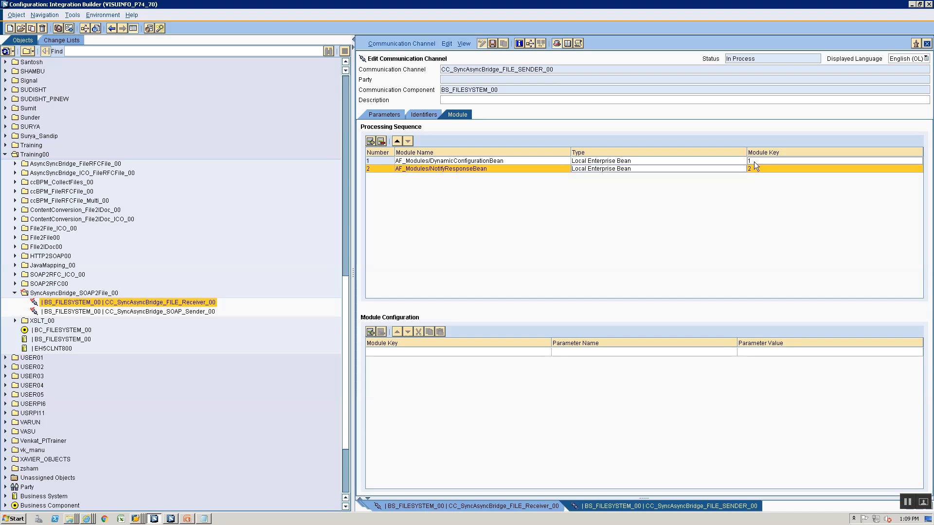
Set the module keys to dynamic for row 1 and notify for row 2
{"action": "left_click", "coordinate": [755, 169]}
{"action": "type", "text": "2"}
{"action": "key", "text": "alt+Tab"}
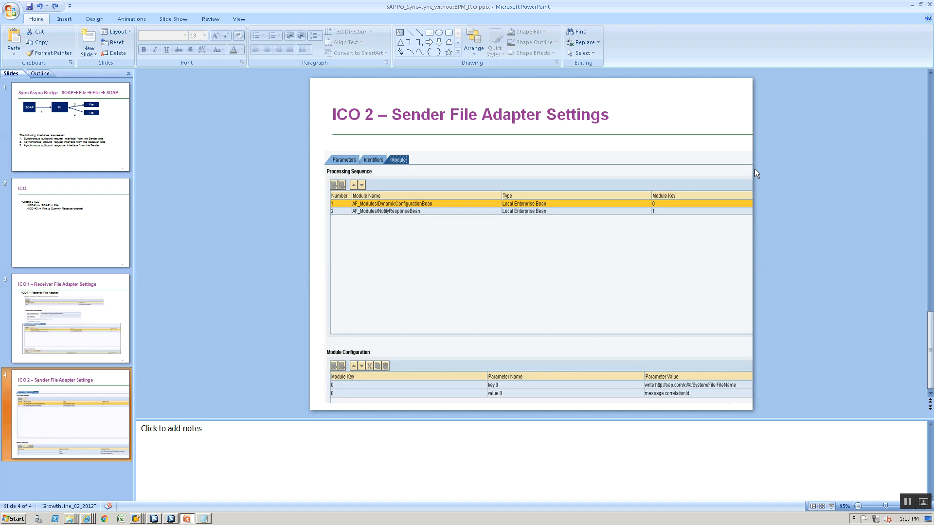
{"action": "key", "text": "alt+Tab"}
{"action": "left_click", "coordinate": [758, 162]}
{"action": "type", "text": "dy"}
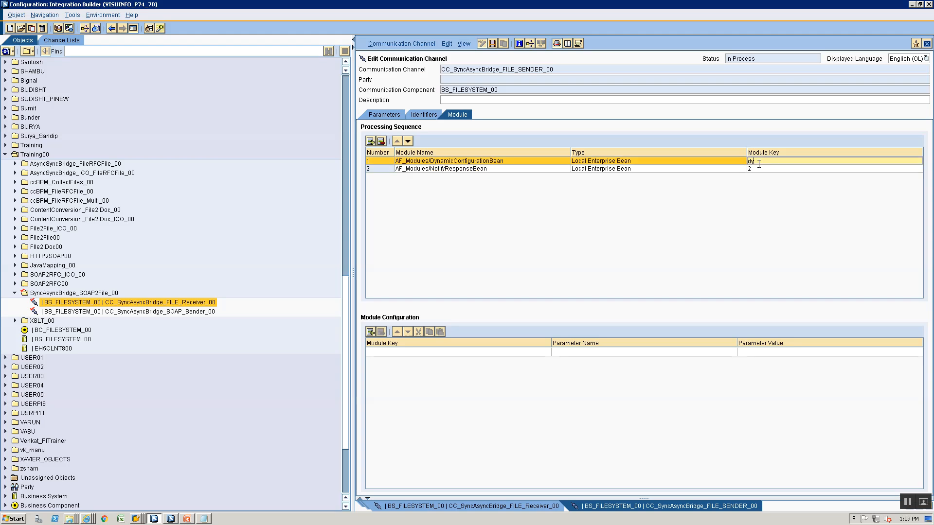
{"action": "type", "text": "namic"}
{"action": "left_click", "coordinate": [758, 168]}
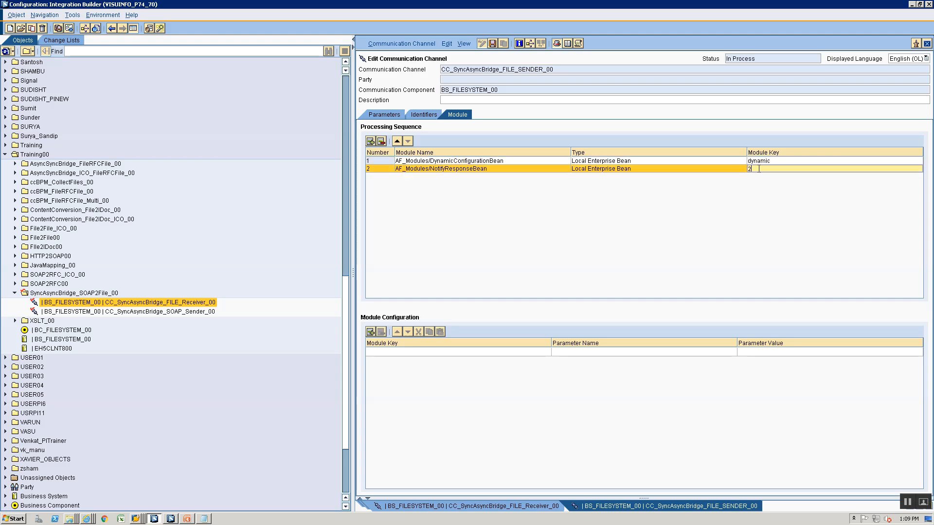
{"action": "type", "text": "notify"}
Add two Module Configuration parameters, key.0 and value.0, for the dynamic module
{"action": "left_click", "coordinate": [419, 355]}
{"action": "left_click", "coordinate": [418, 358]}
{"action": "key", "text": "alt+Tab"}
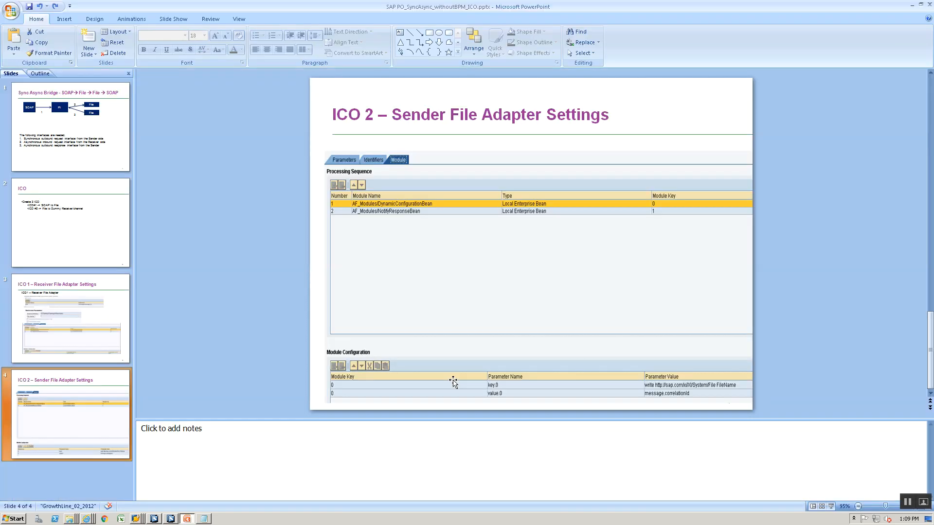
{"action": "key", "text": "alt+Tab"}
{"action": "left_click", "coordinate": [568, 352]}
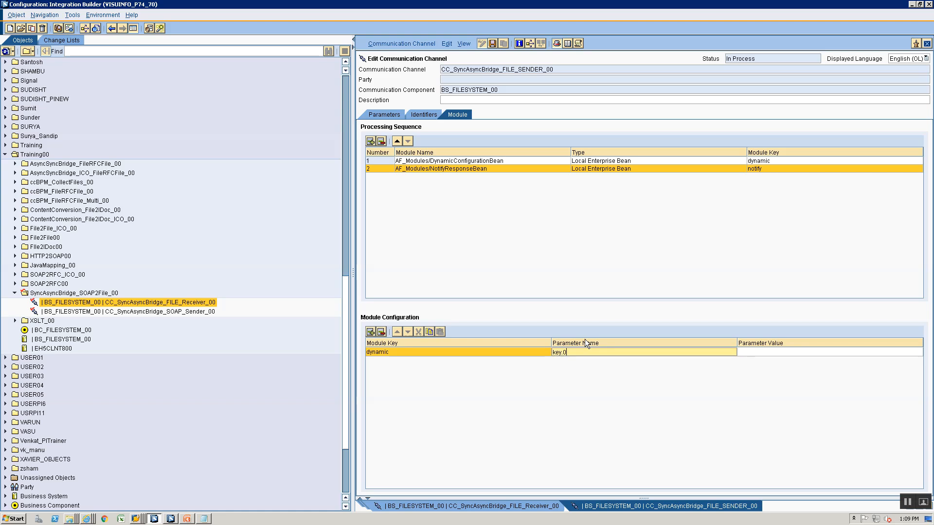
{"action": "type", "text": "key.0"}
{"action": "left_click", "coordinate": [370, 332]}
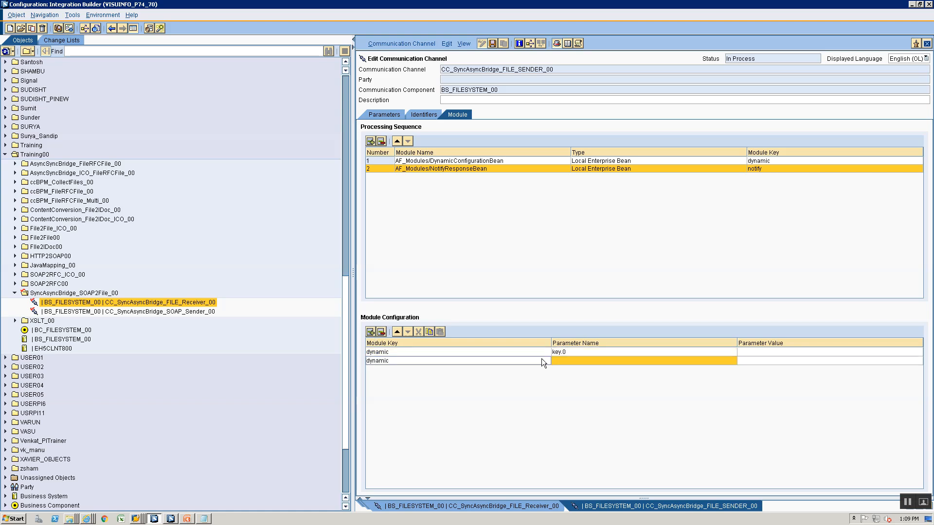
{"action": "left_click", "coordinate": [561, 361]}
{"action": "type", "text": "value.0"}
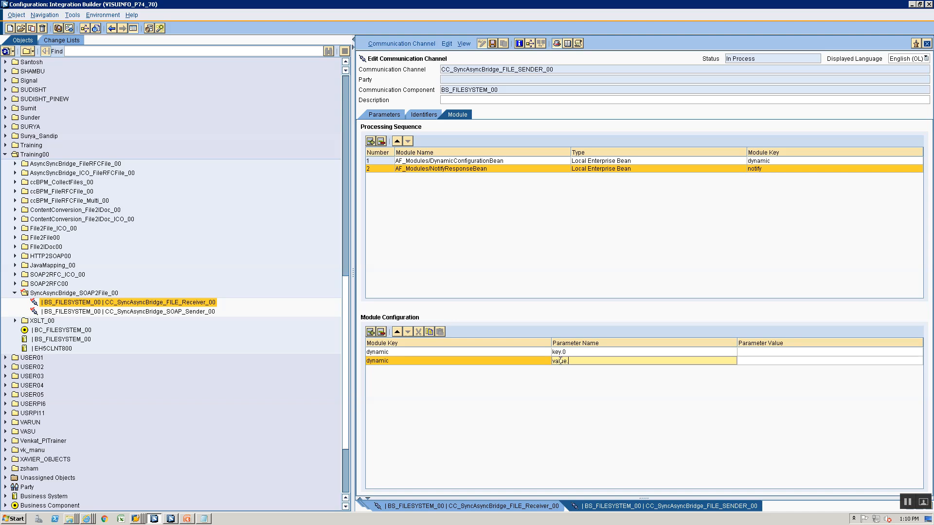
{"action": "left_click", "coordinate": [769, 352]}
{"action": "key", "text": "alt+Tab"}
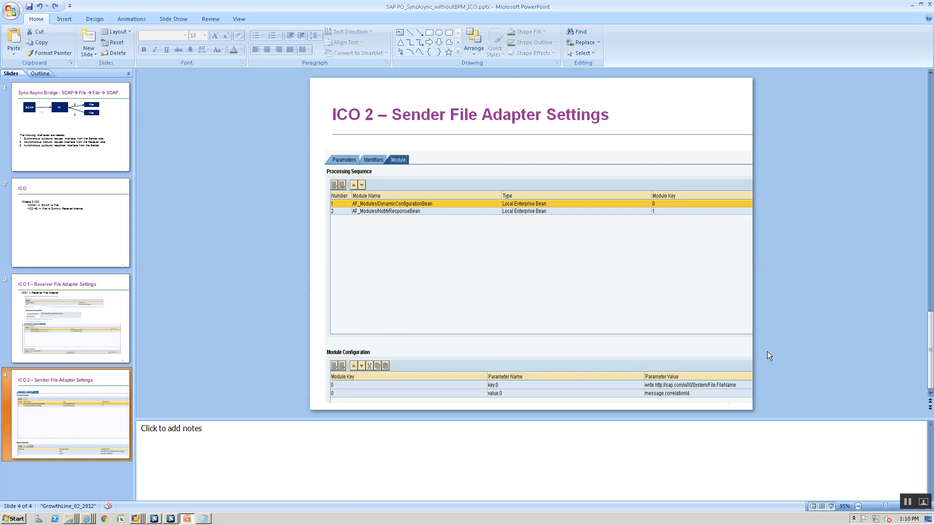
{"action": "key", "text": "alt+Tab"}
{"action": "type", "text": "wr"}
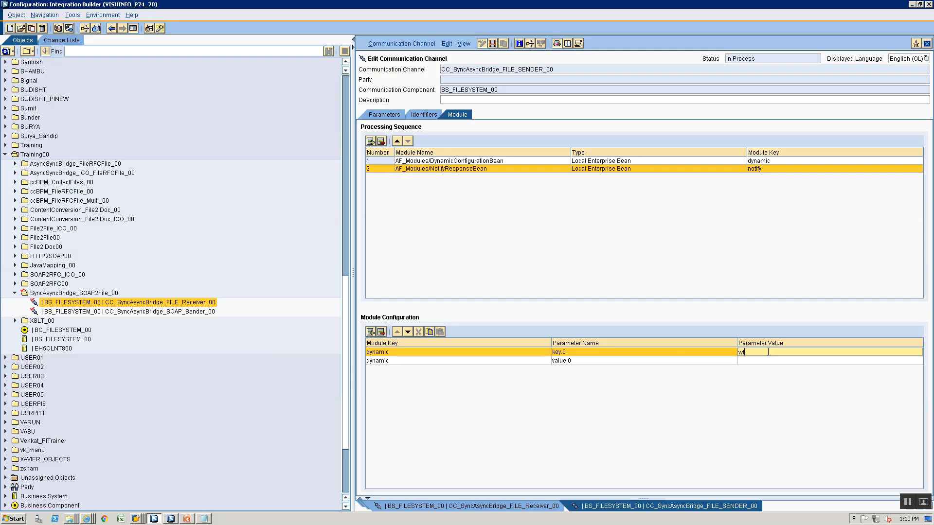
{"action": "type", "text": "ite"}
{"action": "key", "text": "alt+Tab"}
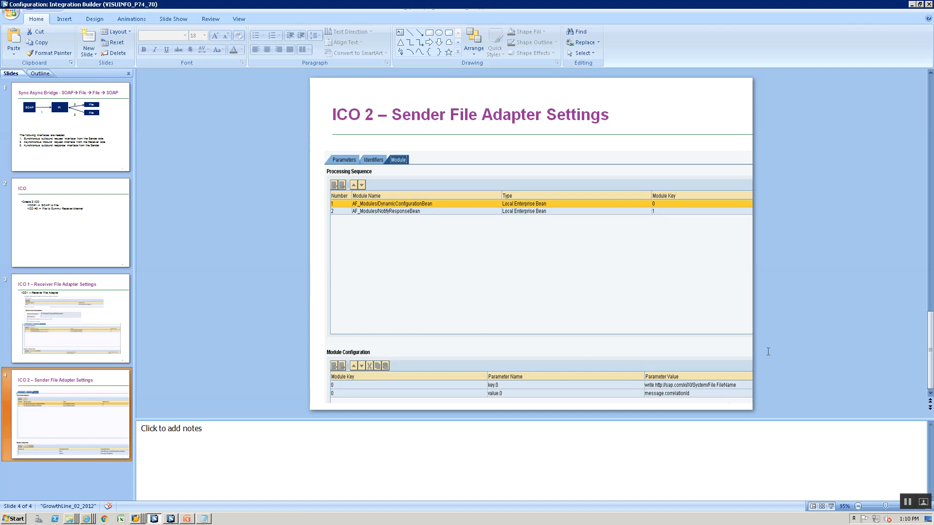
{"action": "key", "text": "alt+Tab"}
{"action": "type", "text": "http://sap.com"}
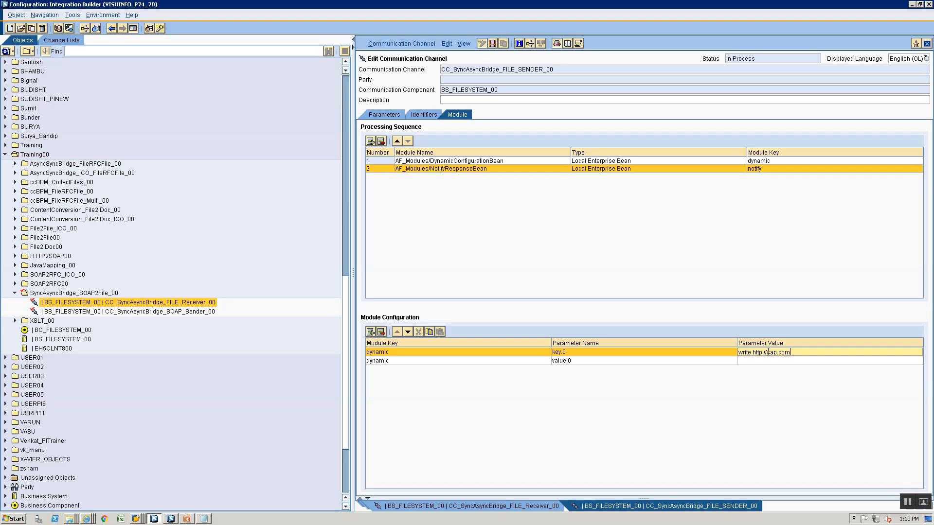
{"action": "key", "text": "alt+Tab"}
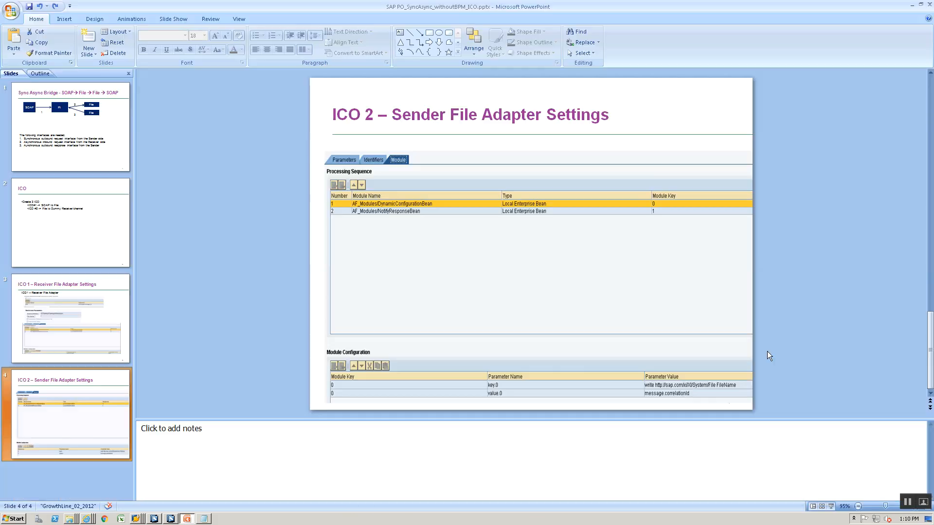
{"action": "key", "text": "alt+Tab"}
{"action": "type", "text": "/x"}
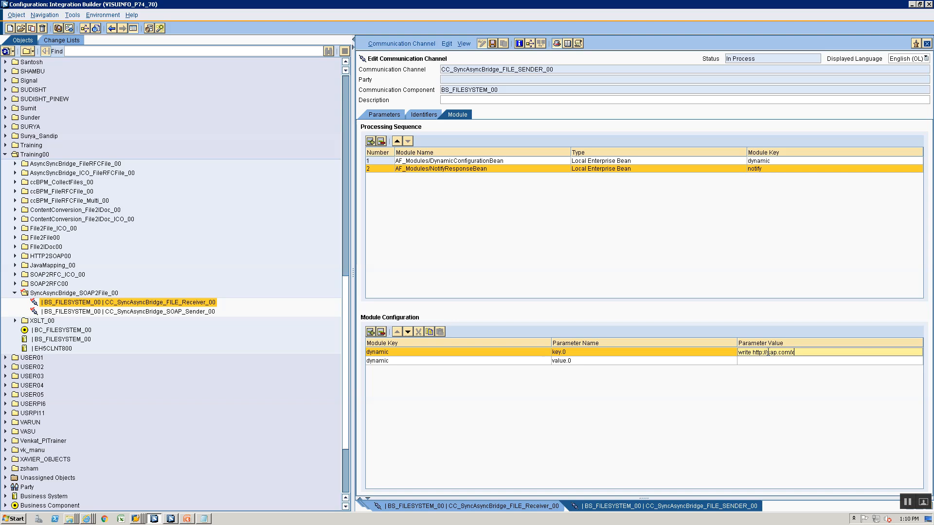
{"action": "key", "text": "alt+Tab"}
{"action": "key", "text": "alt+Tab"}
{"action": "type", "text": "i/XI/System"}
{"action": "key", "text": "alt+Tab"}
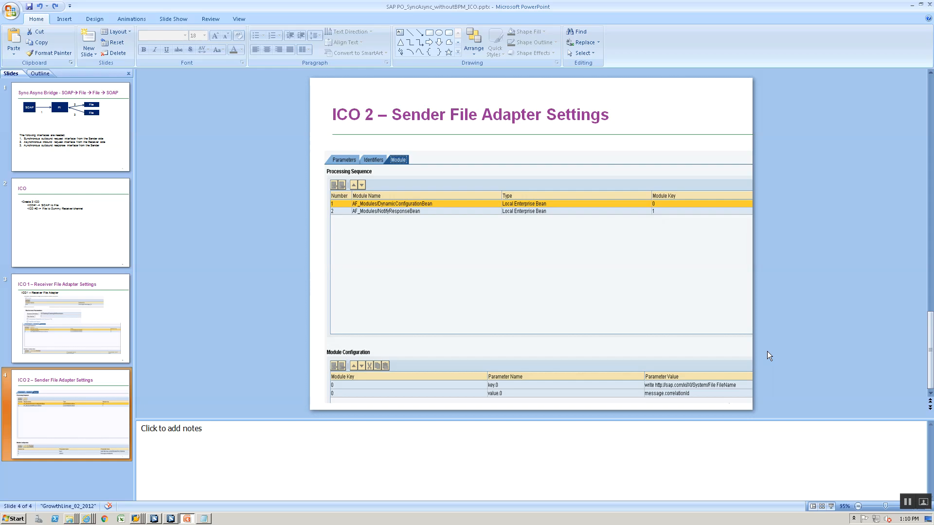
Set value.0 to message.correlationId and compare with the reference slide
{"action": "key", "text": "alt+Tab"}
{"action": "type", "text": "/F"}
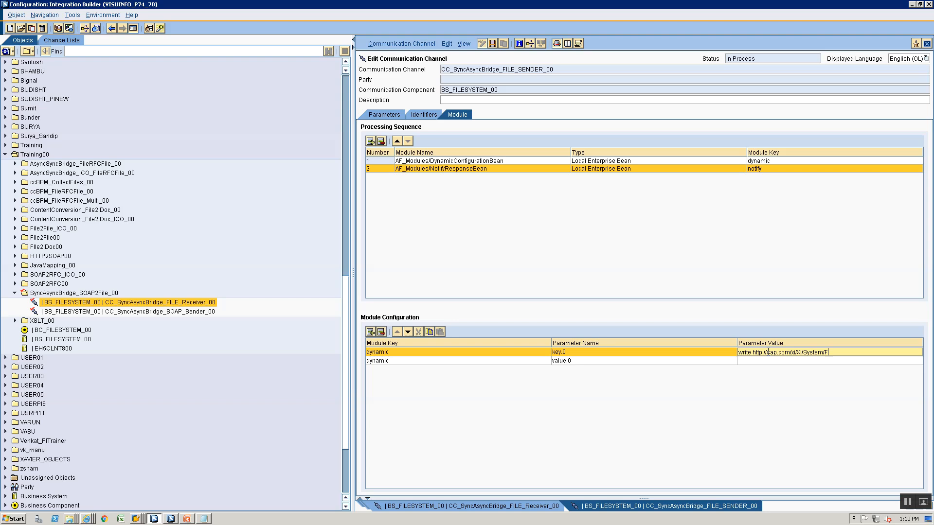
{"action": "type", "text": "ile FileName"}
{"action": "left_click", "coordinate": [783, 362]}
{"action": "key", "text": "alt+Tab"}
{"action": "key", "text": "alt+Tab"}
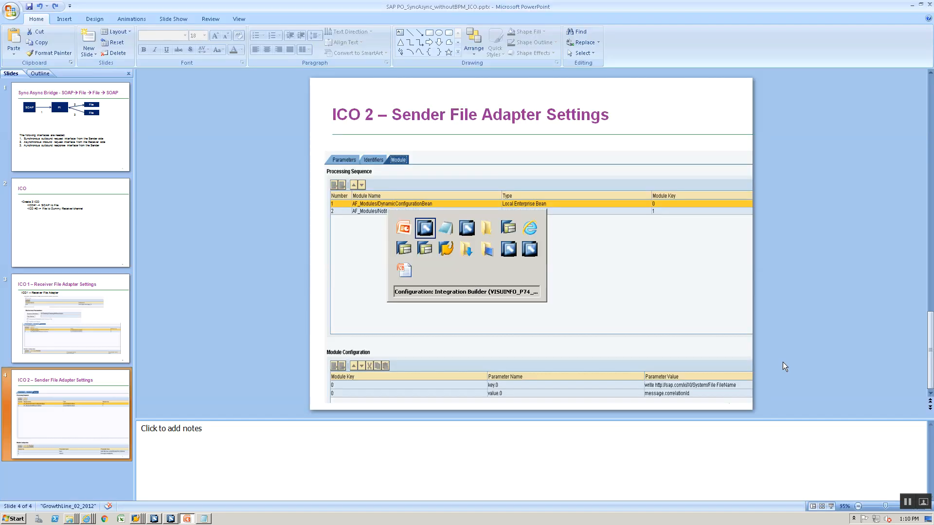
{"action": "type", "text": "message.corre"}
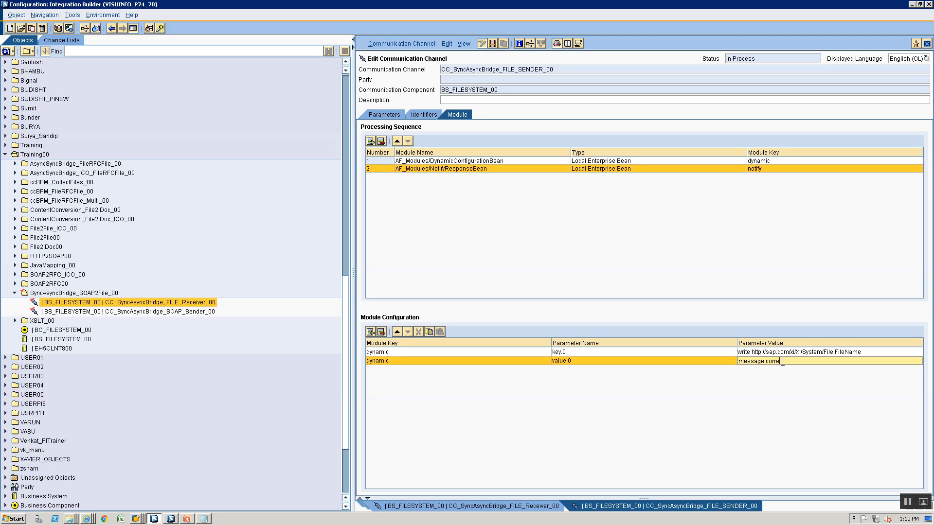
{"action": "key", "text": "alt+Tab"}
{"action": "key", "text": "alt+Tab"}
{"action": "type", "text": "lationId"}
{"action": "key", "text": "alt+Tab"}
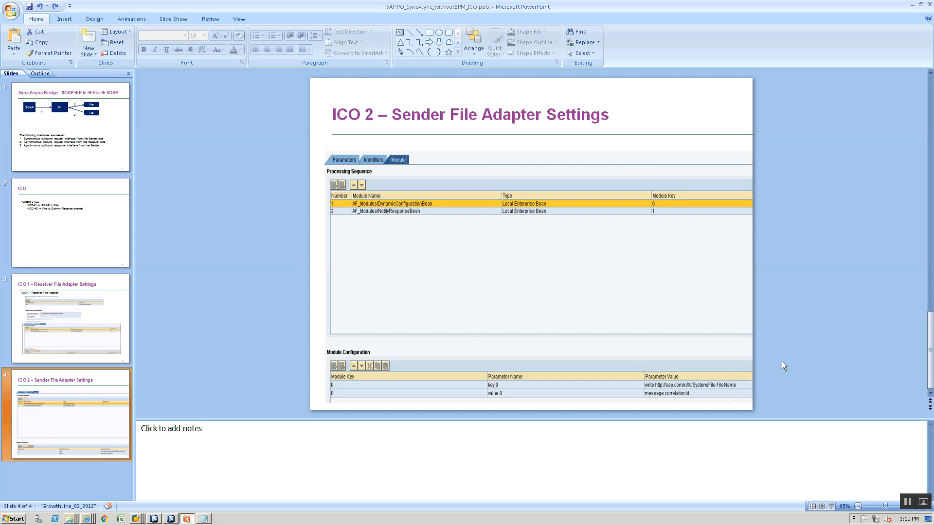
{"action": "key", "text": "alt+Tab"}
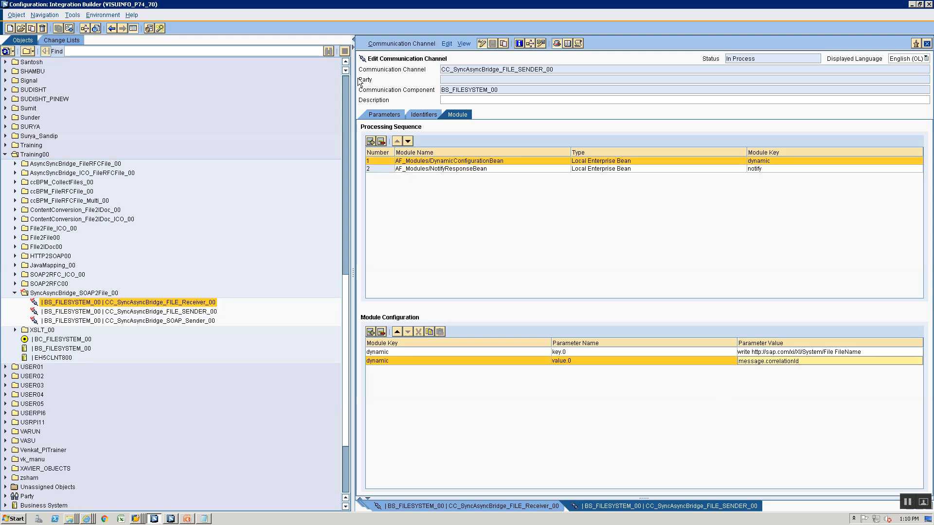
Review the sender channel's source, processing and module settings, reopening FILE_SENDER for editing
{"action": "left_click", "coordinate": [382, 116]}
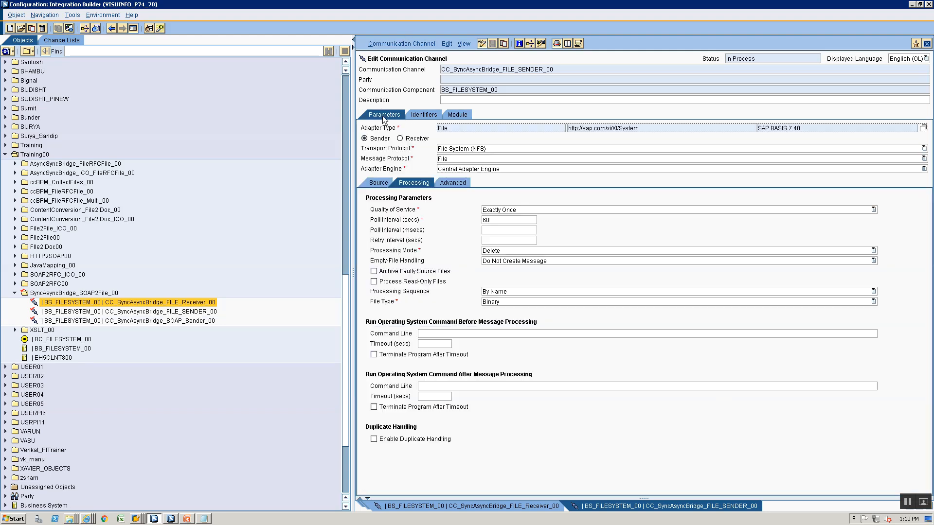
{"action": "left_click", "coordinate": [367, 181]}
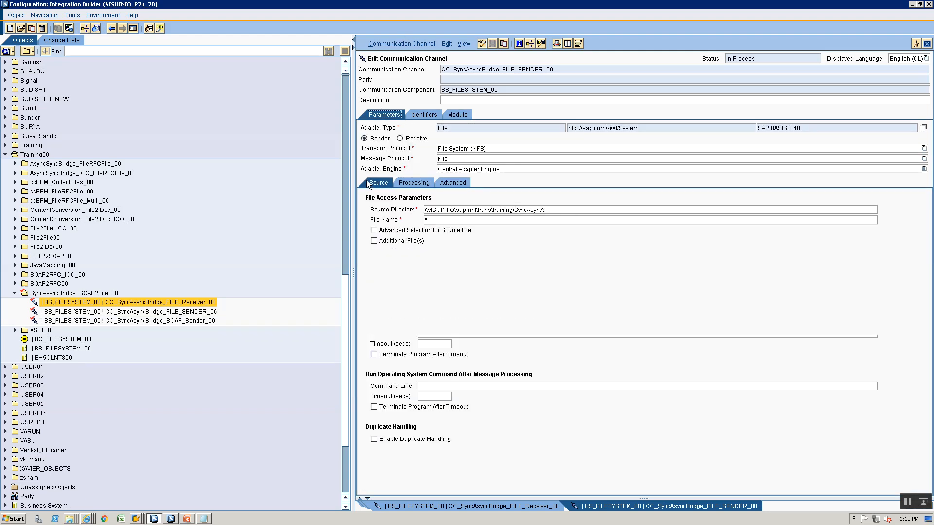
{"action": "left_click", "coordinate": [425, 184]}
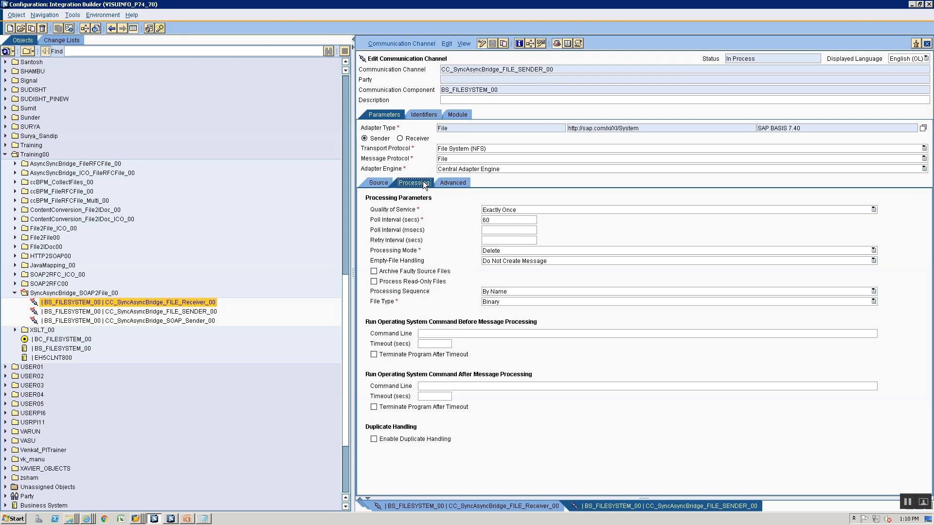
{"action": "left_click", "coordinate": [384, 184]}
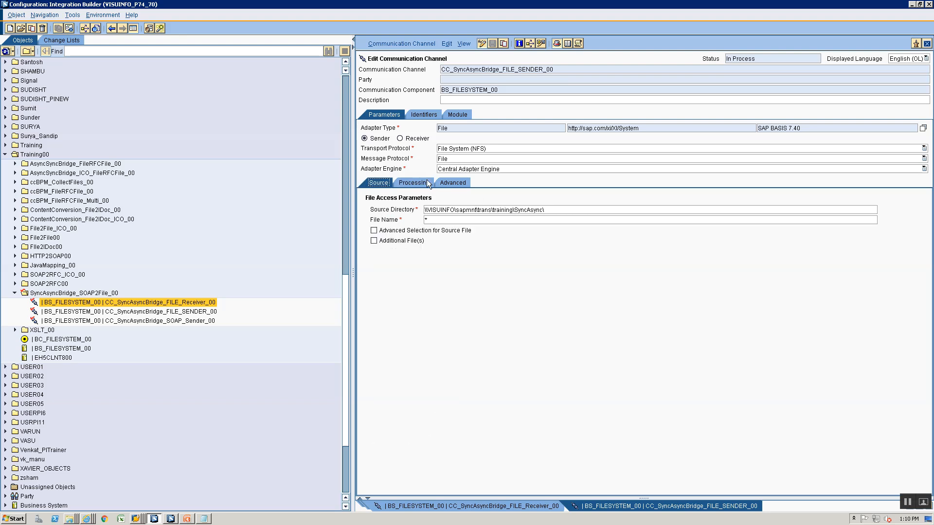
{"action": "double_click", "coordinate": [199, 303]}
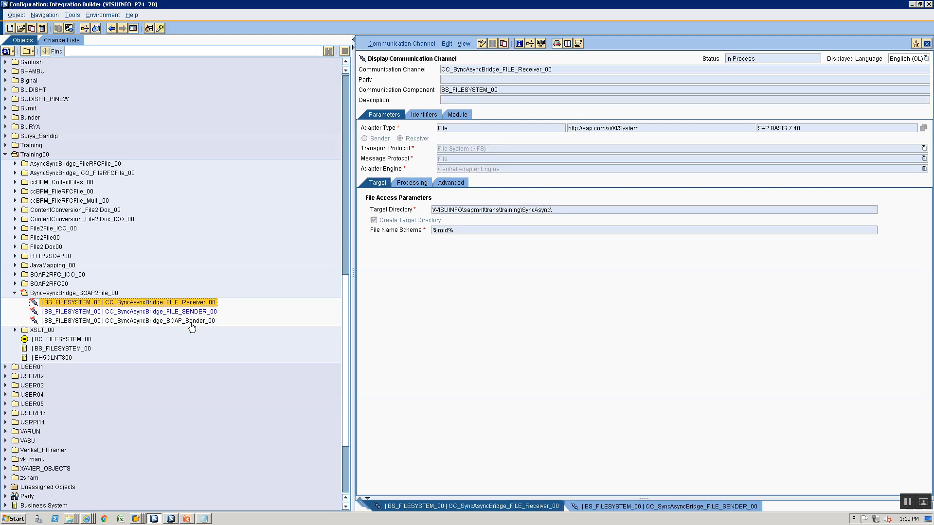
{"action": "double_click", "coordinate": [191, 313]}
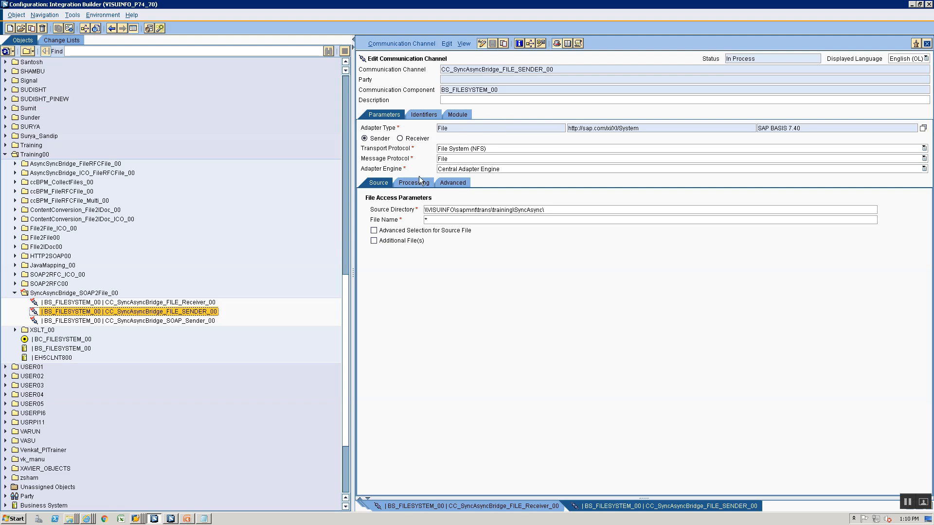
{"action": "left_click", "coordinate": [457, 115]}
{"action": "left_click", "coordinate": [504, 162]}
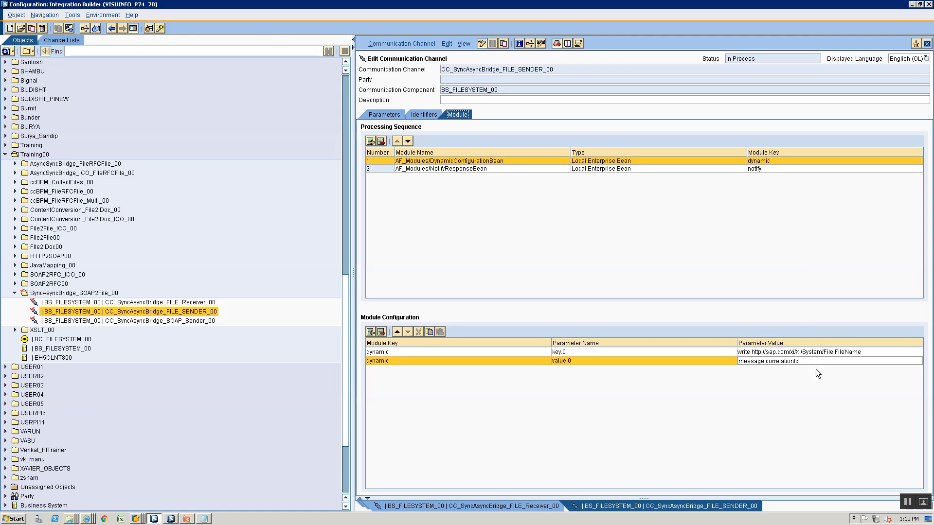
Enable Set Adapter-Specific Message Attributes with File Name and save the sender channel
{"action": "left_click", "coordinate": [369, 116]}
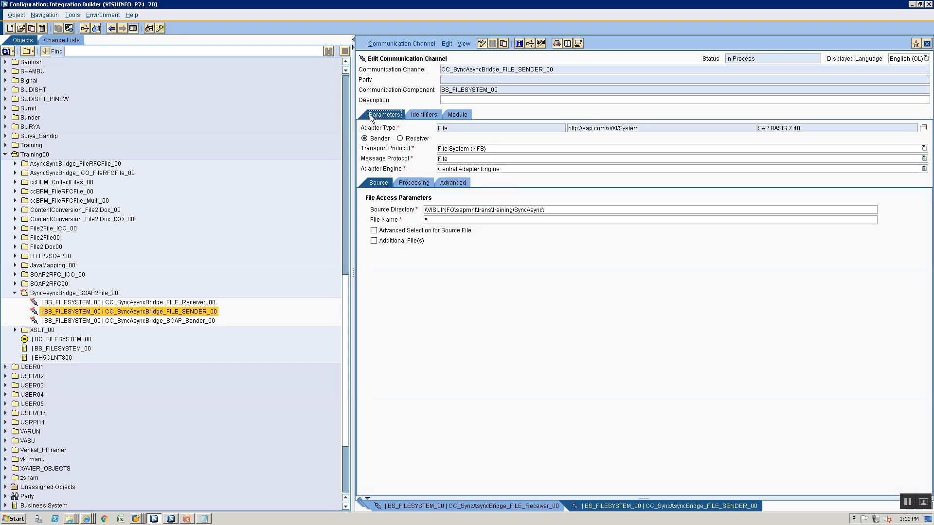
{"action": "left_click", "coordinate": [457, 183]}
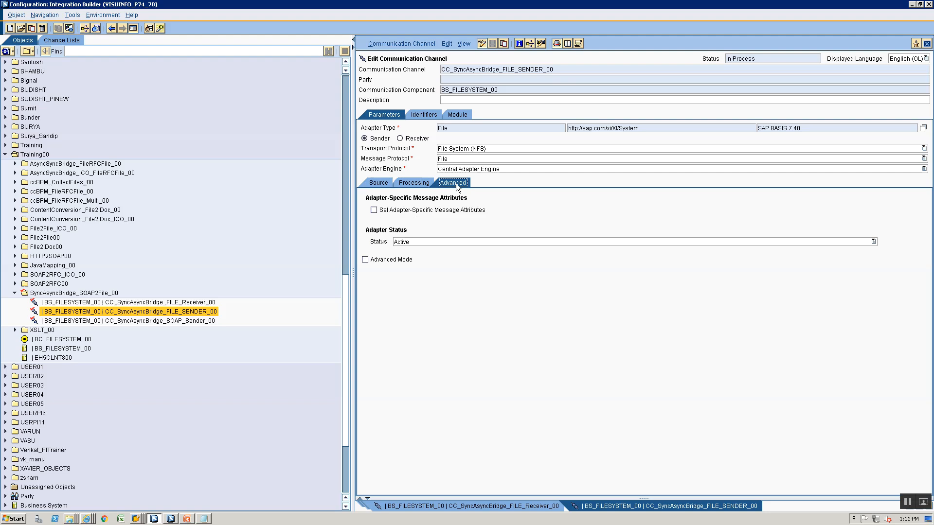
{"action": "left_click", "coordinate": [382, 211]}
{"action": "left_click", "coordinate": [374, 220]}
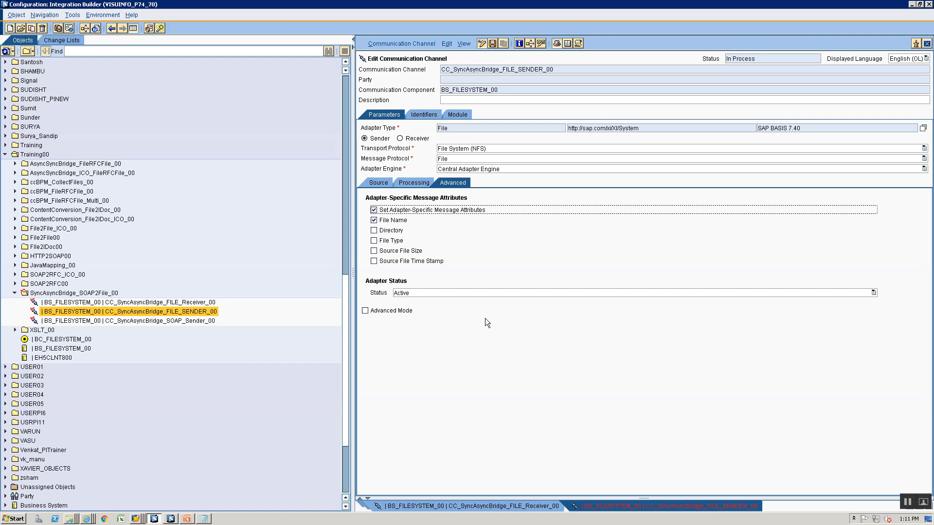
{"action": "key", "text": "ctrl+s"}
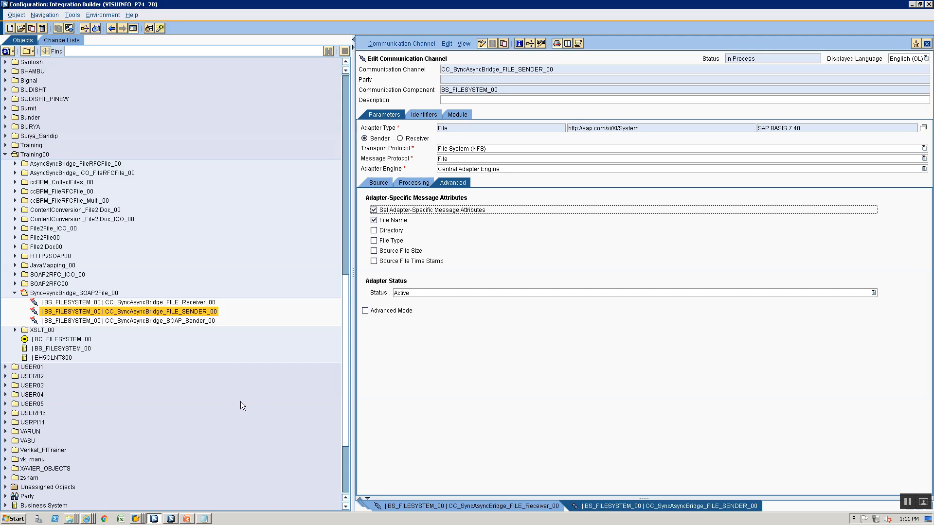
Create message mapping MM_SyncAsynBridge_COncat from the Service Interfaces folder's New menu
{"action": "left_click", "coordinate": [171, 518]}
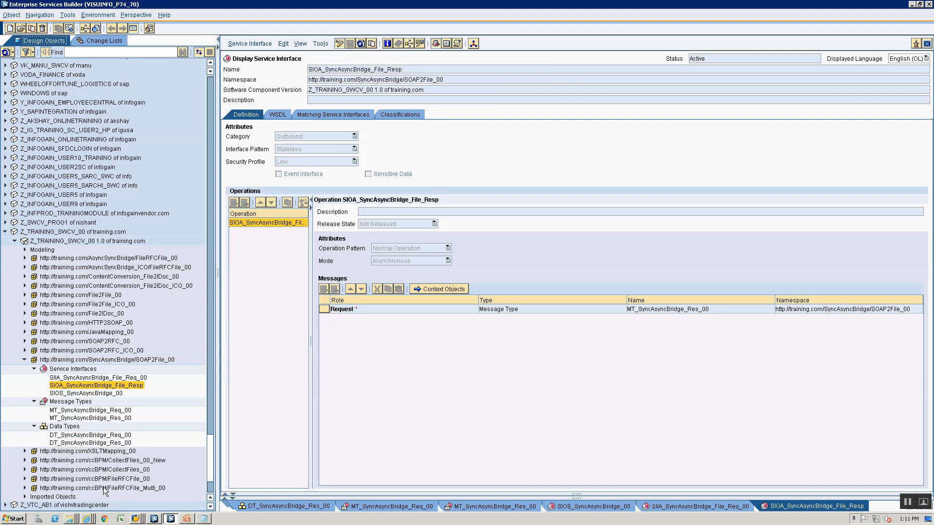
{"action": "left_click", "coordinate": [83, 370]}
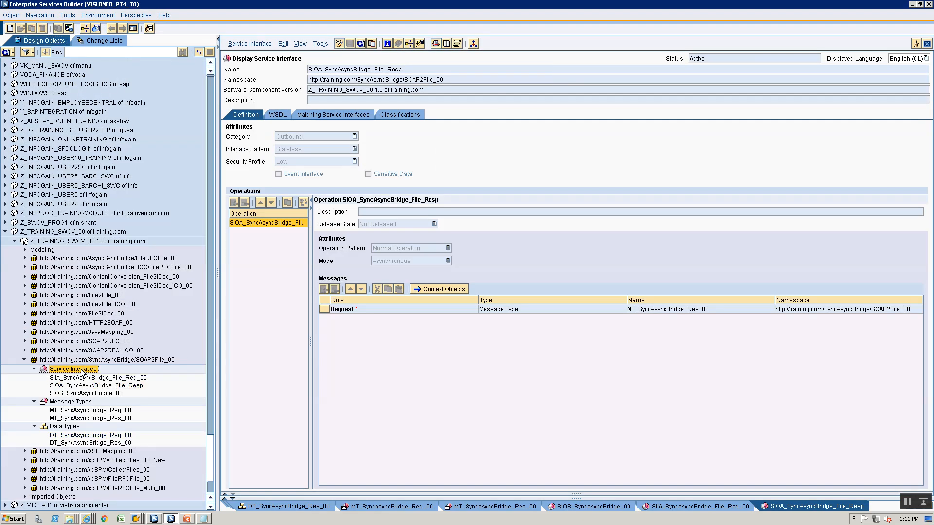
{"action": "right_click", "coordinate": [82, 371]}
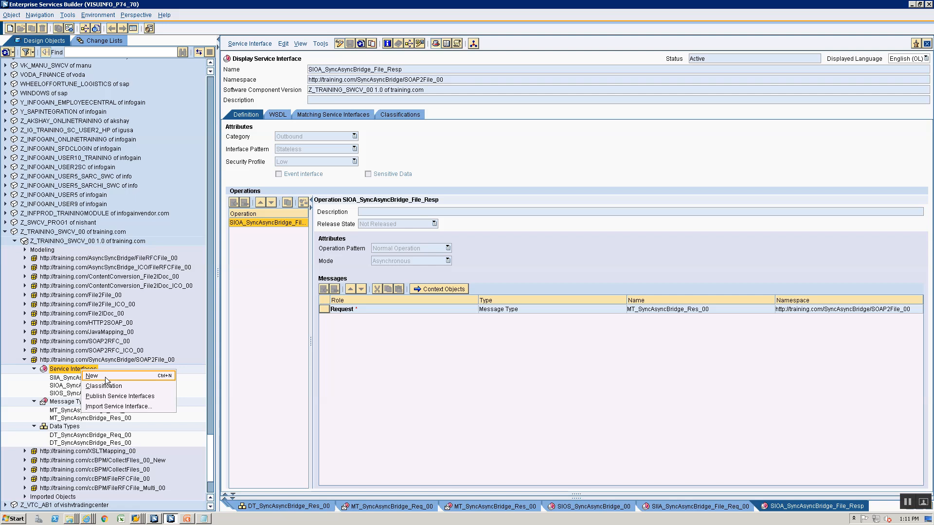
{"action": "left_click", "coordinate": [105, 378]}
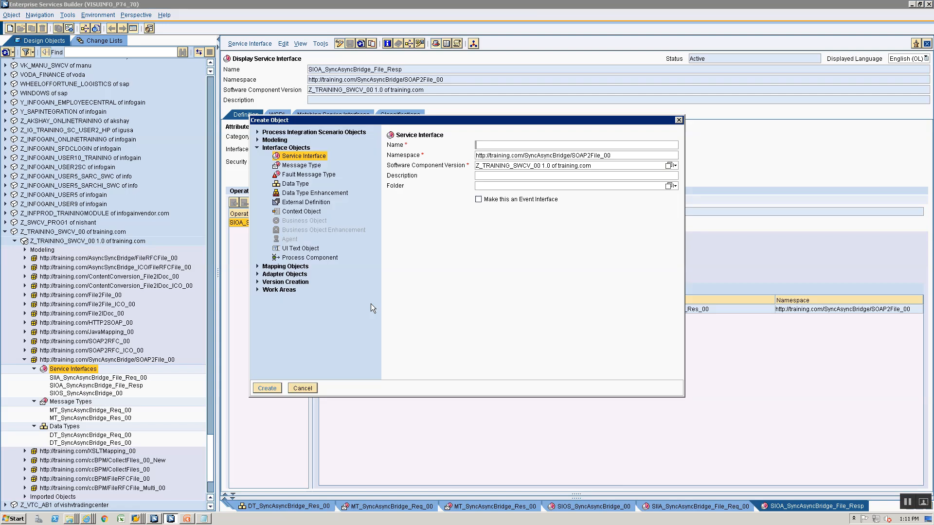
{"action": "left_click", "coordinate": [258, 267]}
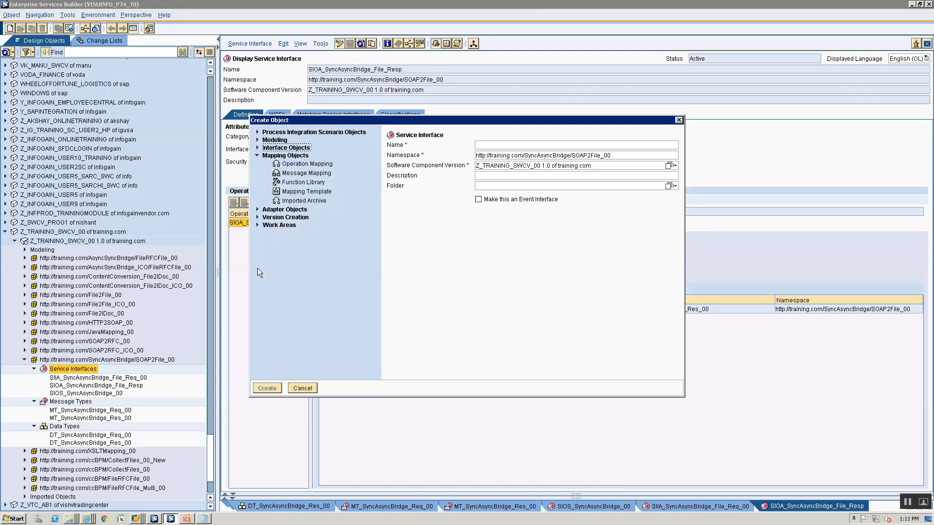
{"action": "left_click", "coordinate": [299, 173]}
{"action": "left_click", "coordinate": [505, 142]}
{"action": "type", "text": "MM"}
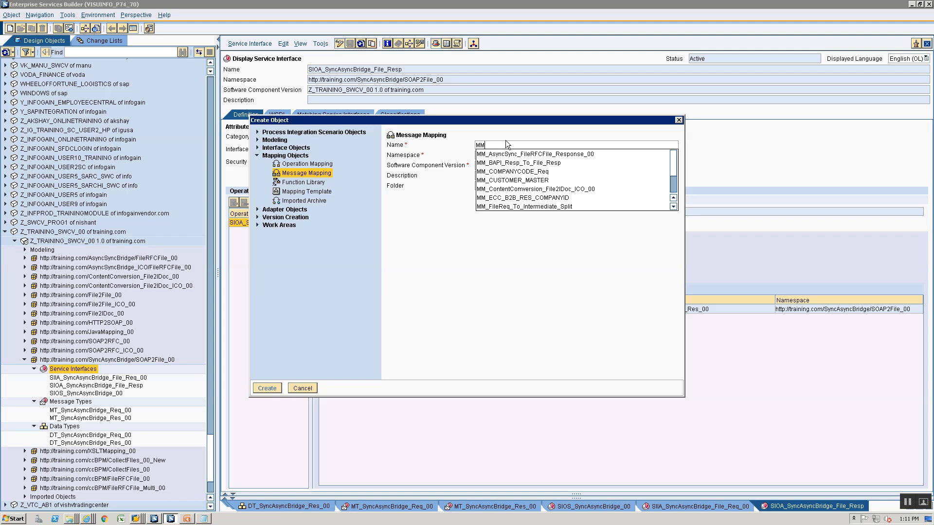
{"action": "type", "text": "_SyncA"}
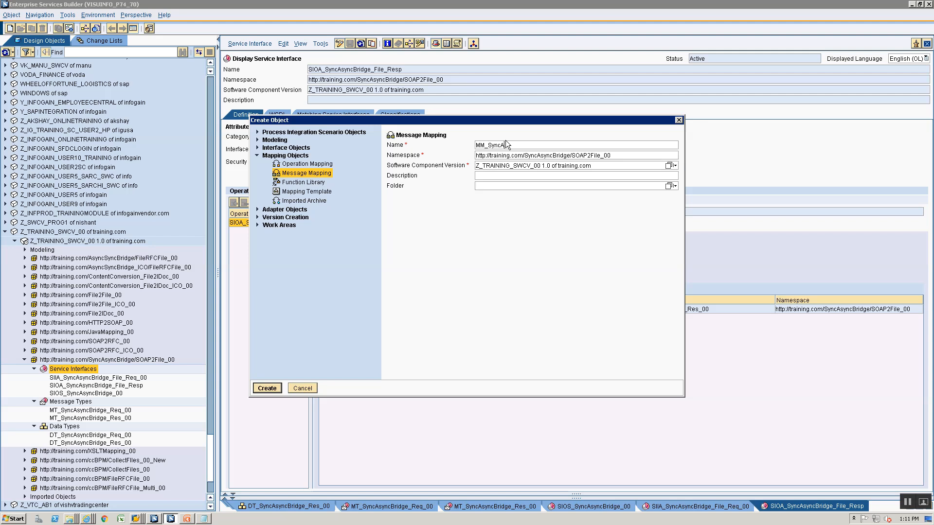
{"action": "type", "text": "syncBridge_File"}
{"action": "key", "text": "BackSpace"}
{"action": "key", "text": "BackSpace"}
{"action": "key", "text": "BackSpace"}
{"action": "key", "text": "BackSpace"}
{"action": "type", "text": "COncat"}
{"action": "key", "text": "Return"}
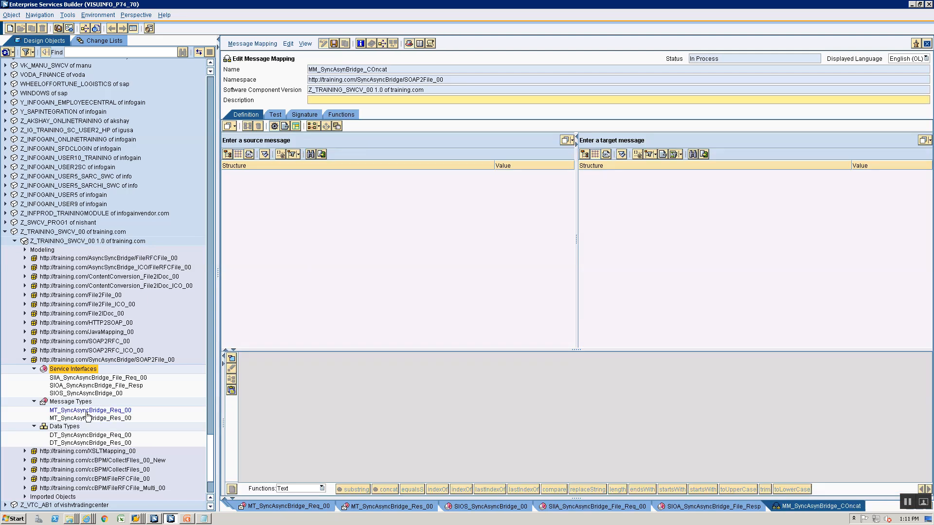
Set MT_SyncAsyncBridge_Req_00 as source and MT_SyncAsyncBridge_Res_00 as target message
{"action": "left_click", "coordinate": [86, 411]}
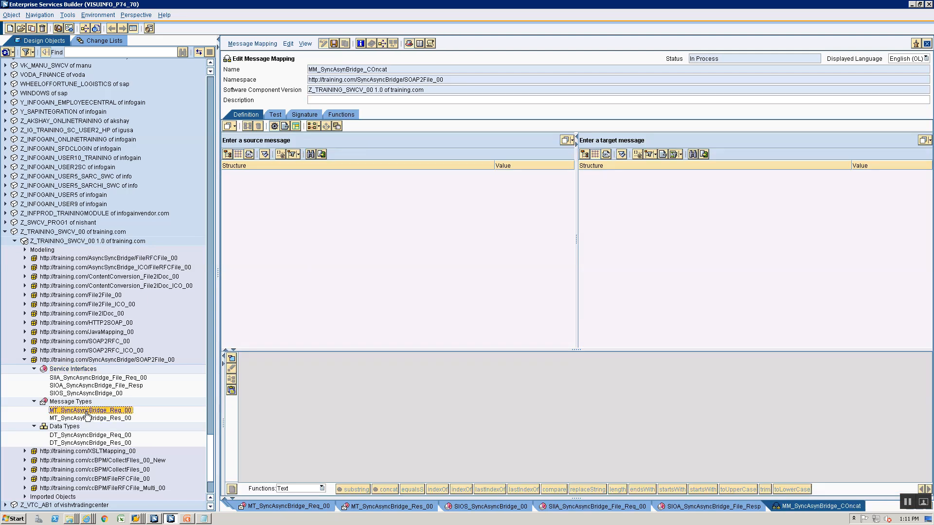
{"action": "left_click_drag", "start_coordinate": [87, 414], "coordinate": [355, 141]}
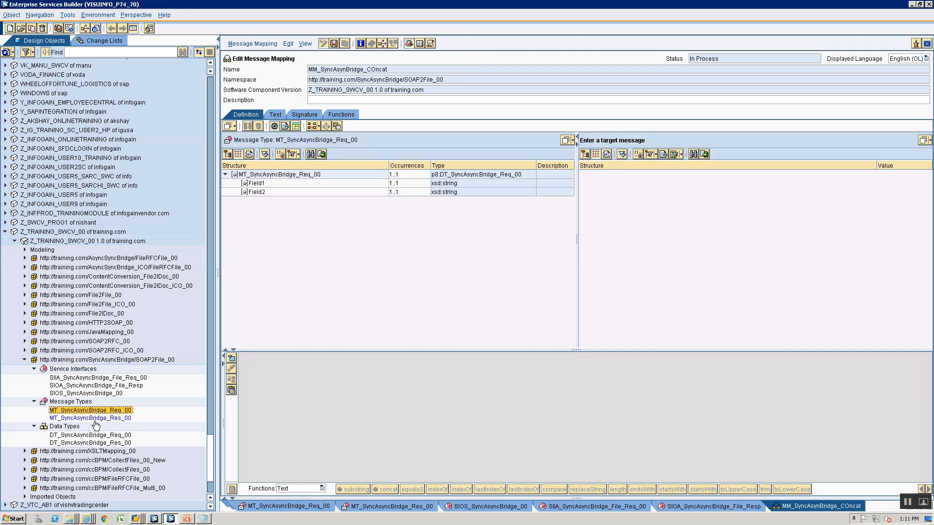
{"action": "left_click_drag", "start_coordinate": [92, 419], "coordinate": [659, 142]}
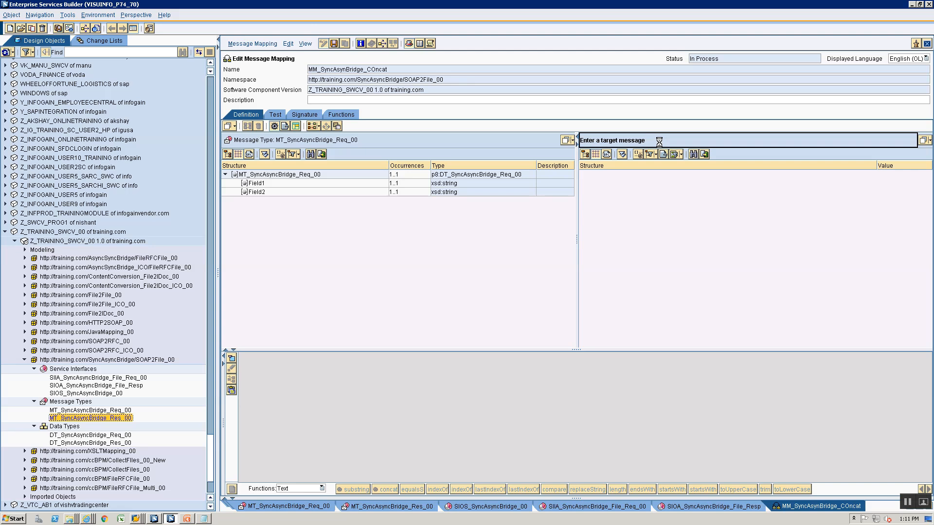
Map Field1 and Field2 through concat into the target Field and save the mapping
{"action": "left_click_drag", "start_coordinate": [617, 186], "coordinate": [285, 357]}
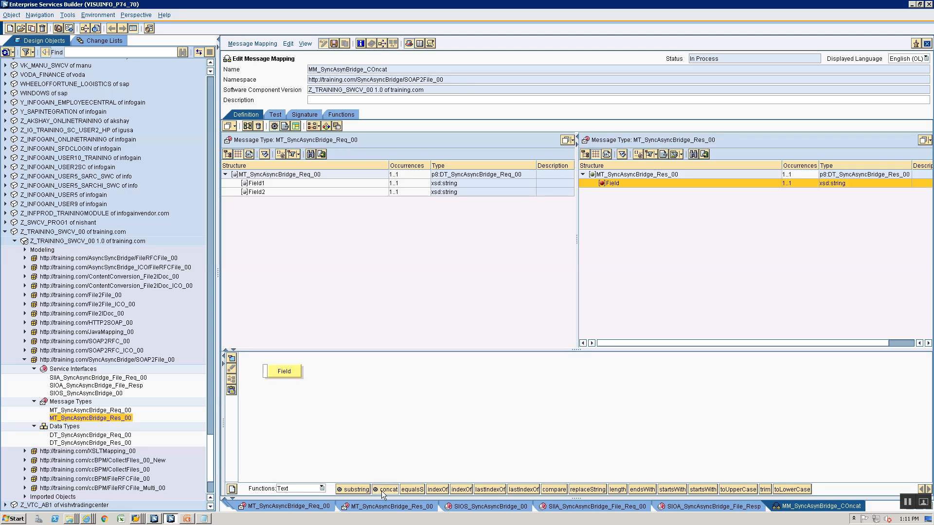
{"action": "left_click_drag", "start_coordinate": [384, 492], "coordinate": [436, 410]}
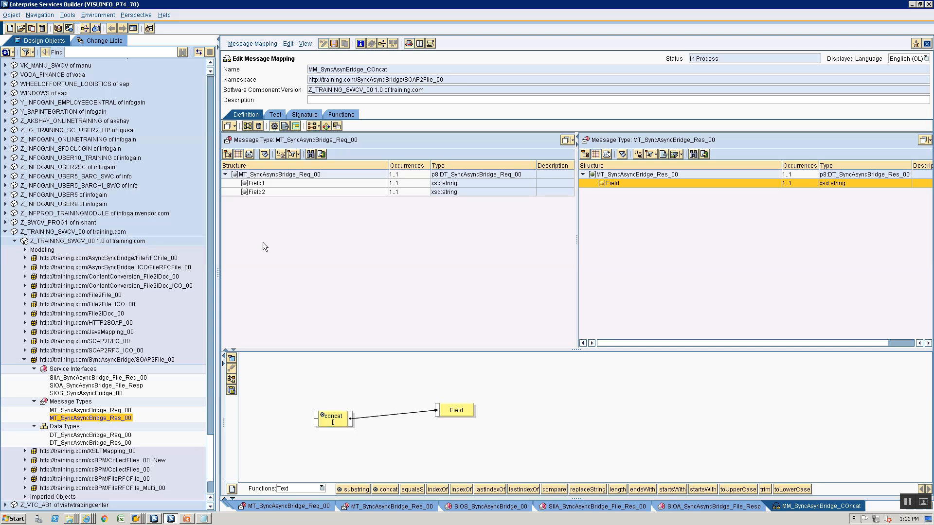
{"action": "double_click", "coordinate": [260, 191]}
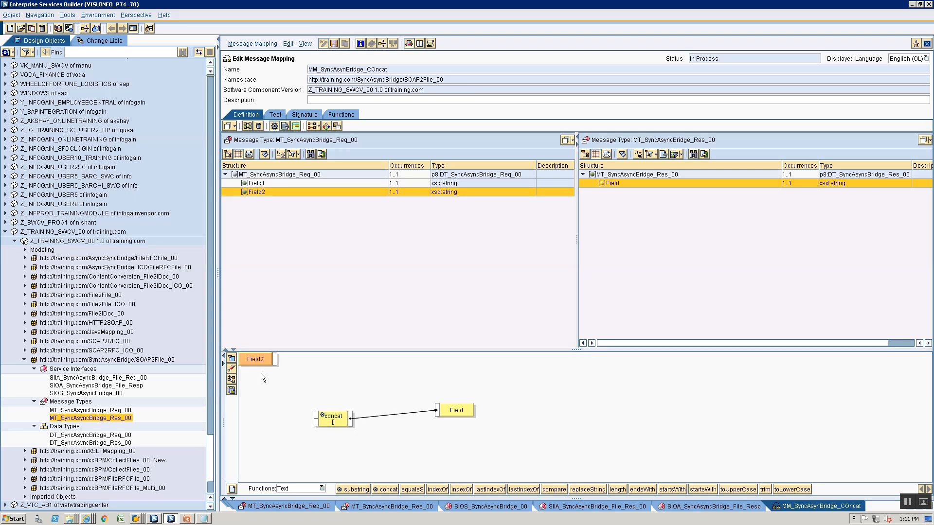
{"action": "left_click_drag", "start_coordinate": [260, 361], "coordinate": [267, 448]}
{"action": "left_click_drag", "start_coordinate": [276, 359], "coordinate": [317, 423]}
{"action": "left_click", "coordinate": [232, 379]}
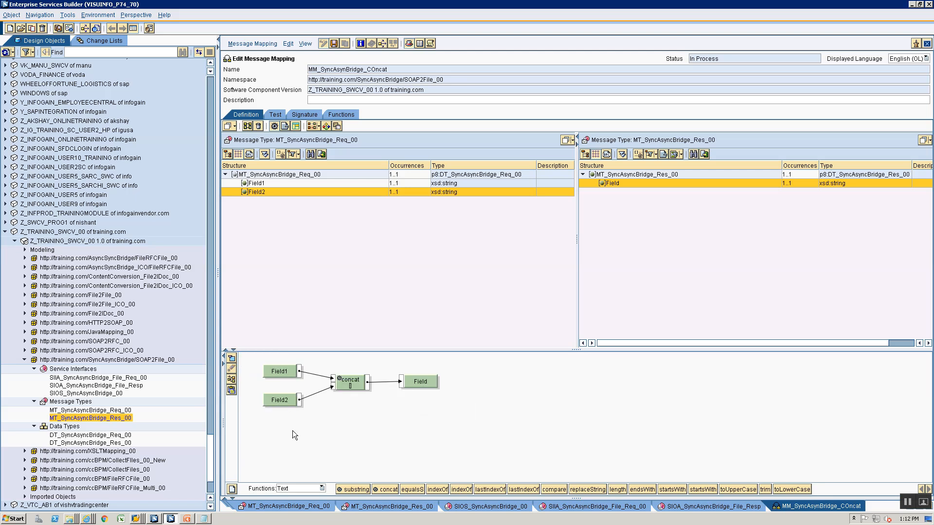
{"action": "key", "text": "ctrl+s"}
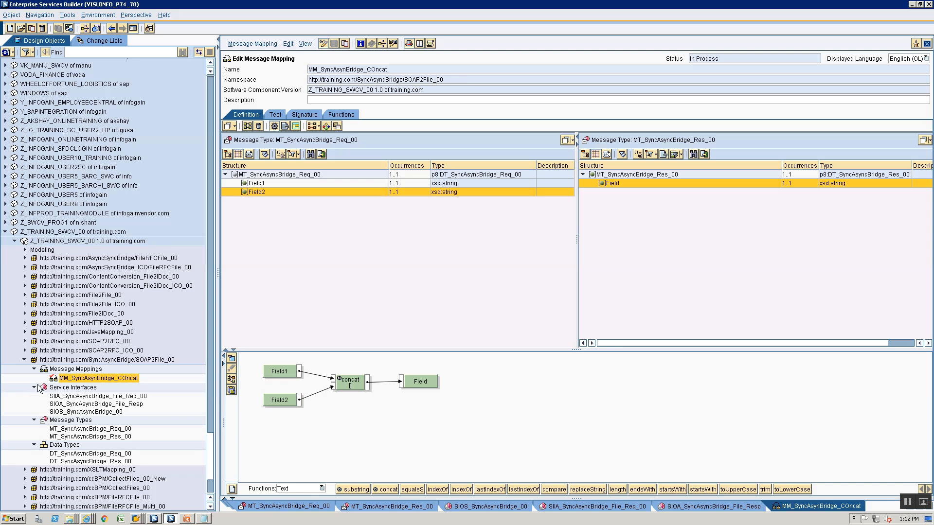
Create a new operation mapping named OM_SyncAsyncBridge from the Message Mappings folder
{"action": "left_click", "coordinate": [66, 379]}
{"action": "left_click", "coordinate": [69, 370]}
{"action": "left_click", "coordinate": [79, 374]}
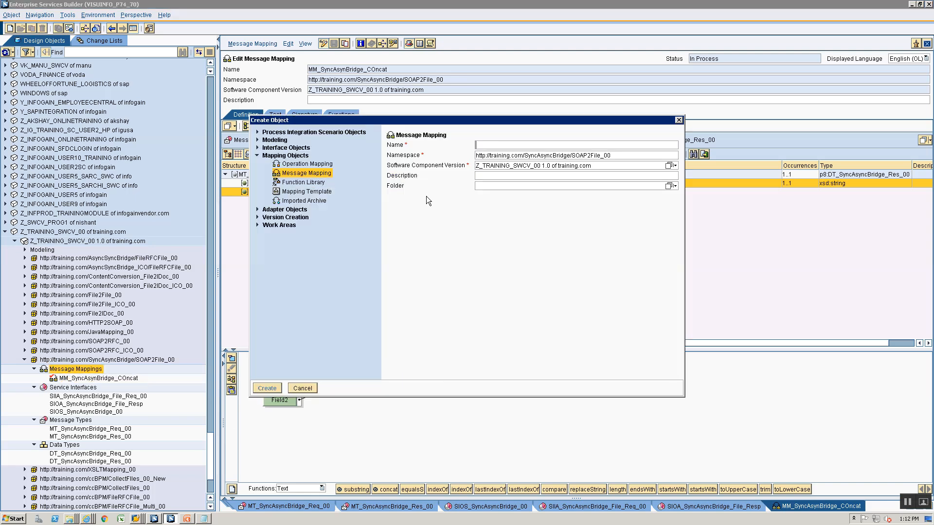
{"action": "left_click", "coordinate": [307, 164]}
{"action": "type", "text": "OM"}
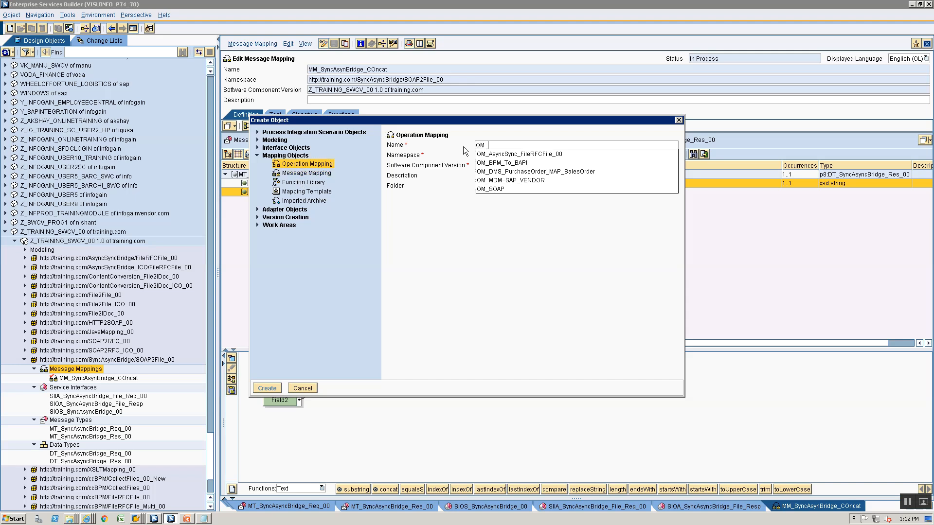
{"action": "type", "text": "_SYnchg"}
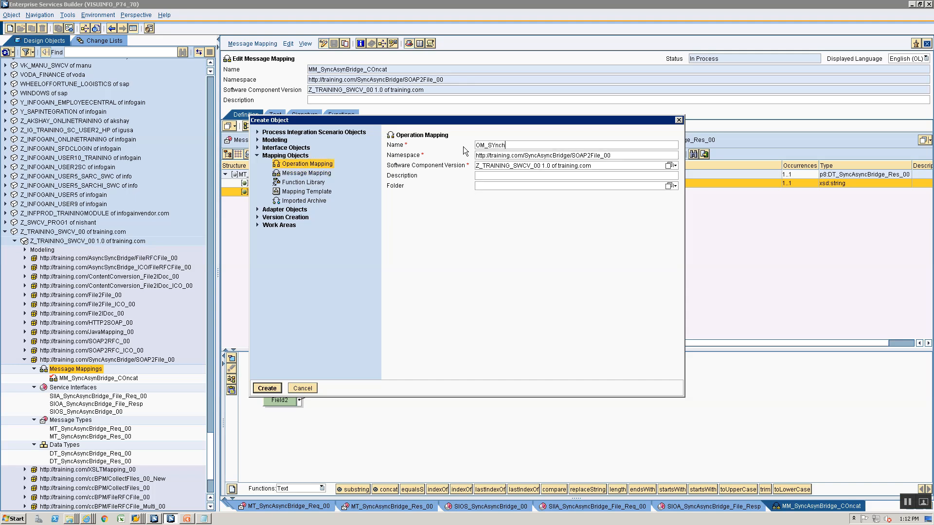
{"action": "key", "text": "BackSpace"}
{"action": "key", "text": "BackSpace"}
{"action": "key", "text": "BackSpace"}
{"action": "key", "text": "BackSpace"}
{"action": "type", "text": "yncAsyncBridge"}
{"action": "key", "text": "Return"}
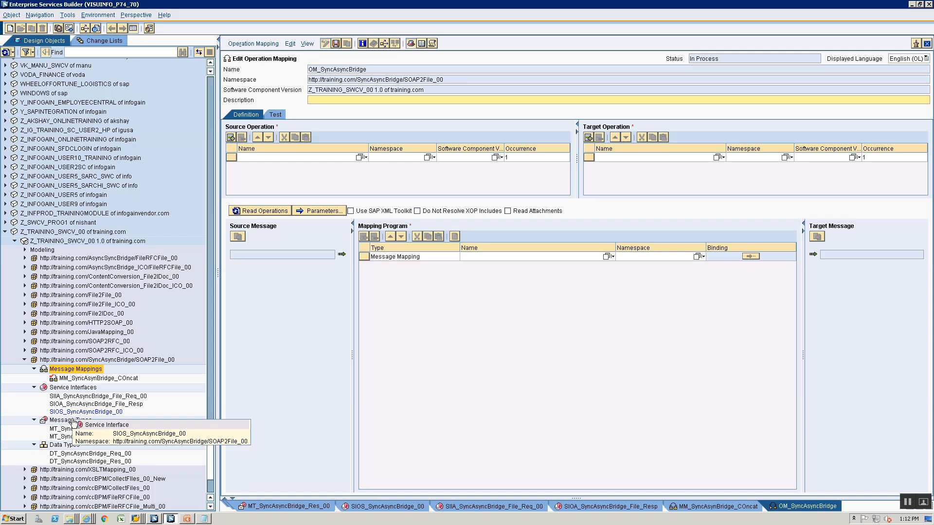
Assign SIOS_SyncAsyncBridge_00 as source and SIIA_SyncAsyncBridge_File_Req_00 as target operation, then read their messages
{"action": "left_click_drag", "start_coordinate": [73, 412], "coordinate": [305, 190]}
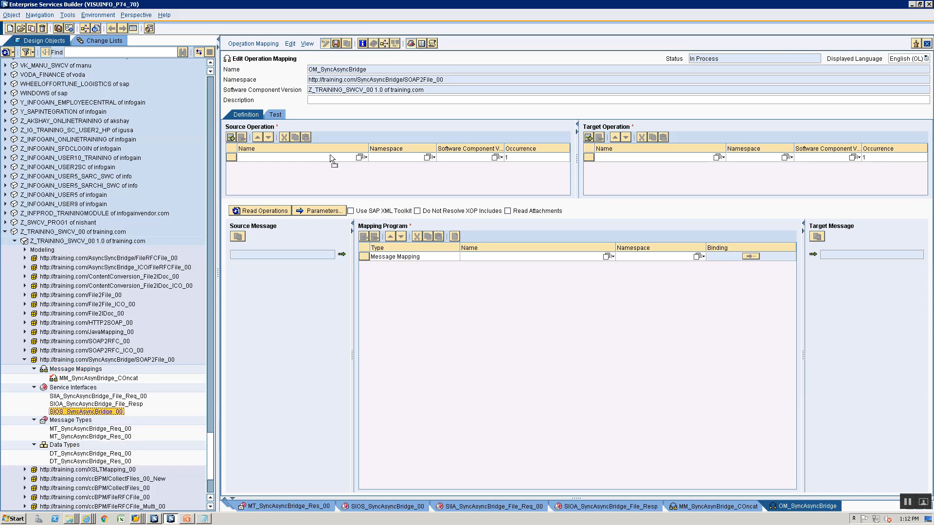
{"action": "left_click_drag", "start_coordinate": [330, 154], "coordinate": [329, 160]}
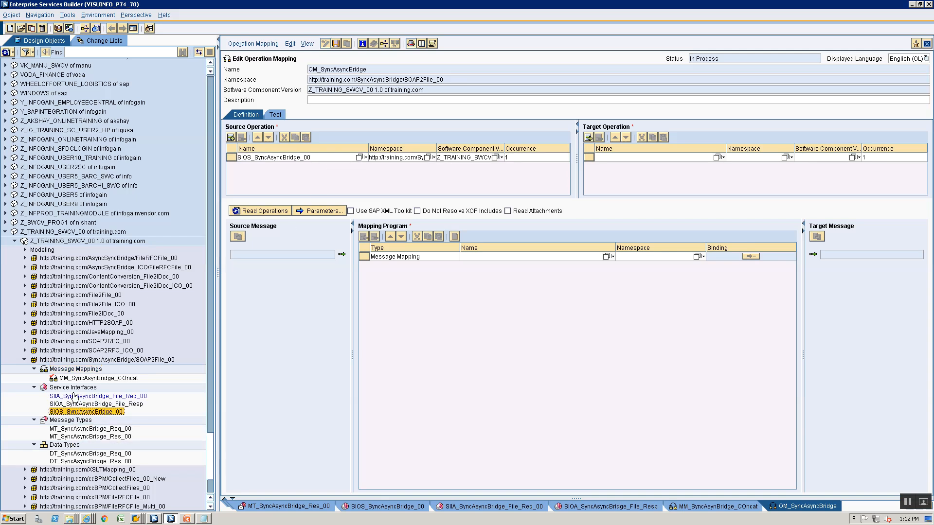
{"action": "left_click_drag", "start_coordinate": [73, 396], "coordinate": [647, 159]}
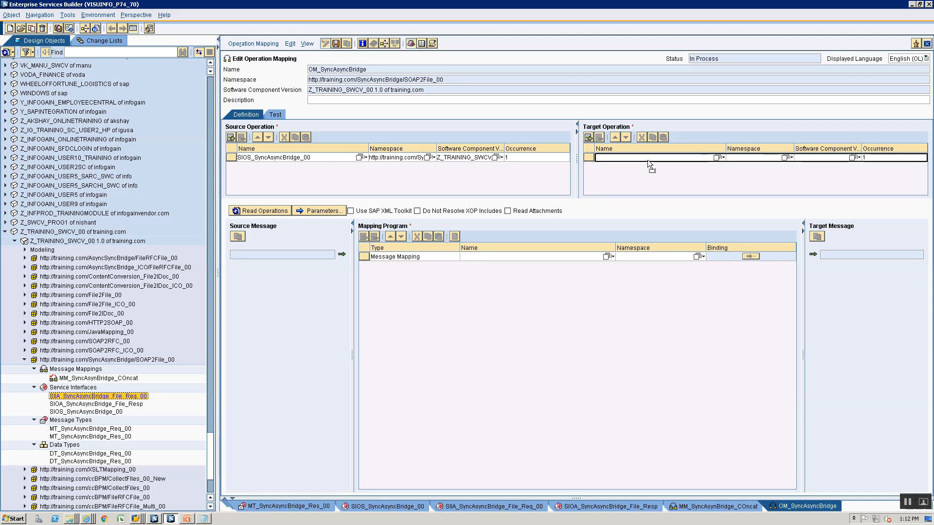
{"action": "left_click", "coordinate": [273, 212]}
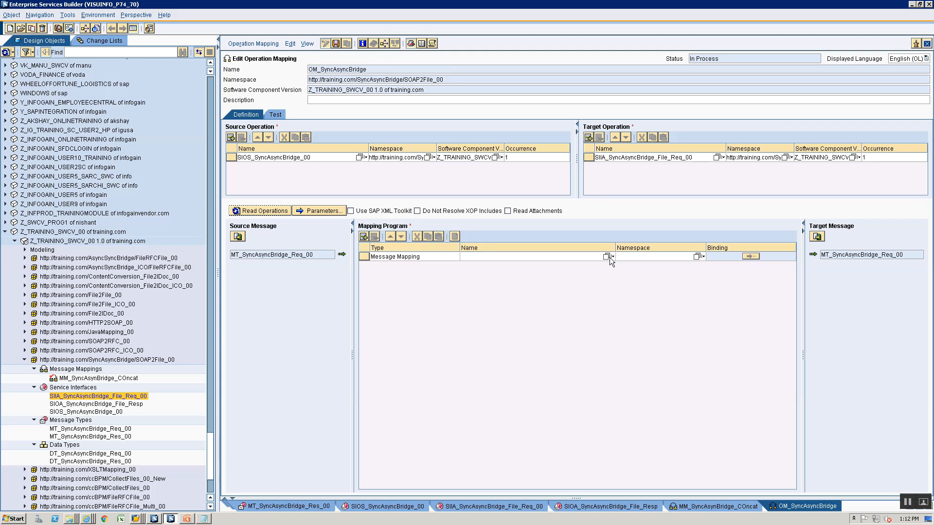
Inspect SIOS_SyncAsyncBridge_00's messages, search for a matching message mapping, and save OM_SyncAsyncBridge
{"action": "left_click", "coordinate": [69, 413]}
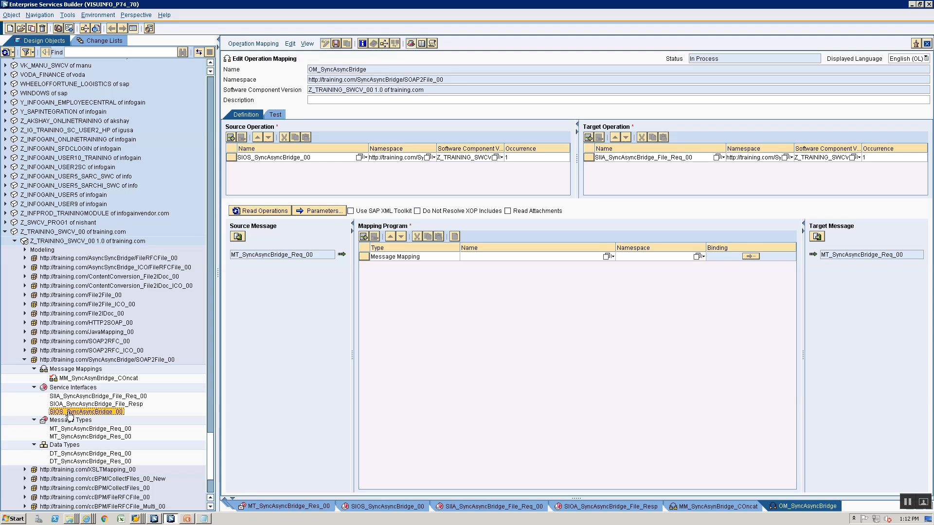
{"action": "double_click", "coordinate": [69, 413]}
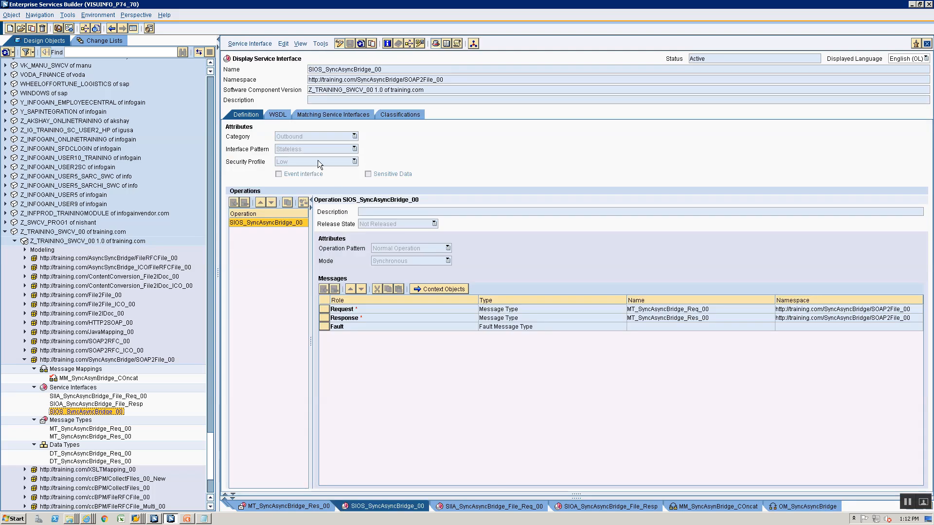
{"action": "left_click", "coordinate": [927, 44]}
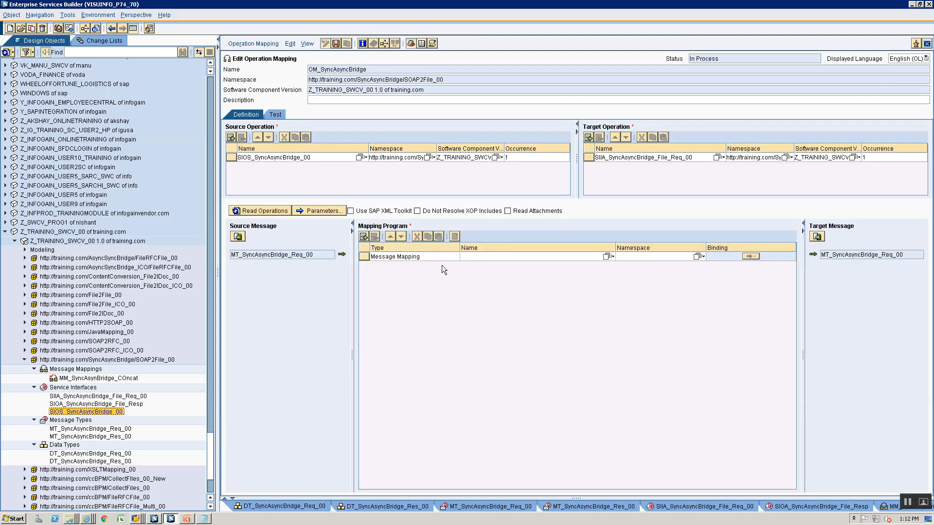
{"action": "left_click", "coordinate": [606, 256]}
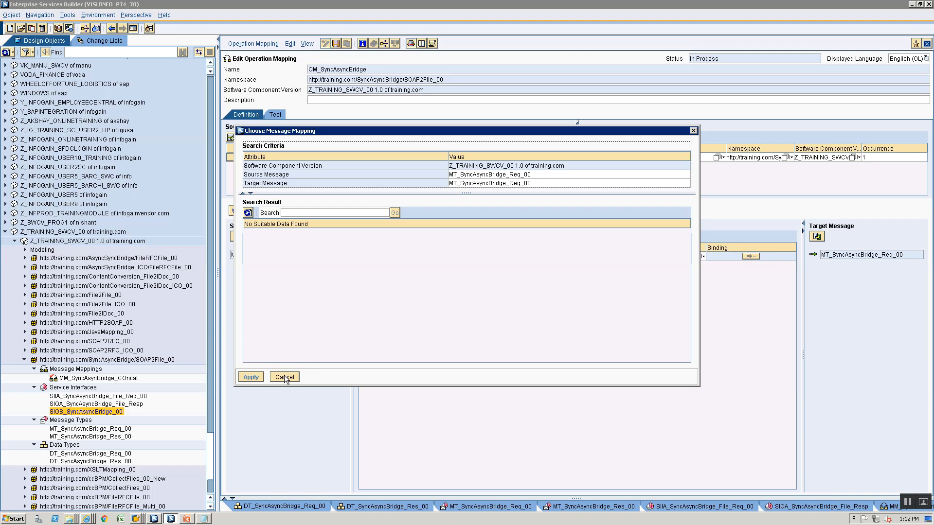
{"action": "left_click", "coordinate": [284, 378]}
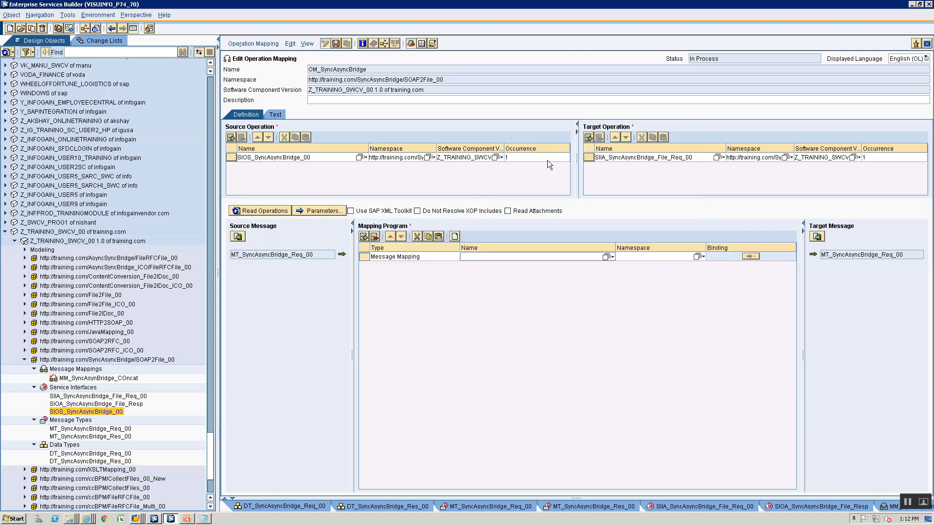
{"action": "left_click", "coordinate": [70, 397]}
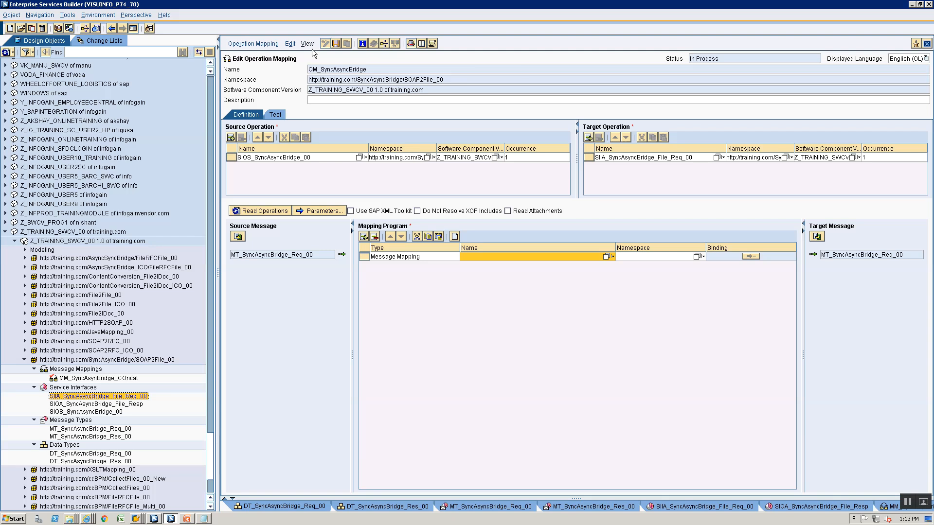
{"action": "left_click", "coordinate": [335, 44]}
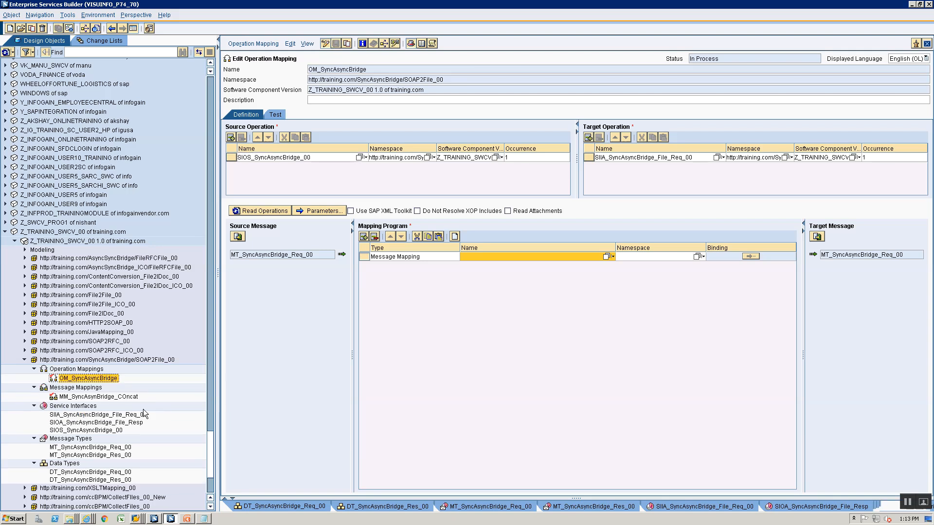
{"action": "left_click", "coordinate": [107, 416]}
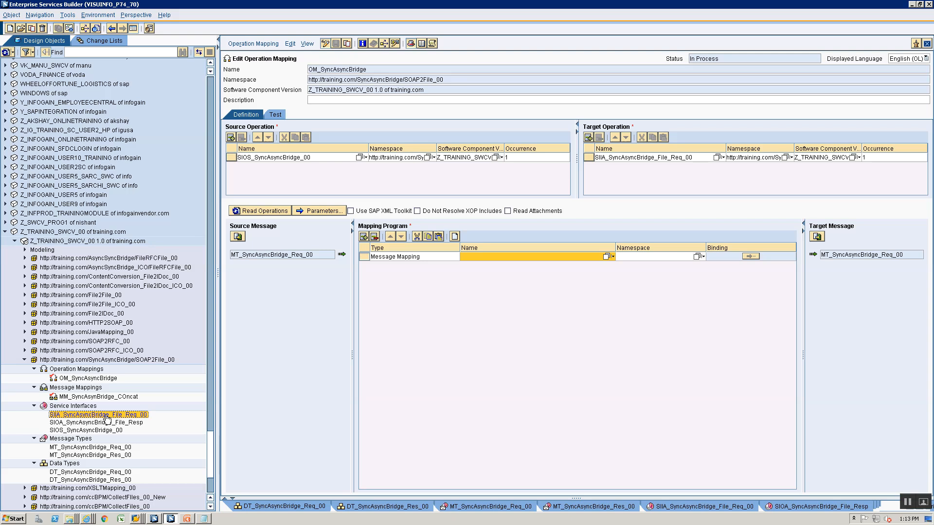
Close every open editor tab and bring up the SIOA_SyncAsyncBridge_File_Resp interface definition
{"action": "right_click", "coordinate": [497, 507]}
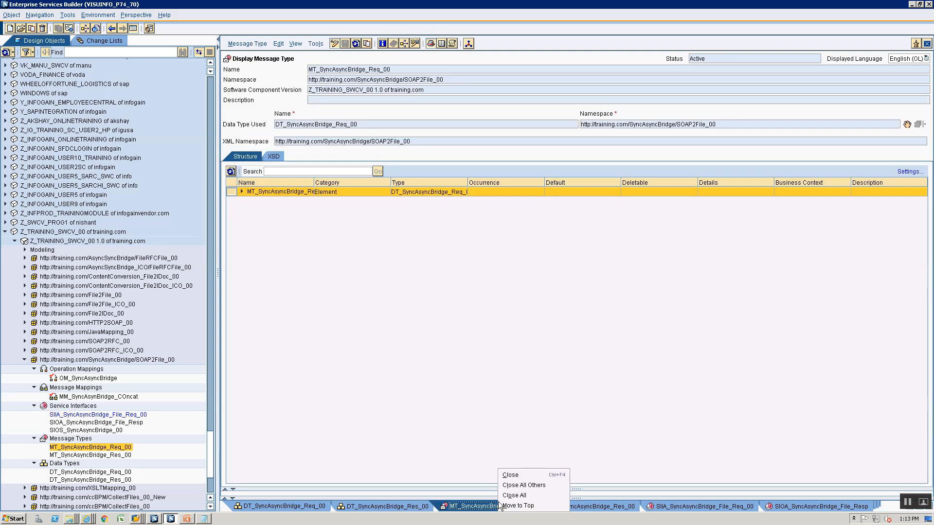
{"action": "left_click", "coordinate": [513, 497]}
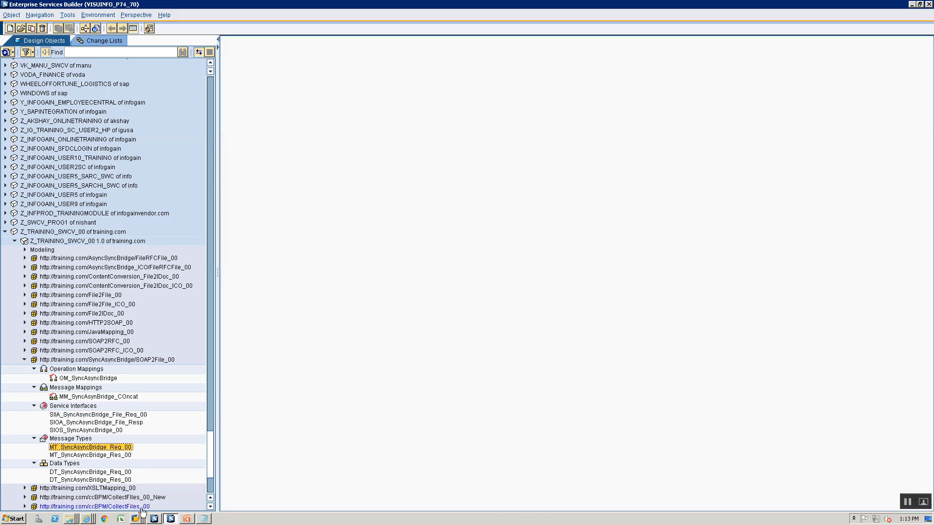
{"action": "left_click", "coordinate": [86, 416]}
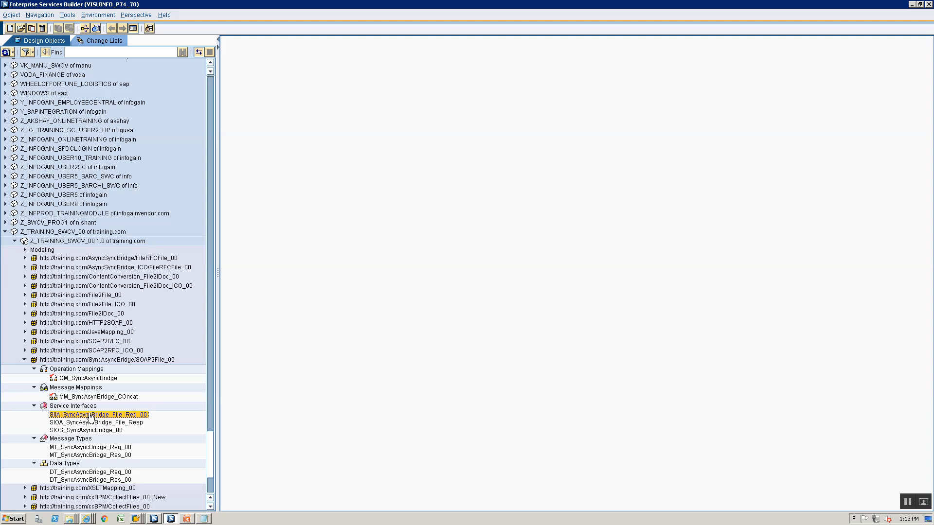
{"action": "left_click", "coordinate": [74, 398]}
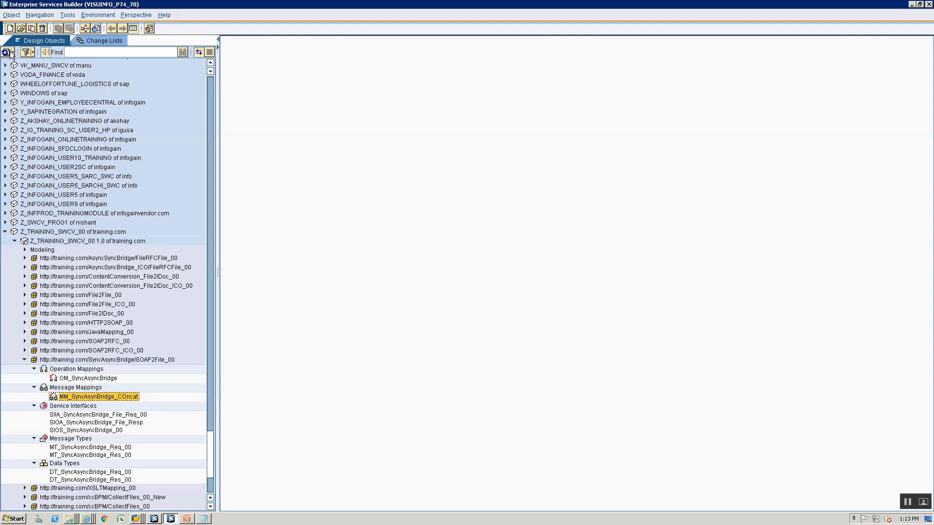
{"action": "left_click", "coordinate": [70, 424]}
{"action": "double_click", "coordinate": [71, 424]}
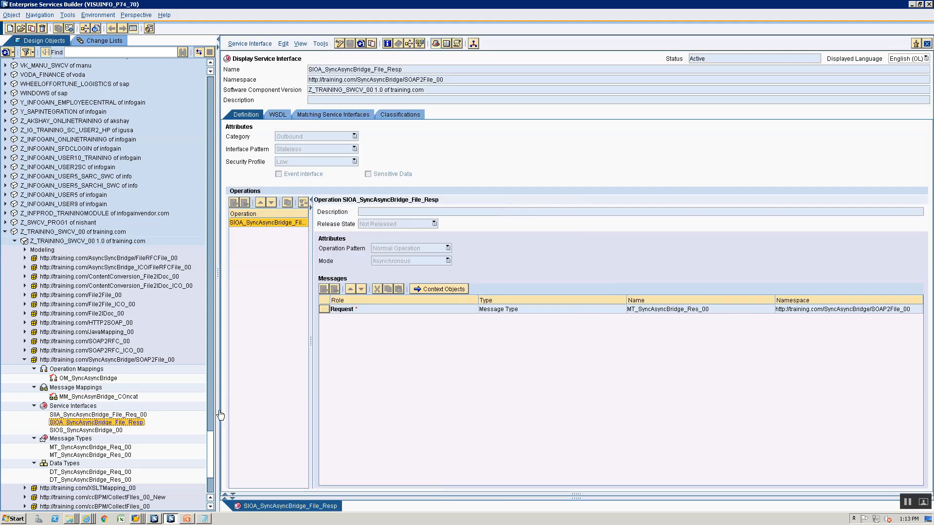
Put SIIA_SyncAsyncBridge_File_Req_00 in edit mode and try dropping in MT_SyncAsyncBridge_Res_00 as request message
{"action": "double_click", "coordinate": [86, 414]}
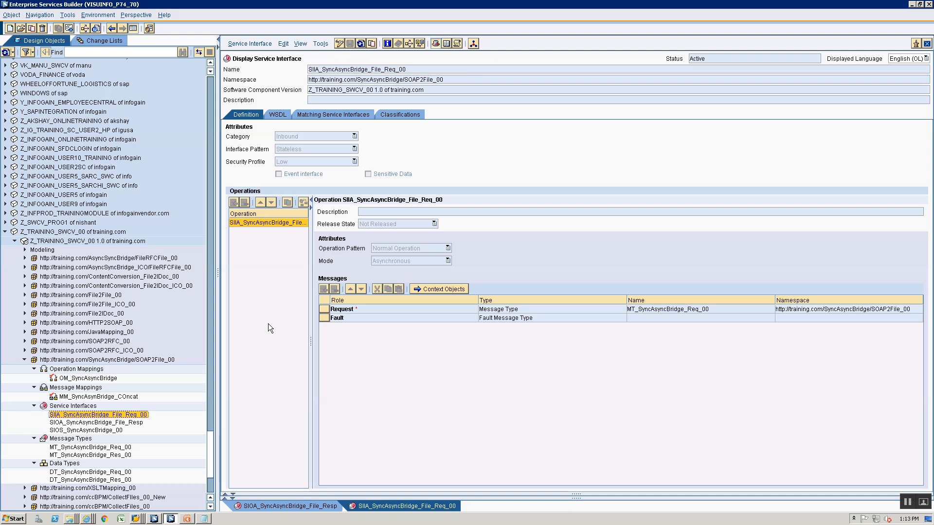
{"action": "left_click", "coordinate": [340, 43]}
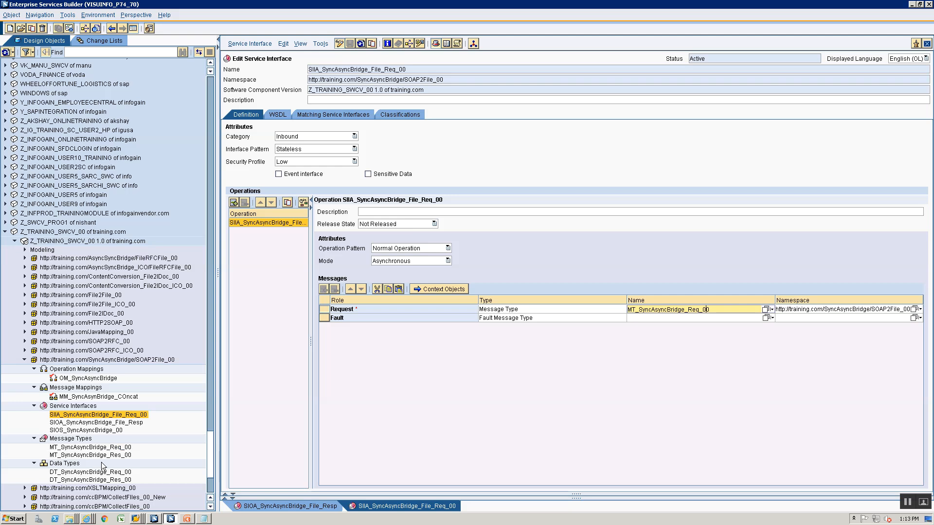
{"action": "left_click_drag", "start_coordinate": [100, 459], "coordinate": [647, 313]}
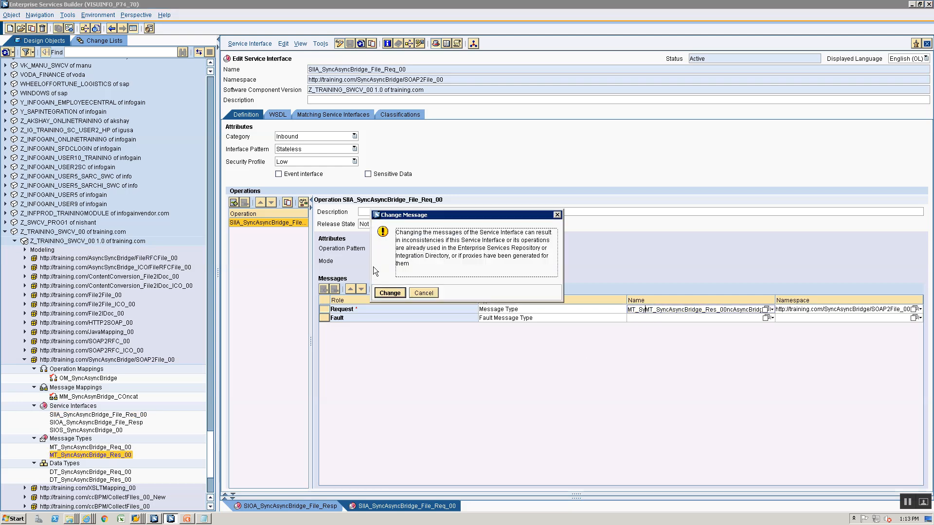
{"action": "left_click", "coordinate": [425, 294]}
Replace the request message with MT_SyncAsyncBridge_Res_00, save the interface, and reopen OM_SyncAsyncBridge
{"action": "left_click", "coordinate": [673, 309]}
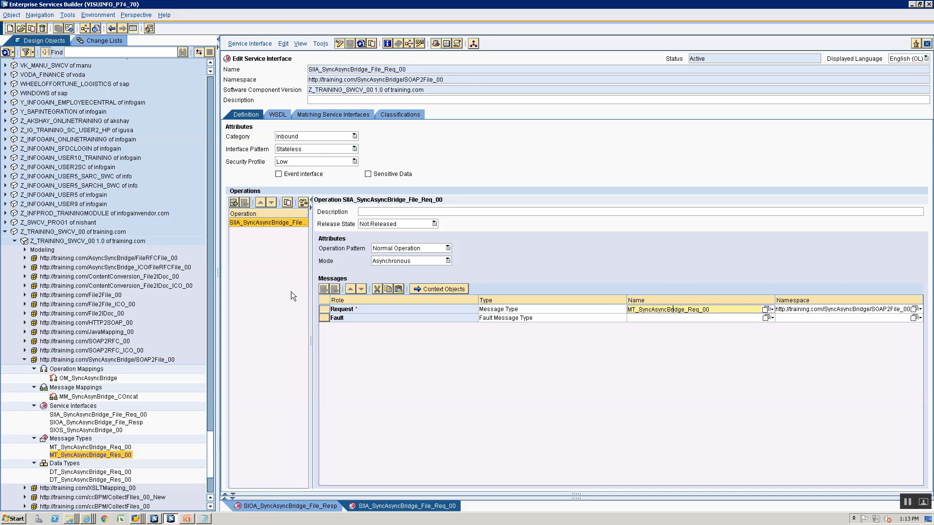
{"action": "left_click", "coordinate": [732, 317]}
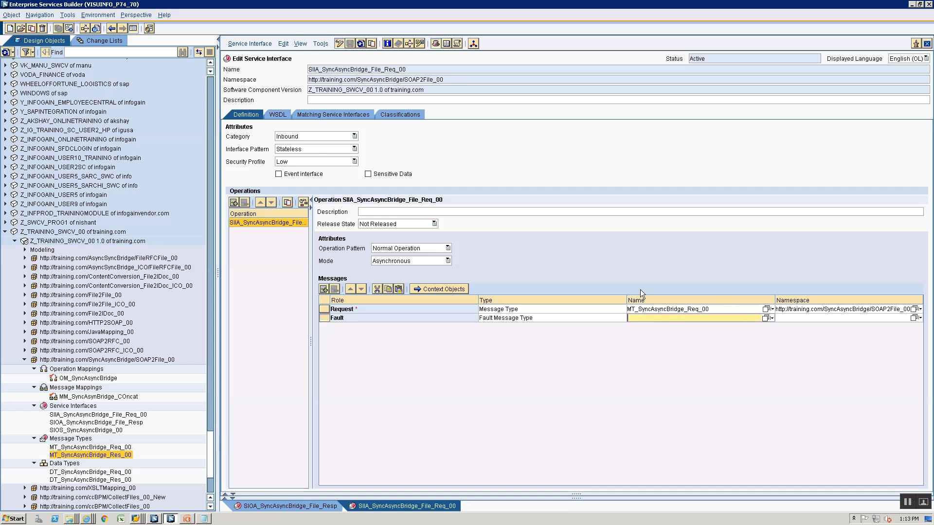
{"action": "left_click", "coordinate": [652, 309]}
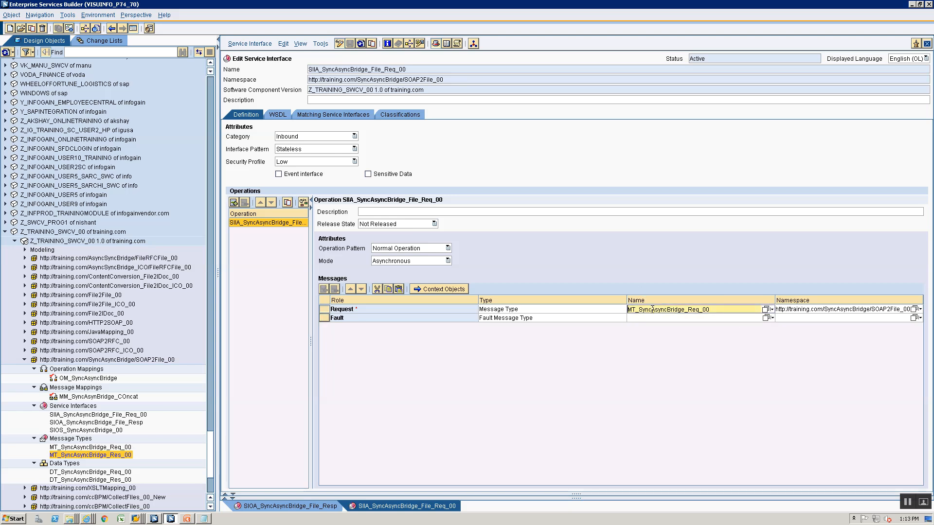
{"action": "double_click", "coordinate": [652, 309]}
{"action": "key", "text": "Delete"}
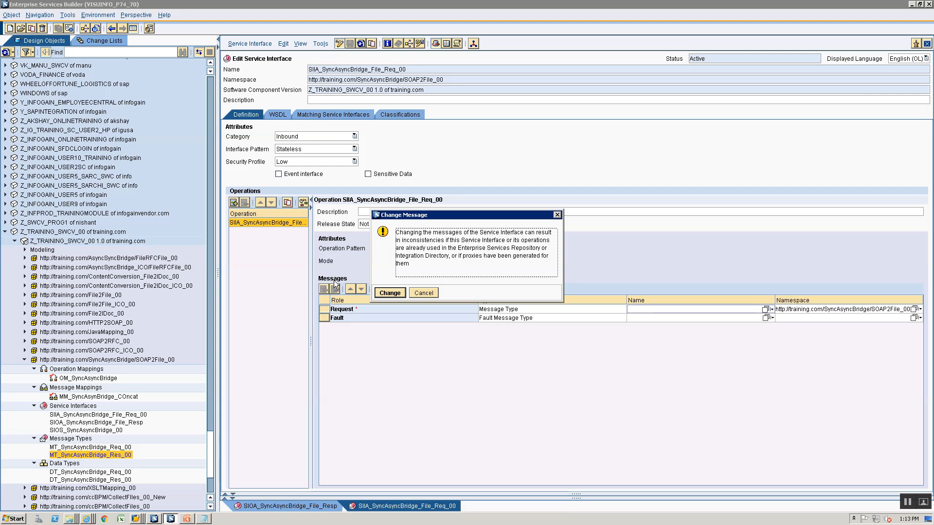
{"action": "left_click", "coordinate": [394, 293]}
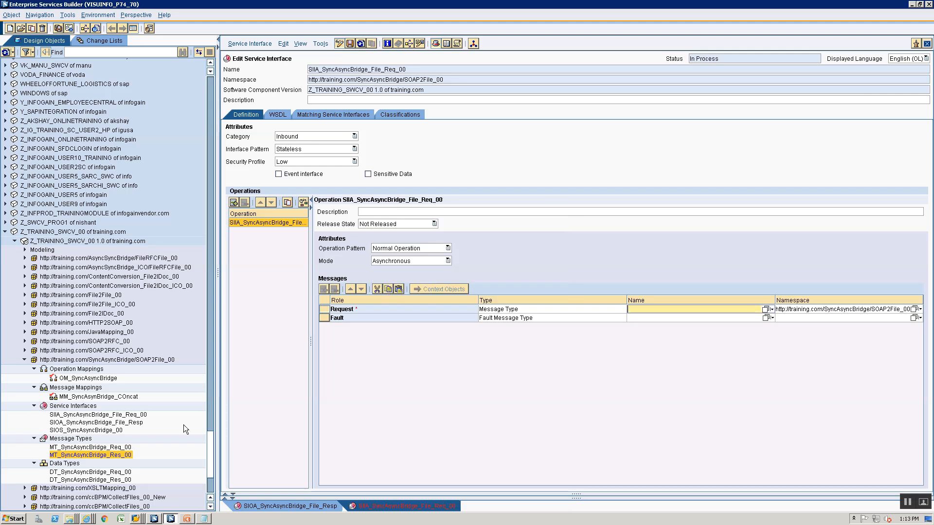
{"action": "left_click_drag", "start_coordinate": [83, 461], "coordinate": [655, 307]}
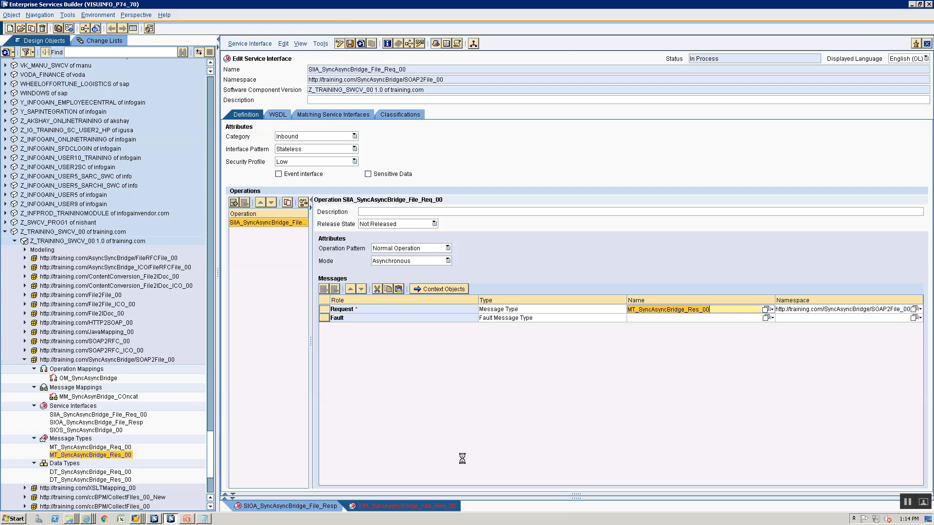
{"action": "key", "text": "ctrl+s"}
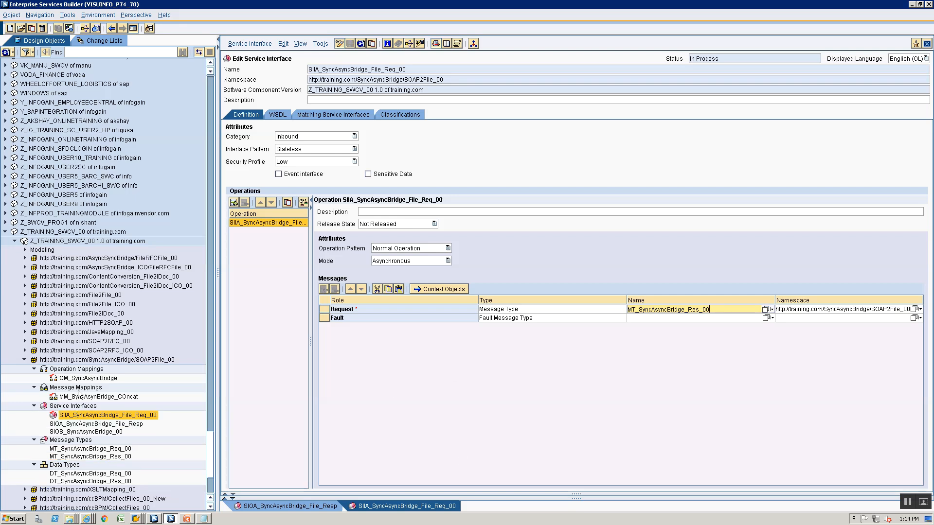
{"action": "double_click", "coordinate": [79, 378]}
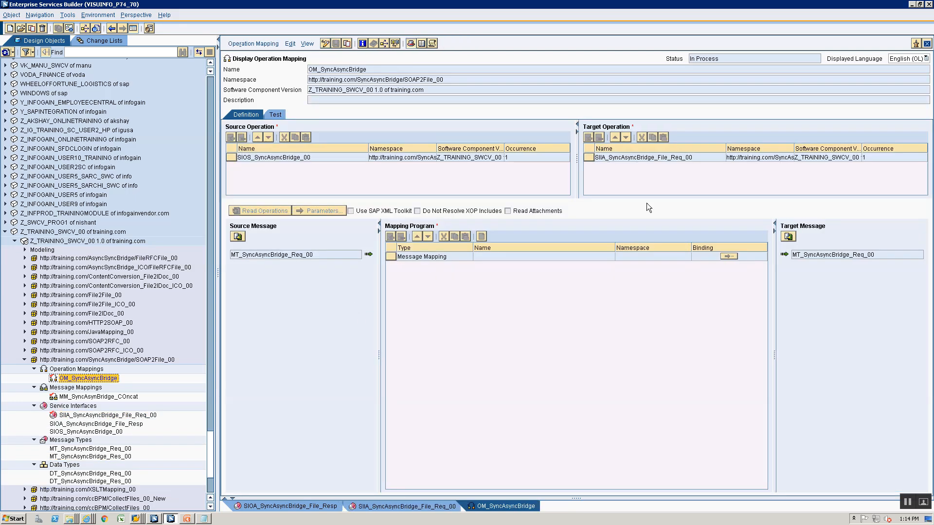
Re-read OM_SyncAsyncBridge's operations and assign MM_SyncAsynBridge_COncat as its mapping program
{"action": "left_click", "coordinate": [324, 43]}
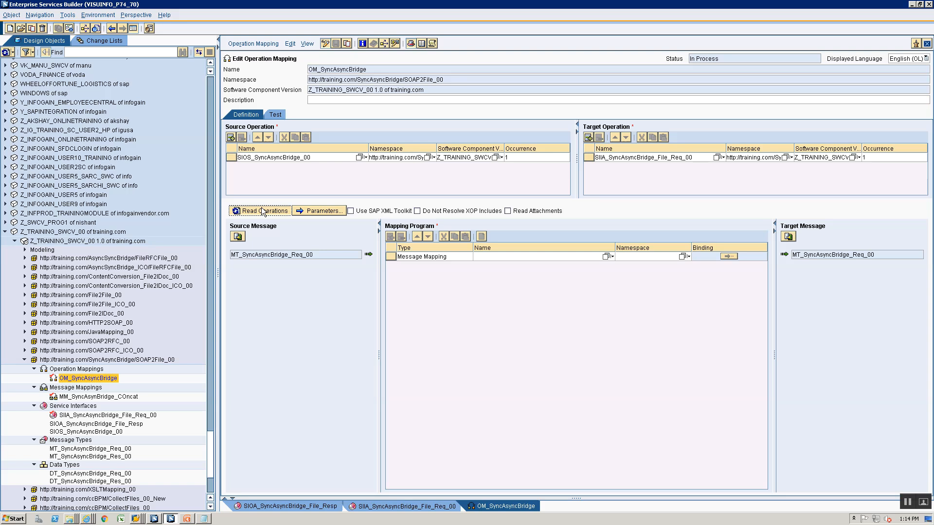
{"action": "left_click", "coordinate": [263, 211]}
{"action": "left_click", "coordinate": [605, 256]}
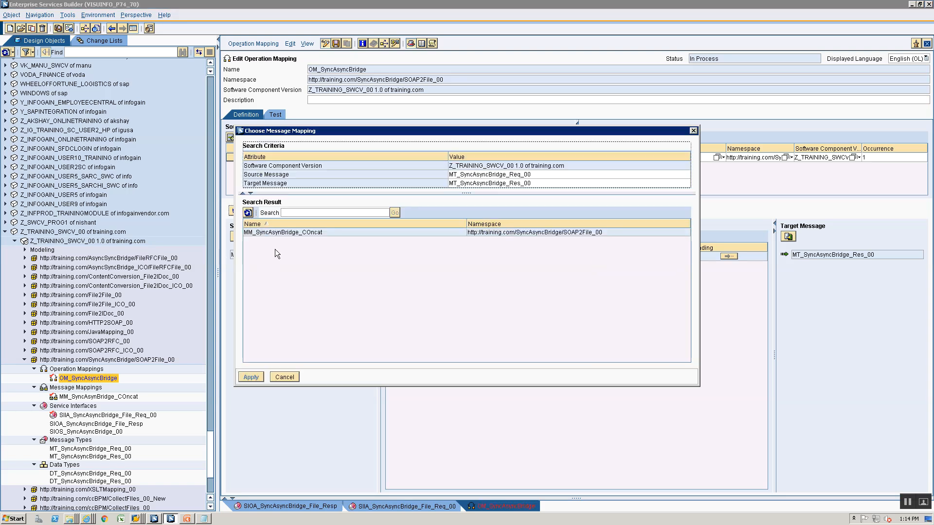
{"action": "left_click", "coordinate": [284, 233]}
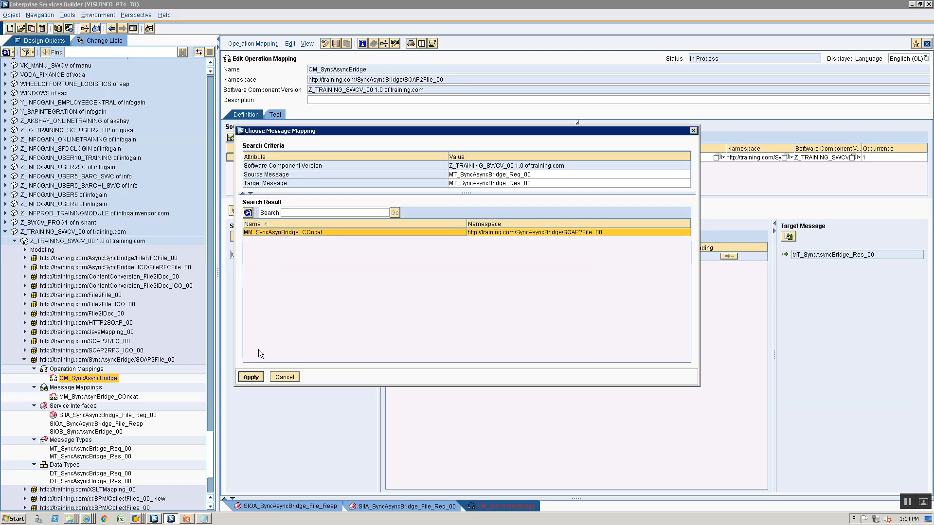
{"action": "left_click", "coordinate": [249, 380]}
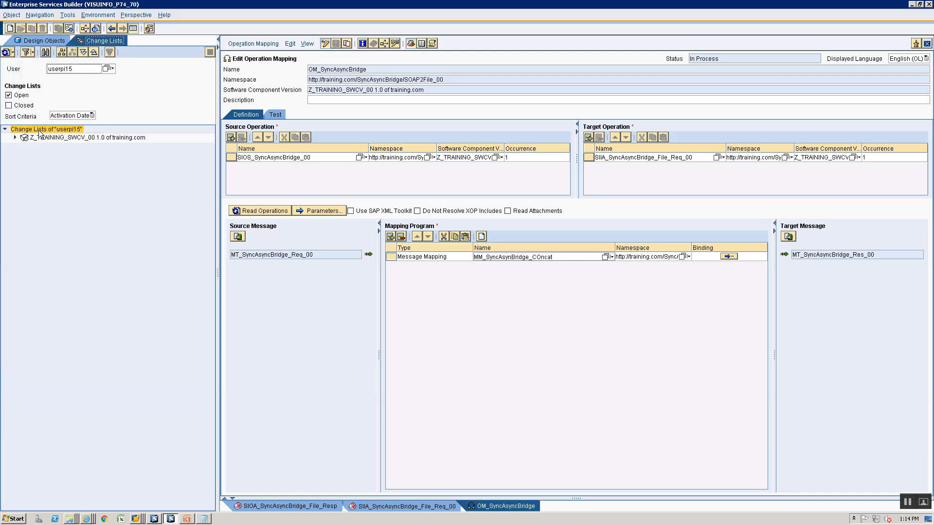
Activate all objects in the standard change list
{"action": "left_click", "coordinate": [13, 131]}
{"action": "left_click", "coordinate": [14, 138]}
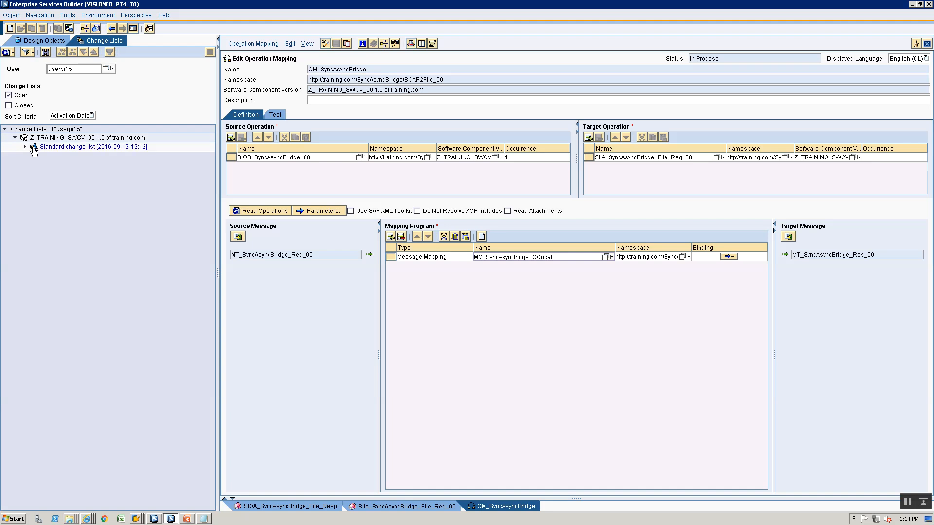
{"action": "left_click", "coordinate": [34, 147]}
{"action": "right_click", "coordinate": [34, 147]}
{"action": "left_click", "coordinate": [47, 164]}
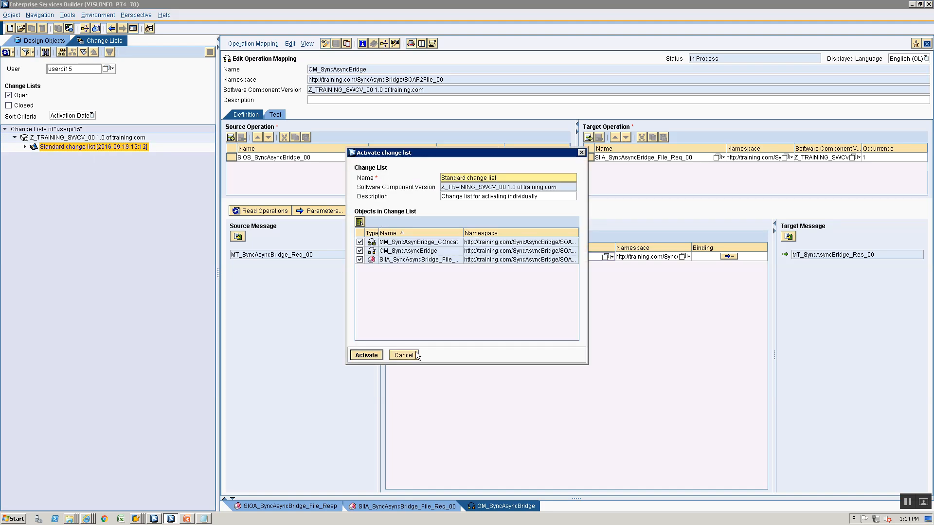
{"action": "left_click", "coordinate": [367, 355]}
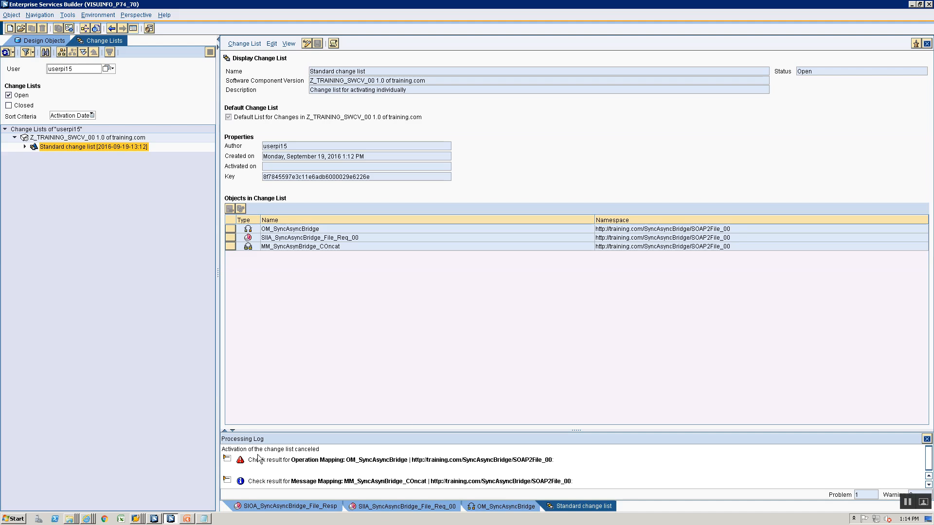
Expand the processing log to see OM_SyncAsyncBridge's synchronous/asynchronous interface mismatch
{"action": "left_click", "coordinate": [227, 460]}
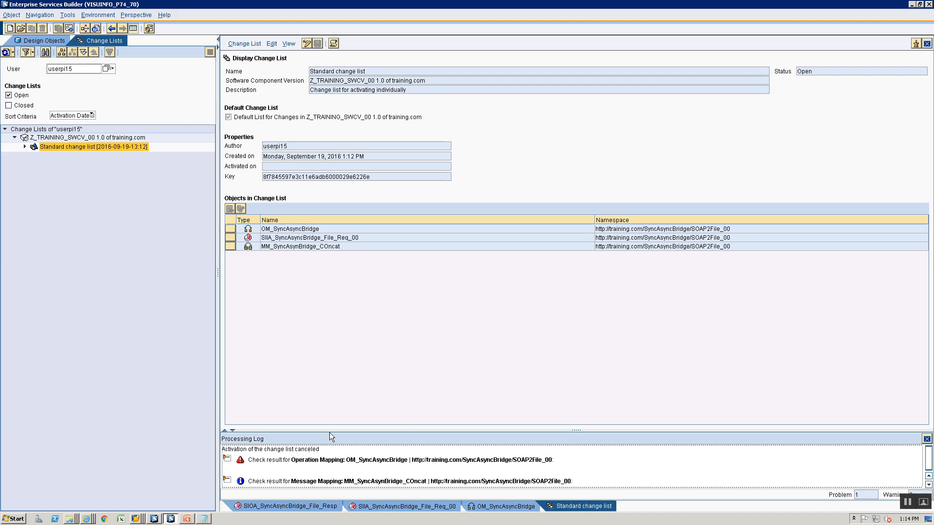
{"action": "left_click_drag", "start_coordinate": [329, 433], "coordinate": [337, 346]}
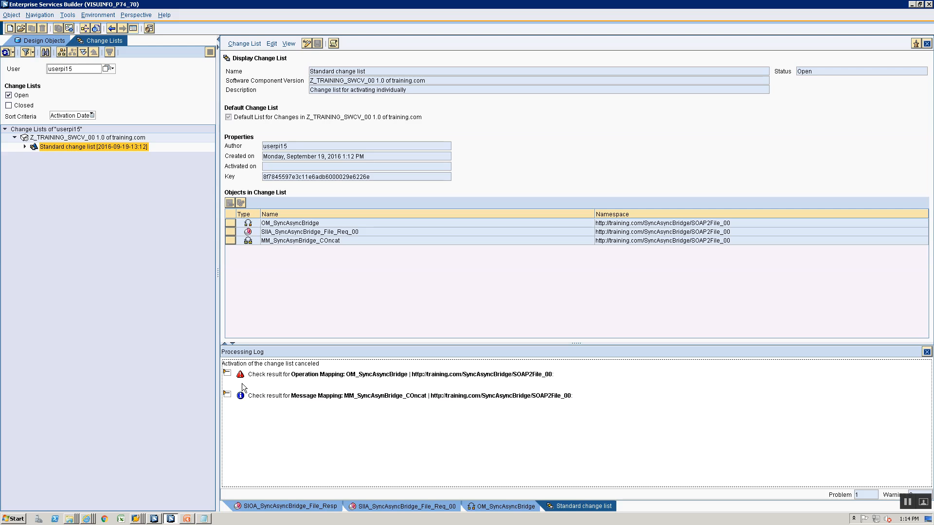
{"action": "left_click", "coordinate": [227, 374]}
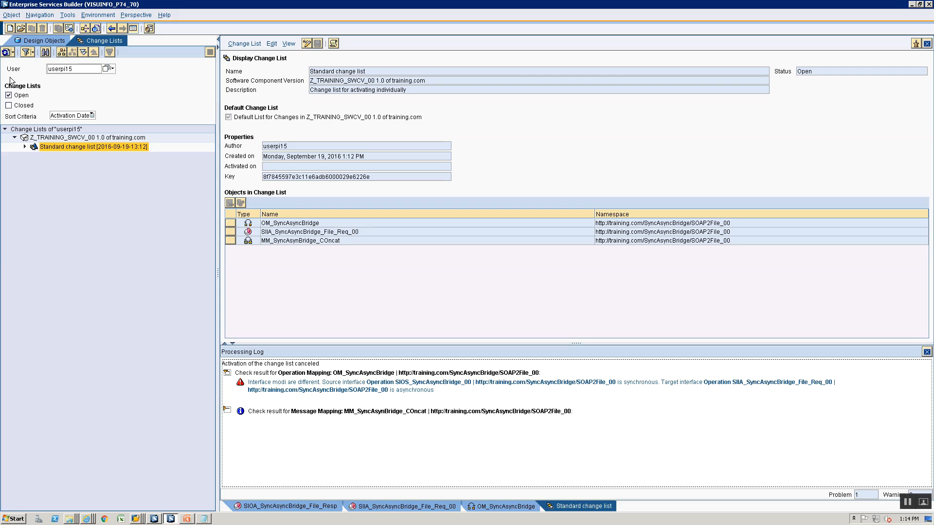
{"action": "left_click", "coordinate": [29, 42]}
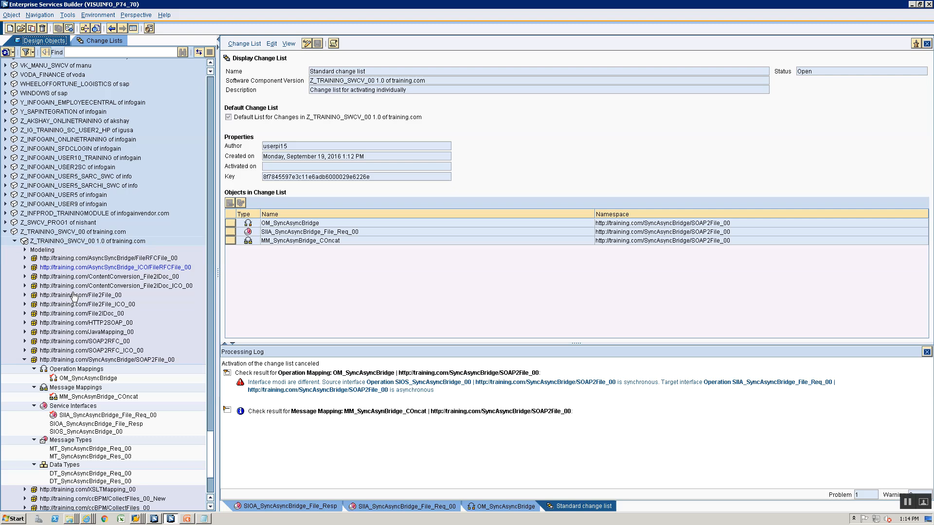
Switch SIIA_SyncAsyncBridge_File_Req_00's operation mode to Synchronous
{"action": "double_click", "coordinate": [81, 416]}
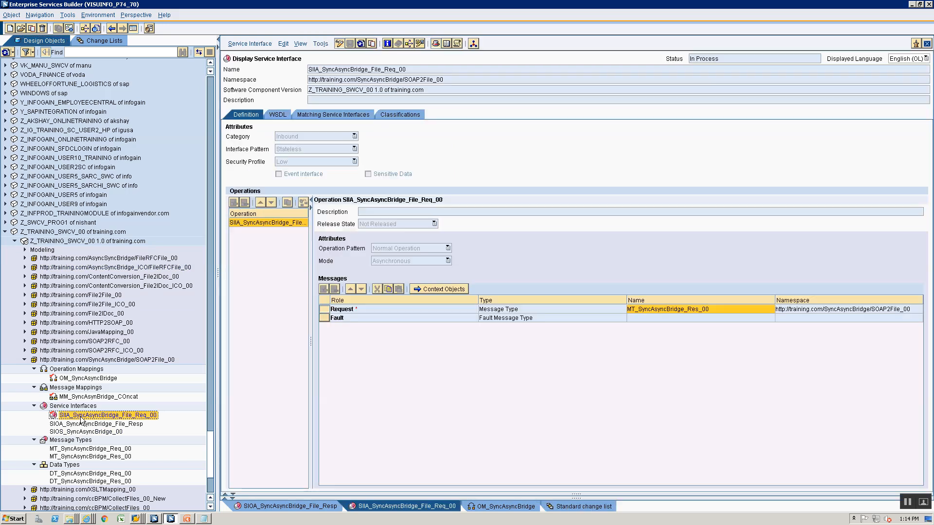
{"action": "left_click", "coordinate": [338, 45]}
{"action": "left_click", "coordinate": [382, 261]}
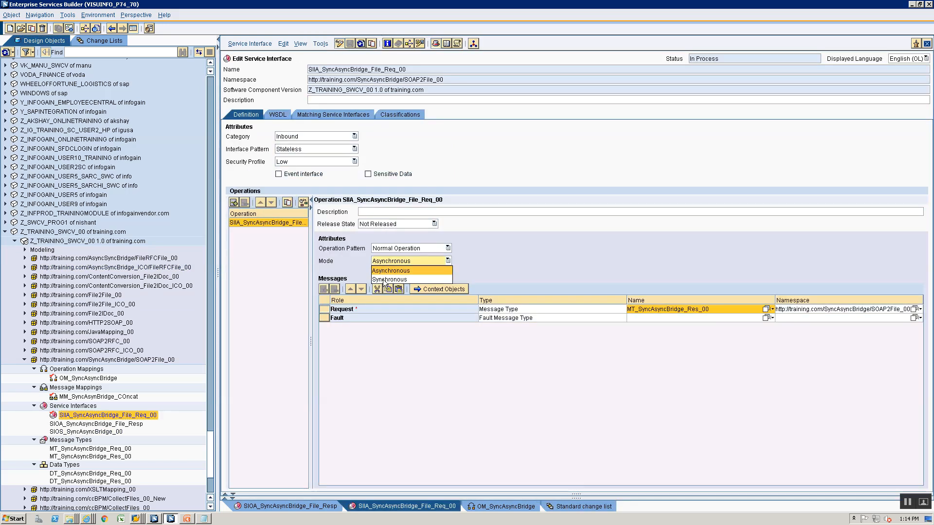
{"action": "left_click", "coordinate": [384, 280]}
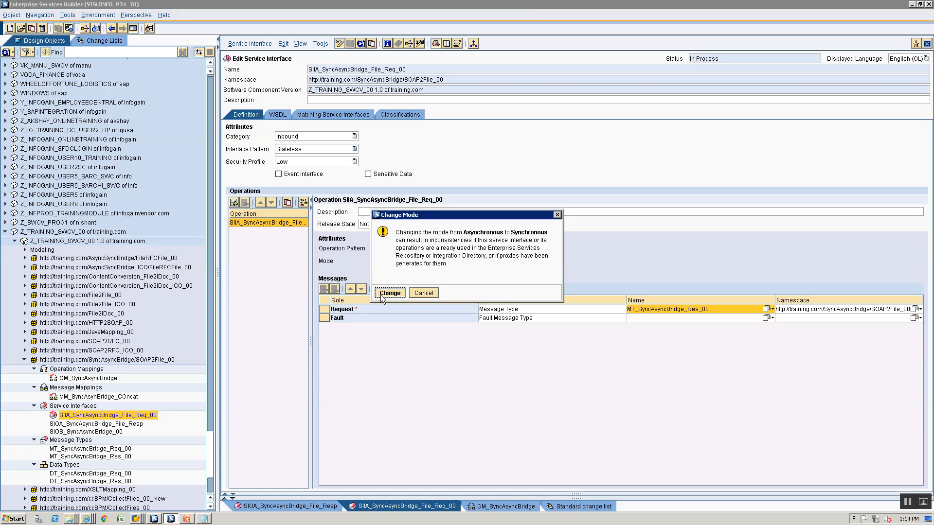
{"action": "left_click", "coordinate": [389, 293]}
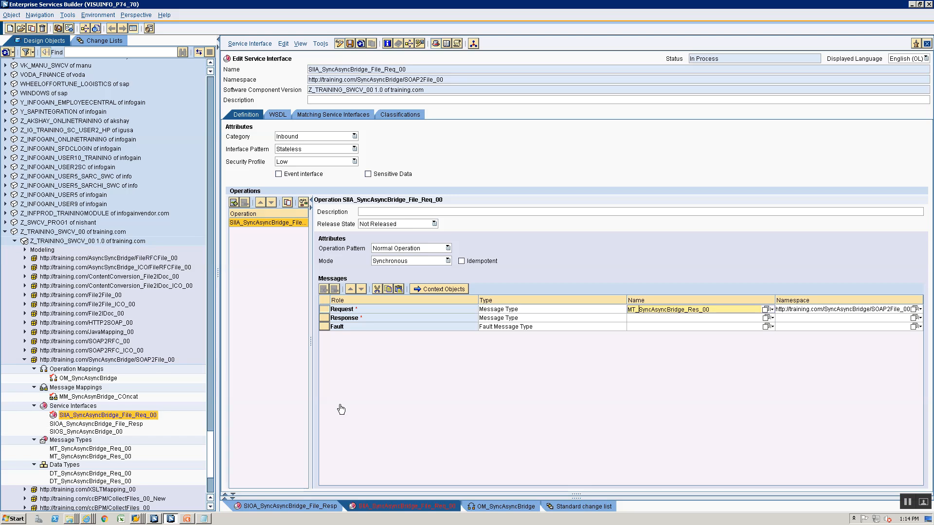
Set both request and response messages to MT_SyncAsyncBridge_Res_00 and save the interface
{"action": "left_click", "coordinate": [723, 310]}
{"action": "left_click_drag", "start_coordinate": [723, 309], "coordinate": [612, 305]}
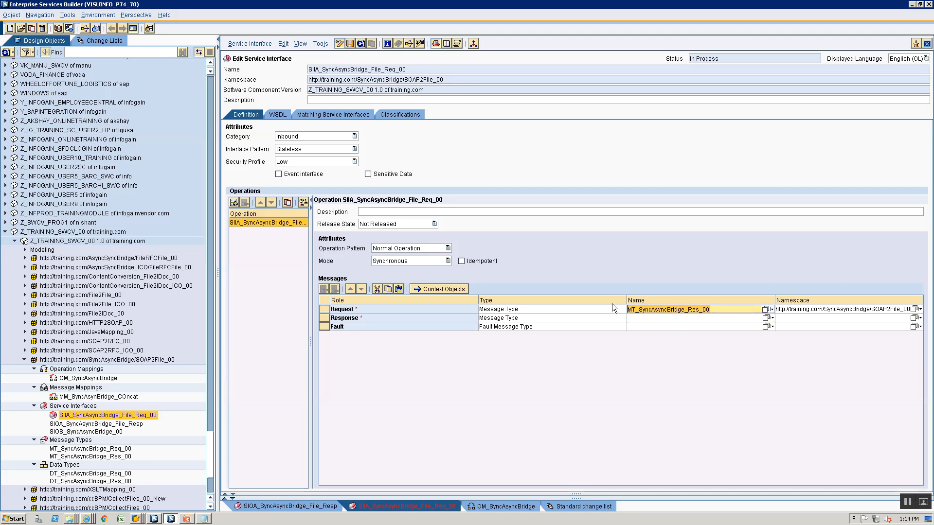
{"action": "key", "text": "BackSpace"}
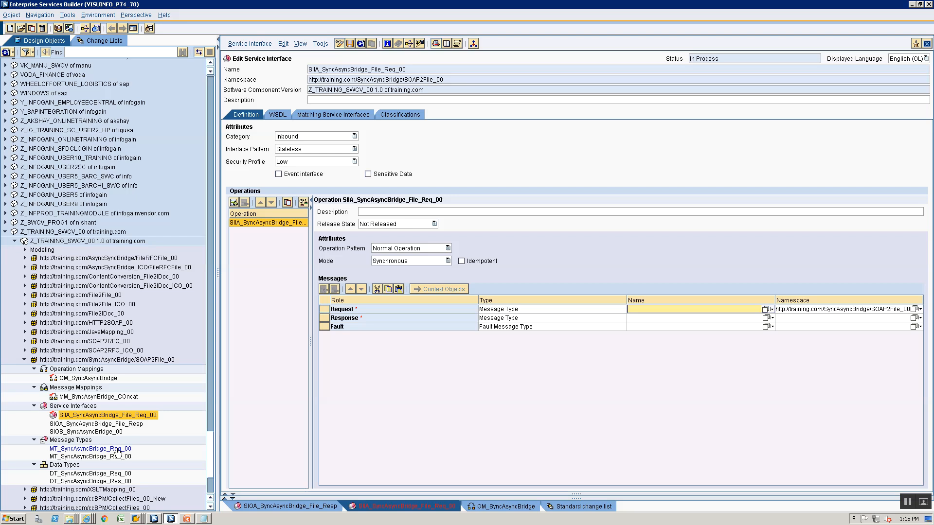
{"action": "left_click_drag", "start_coordinate": [117, 451], "coordinate": [644, 311]}
{"action": "left_click_drag", "start_coordinate": [91, 456], "coordinate": [672, 319]}
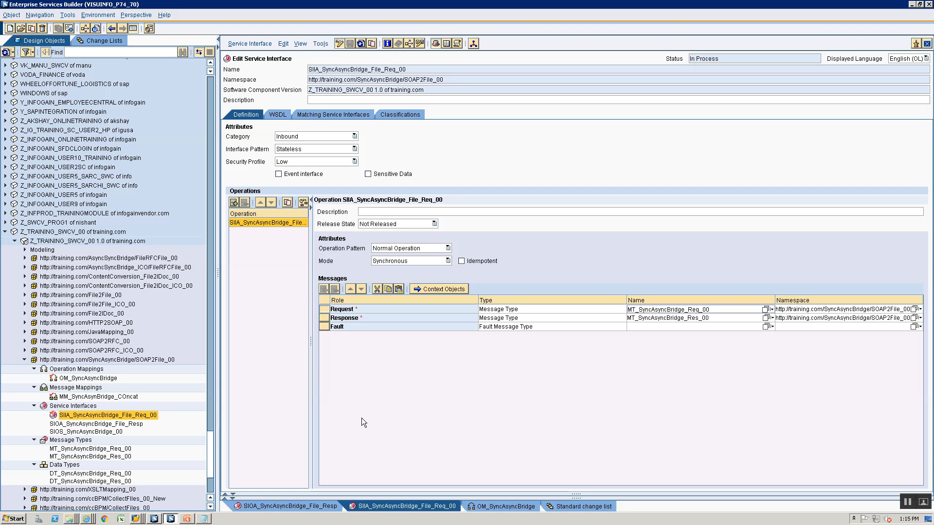
{"action": "left_click", "coordinate": [686, 318]}
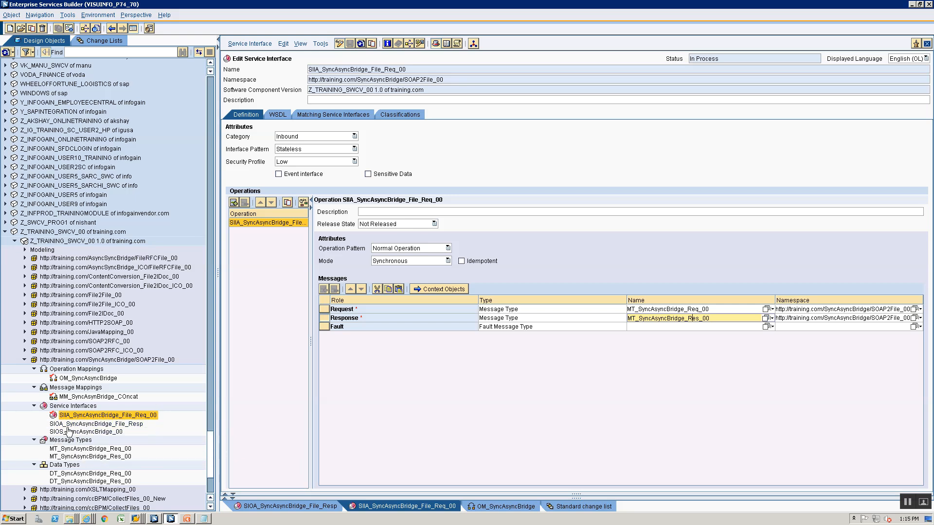
{"action": "left_click_drag", "start_coordinate": [99, 458], "coordinate": [684, 310]}
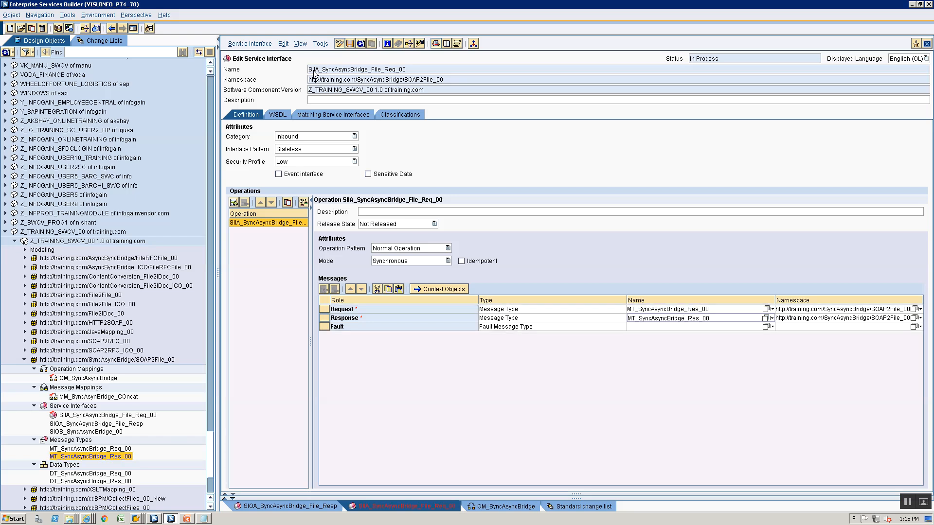
{"action": "left_click", "coordinate": [663, 313]}
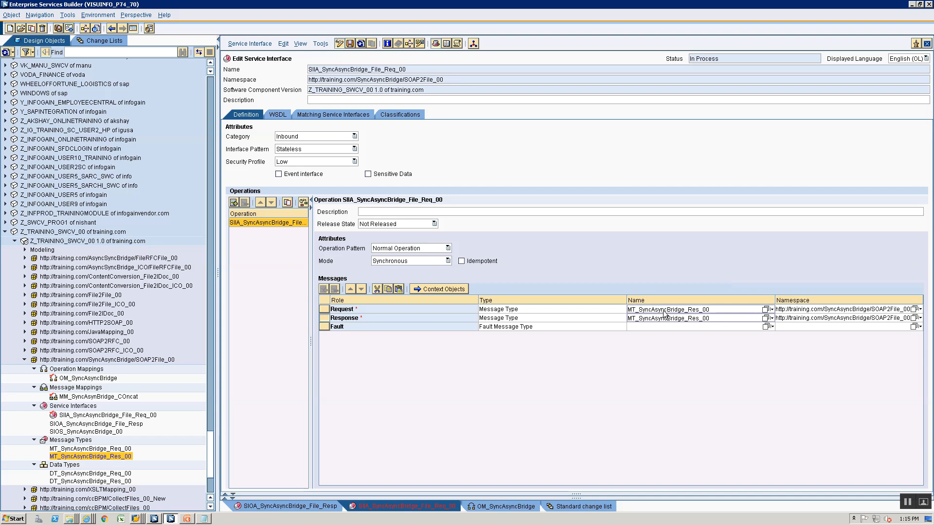
{"action": "key", "text": "ctrl+s"}
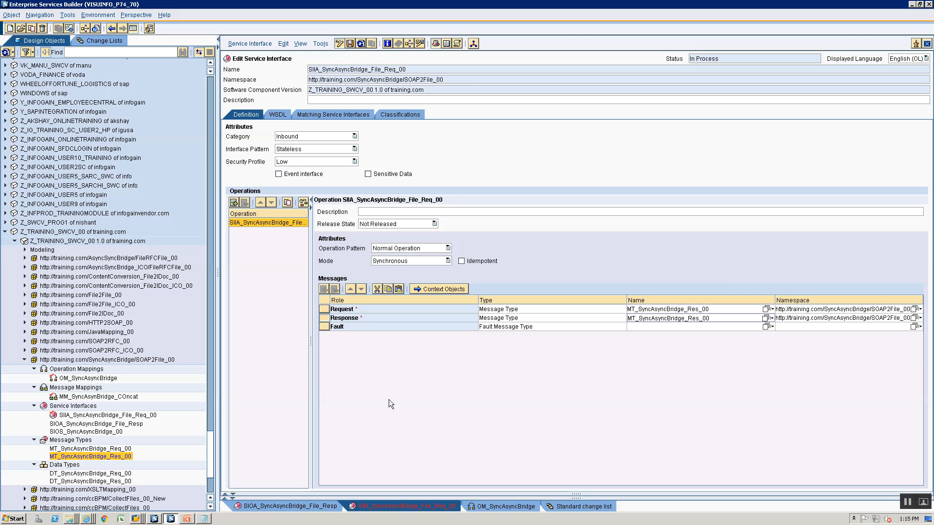
{"action": "left_click", "coordinate": [505, 506]}
Re-read OM_SyncAsyncBridge's source and target operations and check its request and response sides
{"action": "left_click", "coordinate": [326, 44]}
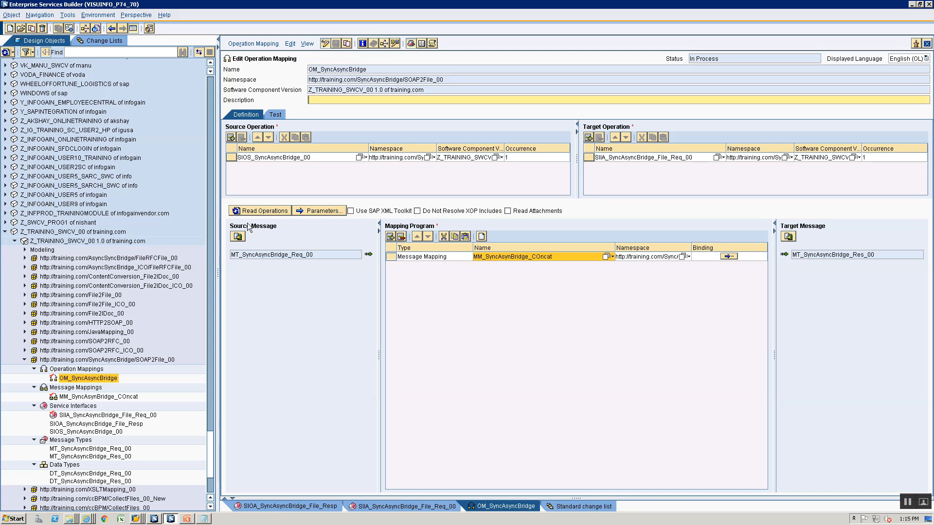
{"action": "left_click", "coordinate": [256, 213]}
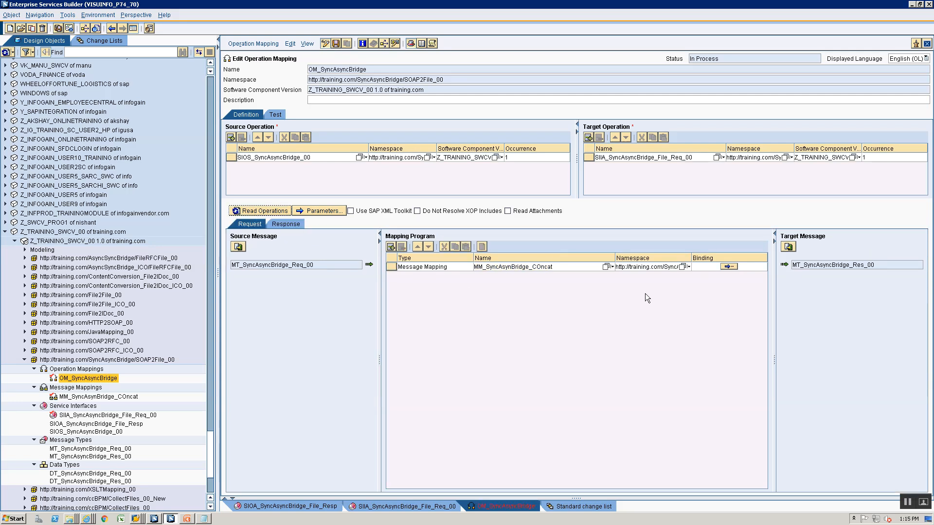
{"action": "left_click", "coordinate": [277, 224]}
{"action": "left_click", "coordinate": [253, 225]}
Activate the standard change list successfully and return to the Design Objects tree
{"action": "left_click", "coordinate": [100, 42]}
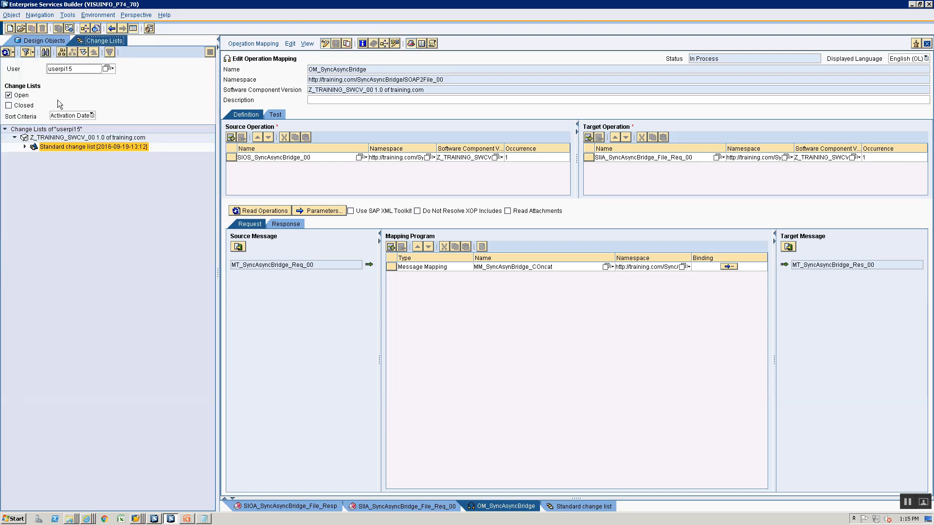
{"action": "right_click", "coordinate": [48, 149]}
{"action": "left_click", "coordinate": [63, 154]}
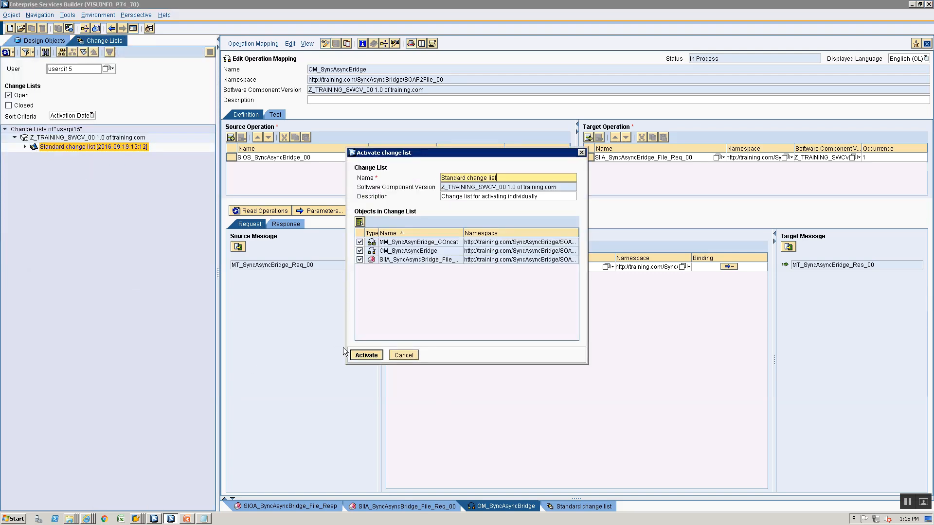
{"action": "left_click", "coordinate": [366, 356]}
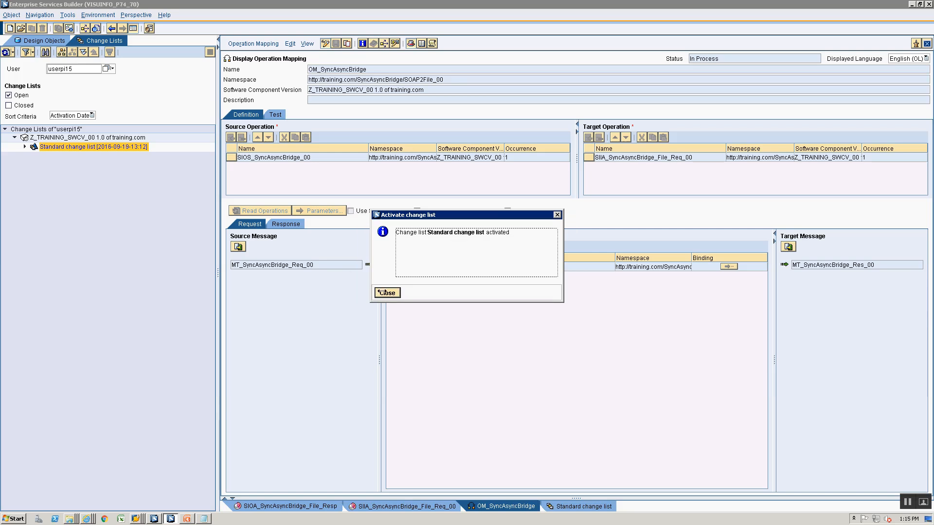
{"action": "left_click", "coordinate": [384, 293]}
{"action": "left_click", "coordinate": [95, 17]}
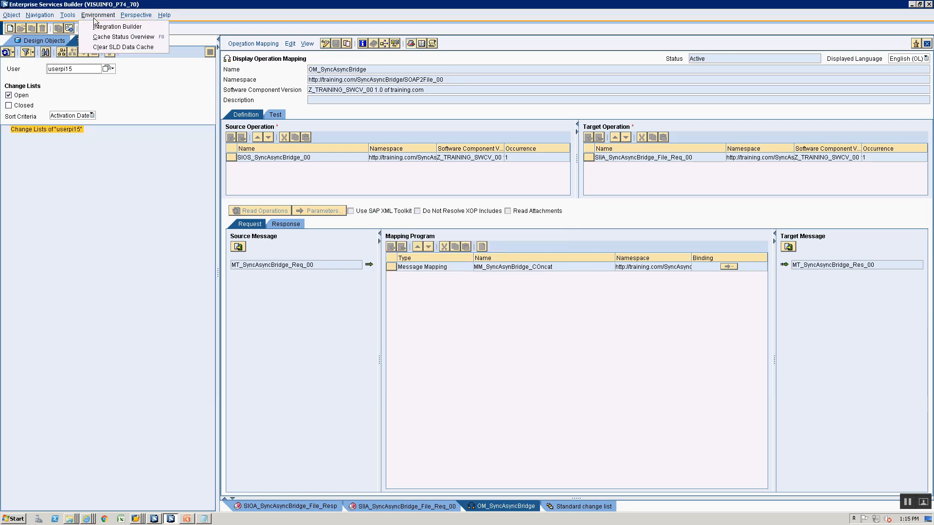
{"action": "left_click", "coordinate": [359, 346]}
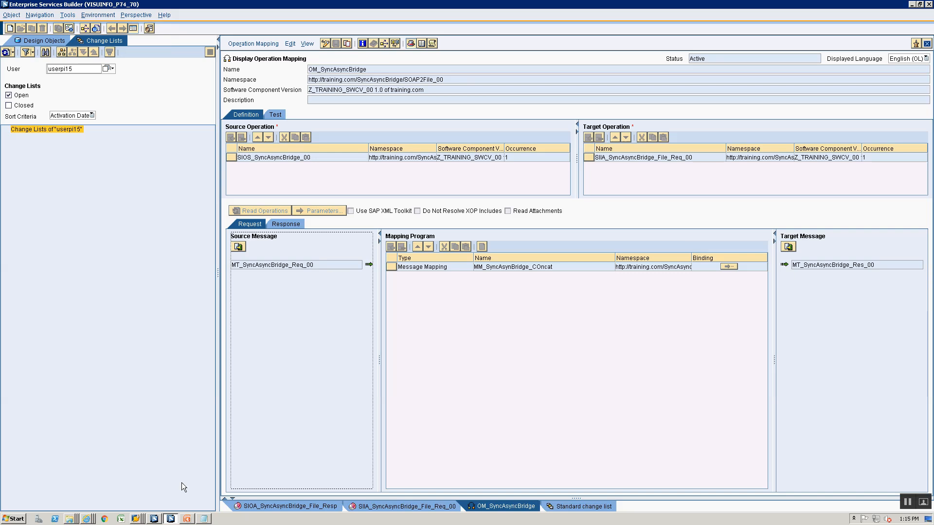
{"action": "left_click", "coordinate": [154, 519]}
{"action": "left_click", "coordinate": [169, 519]}
{"action": "left_click", "coordinate": [28, 43]}
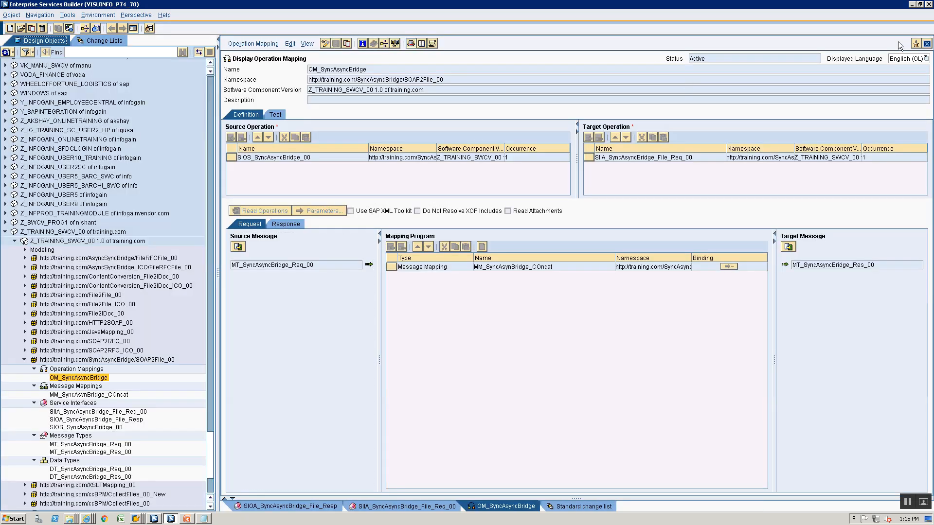
Review SIIA_SyncAsyncBridge_File_Req_00, MM_SyncAsynBridge_COncat and OM_SyncAsyncBridge, then go to Integration Builder
{"action": "left_click", "coordinate": [927, 44]}
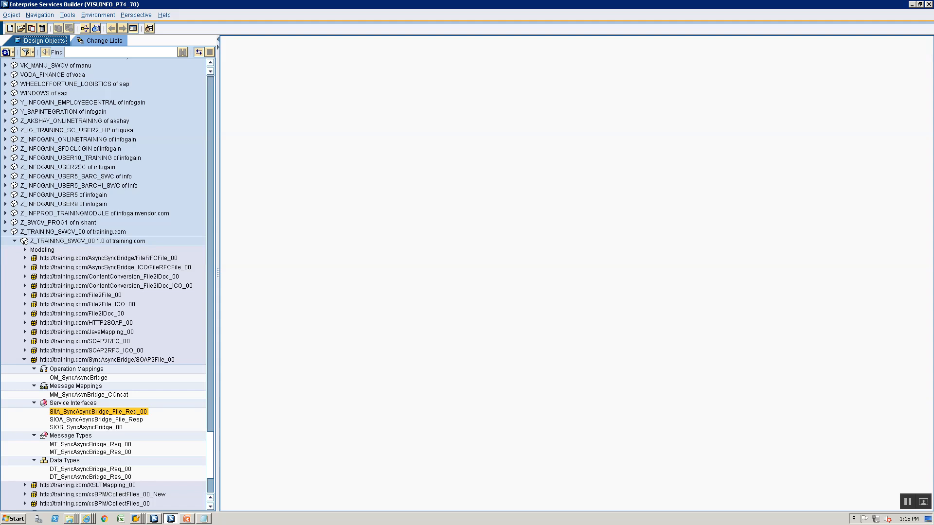
{"action": "double_click", "coordinate": [61, 411]}
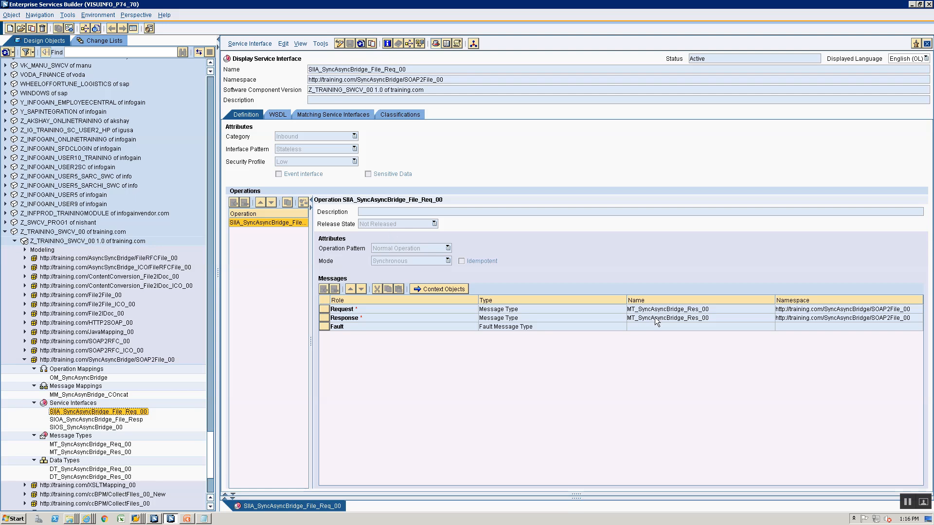
{"action": "double_click", "coordinate": [106, 395]}
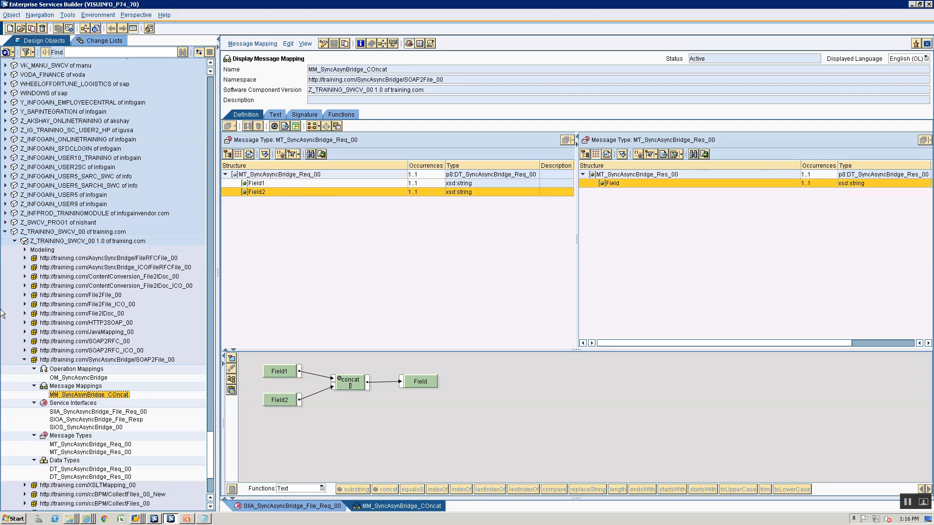
{"action": "left_click", "coordinate": [72, 378]}
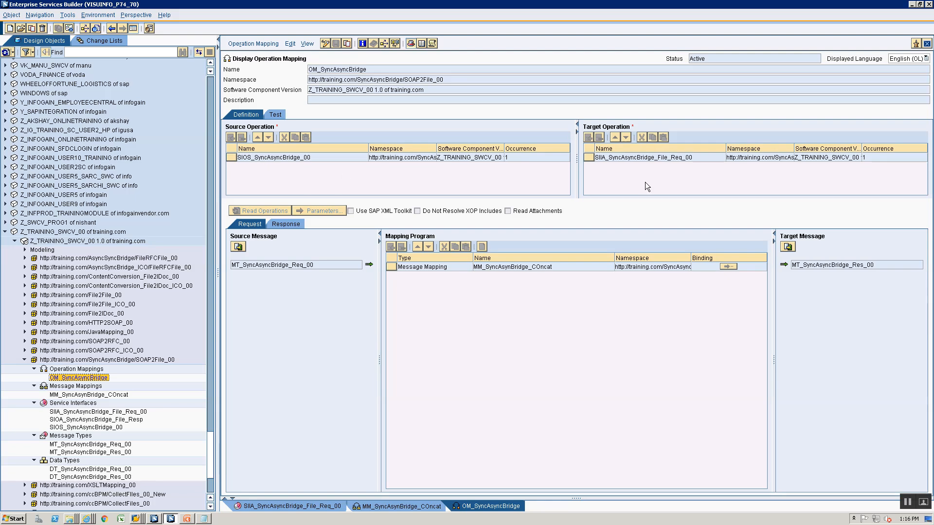
{"action": "left_click", "coordinate": [154, 519]}
Create a new integrated configuration in the SyncAsyncBridge_SOAP2File_00 folder
{"action": "left_click", "coordinate": [68, 294]}
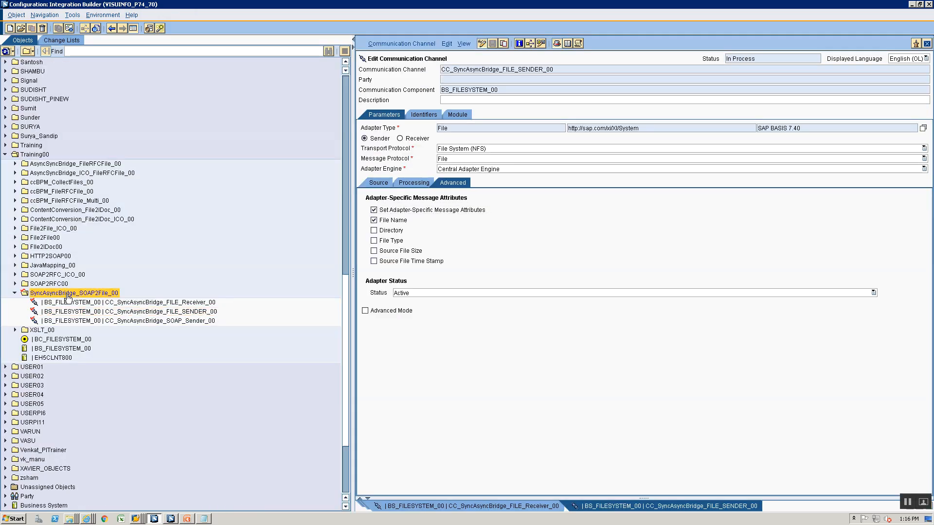
{"action": "right_click", "coordinate": [72, 296]}
{"action": "left_click", "coordinate": [80, 300]}
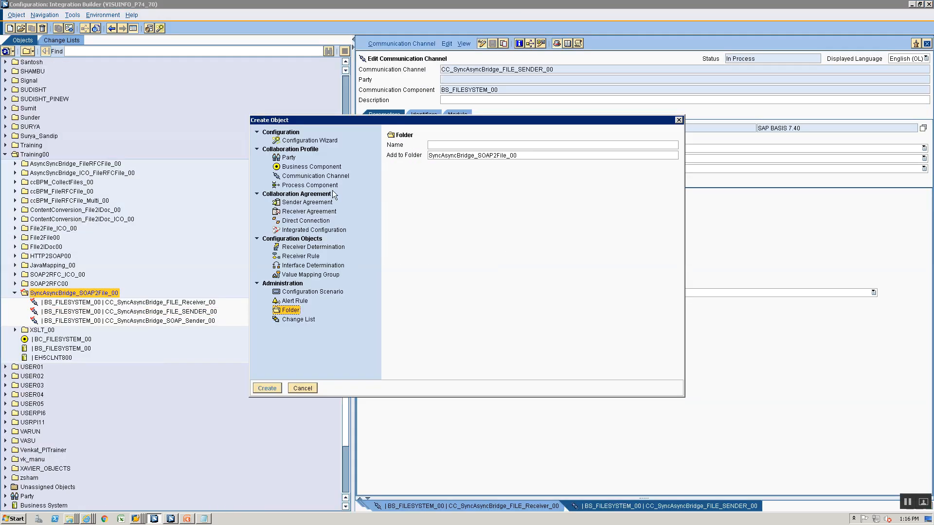
{"action": "left_click", "coordinate": [309, 231]}
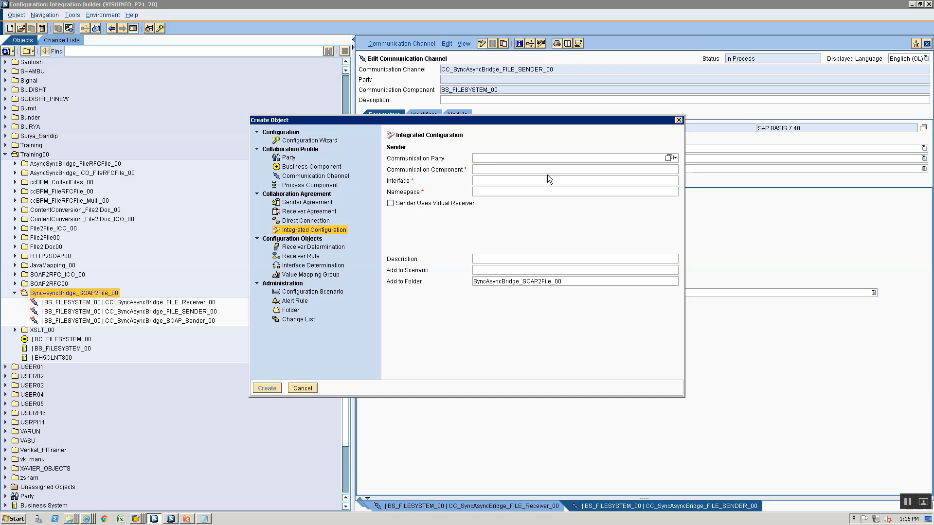
Enter BS_FILESYSTEM_00 as sender communication component, then switch back to Enterprise Services Builder
{"action": "left_click", "coordinate": [548, 170]}
{"action": "type", "text": "BS_FILESYSTEM_00"}
{"action": "key", "text": "Down"}
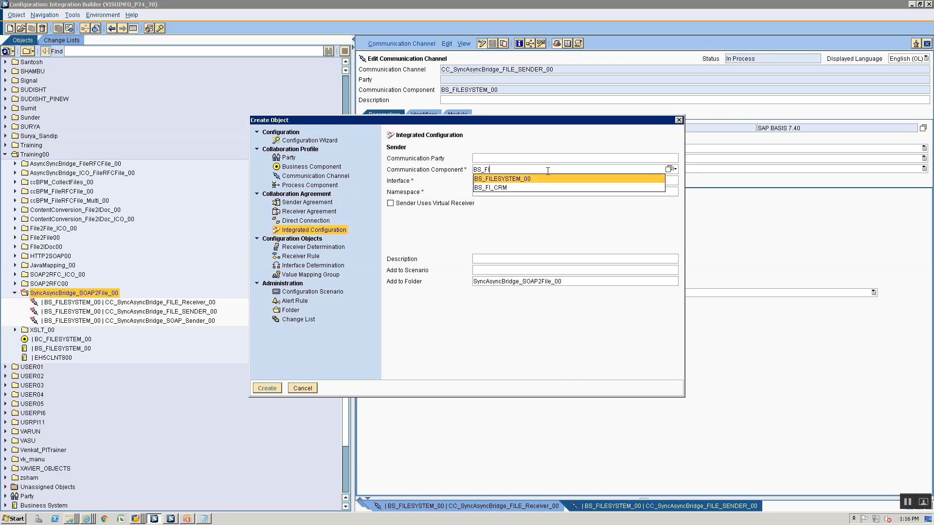
{"action": "key", "text": "Return"}
{"action": "key", "text": "Tab"}
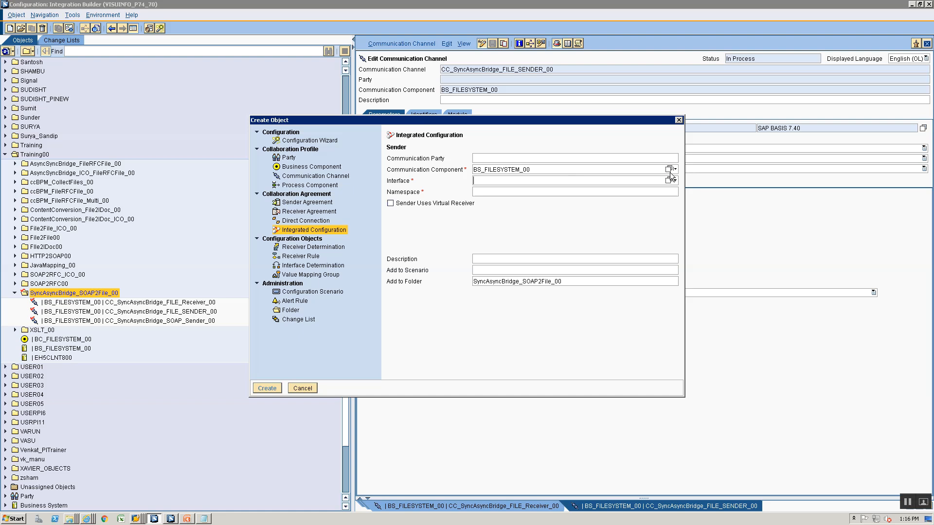
{"action": "key", "text": "alt+Tab"}
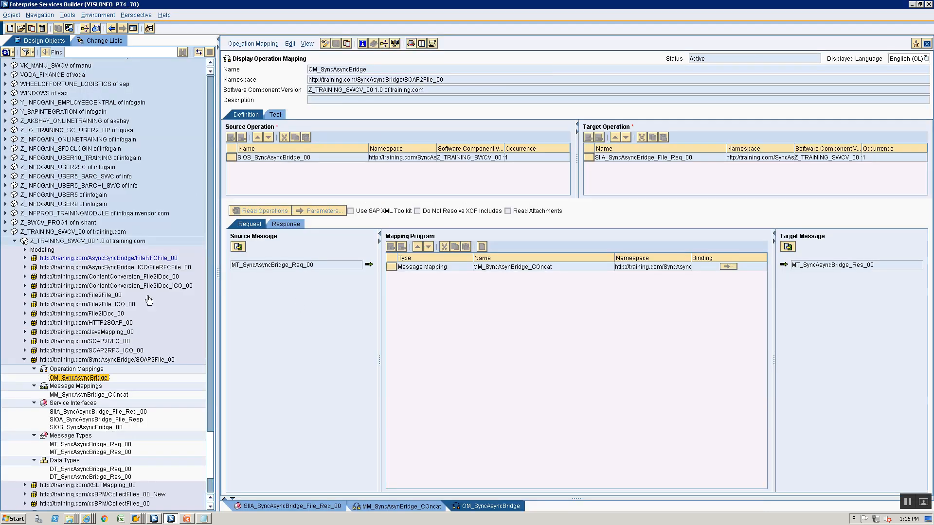
Open SIOS_SyncAsyncBridge_00 and select its interface name text for copying
{"action": "left_click", "coordinate": [74, 413]}
{"action": "left_click", "coordinate": [73, 420]}
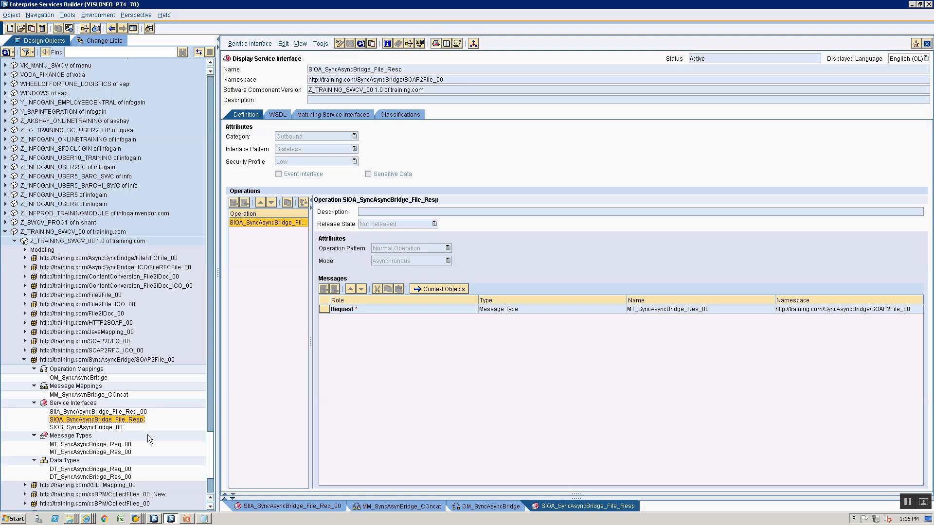
{"action": "left_click", "coordinate": [103, 428]}
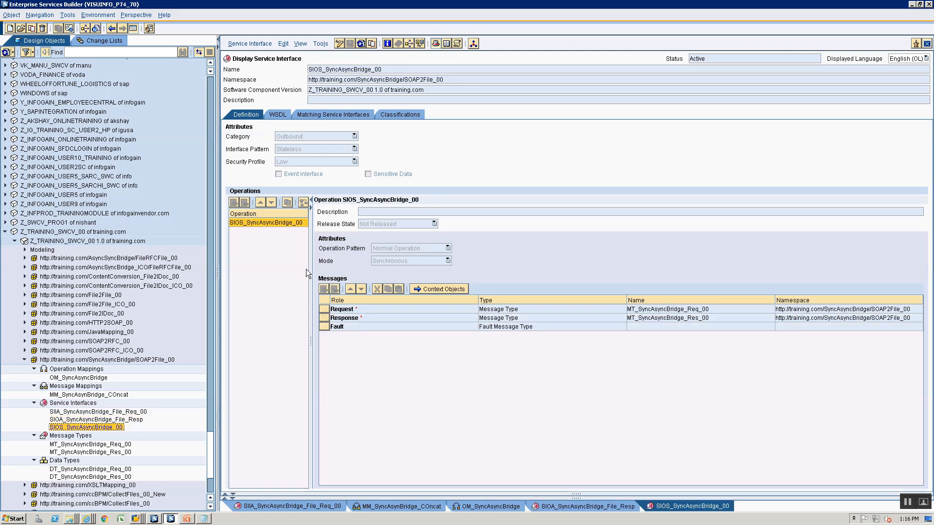
{"action": "left_click", "coordinate": [396, 70]}
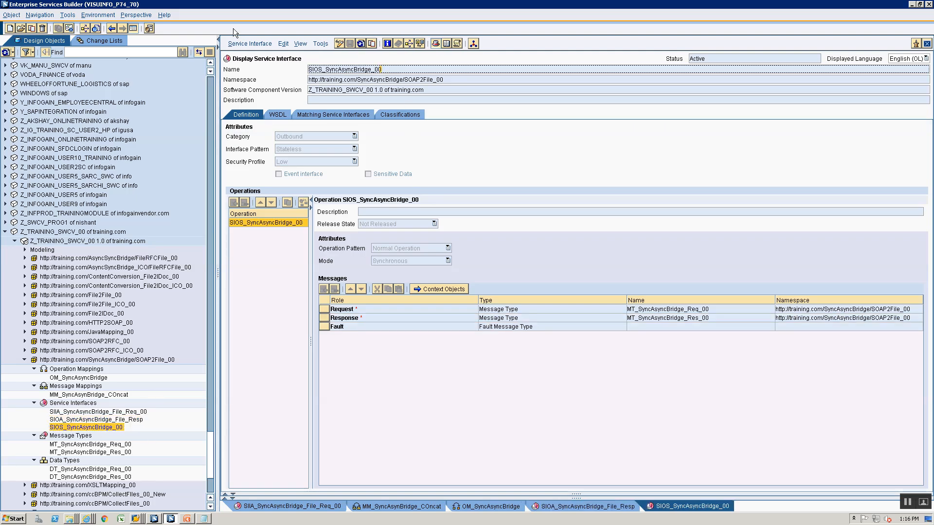
{"action": "left_click_drag", "start_coordinate": [309, 69], "coordinate": [382, 70]}
{"action": "key", "text": "ctrl+c"}
Enter SIOS_SyncAsyncBridge_00 with its namespace as the sender interface and create the integrated configuration
{"action": "key", "text": "alt+Tab"}
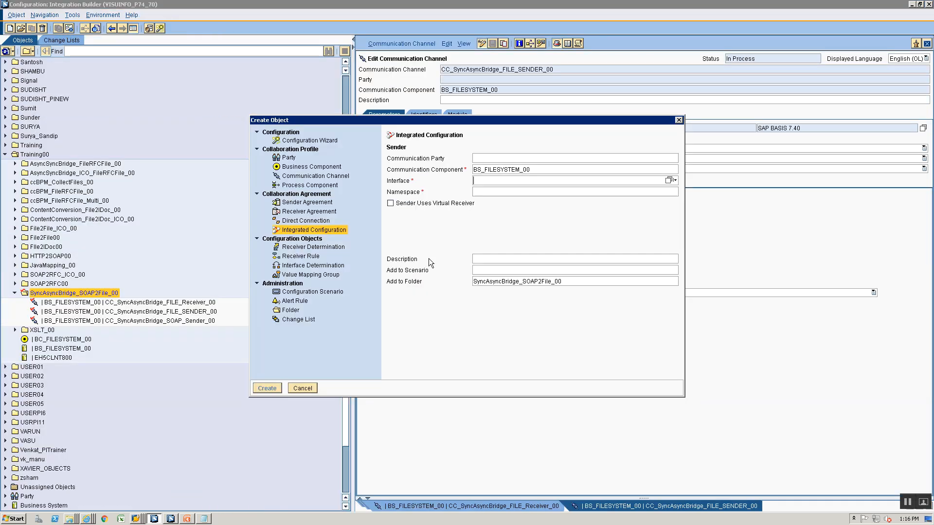
{"action": "key", "text": "ctrl+v"}
{"action": "left_click", "coordinate": [672, 191]}
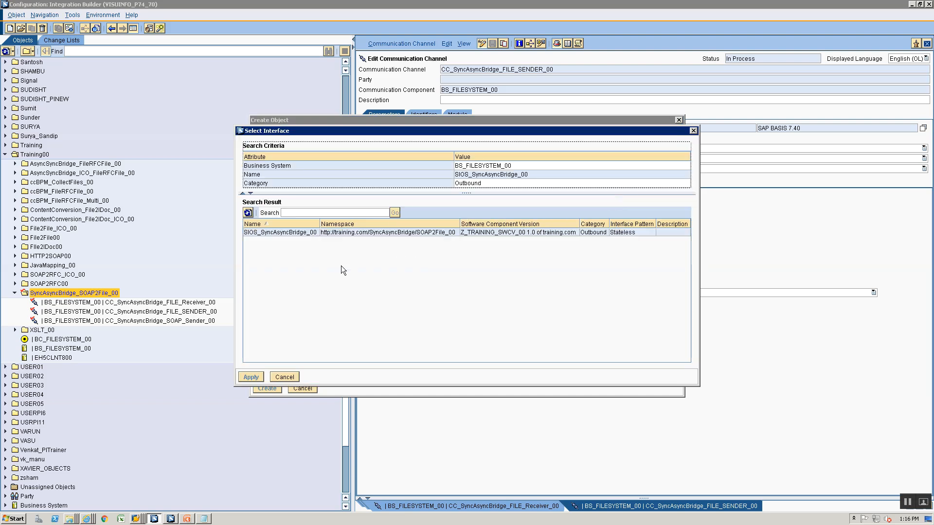
{"action": "left_click", "coordinate": [264, 232]}
{"action": "left_click", "coordinate": [251, 377]}
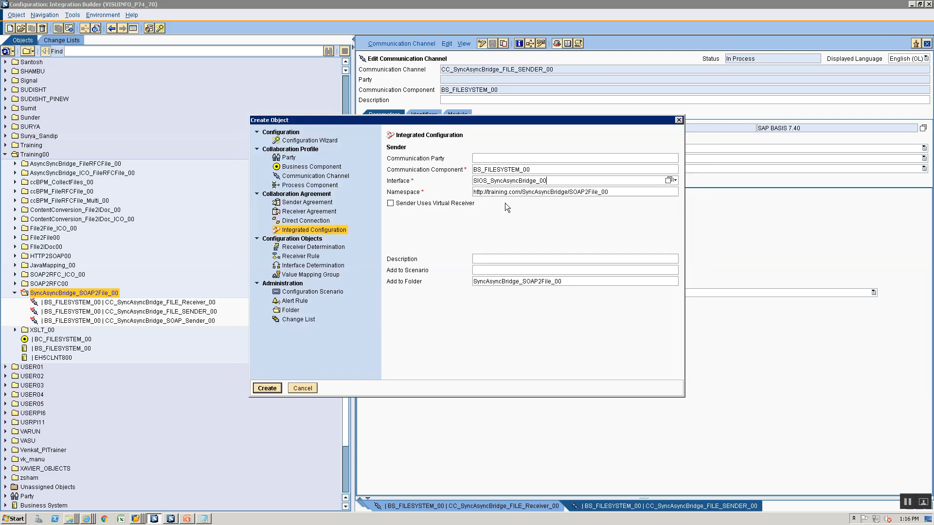
{"action": "left_click", "coordinate": [272, 388]}
Assign CC_SyncAsyncBridge_SOAP_Sender_00 as the inbound communication channel
{"action": "left_click", "coordinate": [915, 188]}
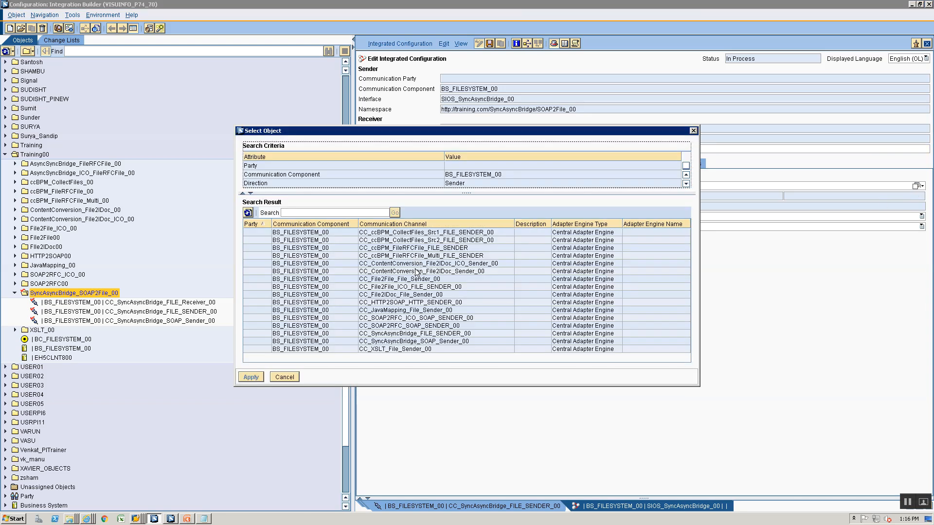
{"action": "left_click", "coordinate": [427, 342]}
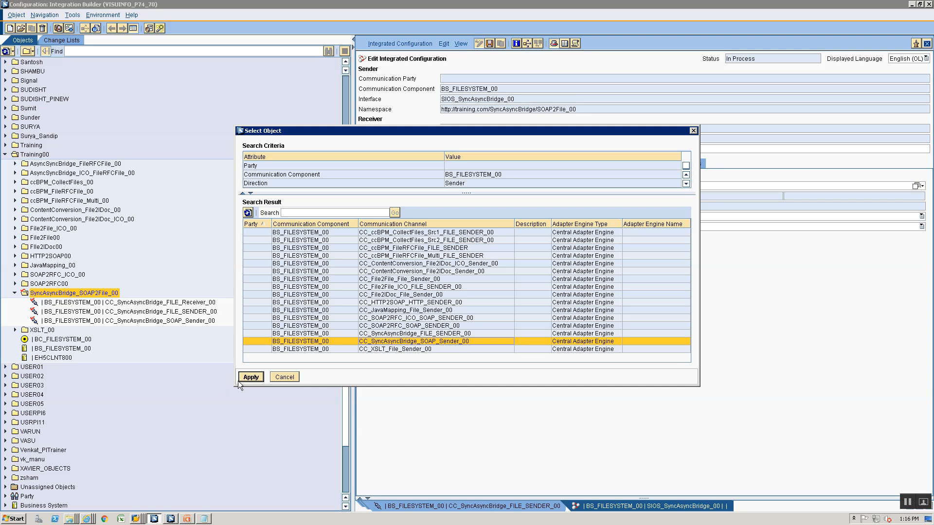
{"action": "left_click", "coordinate": [250, 378]}
Set BS_FILESYSTEM_00 as the receiver component
{"action": "left_click", "coordinate": [439, 164]}
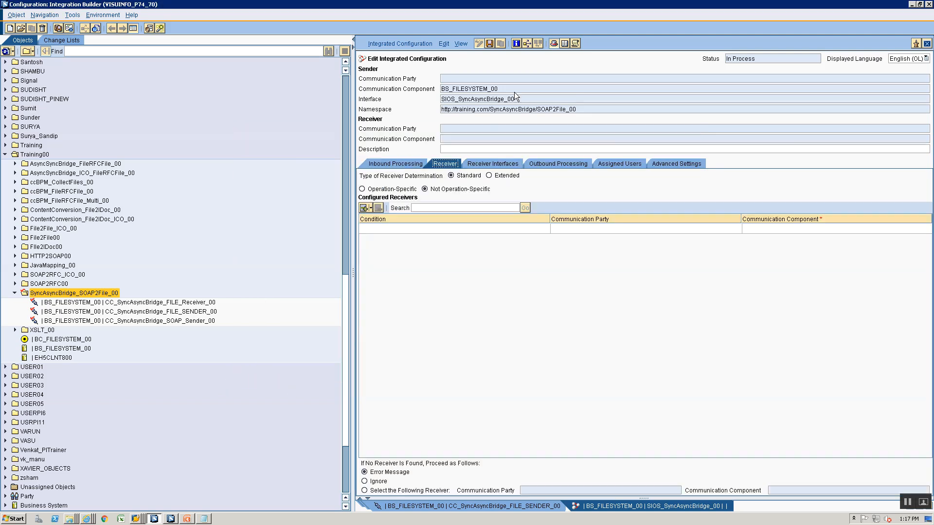
{"action": "left_click", "coordinate": [822, 228]}
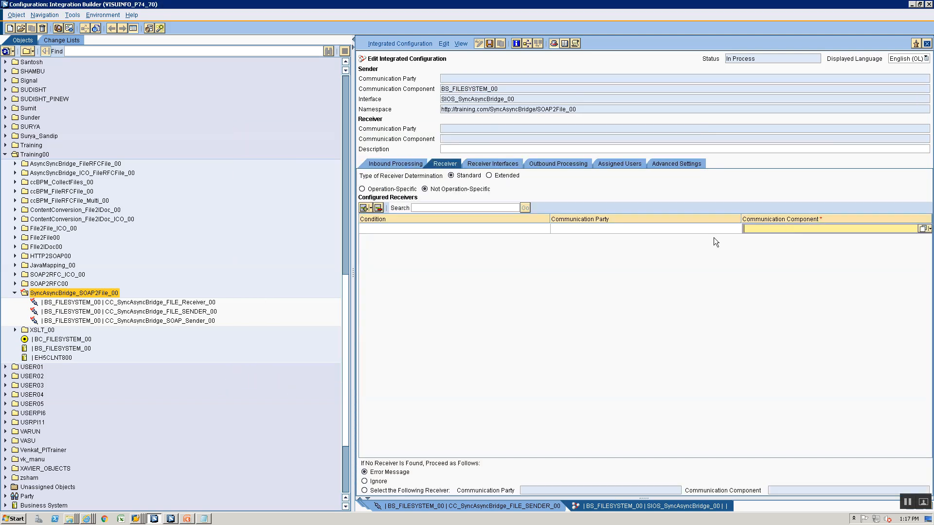
{"action": "type", "text": "BS_FILESYSTEM_00"}
Select the OM_SyncAsyncBridge operation mapping for the receiver interface
{"action": "left_click", "coordinate": [506, 163]}
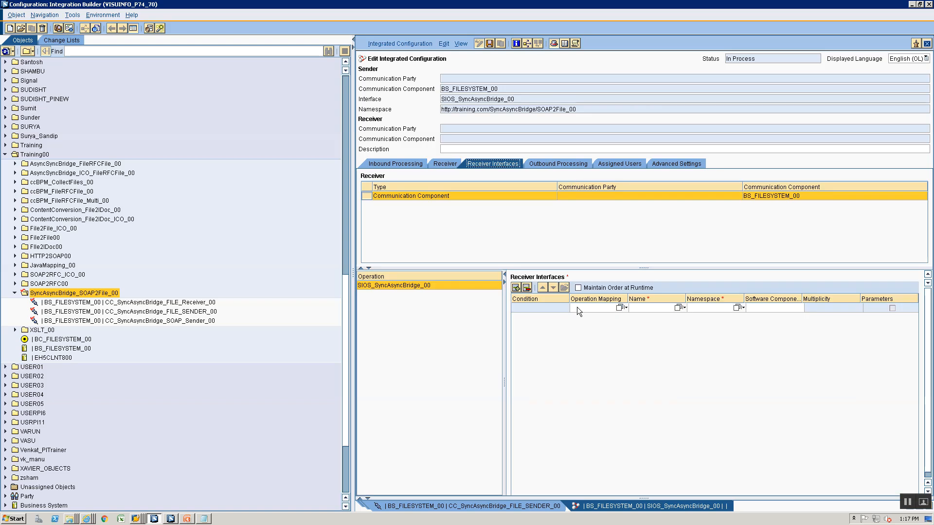
{"action": "left_click", "coordinate": [619, 308]}
{"action": "left_click", "coordinate": [297, 232]}
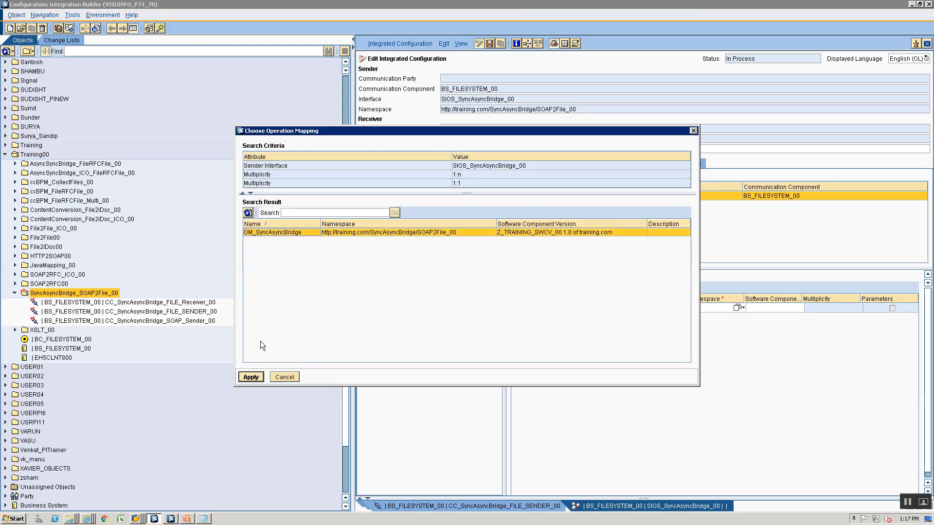
{"action": "left_click", "coordinate": [251, 377]}
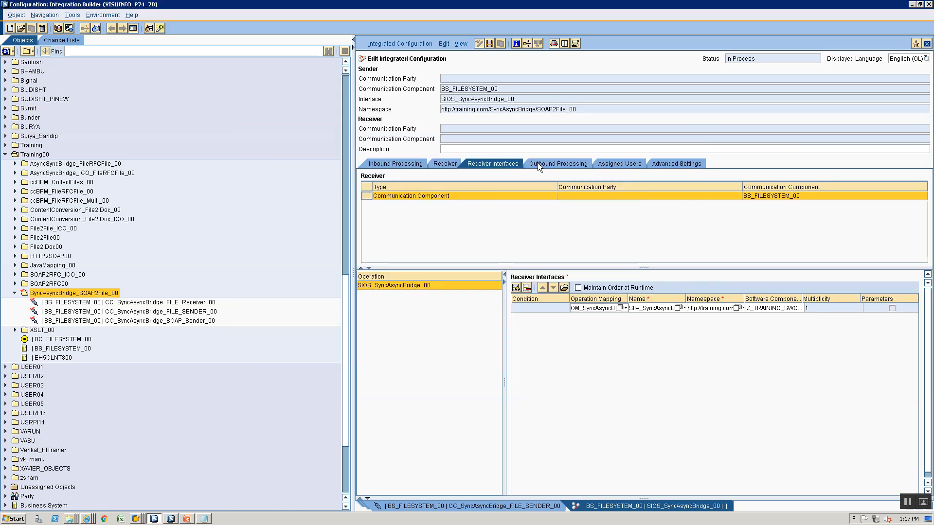
Assign CC_SyncAsyncBridge_FILE_Receiver_00 for outbound processing and open that channel
{"action": "left_click", "coordinate": [538, 165]}
{"action": "left_click", "coordinate": [916, 187]}
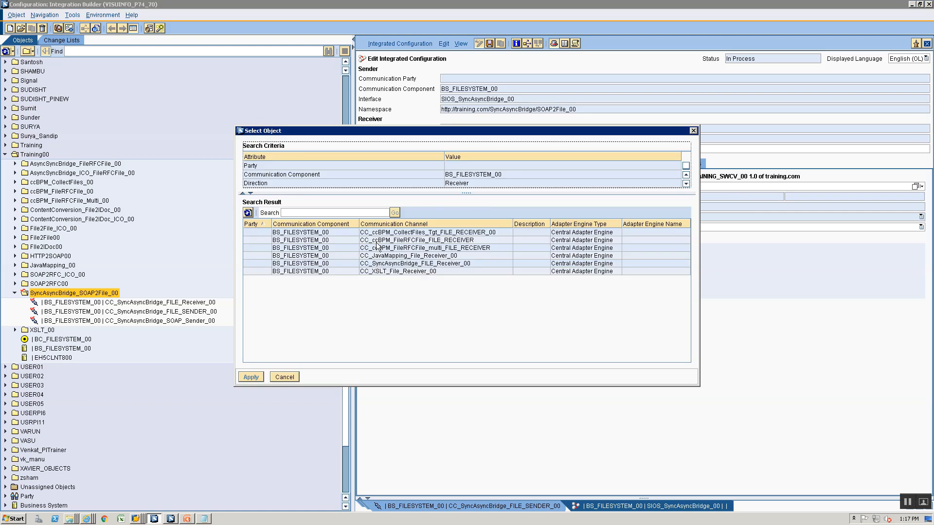
{"action": "left_click", "coordinate": [421, 266]}
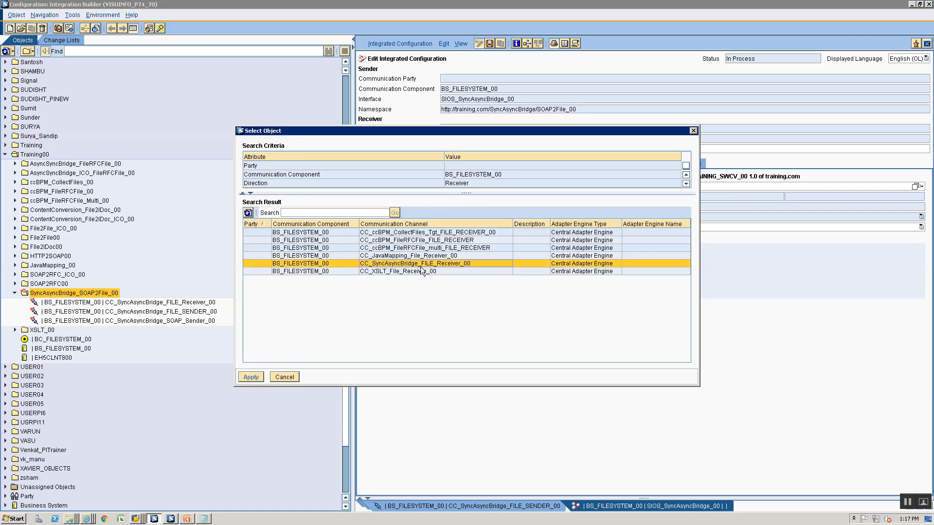
{"action": "left_click", "coordinate": [253, 380]}
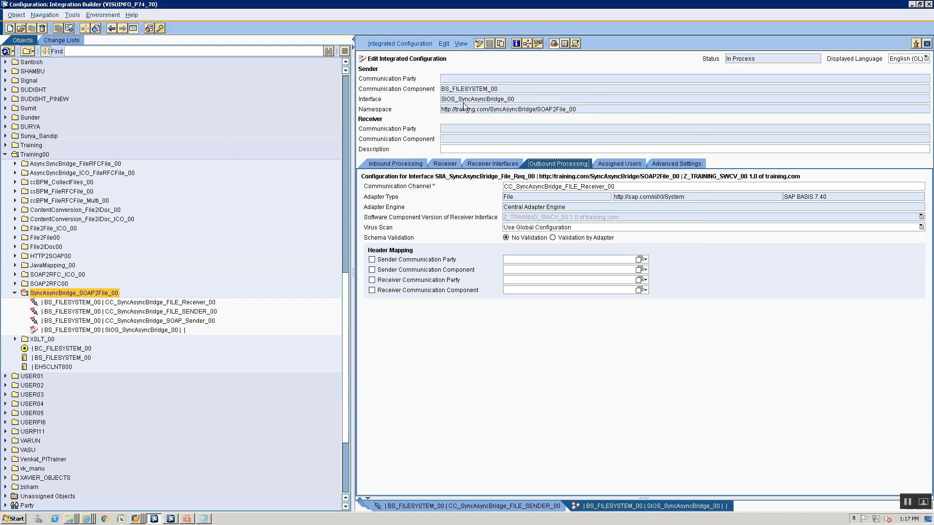
{"action": "double_click", "coordinate": [524, 188]}
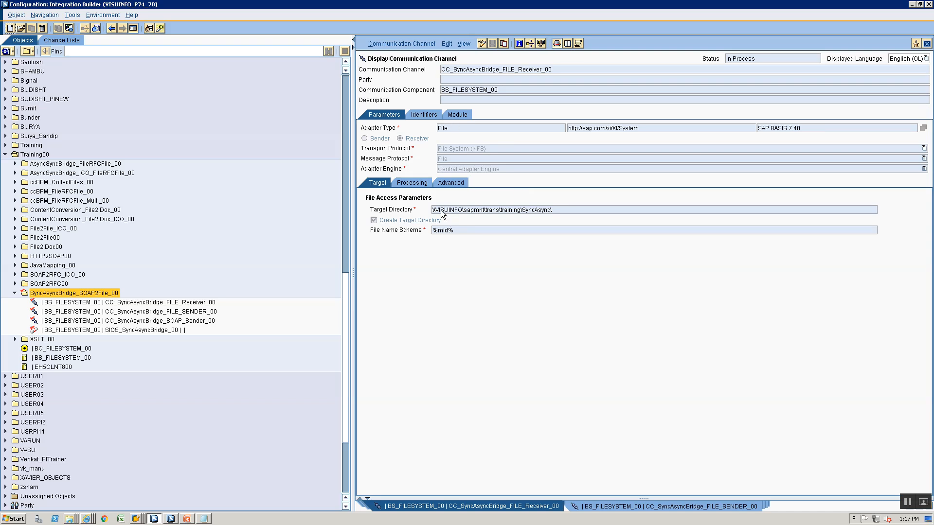
Check the FILE_Receiver channel's %mid% file name scheme and modules, then open CC_SyncAsyncBridge_FILE_SENDER_00
{"action": "double_click", "coordinate": [457, 233]}
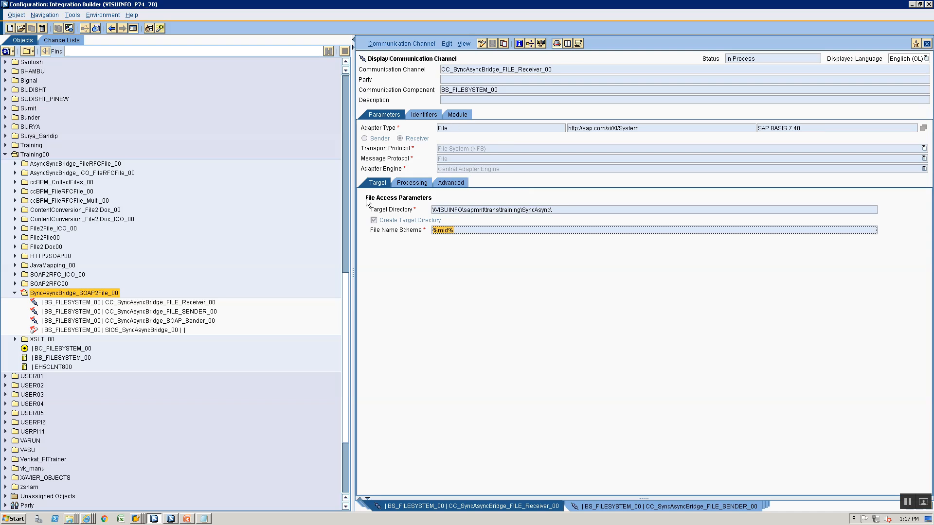
{"action": "left_click", "coordinate": [452, 116]}
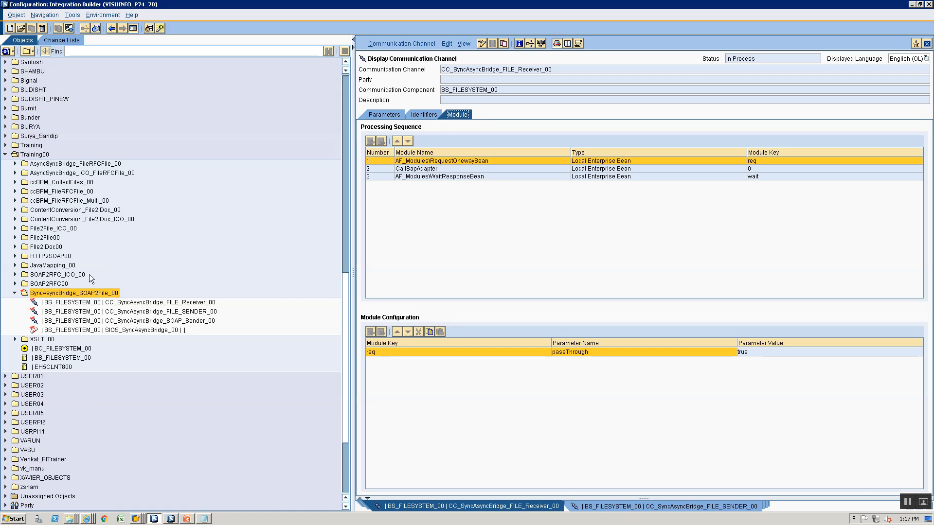
{"action": "double_click", "coordinate": [91, 312]}
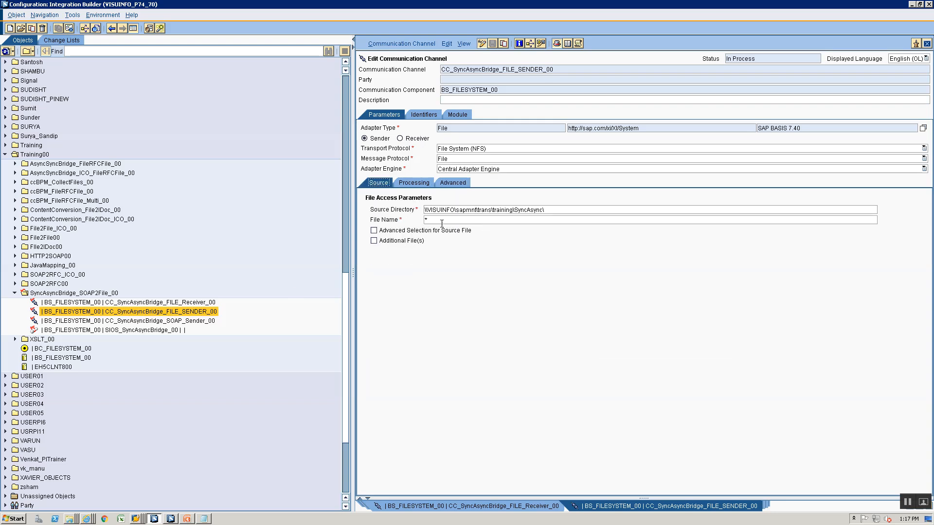
Change the FILE_SENDER channel's poll interval from 60 to 10 seconds
{"action": "left_click", "coordinate": [421, 184]}
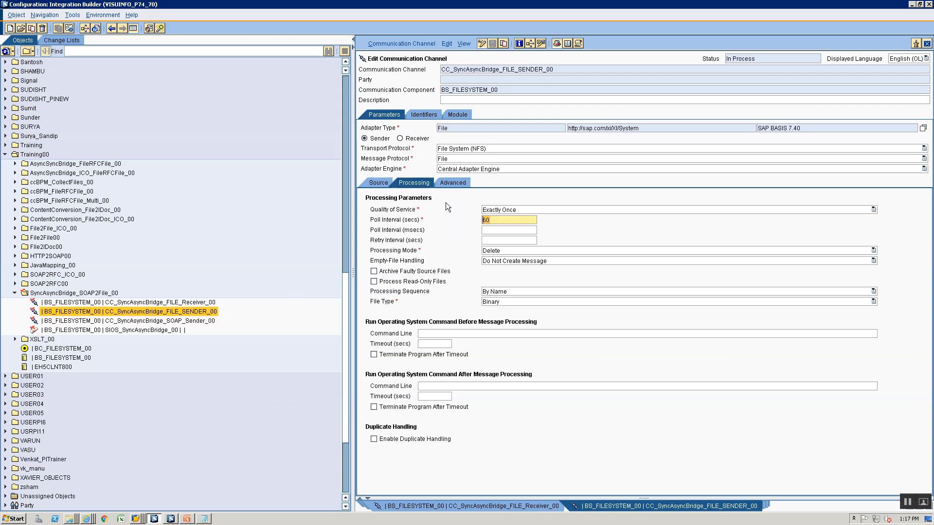
{"action": "key", "text": "Delete"}
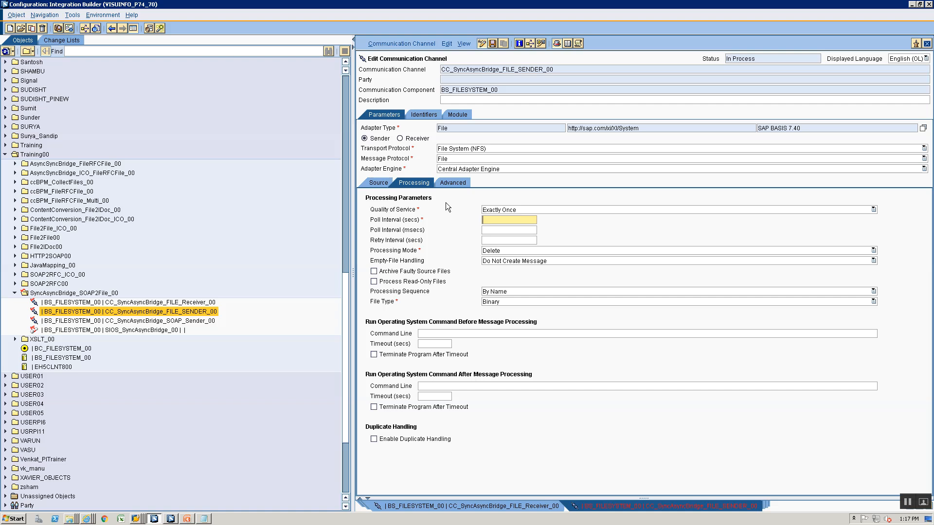
{"action": "type", "text": "10"}
Review the sender channel's modules, source directory settings and message.correlationId parameter value
{"action": "left_click", "coordinate": [457, 115]}
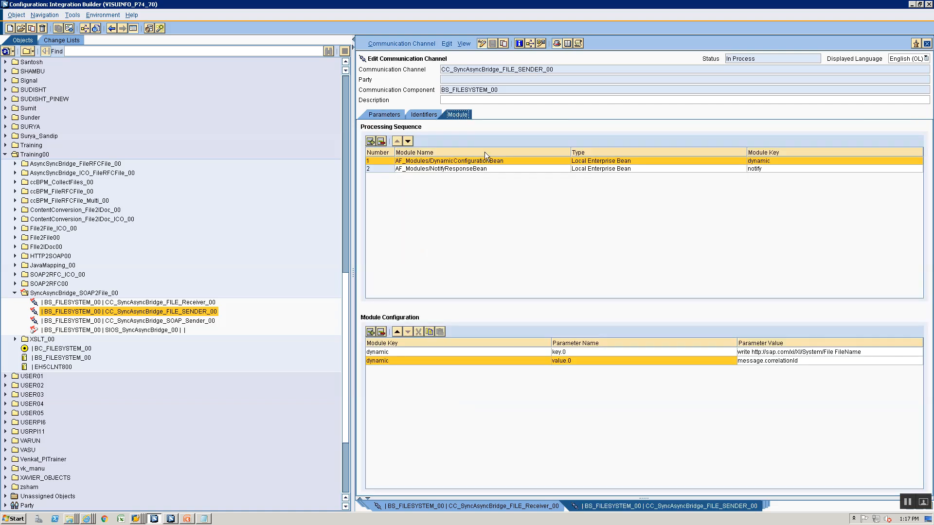
{"action": "left_click", "coordinate": [387, 118]}
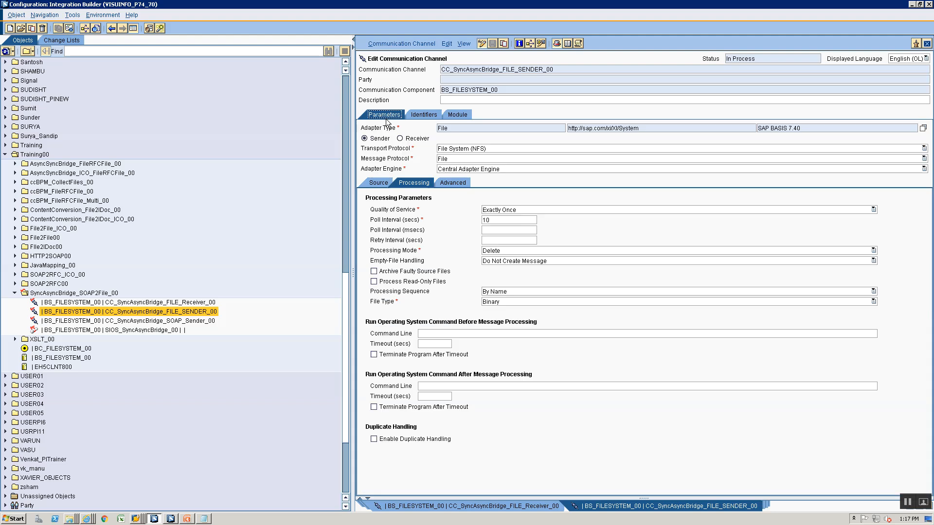
{"action": "left_click", "coordinate": [379, 186]}
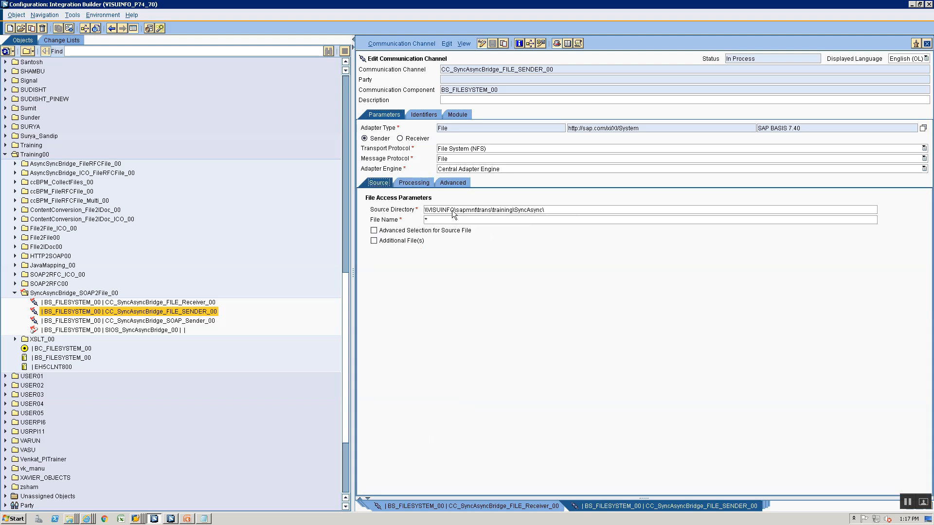
{"action": "left_click", "coordinate": [455, 114]}
{"action": "left_click", "coordinate": [789, 360]}
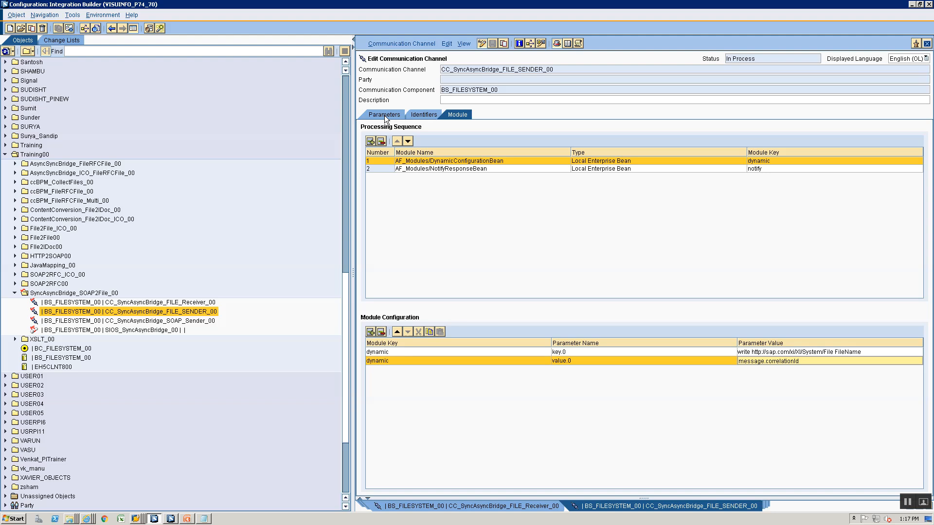
{"action": "left_click", "coordinate": [384, 115]}
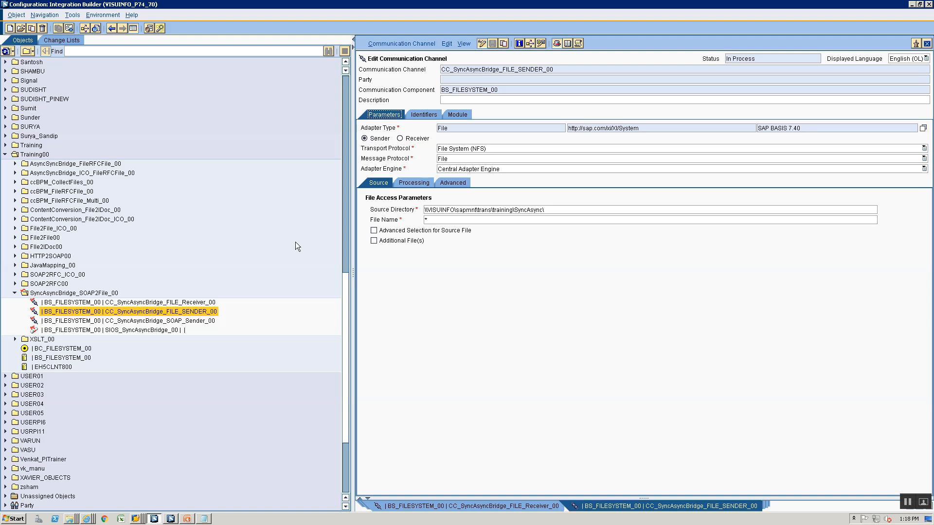
{"action": "left_click", "coordinate": [86, 296]}
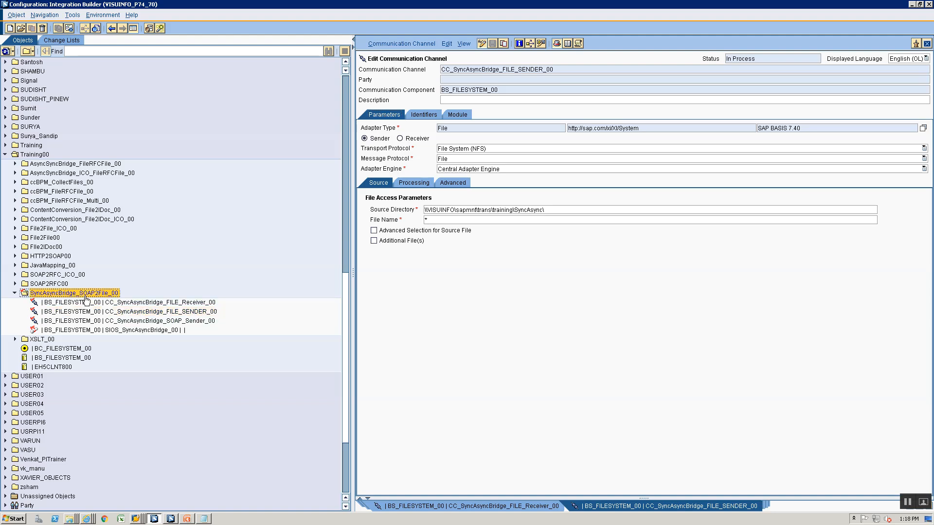
Create a new integrated configuration using SIOA_SyncAsyncBridge_File_Resp, copied from ES Builder, as the interface
{"action": "right_click", "coordinate": [81, 331]}
{"action": "left_click", "coordinate": [91, 335]}
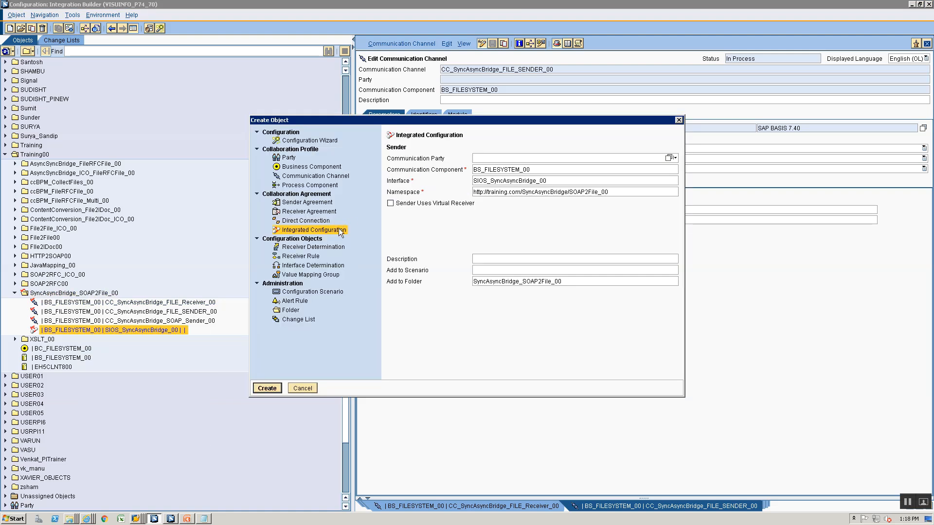
{"action": "left_click", "coordinate": [560, 180]}
{"action": "double_click", "coordinate": [560, 180]}
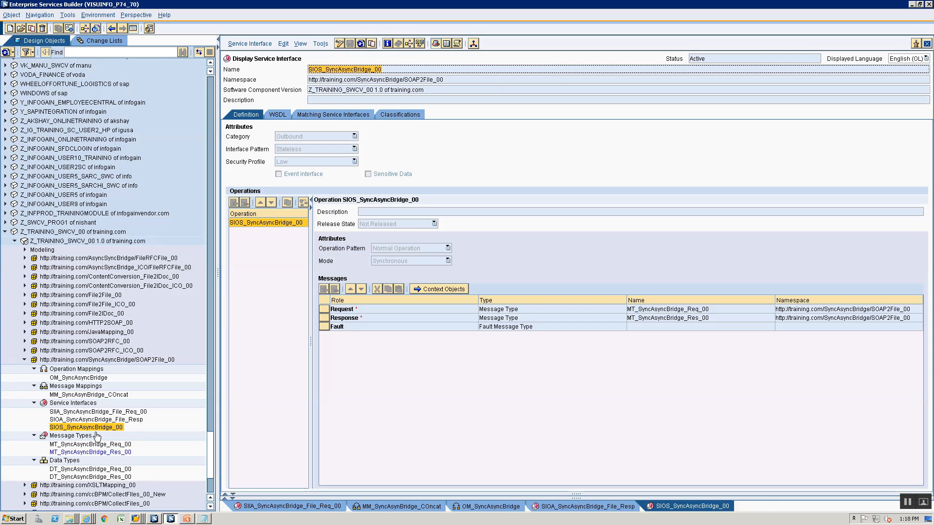
{"action": "left_click", "coordinate": [115, 421]}
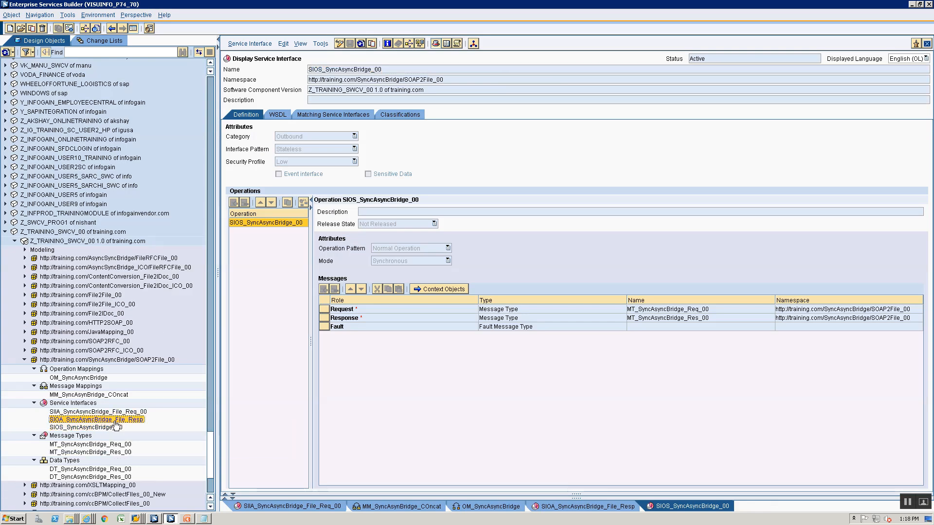
{"action": "key", "text": "alt+Tab"}
{"action": "left_click", "coordinate": [557, 181]}
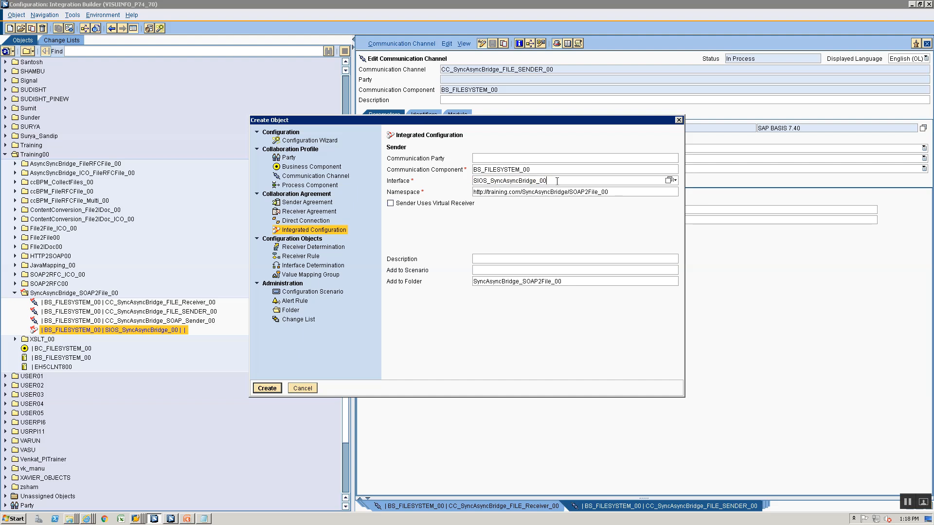
{"action": "key", "text": "ctrl+a"}
{"action": "type", "text": "SIOA_SyncAsyncBridge_File_Resp"}
{"action": "left_click", "coordinate": [263, 390]}
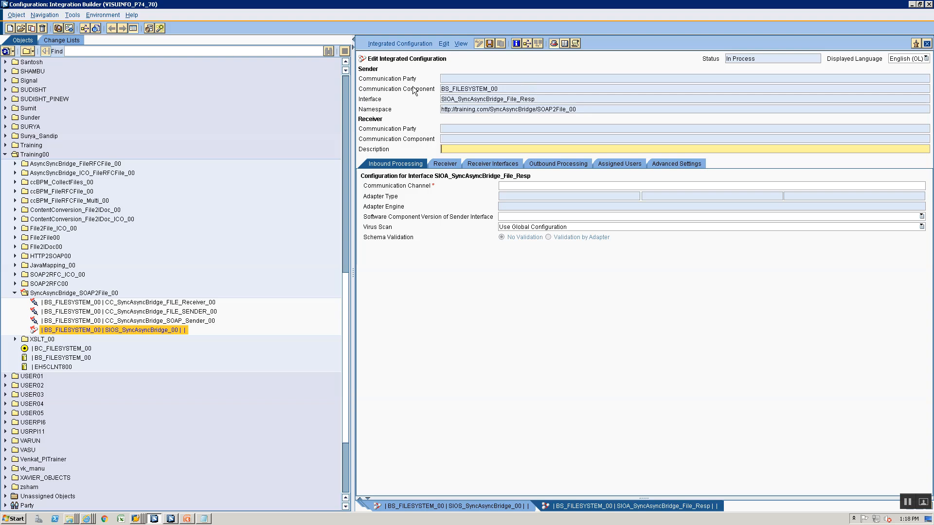
Assign CC_SyncAsyncBridge_FILE_SENDER_00 as the inbound communication channel
{"action": "left_click", "coordinate": [916, 188]}
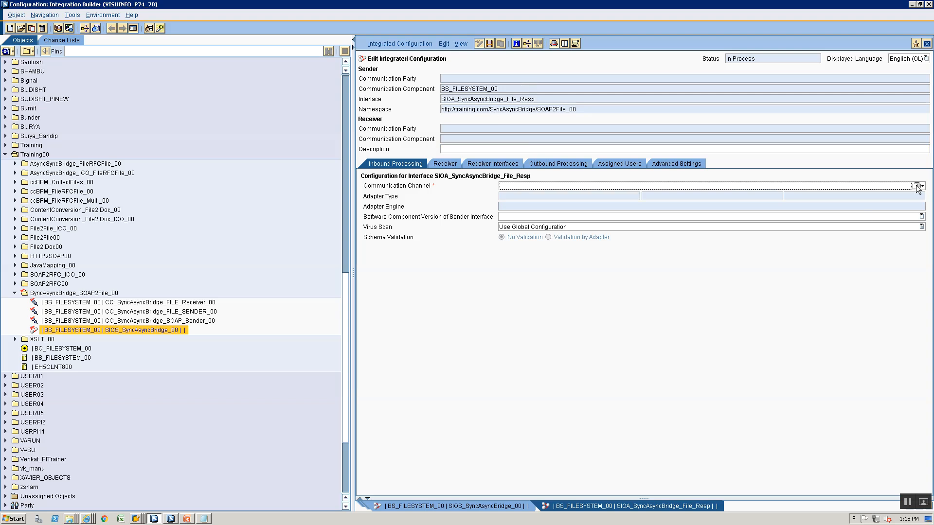
{"action": "left_click", "coordinate": [916, 187]}
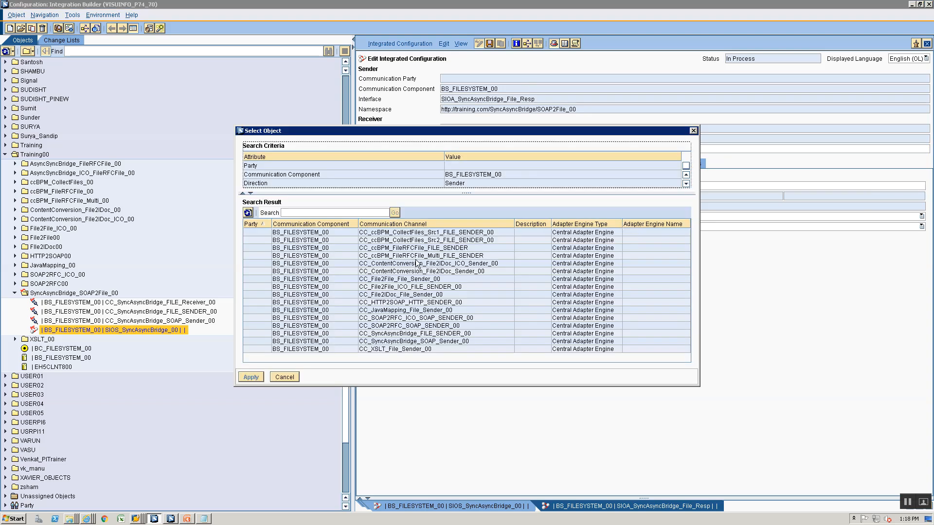
{"action": "left_click", "coordinate": [436, 343]}
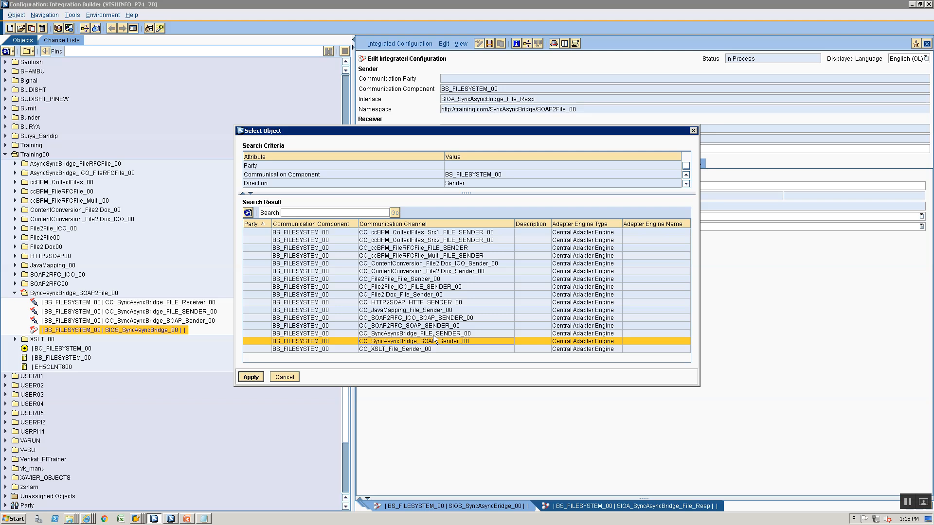
{"action": "left_click", "coordinate": [435, 335]}
{"action": "left_click", "coordinate": [240, 381]}
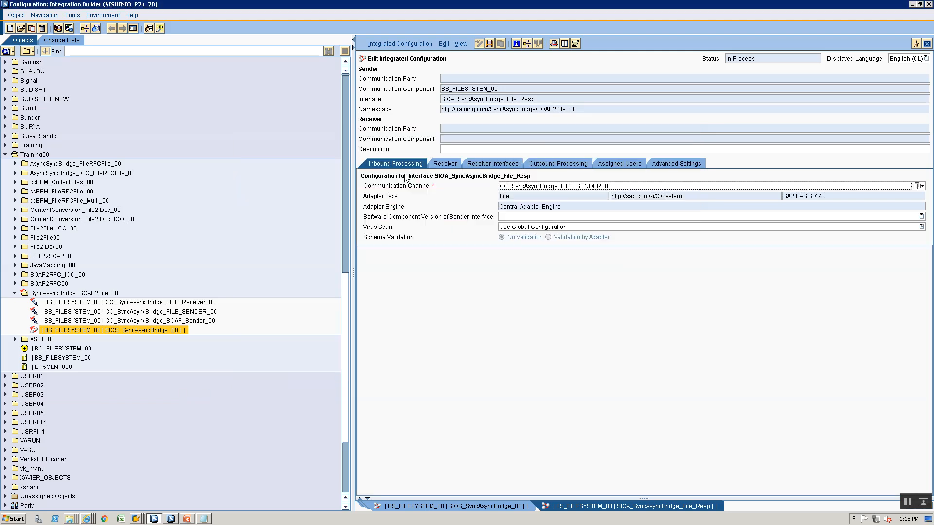
Set receiver BS_FILESYSTEM_00 with receiver interface Dummy, namespace Dummy, and run the check
{"action": "left_click", "coordinate": [445, 163]}
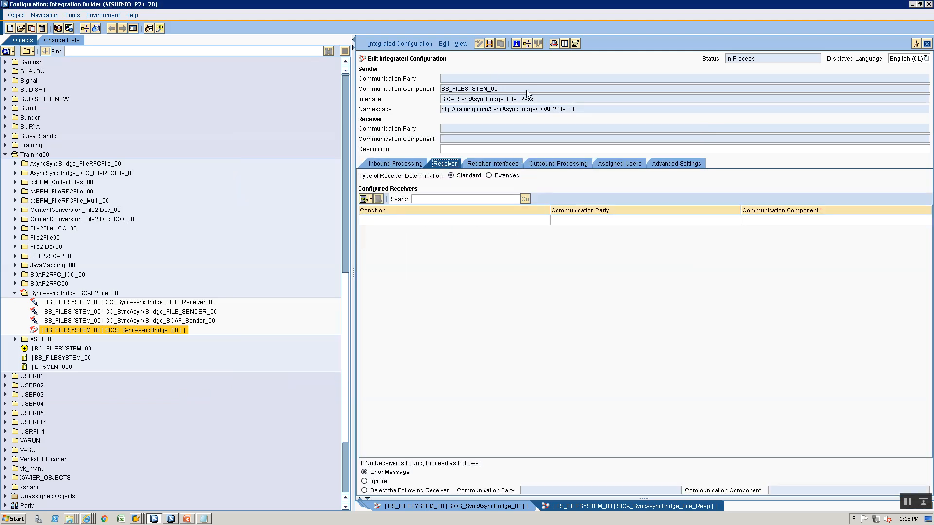
{"action": "left_click_drag", "start_coordinate": [526, 90], "coordinate": [751, 220]}
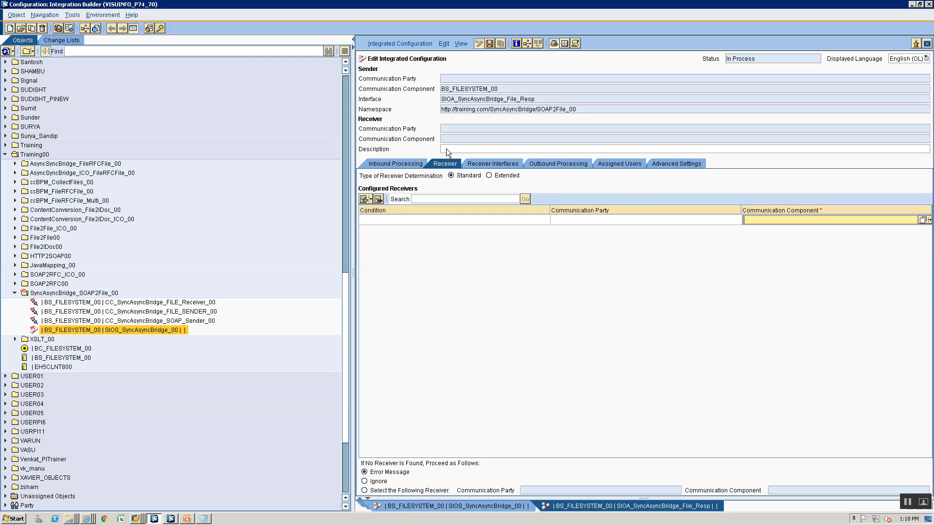
{"action": "left_click", "coordinate": [516, 165]}
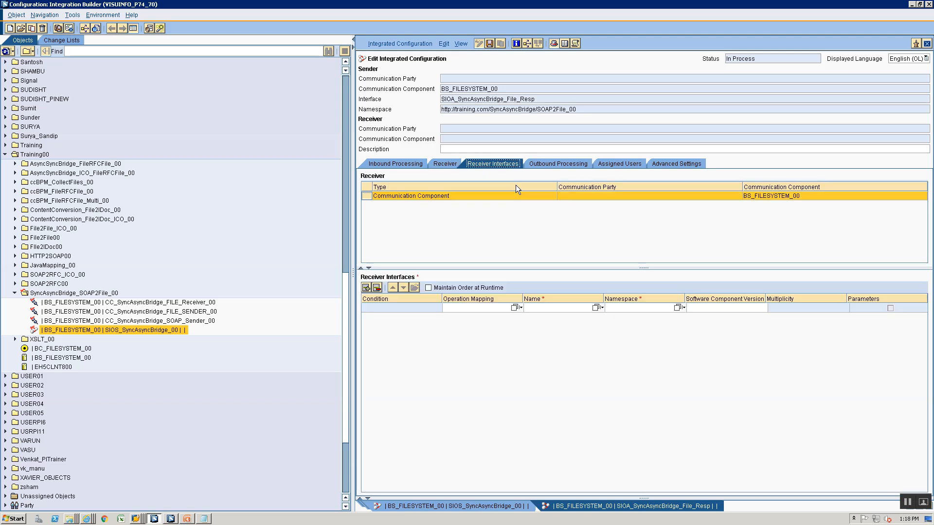
{"action": "left_click", "coordinate": [528, 308]}
{"action": "type", "text": "Dummy"}
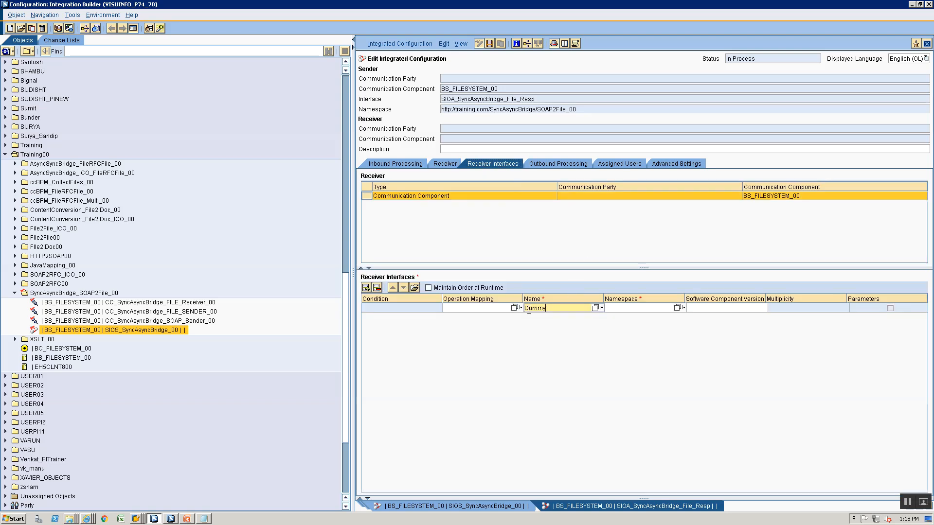
{"action": "left_click", "coordinate": [665, 308]}
{"action": "type", "text": "Dummy"}
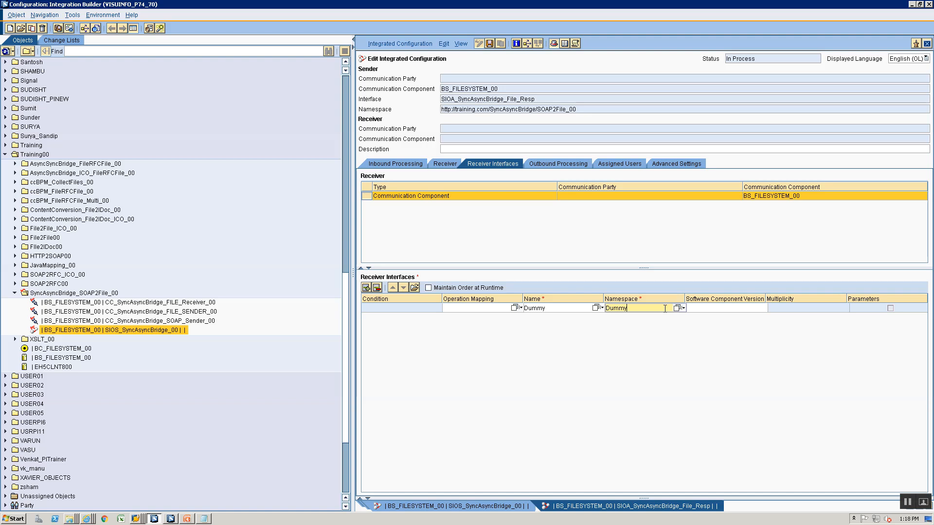
{"action": "left_click", "coordinate": [489, 43]}
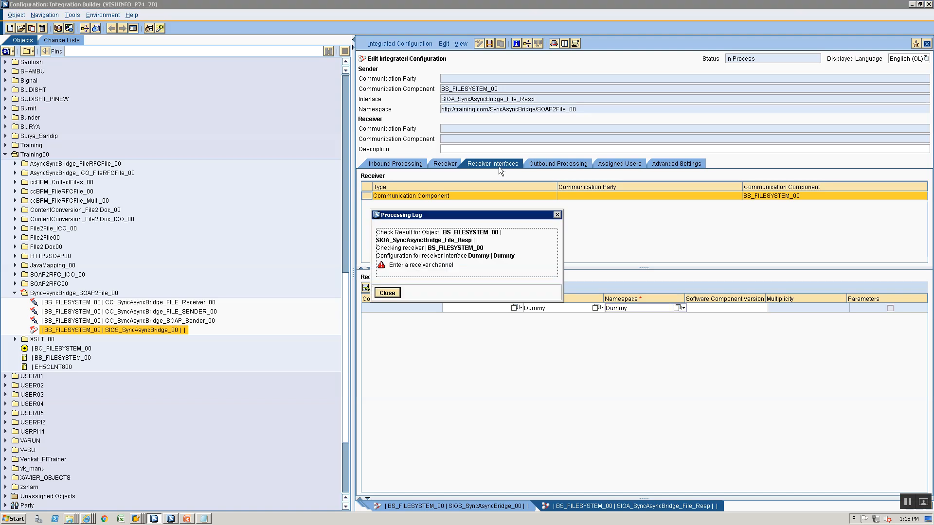
{"action": "left_click", "coordinate": [386, 294]}
Assign CC_SyncAsyncBridge_FILE_Receiver_00 as the outbound channel for the Dummy interface
{"action": "left_click", "coordinate": [562, 164]}
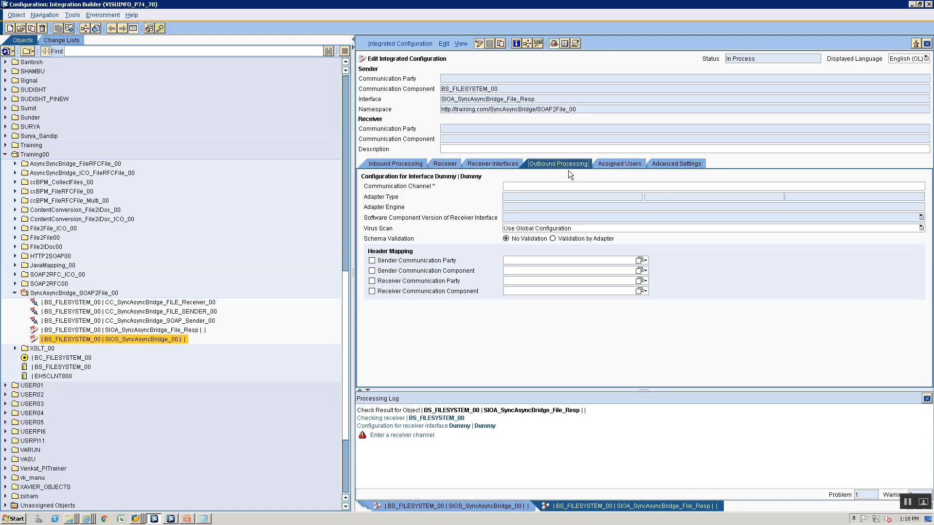
{"action": "left_click", "coordinate": [916, 186]}
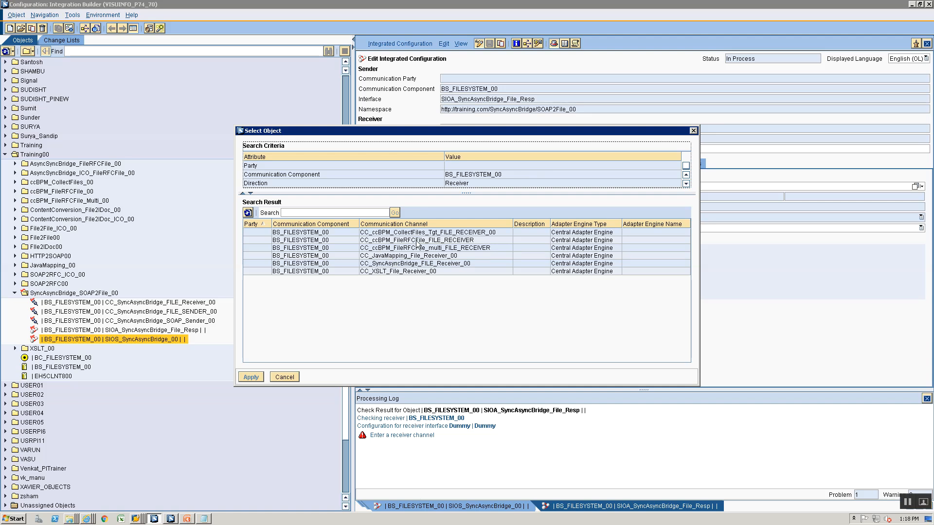
{"action": "left_click", "coordinate": [409, 263]}
{"action": "left_click", "coordinate": [250, 378]}
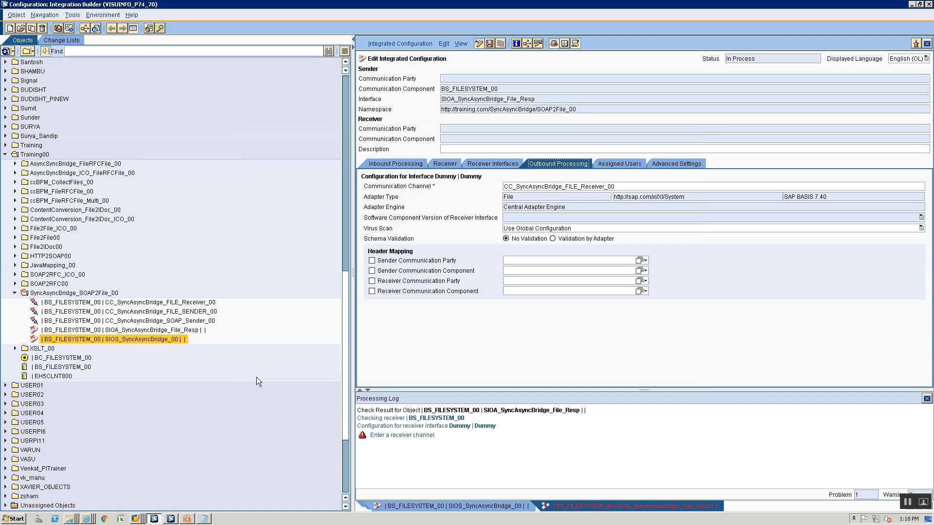
{"action": "left_click", "coordinate": [926, 398]}
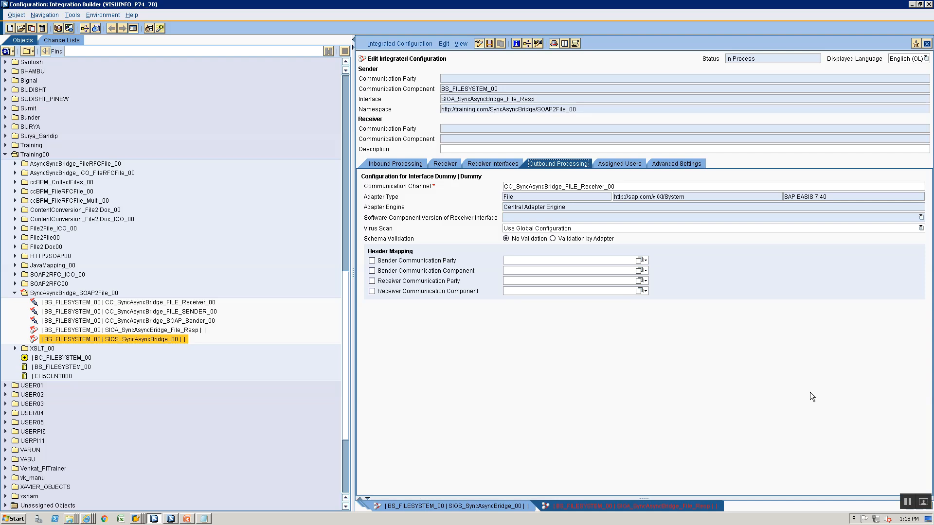
Save the SIOA_SyncAsyncBridge_File_Resp integrated configuration
{"action": "left_click", "coordinate": [412, 164]}
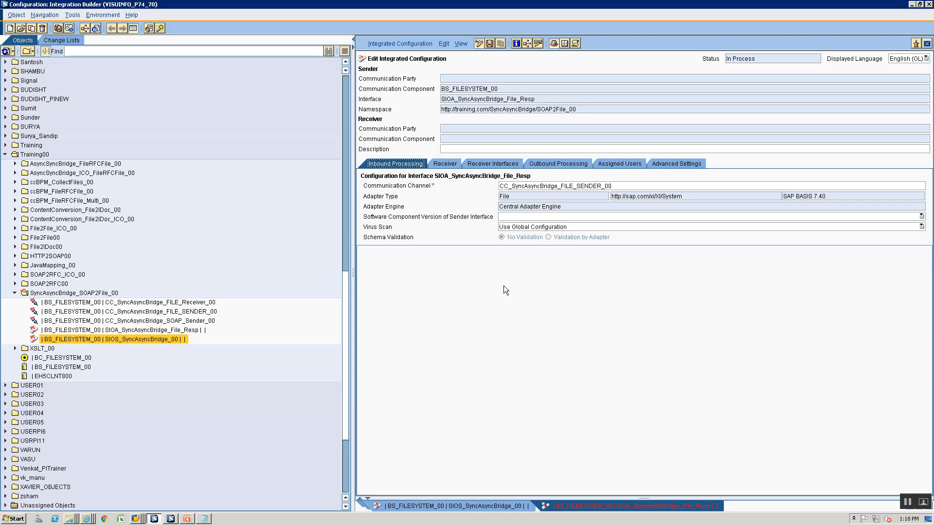
{"action": "key", "text": "ctrl+s"}
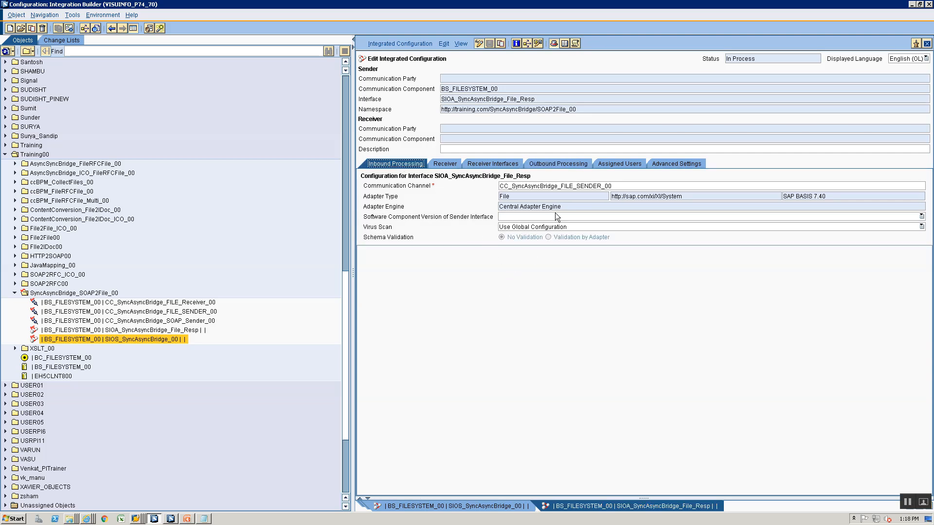
{"action": "left_click", "coordinate": [517, 187]}
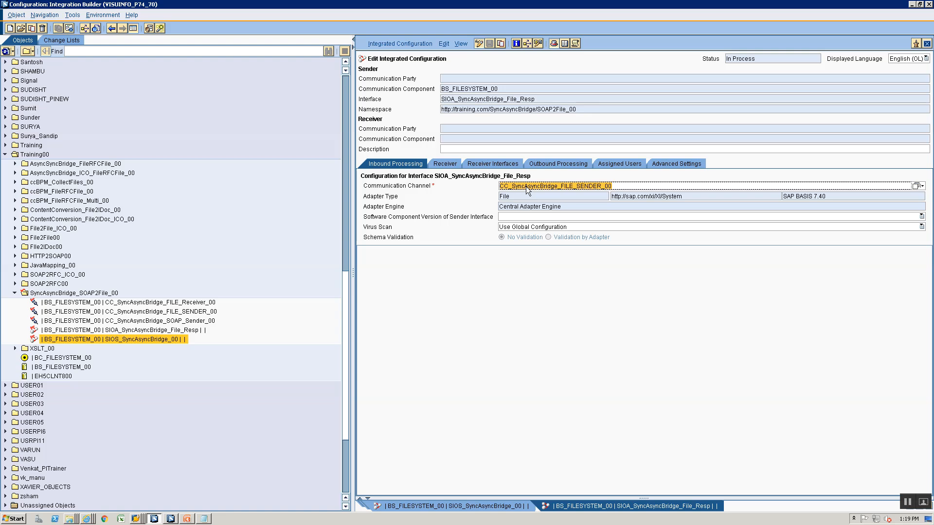
Activate the Standard change list
{"action": "left_click", "coordinate": [76, 39]}
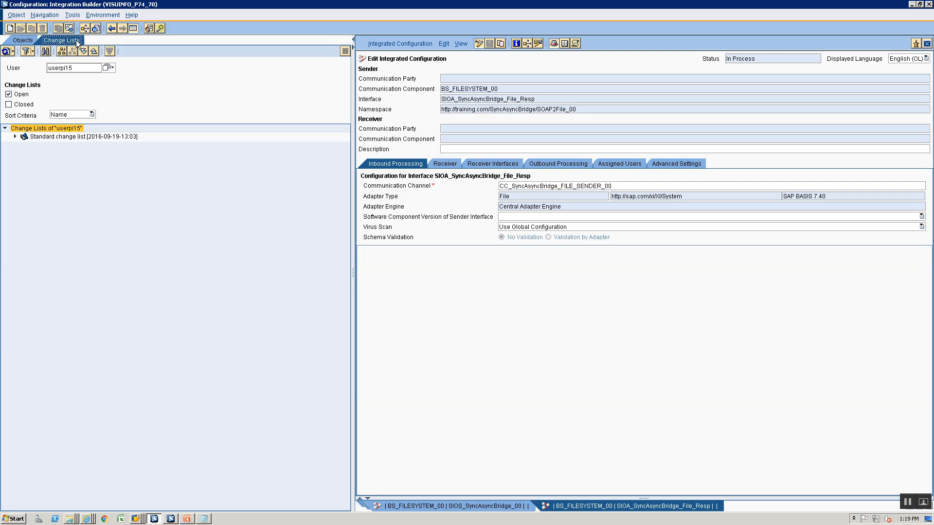
{"action": "right_click", "coordinate": [73, 137]}
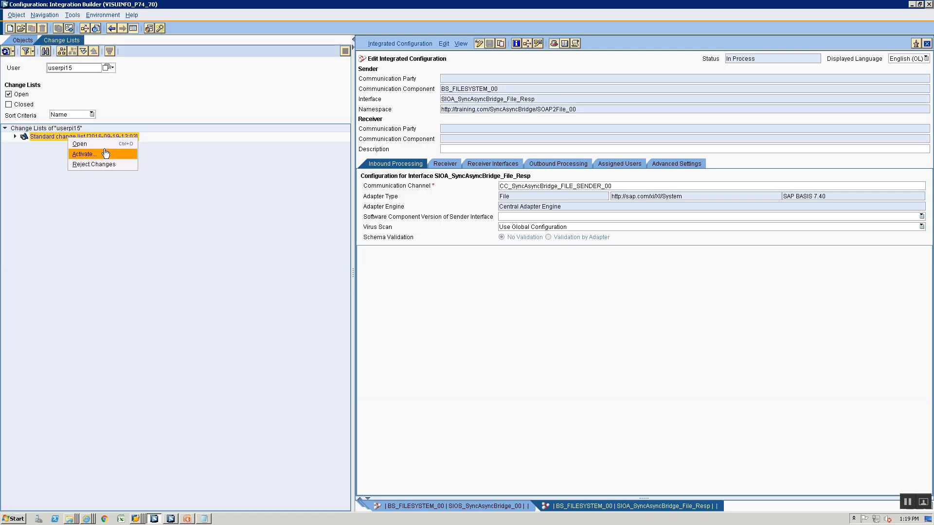
{"action": "left_click", "coordinate": [78, 154]}
{"action": "left_click", "coordinate": [366, 355]}
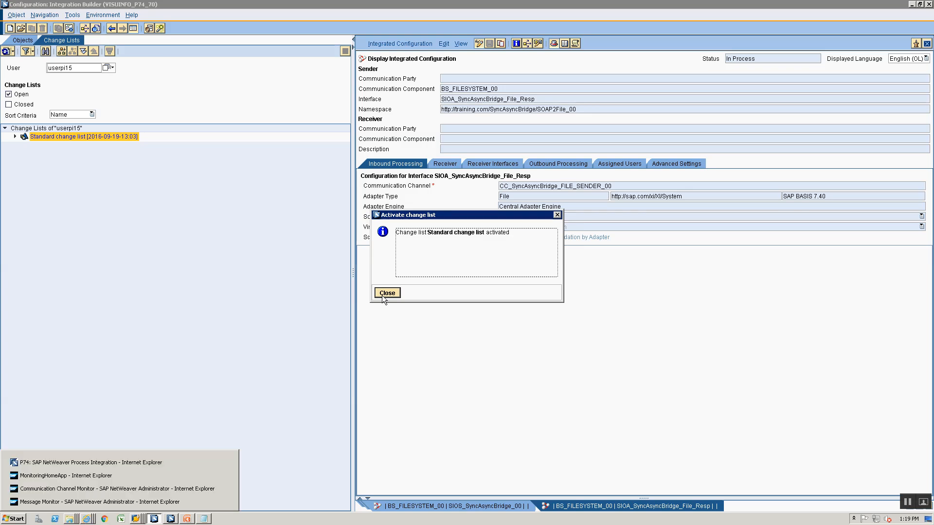
{"action": "left_click", "coordinate": [382, 293]}
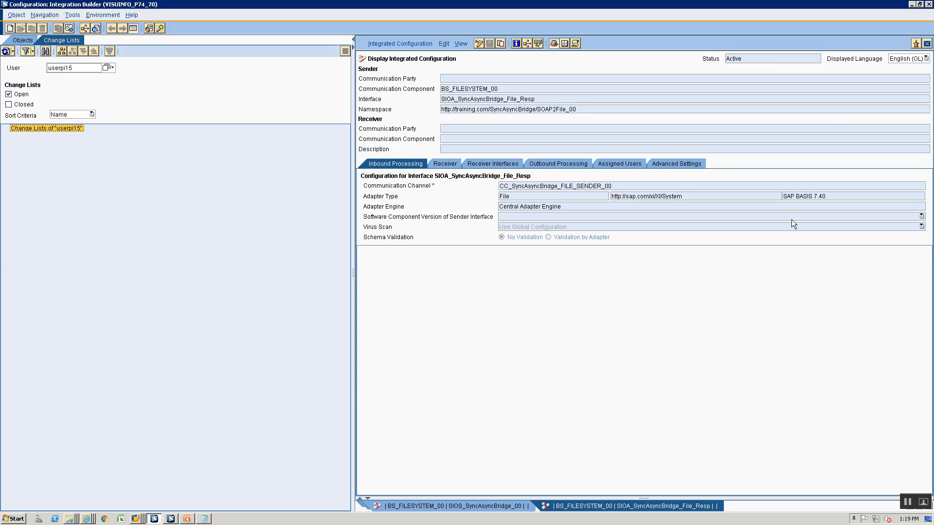
Display the WSDL of the SIOS_SyncAsyncBridge_00 integrated configuration
{"action": "left_click", "coordinate": [398, 507]}
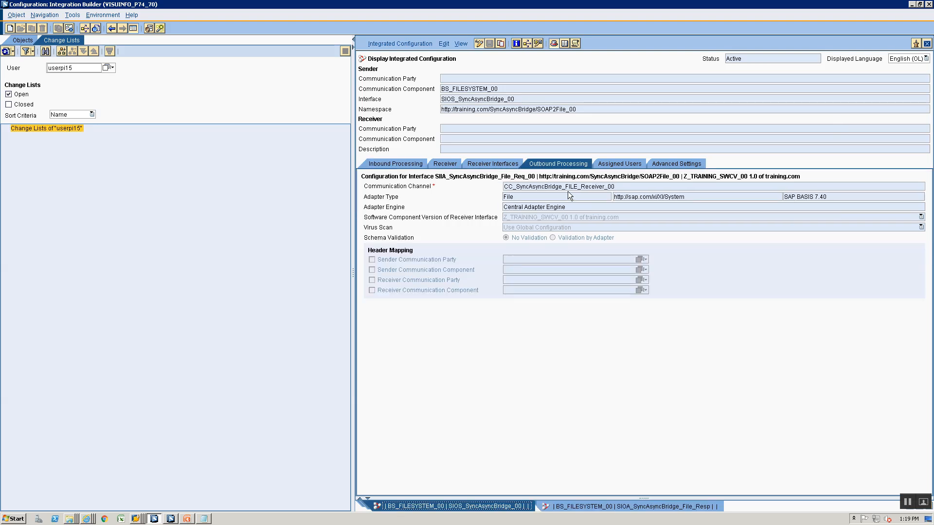
{"action": "left_click", "coordinate": [395, 164]}
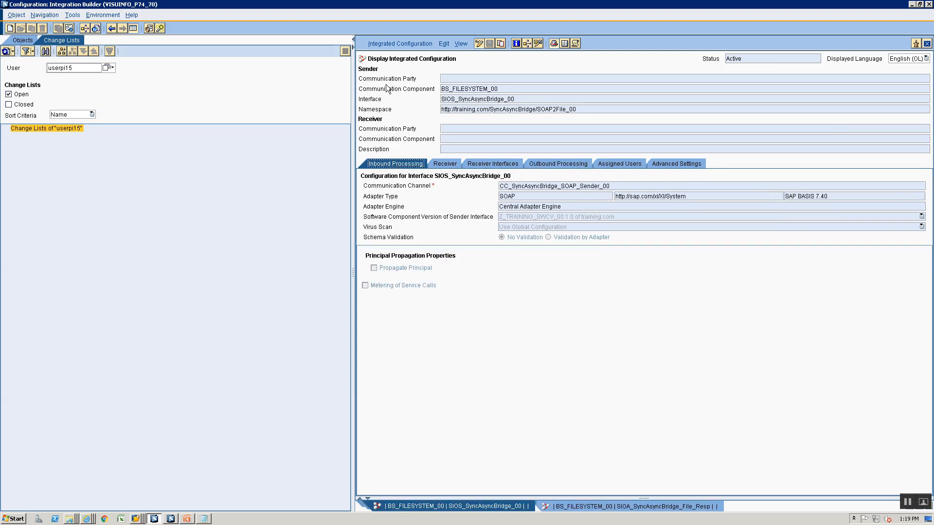
{"action": "left_click", "coordinate": [380, 43]}
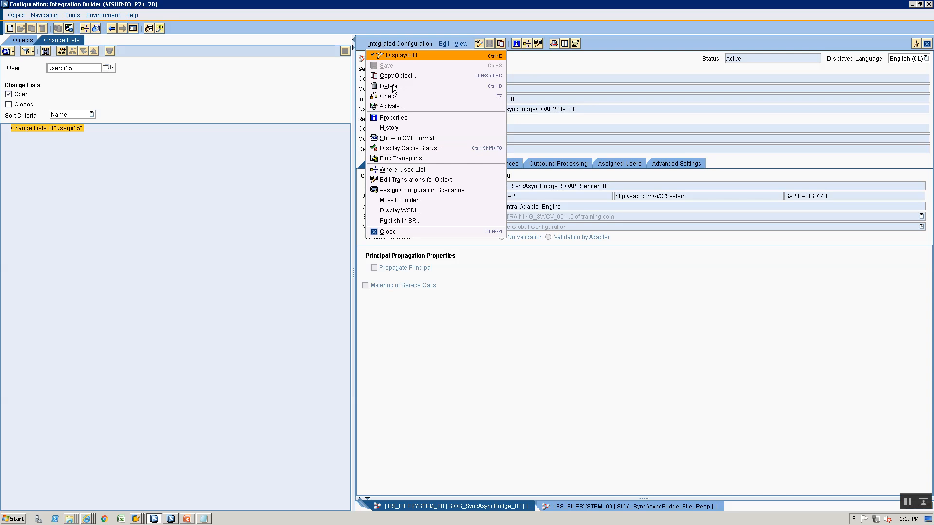
{"action": "left_click", "coordinate": [422, 211]}
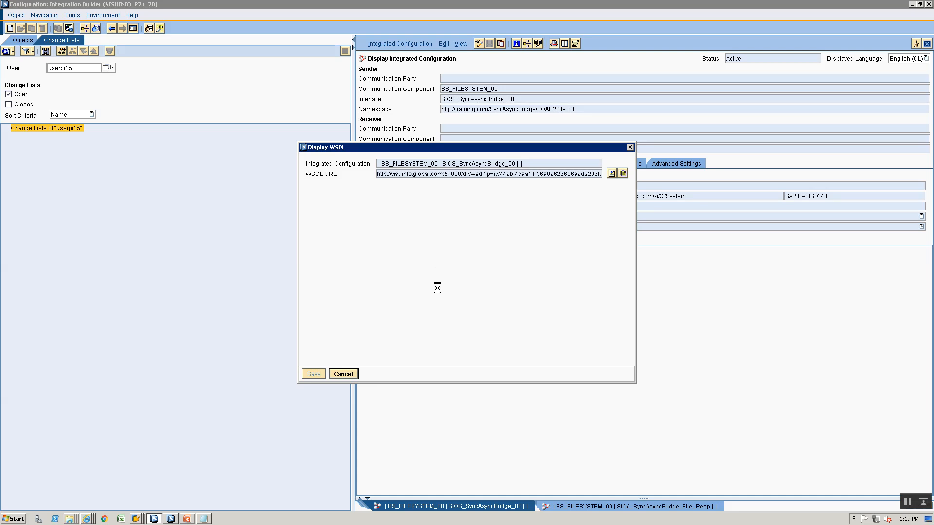
{"action": "left_click", "coordinate": [136, 518]}
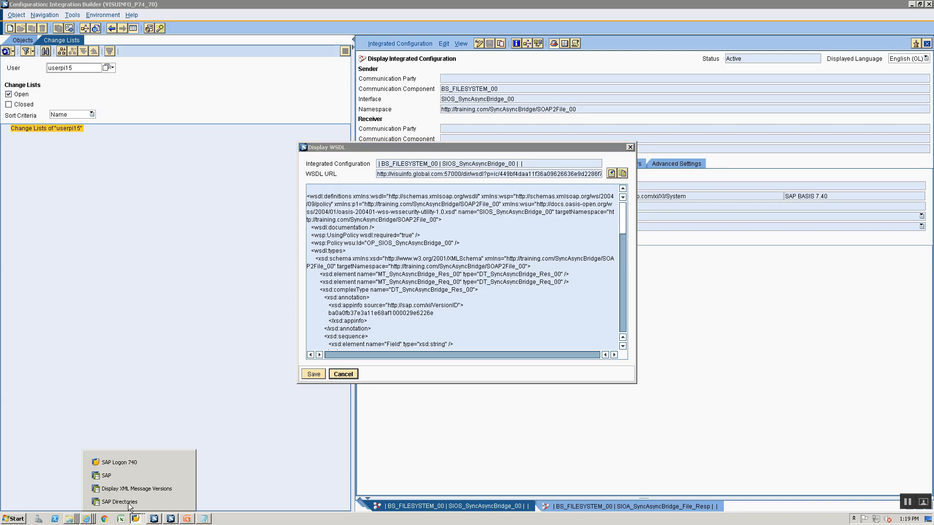
In the SAP Directories window, go back up from the AsyncSyncBridge files to the training directory
{"action": "left_click", "coordinate": [128, 476]}
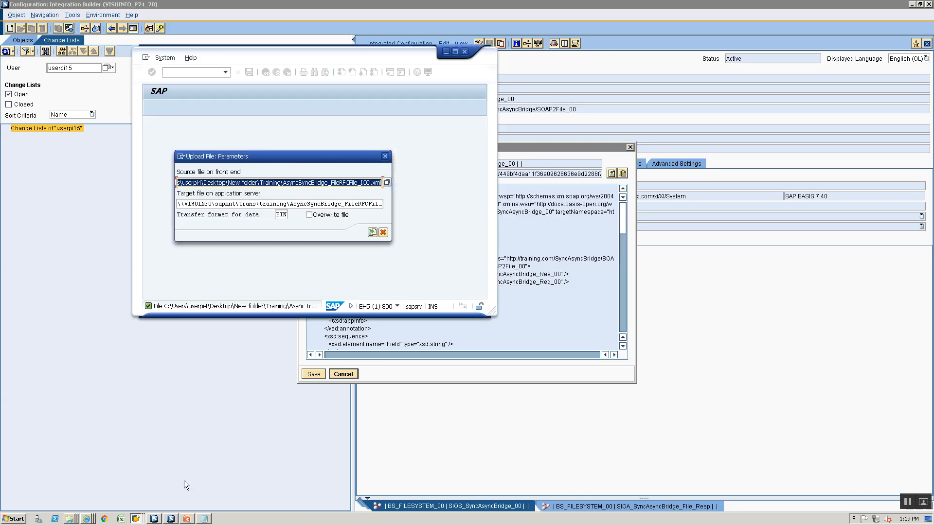
{"action": "left_click", "coordinate": [136, 519]}
{"action": "left_click", "coordinate": [137, 501]}
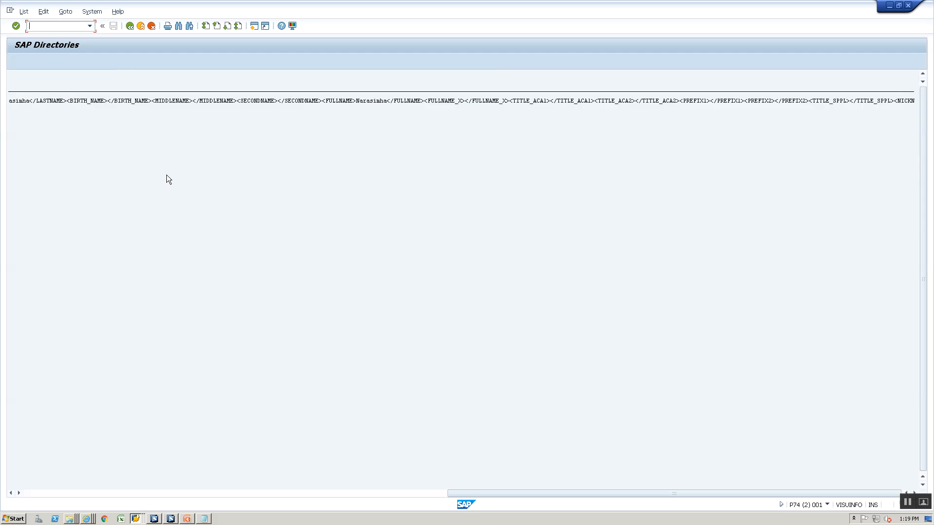
{"action": "left_click", "coordinate": [130, 26]}
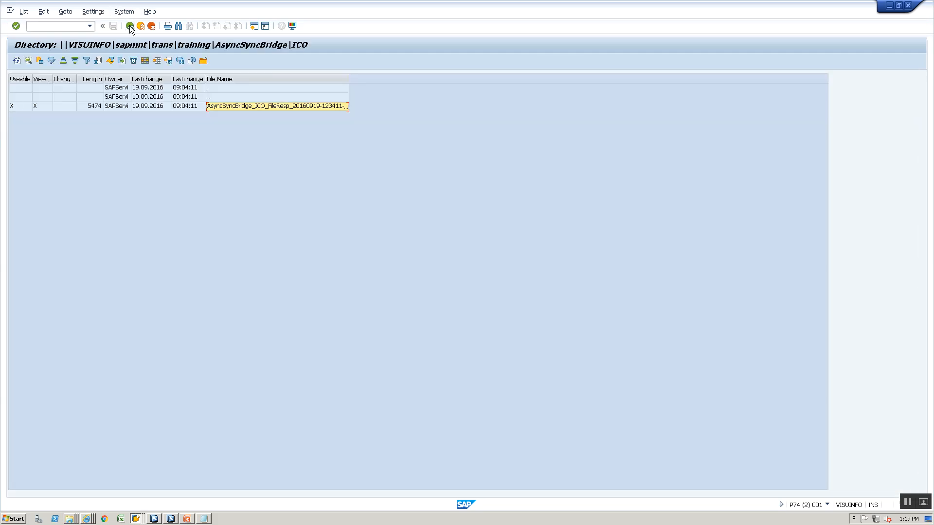
{"action": "double_click", "coordinate": [250, 98]}
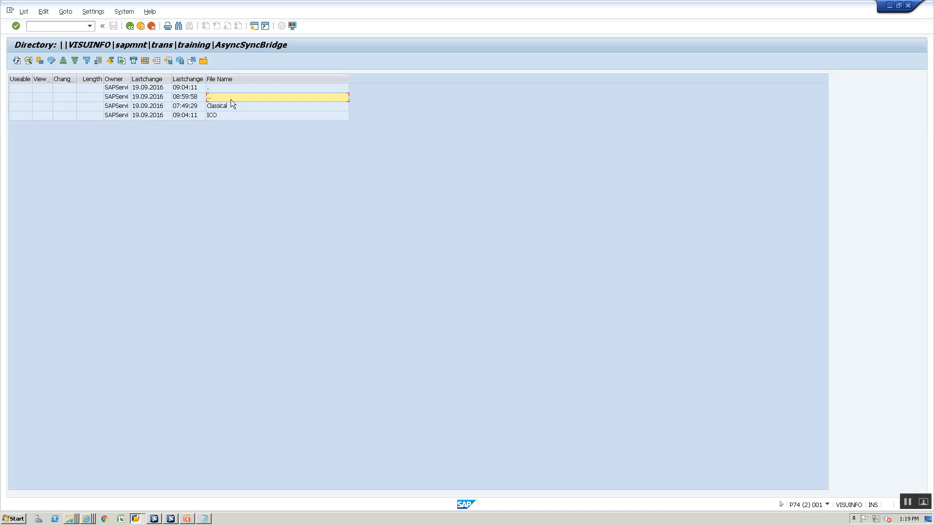
{"action": "double_click", "coordinate": [231, 99]}
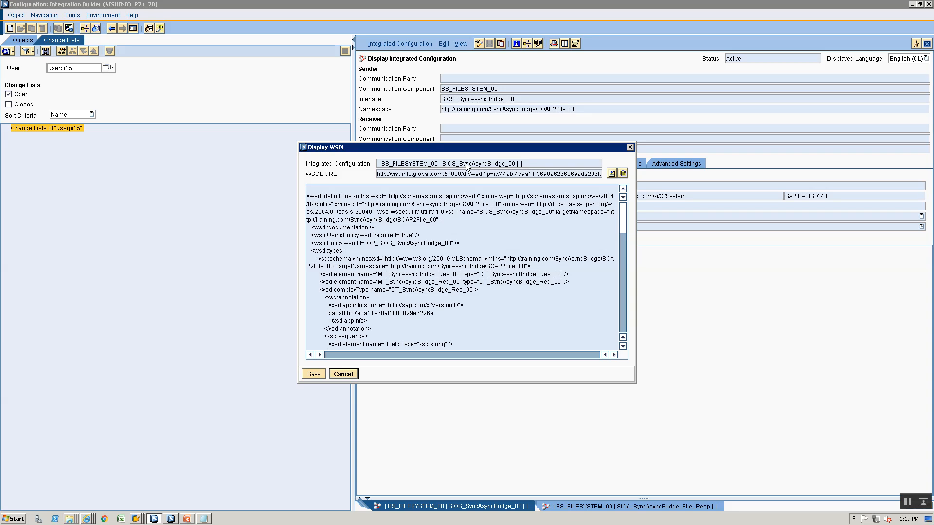
Redisplay the SIOS_SyncAsyncBridge_00 WSDL, select its full URL, and launch SoapUI 5.2.0
{"action": "left_click", "coordinate": [349, 375]}
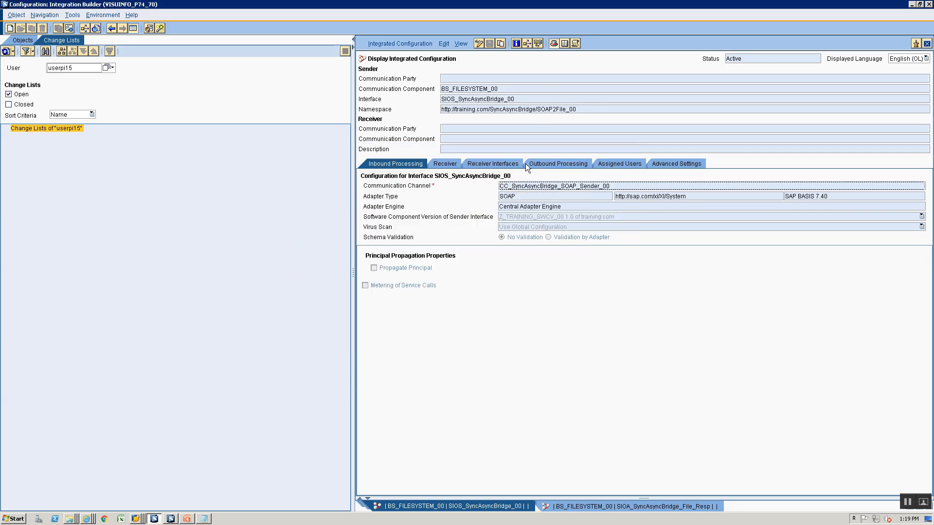
{"action": "left_click", "coordinate": [398, 44]}
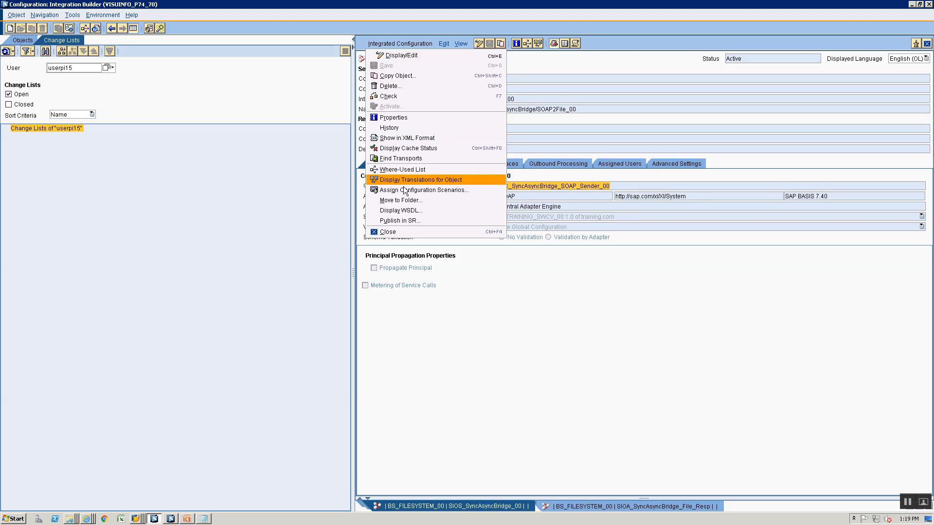
{"action": "left_click", "coordinate": [400, 210]}
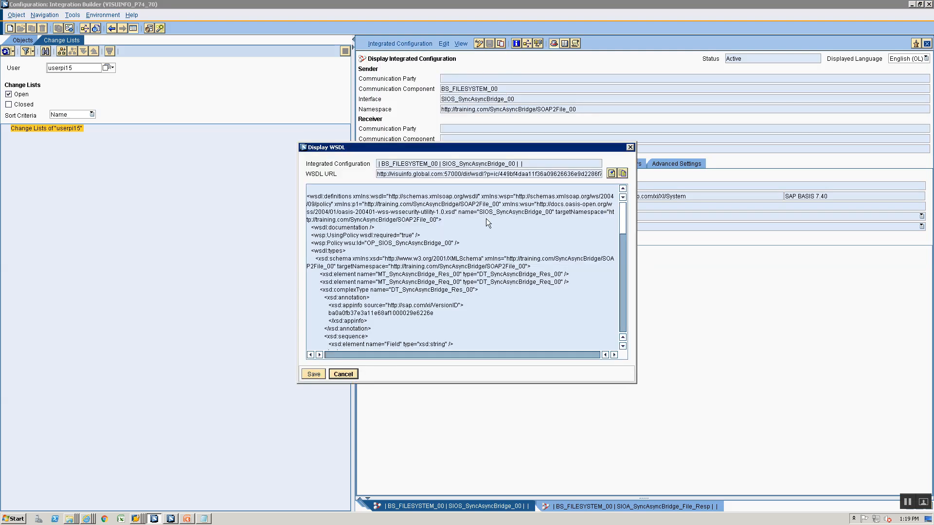
{"action": "triple_click", "coordinate": [505, 173]}
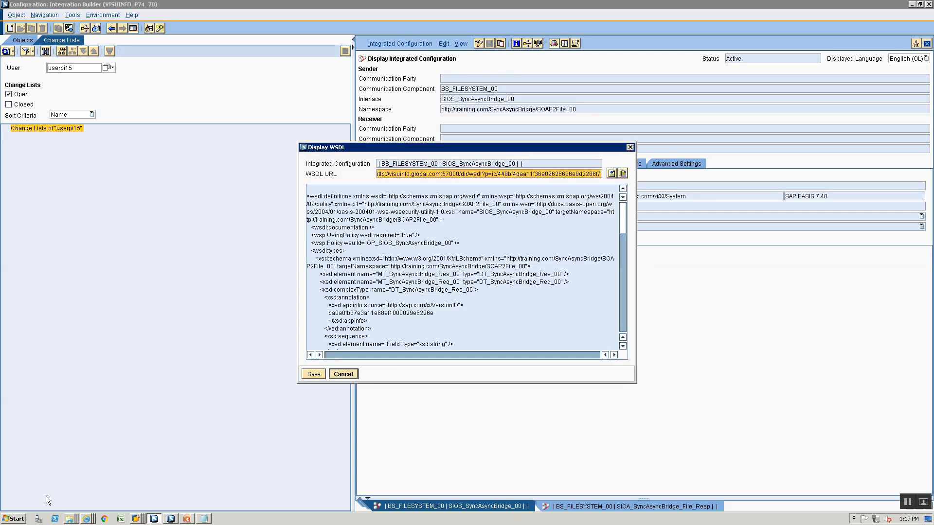
{"action": "left_click", "coordinate": [14, 519]}
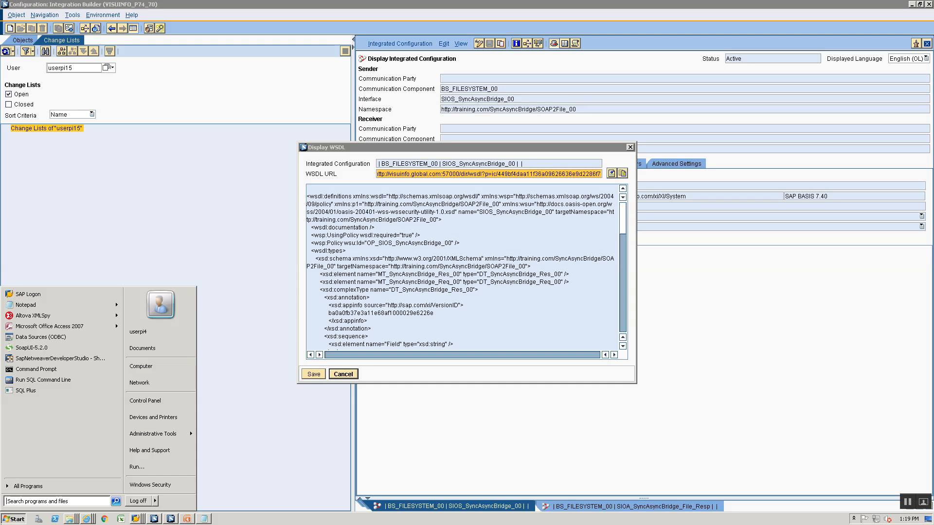
{"action": "left_click", "coordinate": [32, 348]}
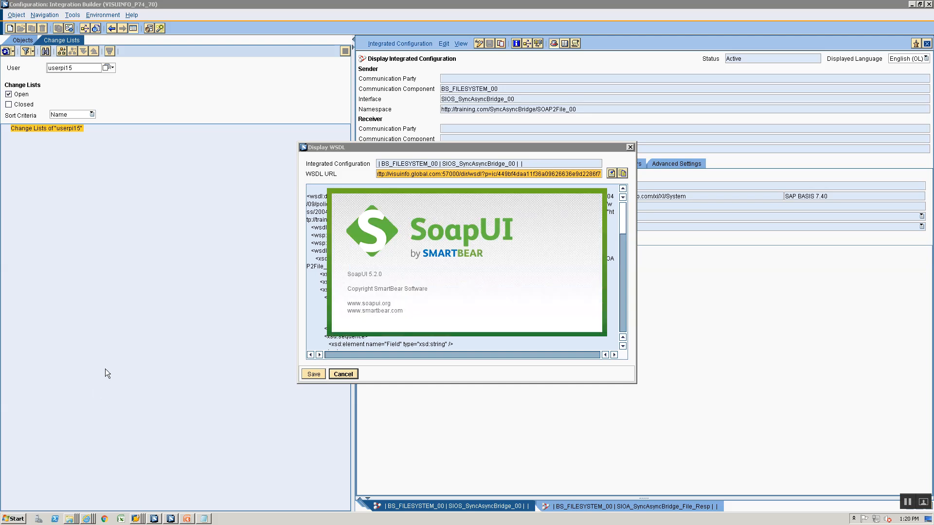
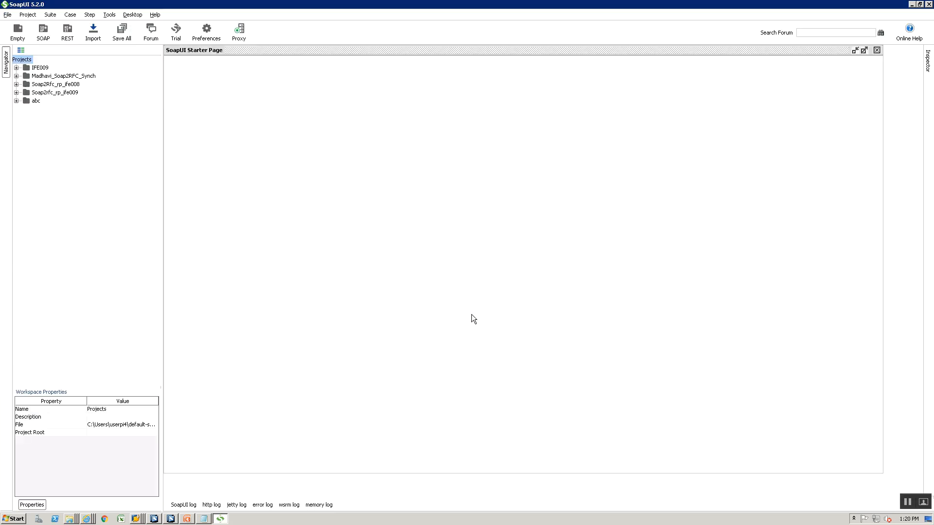
Create a new SOAP project named SyncAsyncBridge from the pasted WSDL URL
{"action": "left_click", "coordinate": [8, 15]}
{"action": "left_click", "coordinate": [33, 36]}
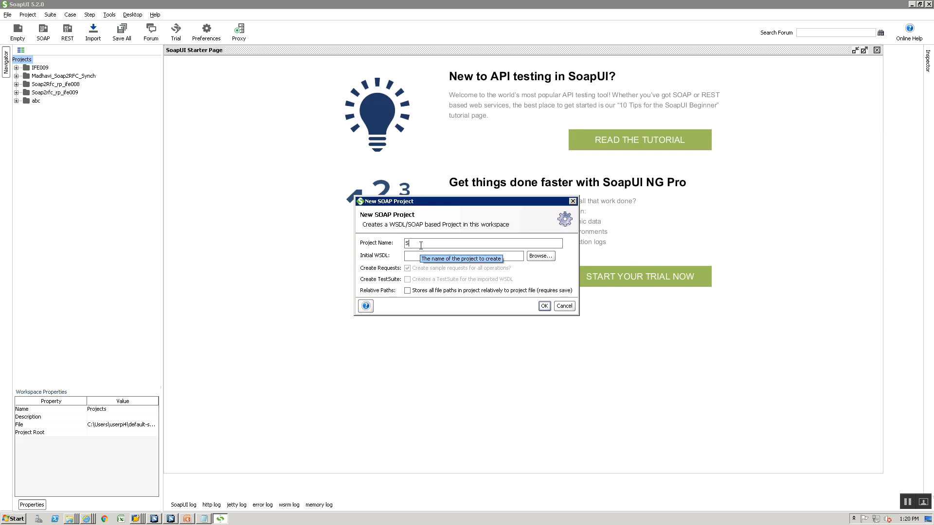
{"action": "type", "text": "SyncAsyncBridge"}
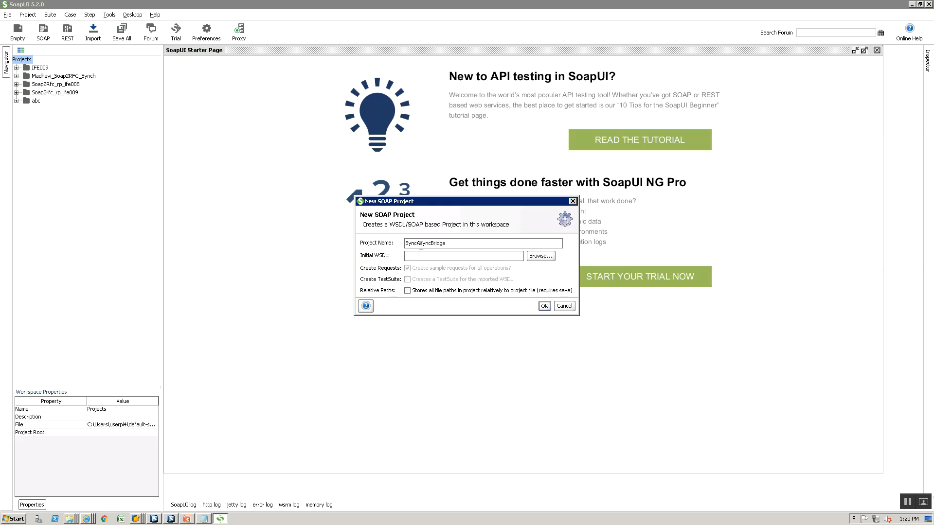
{"action": "key", "text": "Tab"}
{"action": "key", "text": "ctrl+v"}
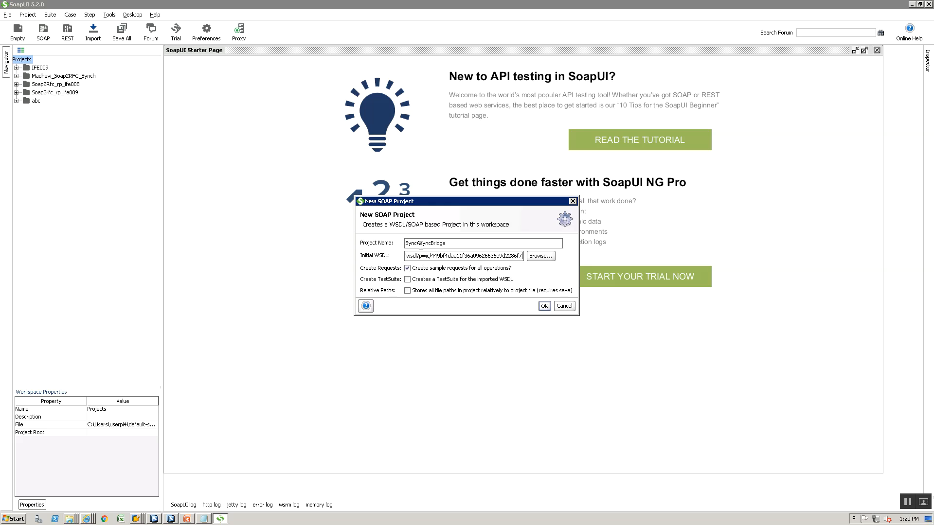
{"action": "key", "text": "Return"}
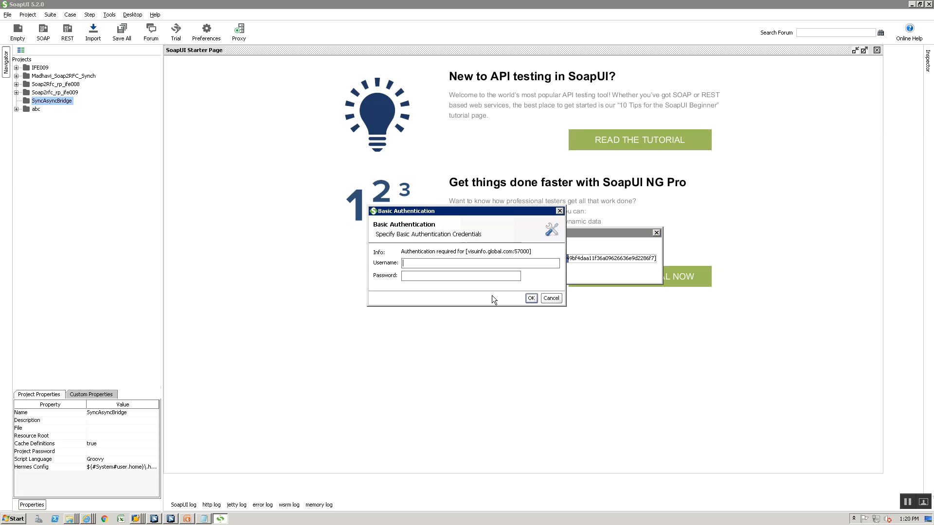
Enter the basic-auth username and password to load the WSDL, then expand the operation
{"action": "type", "text": "userpi1"}
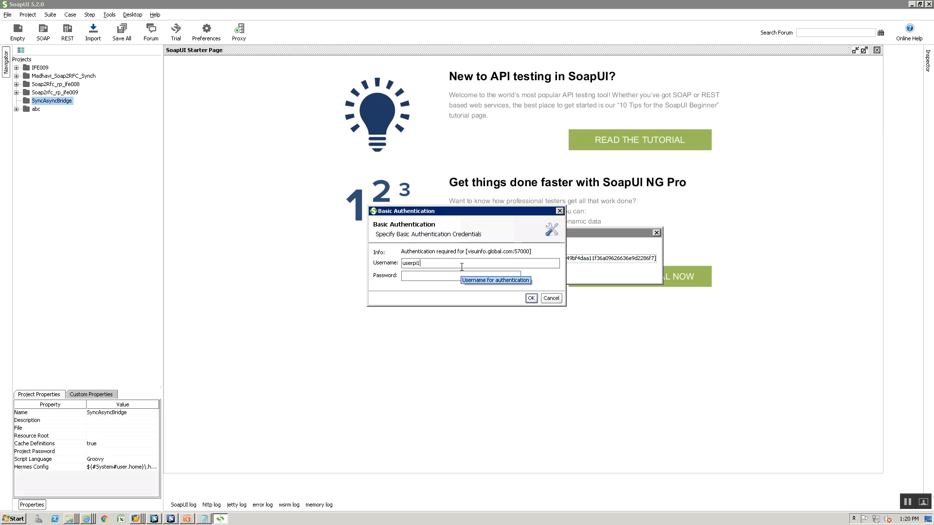
{"action": "type", "text": "5"}
{"action": "key", "text": "Tab"}
{"action": "type", "text": "•••••"}
{"action": "key", "text": "Return"}
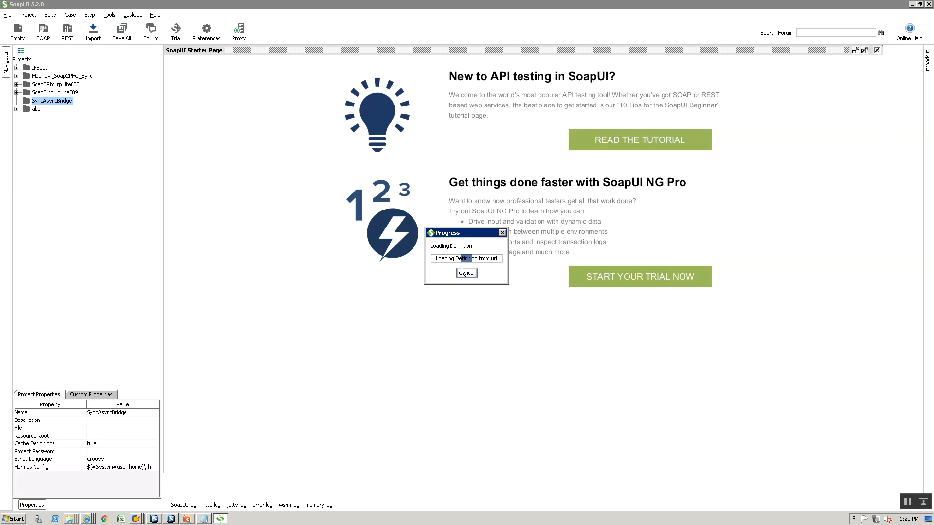
{"action": "left_click", "coordinate": [35, 117]}
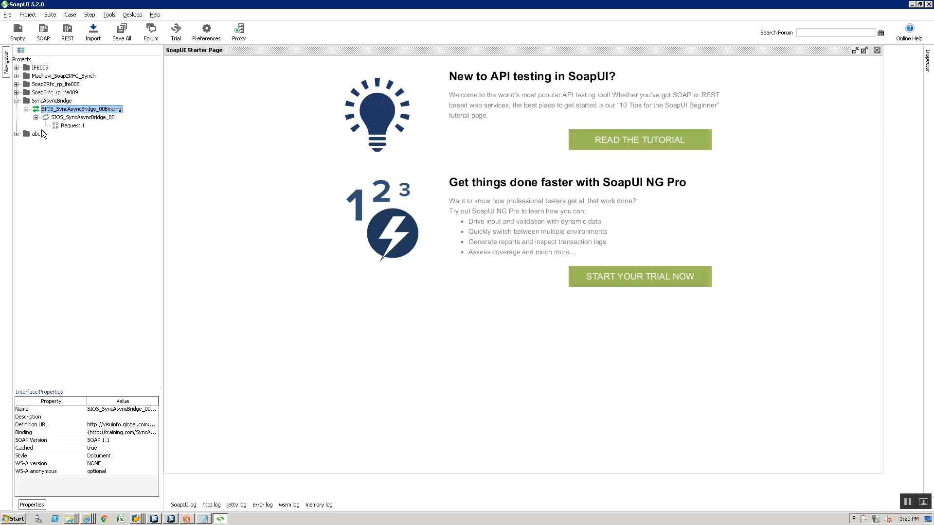
In Request 1, set Field1 to ABC and Field2 to DEF
{"action": "left_click", "coordinate": [68, 127]}
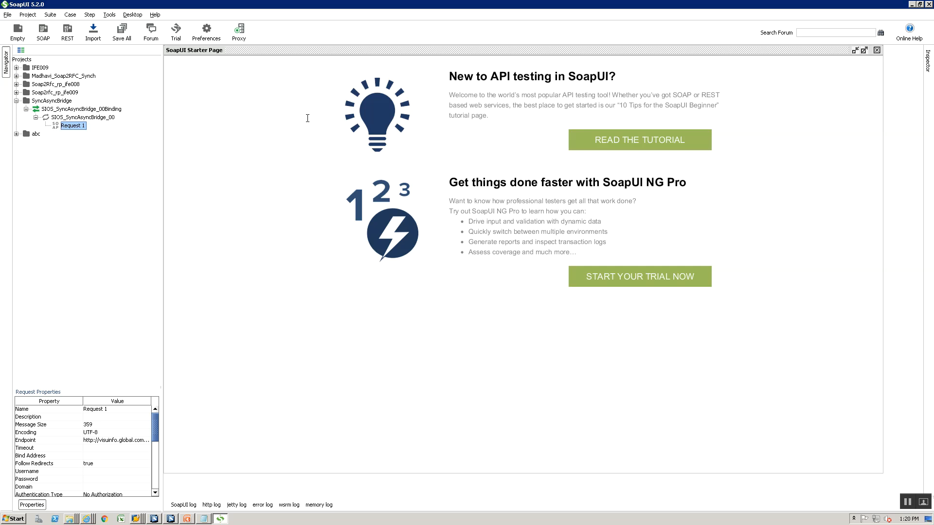
{"action": "double_click", "coordinate": [256, 120]}
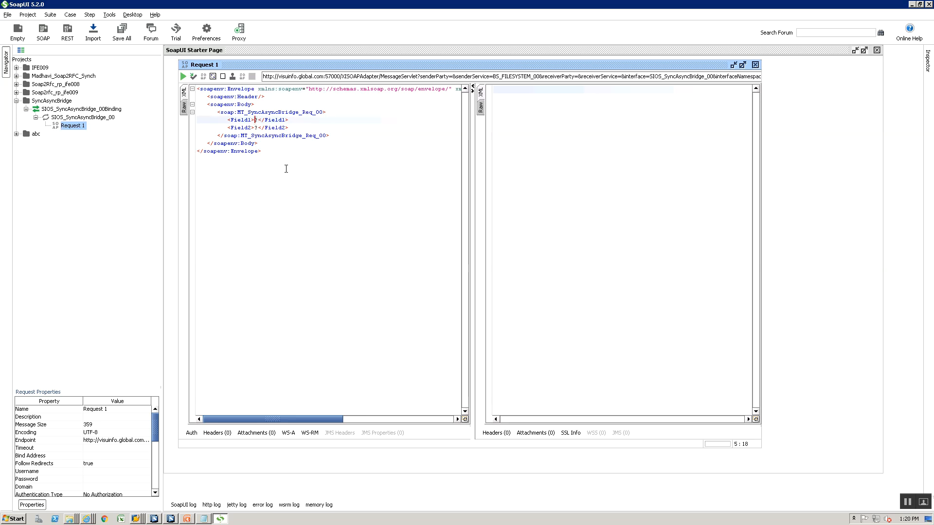
{"action": "type", "text": "ABC"}
{"action": "key", "text": "Down"}
{"action": "key", "text": "Left"}
{"action": "key", "text": "Left"}
{"action": "key", "text": "Left"}
{"action": "key", "text": "BackSpace"}
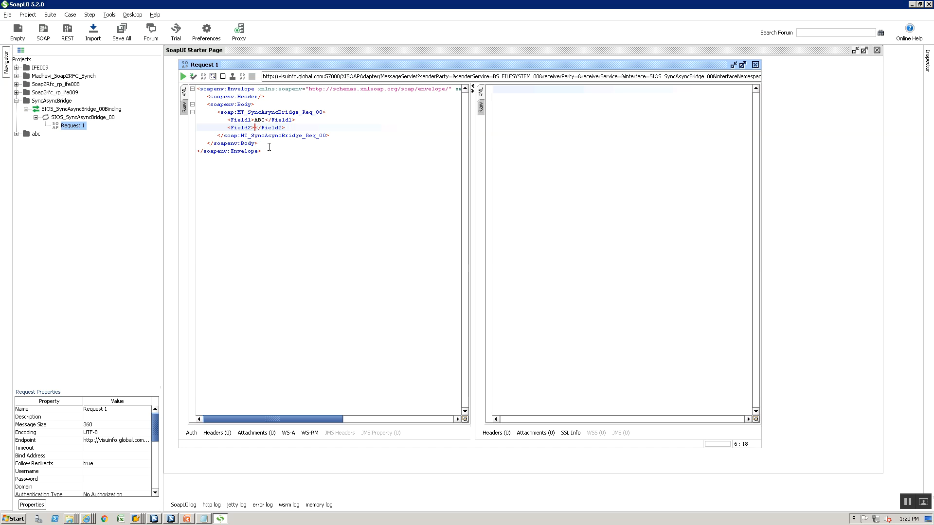
{"action": "type", "text": "DEF"}
Add Basic authorization with the username and password, then submit the request
{"action": "left_click", "coordinate": [741, 65]}
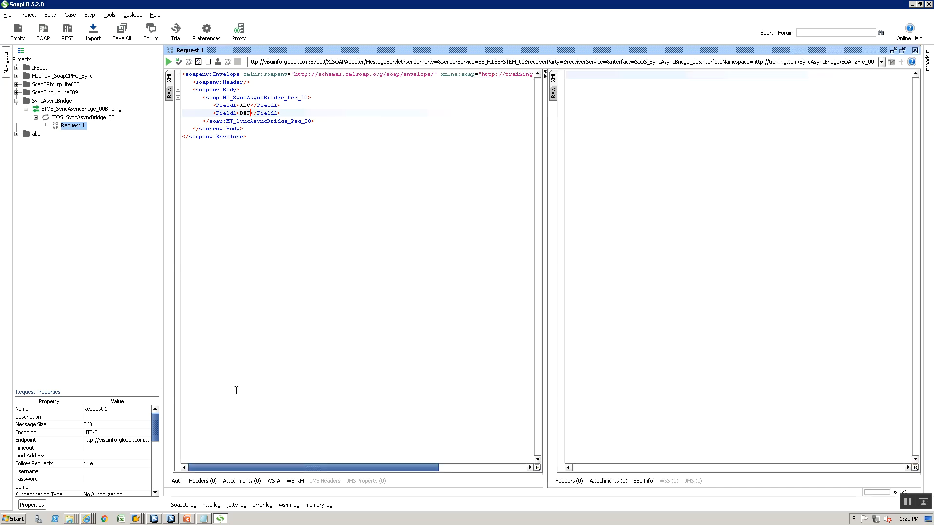
{"action": "left_click", "coordinate": [177, 481]}
{"action": "left_click", "coordinate": [279, 345]}
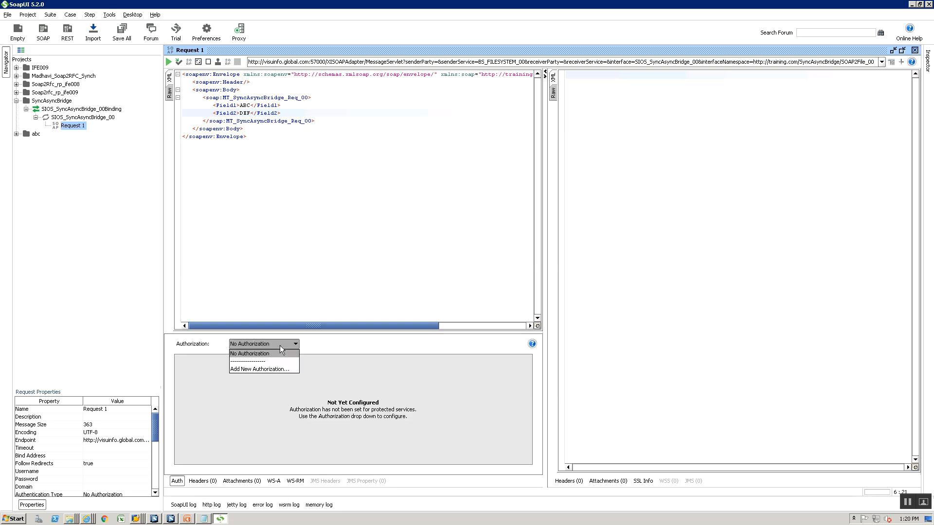
{"action": "left_click", "coordinate": [269, 369]}
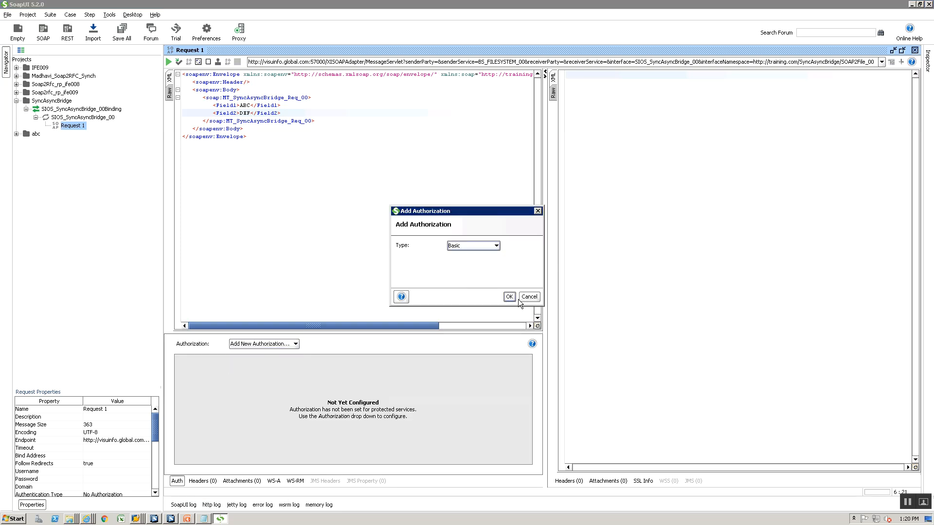
{"action": "left_click", "coordinate": [511, 296]}
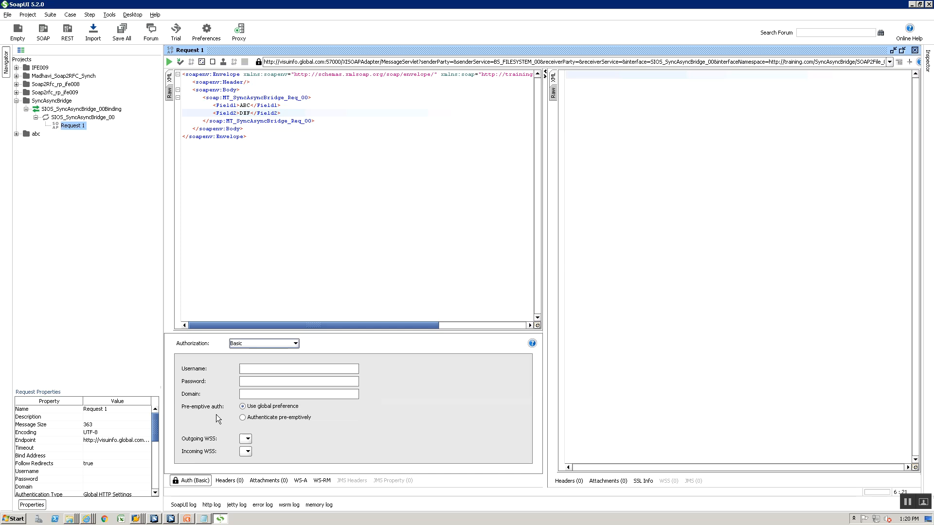
{"action": "left_click", "coordinate": [250, 369]}
{"action": "type", "text": "userpi15"}
{"action": "key", "text": "Tab"}
{"action": "type", "text": "******"}
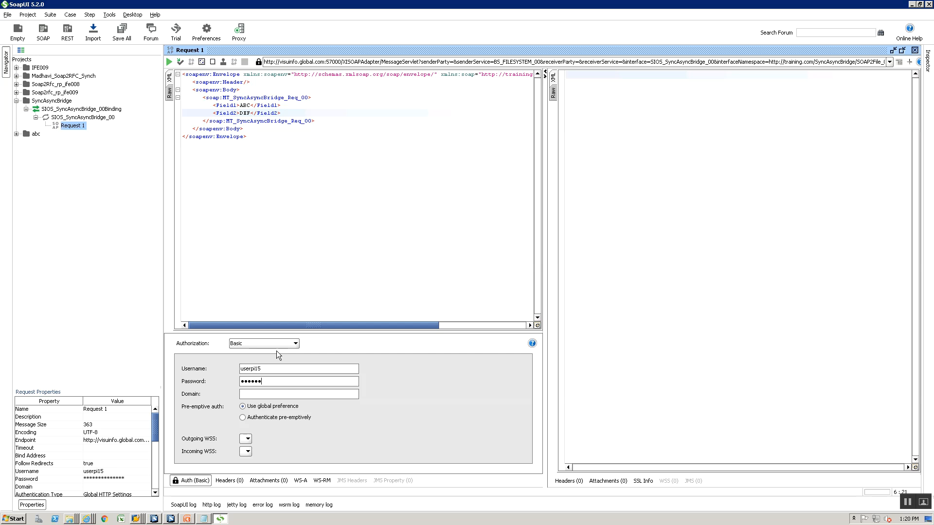
{"action": "left_click", "coordinate": [170, 62]}
Read the NameNotFoundException fault in the response, then return to Integration Builder's WSDL display
{"action": "key", "text": "alt+Tab"}
{"action": "key", "text": "alt+Tab"}
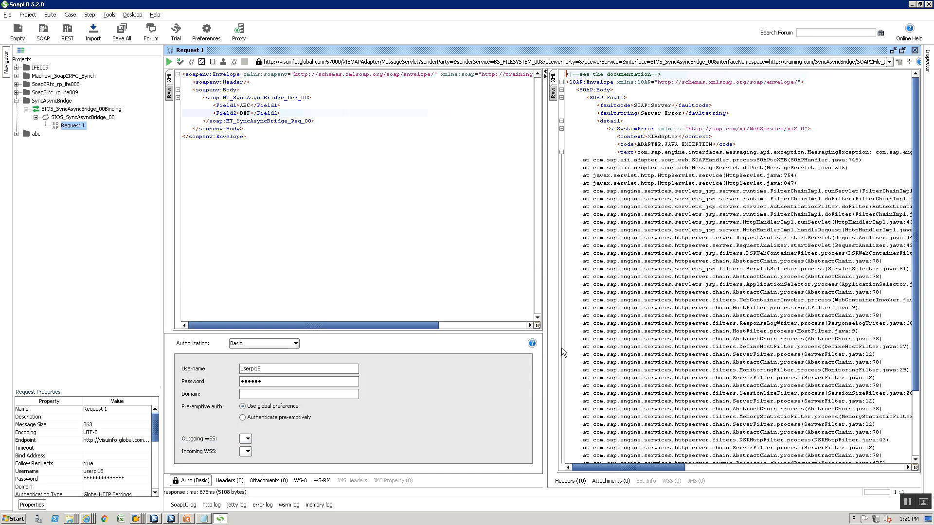
{"action": "left_click_drag", "start_coordinate": [626, 470], "coordinate": [859, 462]}
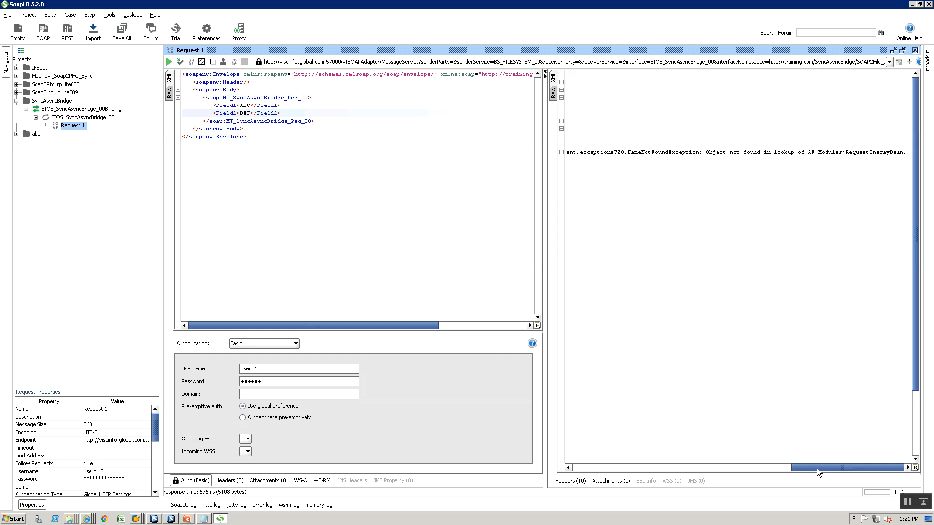
{"action": "key", "text": "alt+Tab"}
Close the WSDL display and put the CC_SyncAsyncBridge_FILE_Receiver_00 channel into edit mode, showing the object tree
{"action": "key", "text": "alt+Tab"}
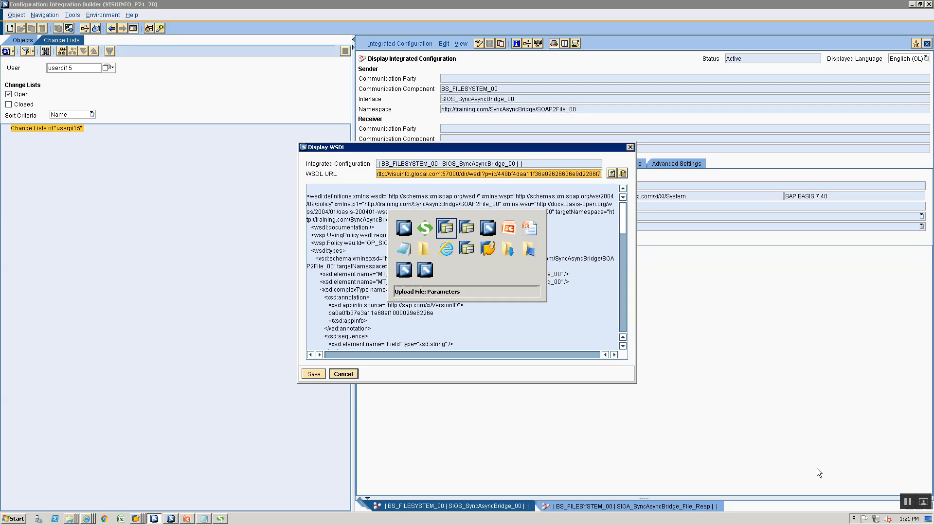
{"action": "key", "text": "alt+Tab"}
{"action": "key", "text": "alt+Tab"}
{"action": "key", "text": "alt+Tab"}
{"action": "key", "text": "alt+Tab"}
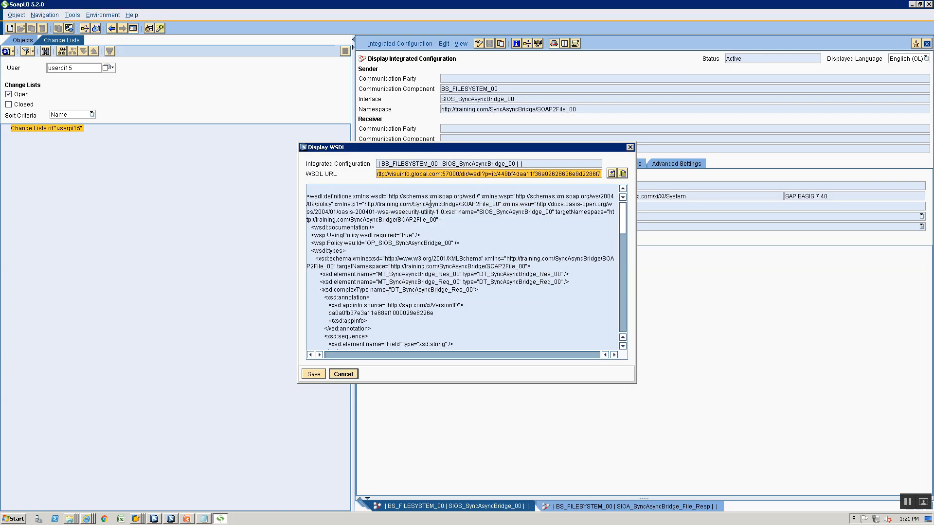
{"action": "key", "text": "alt+Tab"}
{"action": "key", "text": "alt+Tab"}
{"action": "key", "text": "alt+Tab"}
{"action": "key", "text": "alt+Tab"}
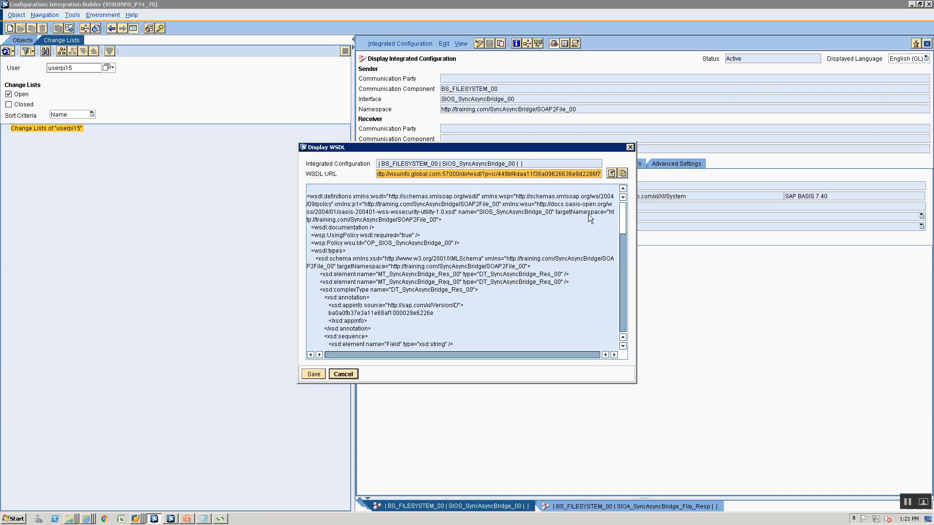
{"action": "key", "text": "alt+Tab"}
{"action": "key", "text": "alt+Tab"}
{"action": "left_click", "coordinate": [344, 375]}
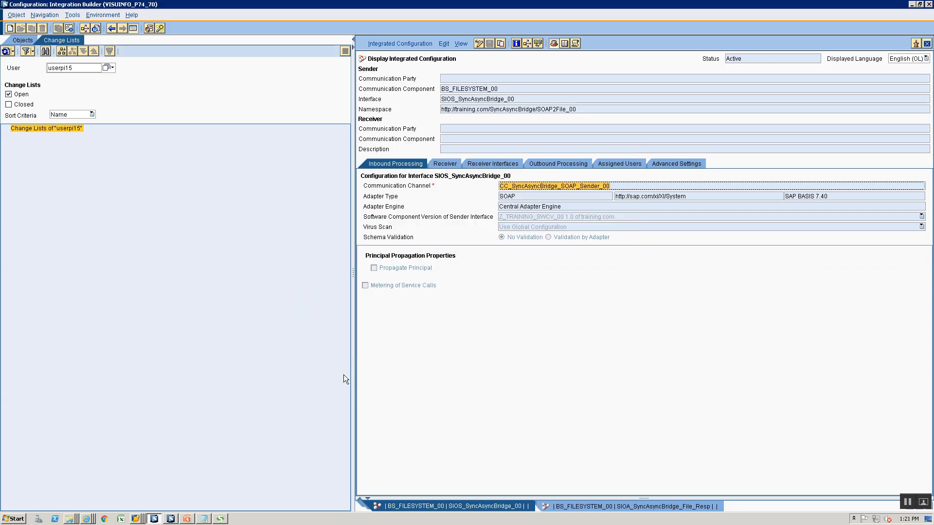
{"action": "left_click", "coordinate": [562, 167]}
{"action": "double_click", "coordinate": [553, 190]}
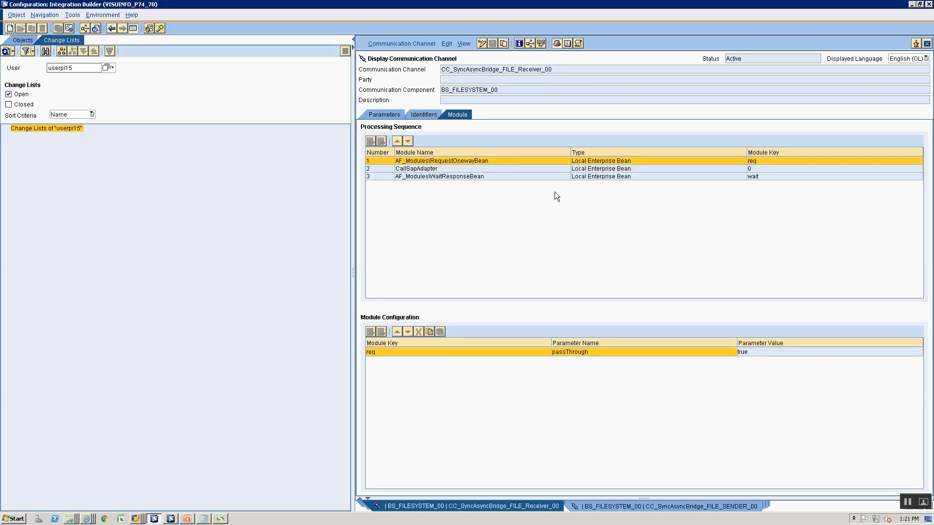
{"action": "left_click", "coordinate": [482, 43]}
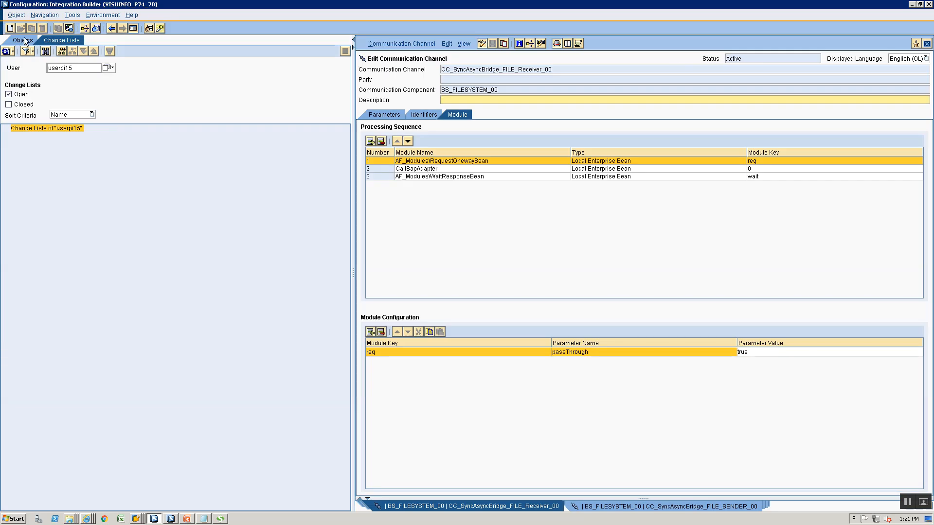
{"action": "left_click", "coordinate": [24, 38]}
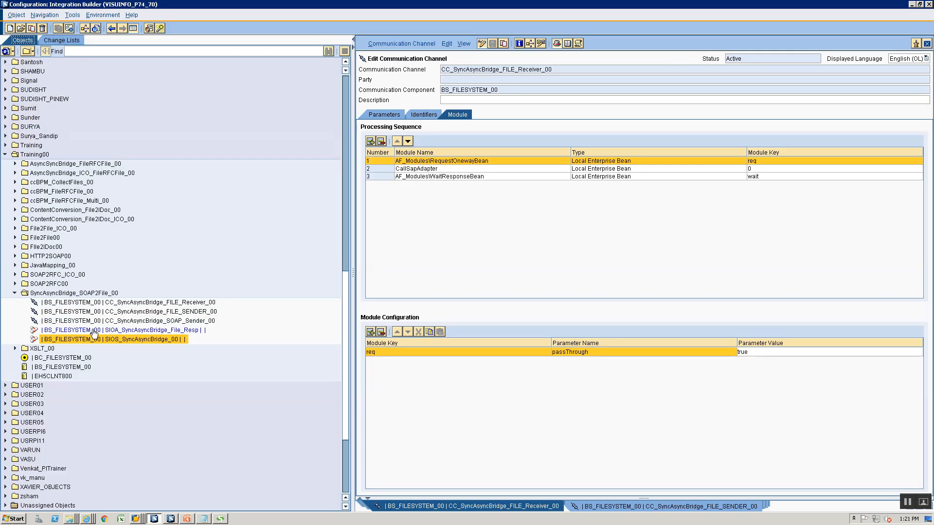
View the CC_AsyncSyncBridge_File_Sender_00 channel's module sequence, then return to the receiver channel
{"action": "left_click", "coordinate": [15, 165]}
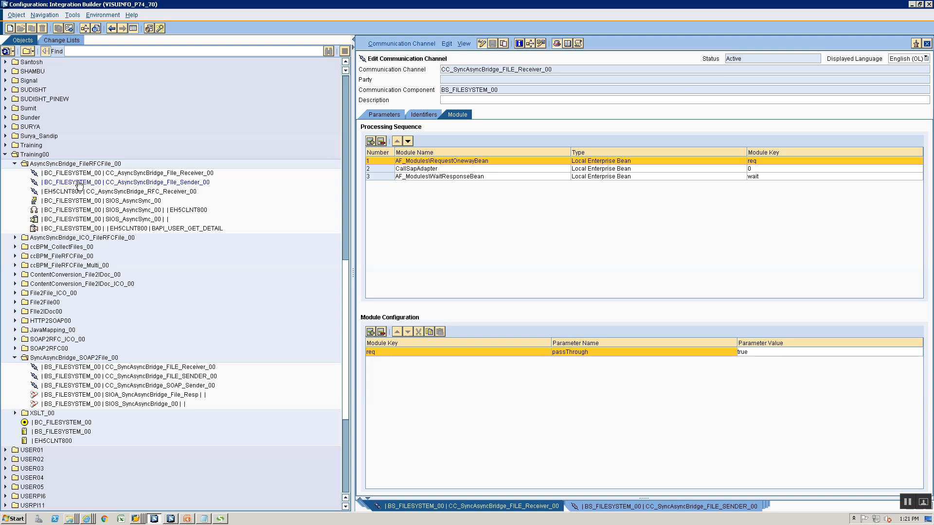
{"action": "left_click", "coordinate": [80, 183]}
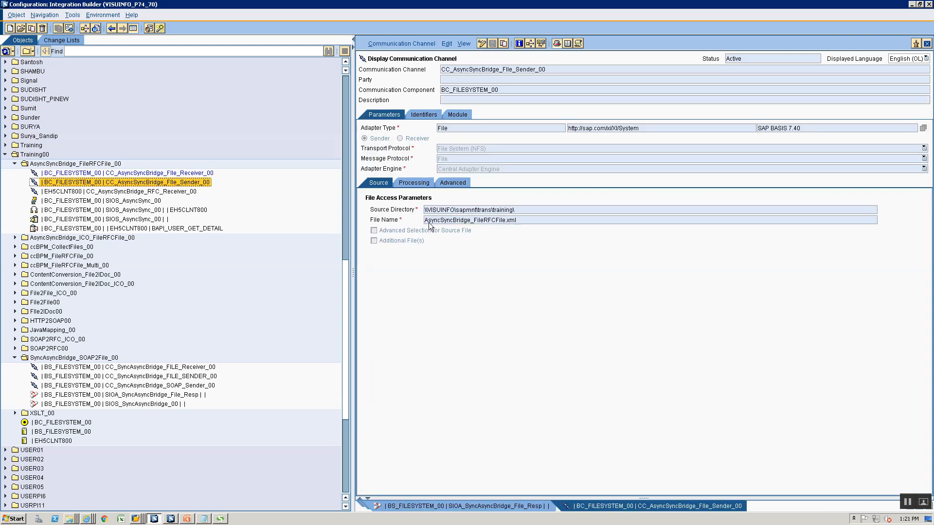
{"action": "left_click", "coordinate": [464, 116]}
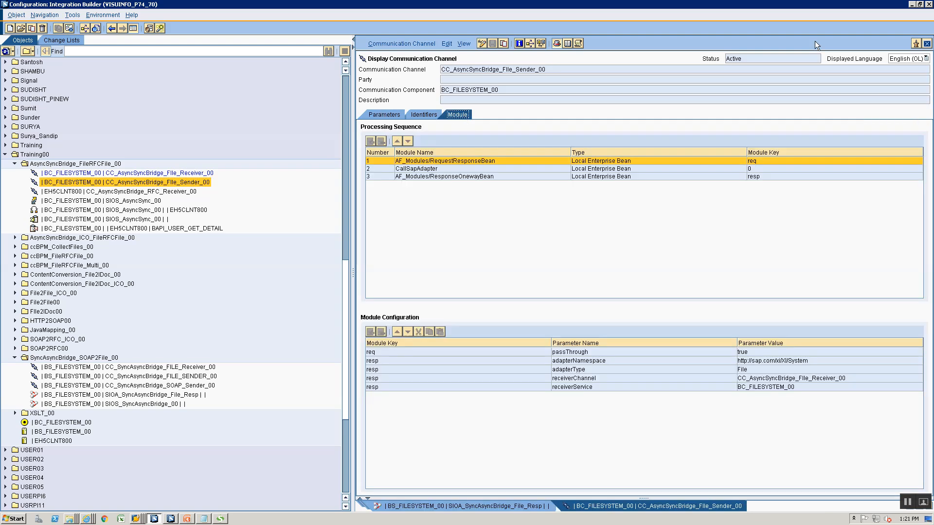
{"action": "left_click", "coordinate": [928, 43]}
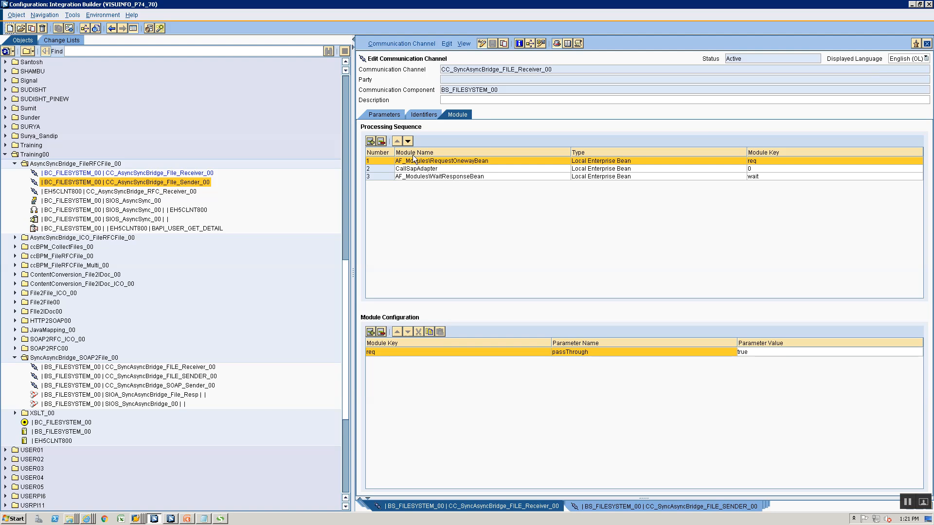
Edit the receiver's module names (typing /WaitR), comparing with CC_SyncAsyncBridge_FILE_SENDER_00's modules
{"action": "left_click", "coordinate": [432, 161]}
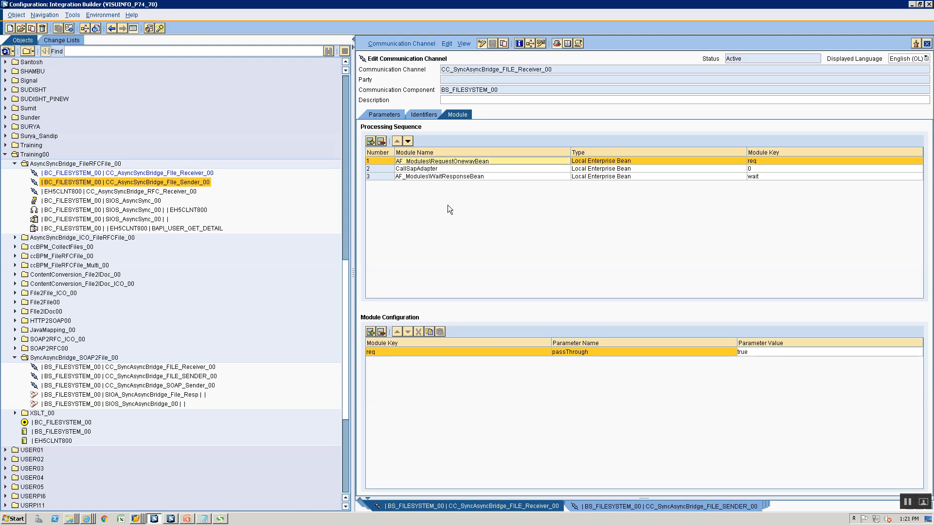
{"action": "key", "text": "Delete"}
{"action": "type", "text": "/Wait"}
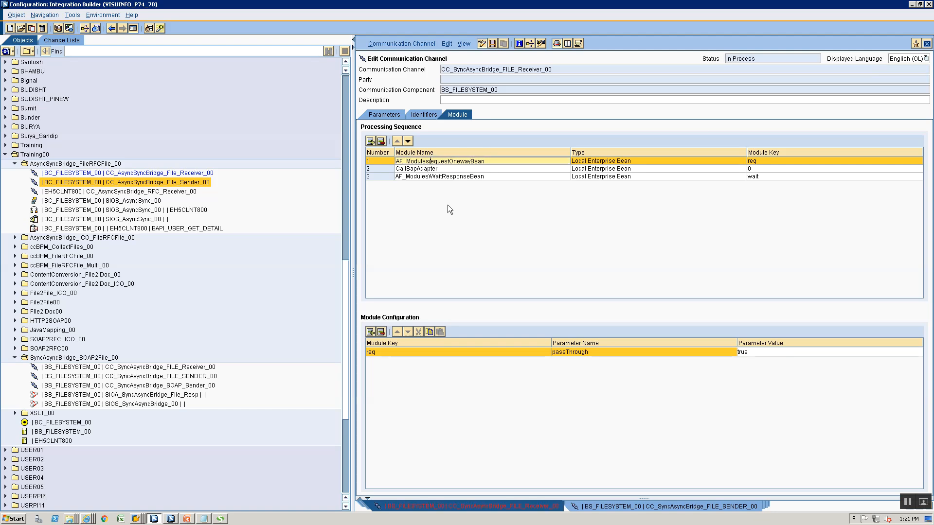
{"action": "type", "text": "R"}
{"action": "left_click", "coordinate": [430, 177]}
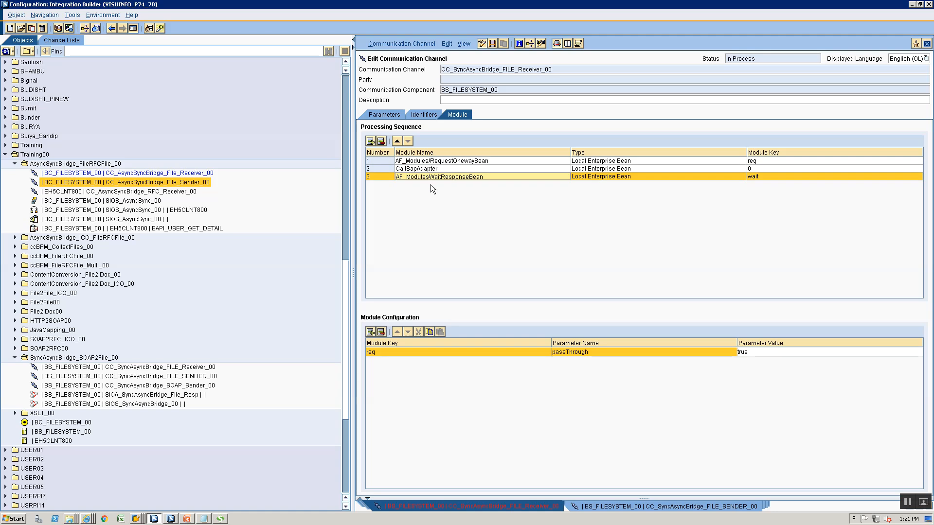
{"action": "left_click", "coordinate": [674, 506]}
{"action": "left_click", "coordinate": [467, 114]}
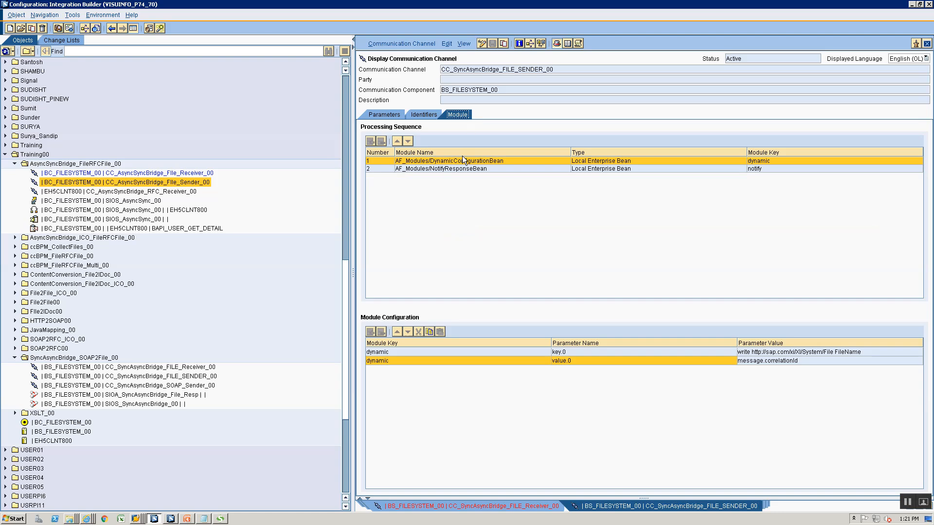
{"action": "left_click", "coordinate": [462, 506]}
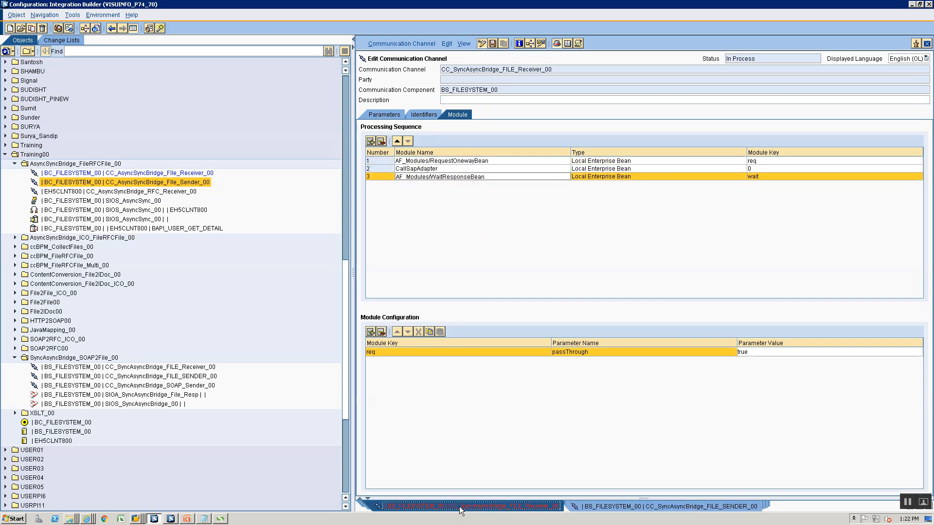
{"action": "left_click", "coordinate": [497, 163]}
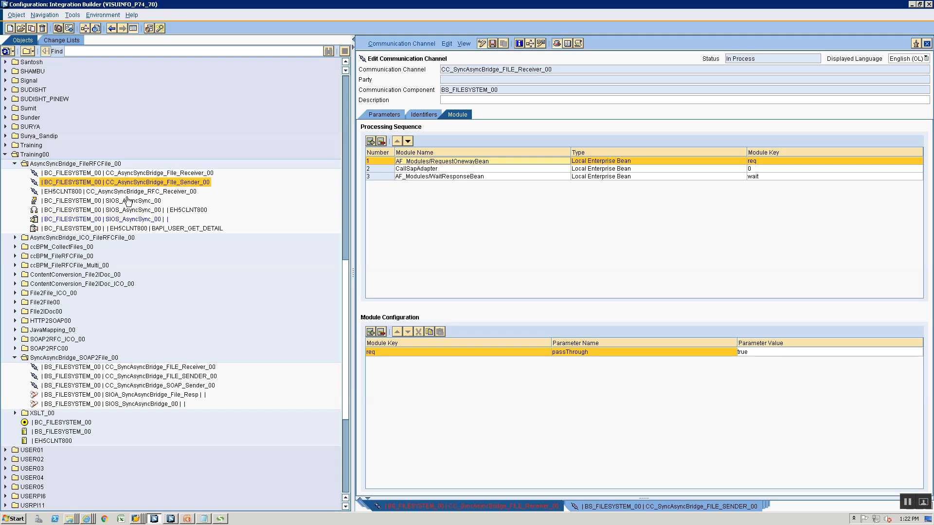
Review CC_AsyncSyncBridge_File_Sender_00's module sequence and close the SIOA_SyncAsyncBridge_File_Resp configuration
{"action": "double_click", "coordinate": [150, 182]}
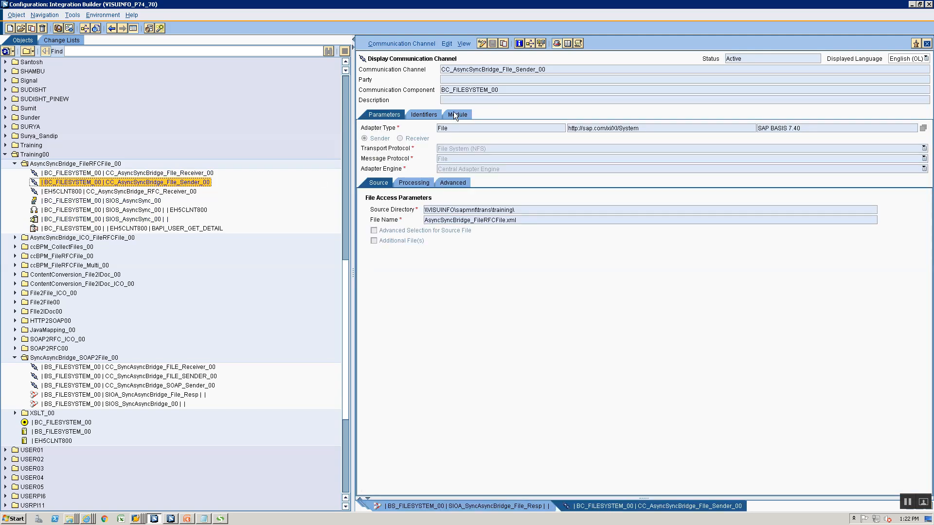
{"action": "left_click", "coordinate": [453, 114]}
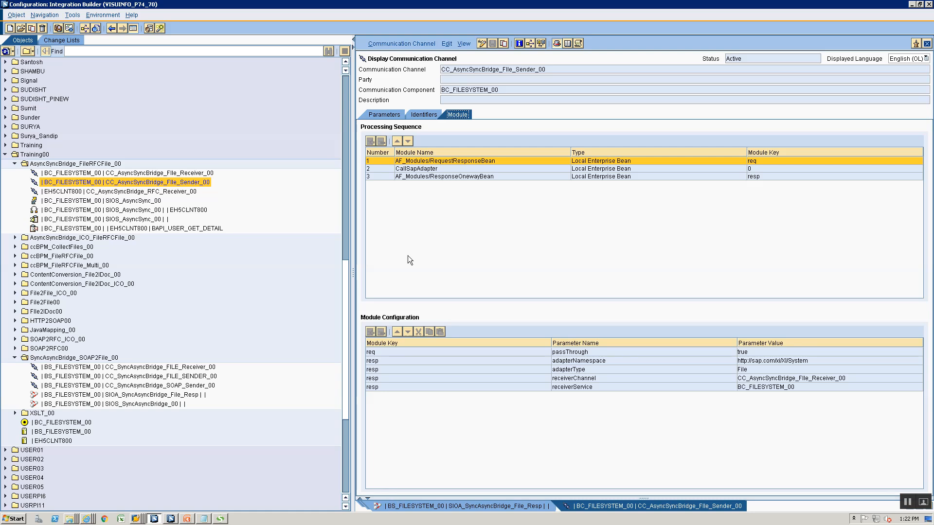
{"action": "left_click", "coordinate": [475, 506]}
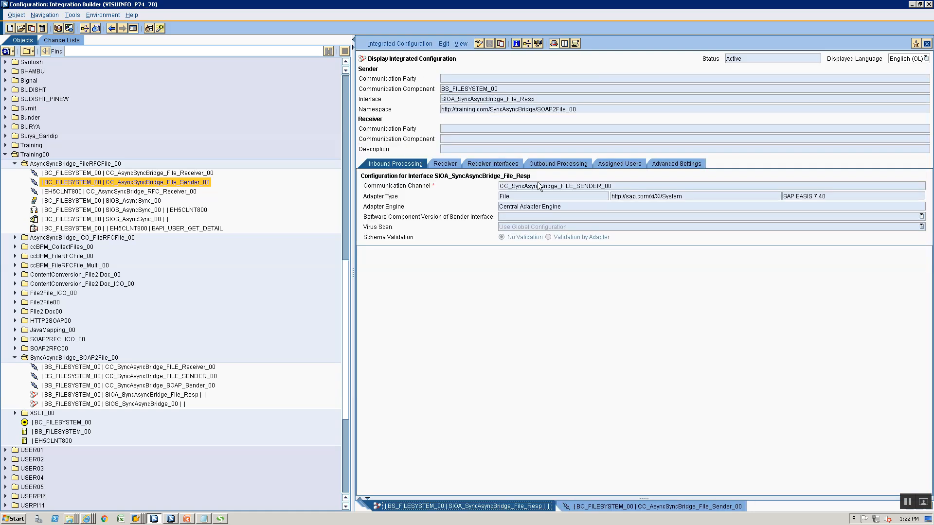
{"action": "left_click", "coordinate": [927, 45]}
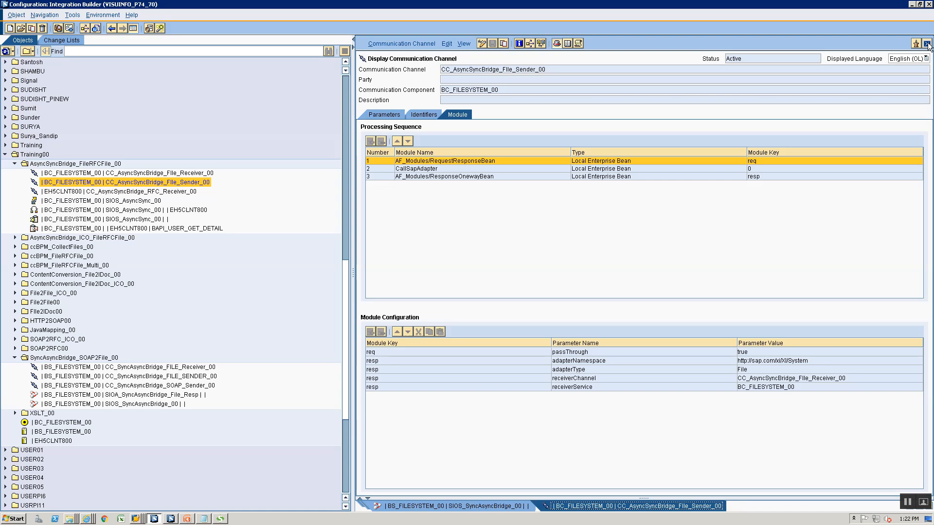
{"action": "key", "text": "alt+Tab"}
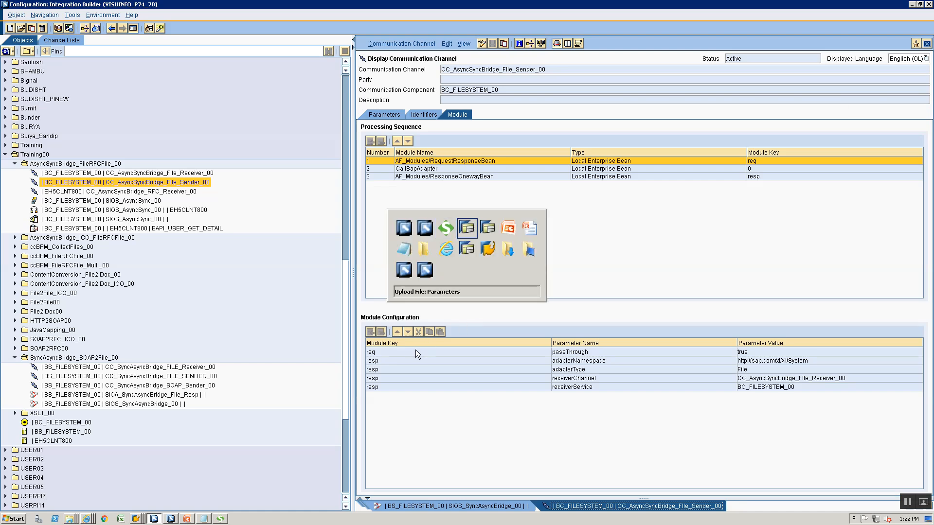
Review slide 3's ICO 1 receiver file adapter settings in PowerPoint, then return to Integration Builder
{"action": "key", "text": "Page_Up"}
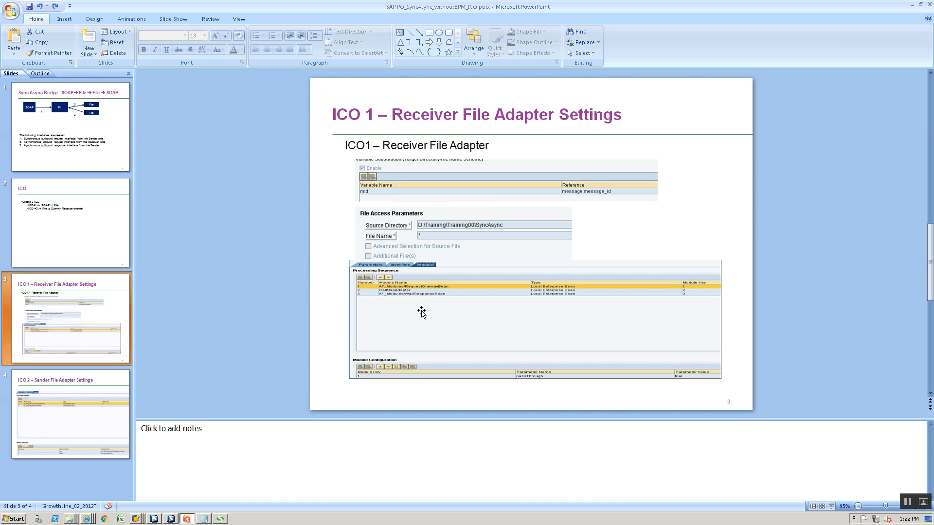
{"action": "left_click", "coordinate": [430, 339]}
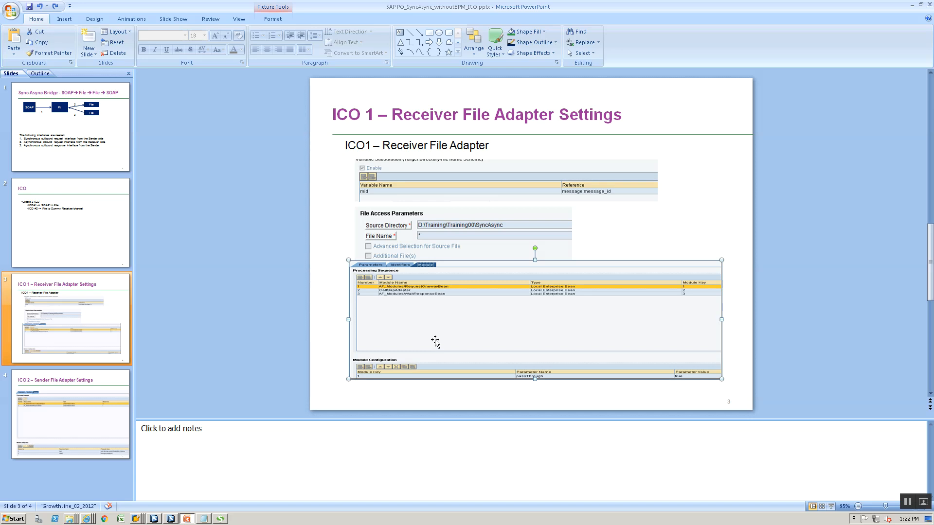
{"action": "key", "text": "alt+Tab"}
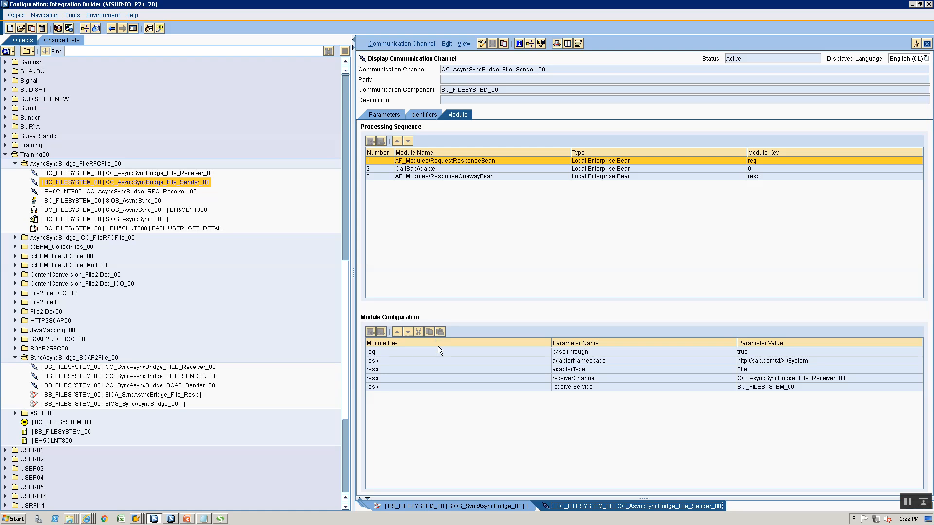
Check CC_AsyncSyncBridge_File_Sender_00, then close and save the CC_SyncAsyncBridge_FILE_Receiver_00 editor
{"action": "left_click", "coordinate": [387, 506]}
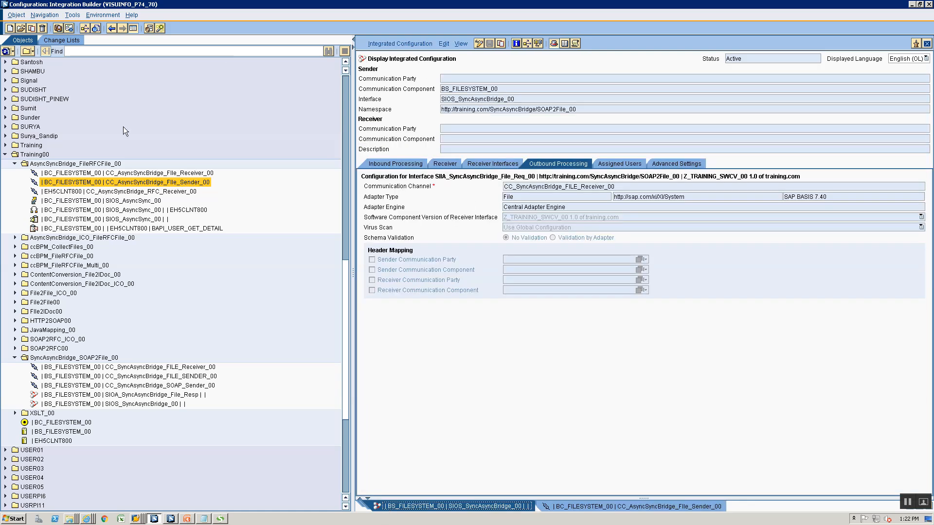
{"action": "double_click", "coordinate": [136, 182]}
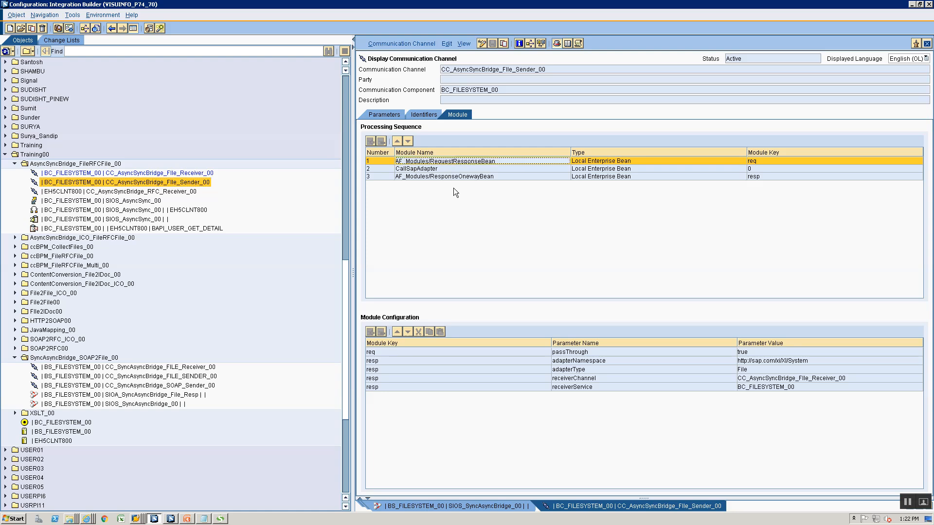
{"action": "right_click", "coordinate": [613, 505]}
{"action": "left_click", "coordinate": [624, 494]}
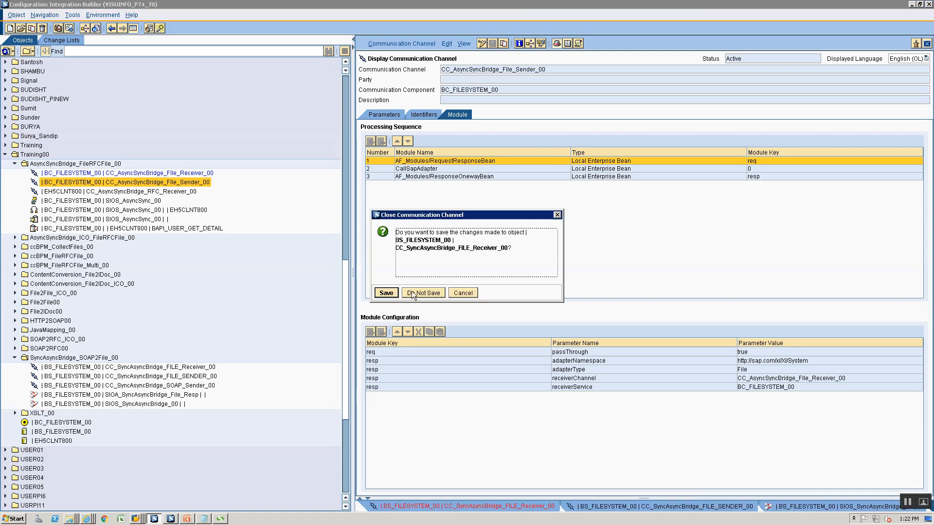
{"action": "left_click", "coordinate": [391, 292]}
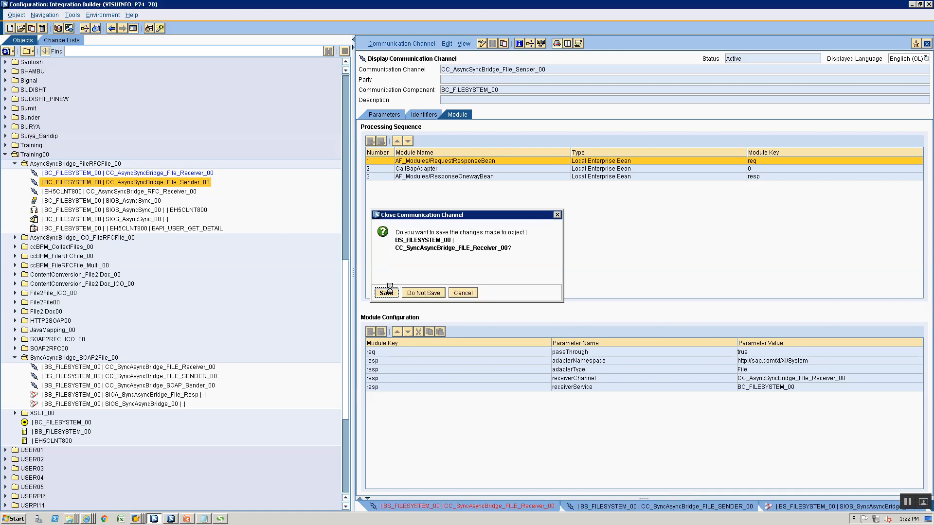
Reopen CC_SyncAsyncBridge_FILE_Receiver_00's module sequence and activate its standard change list
{"action": "double_click", "coordinate": [151, 367]}
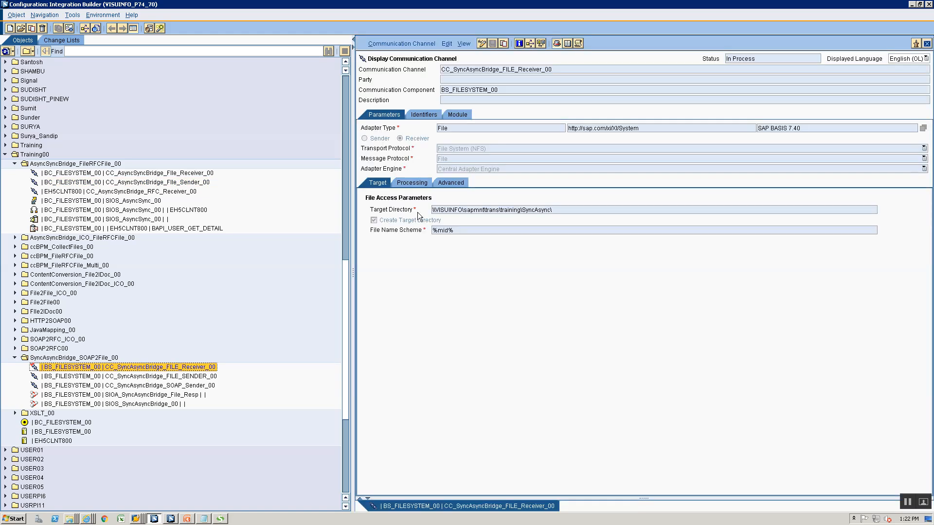
{"action": "left_click", "coordinate": [453, 116]}
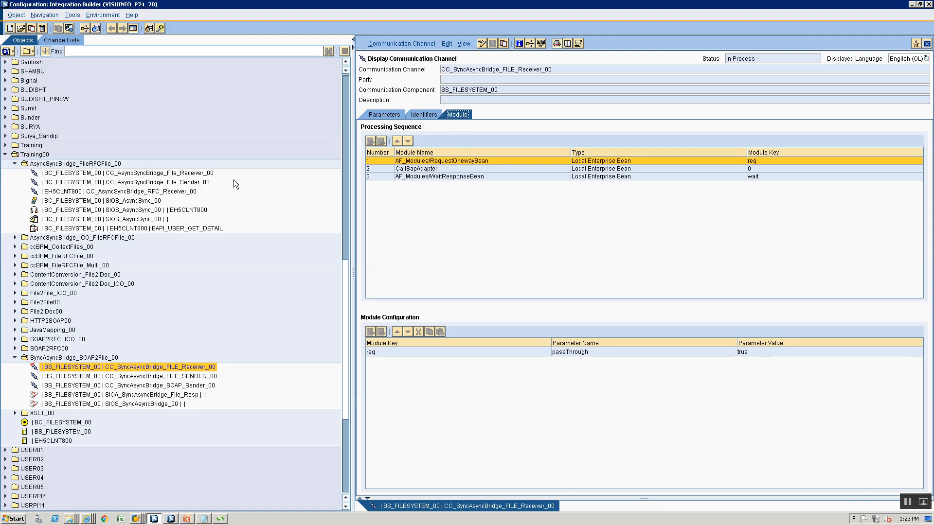
{"action": "left_click", "coordinate": [395, 44]}
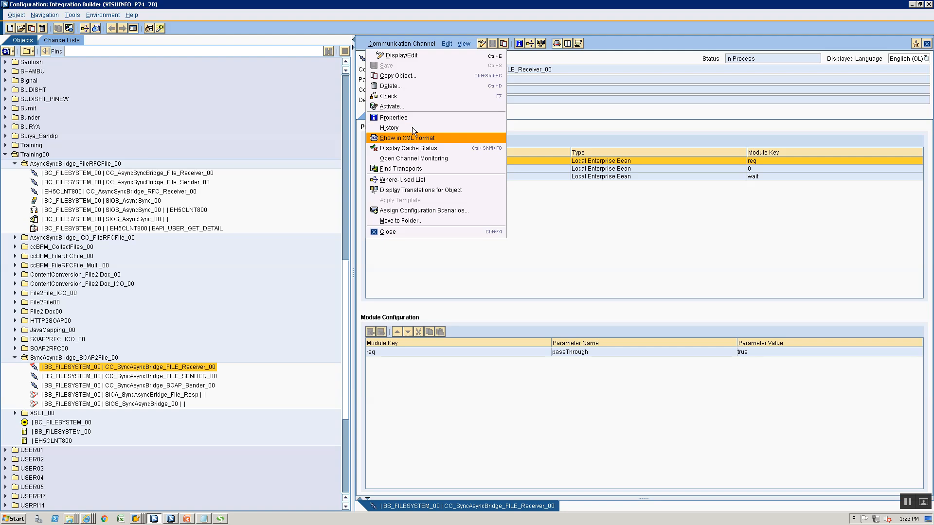
{"action": "left_click", "coordinate": [417, 103]}
{"action": "left_click", "coordinate": [365, 354]}
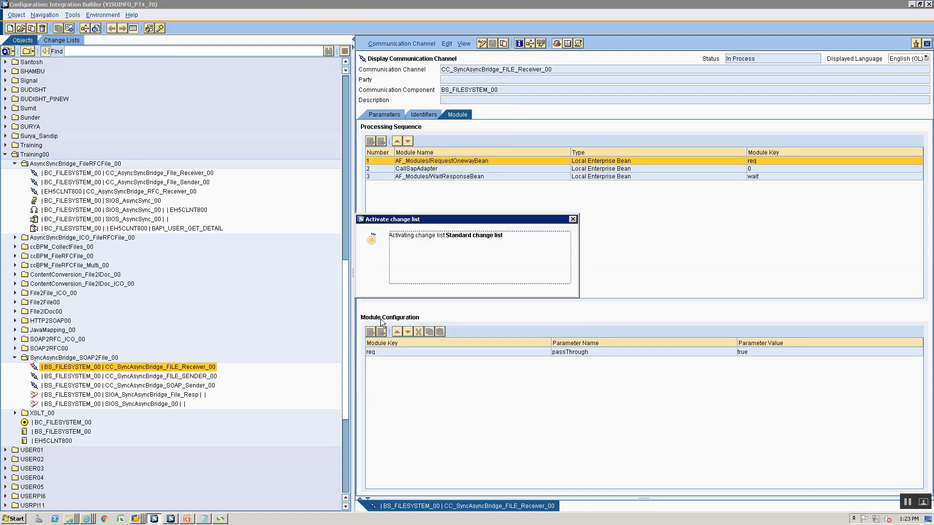
{"action": "left_click", "coordinate": [387, 293]}
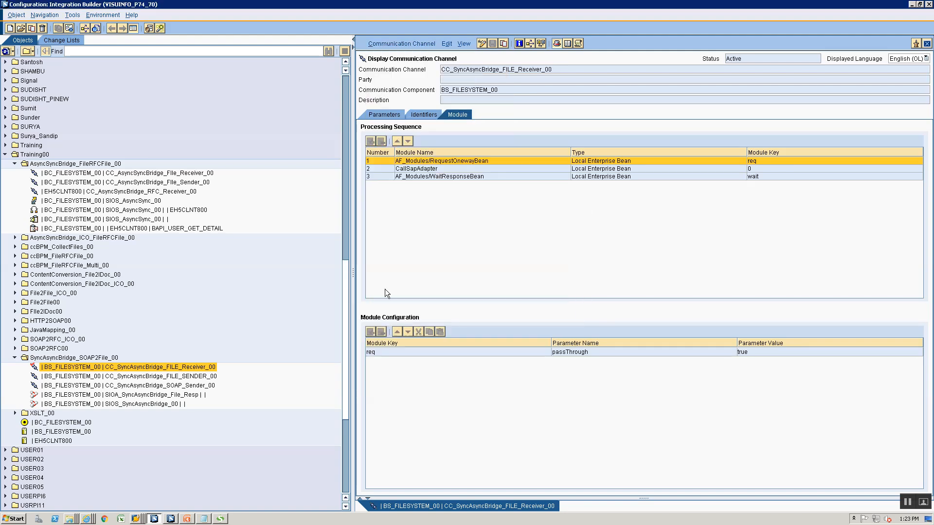
Confirm in the Cache Status Overview that the runtime cache was updated
{"action": "left_click", "coordinate": [103, 15]}
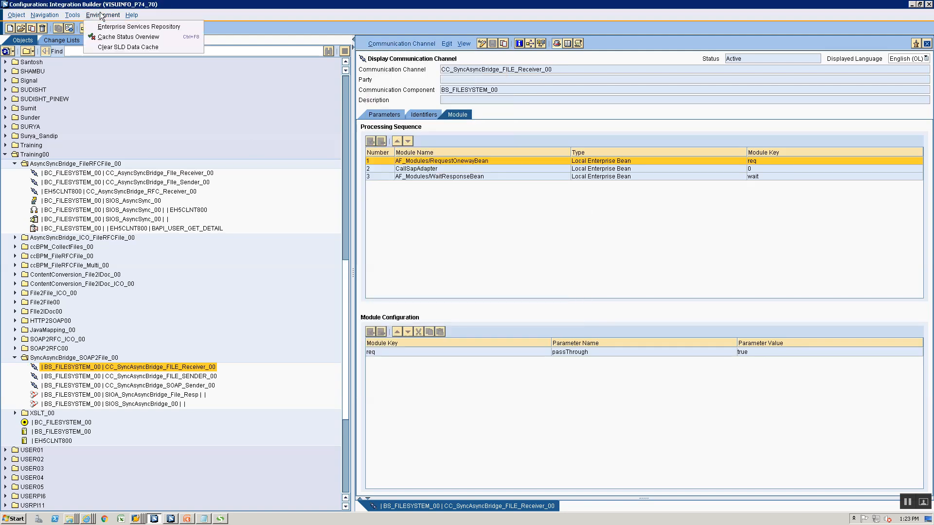
{"action": "left_click", "coordinate": [104, 37]}
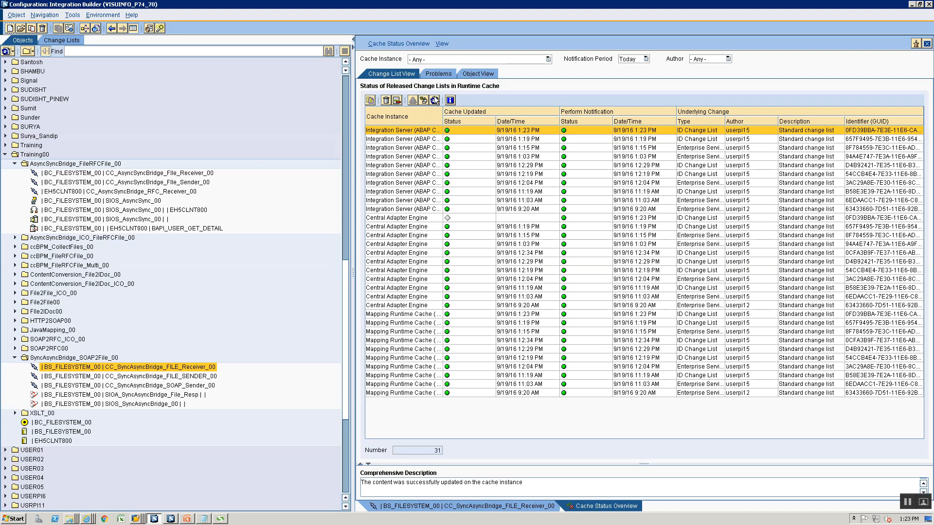
{"action": "key", "text": "alt+Tab"}
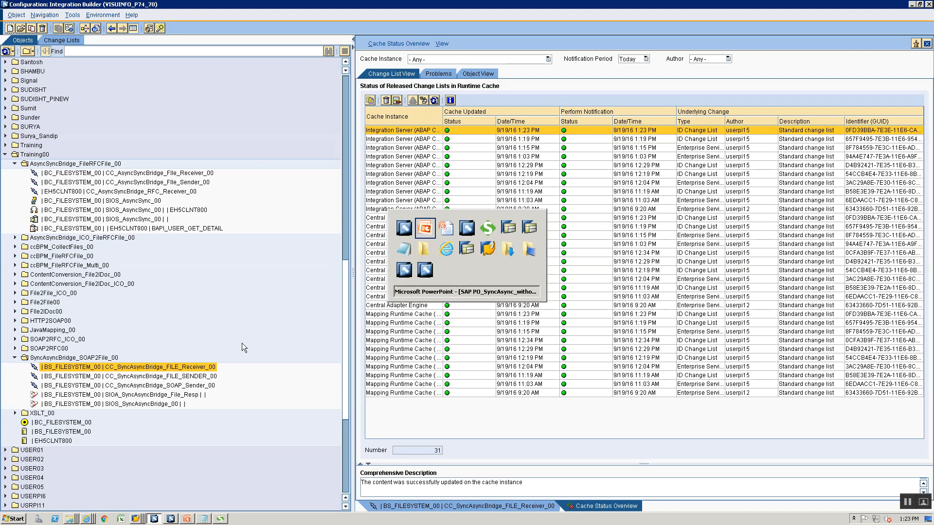
{"action": "key", "text": "alt+Tab"}
{"action": "key", "text": "alt+Tab"}
{"action": "key", "text": "alt+Tab"}
Resend Request 1 and read the fault: unknown header category 'messageid' for variable 'mid'
{"action": "left_click", "coordinate": [662, 180]}
{"action": "key", "text": "ctrl+a"}
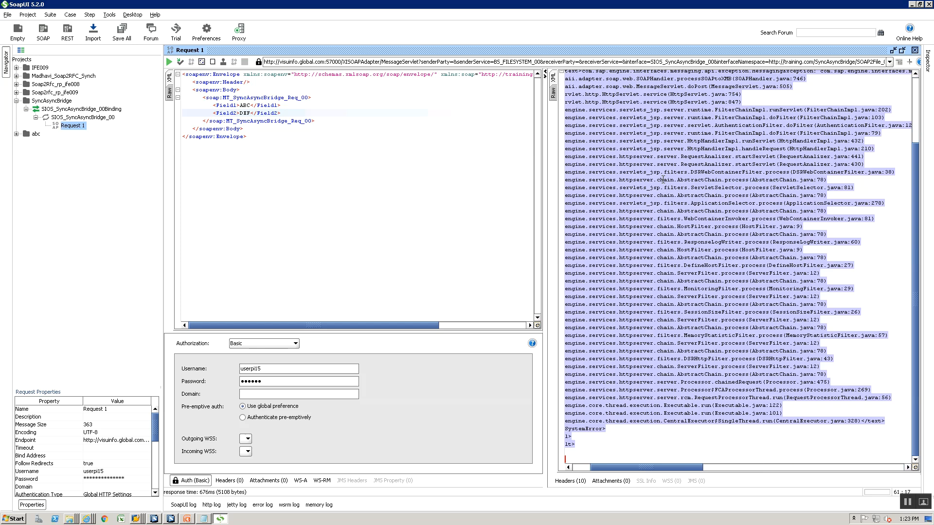
{"action": "key", "text": "alt+Return"}
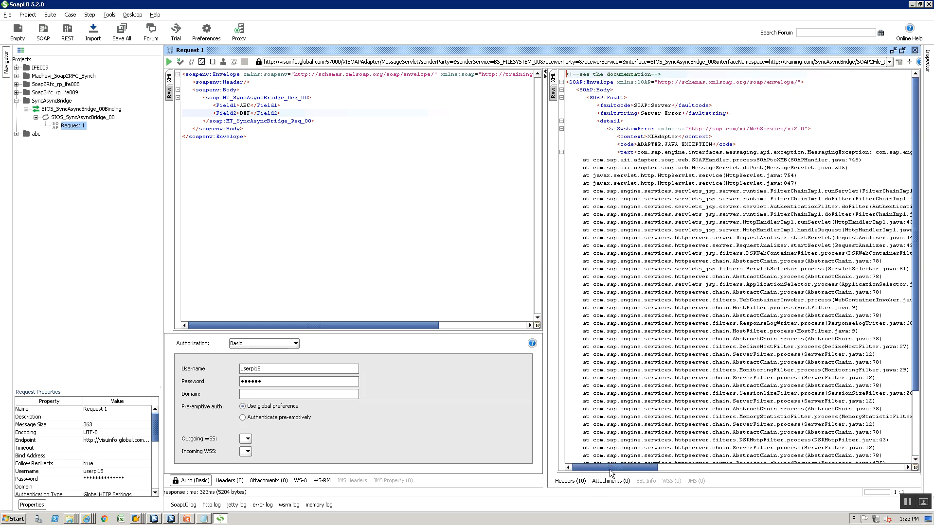
{"action": "left_click_drag", "start_coordinate": [612, 467], "coordinate": [870, 468]}
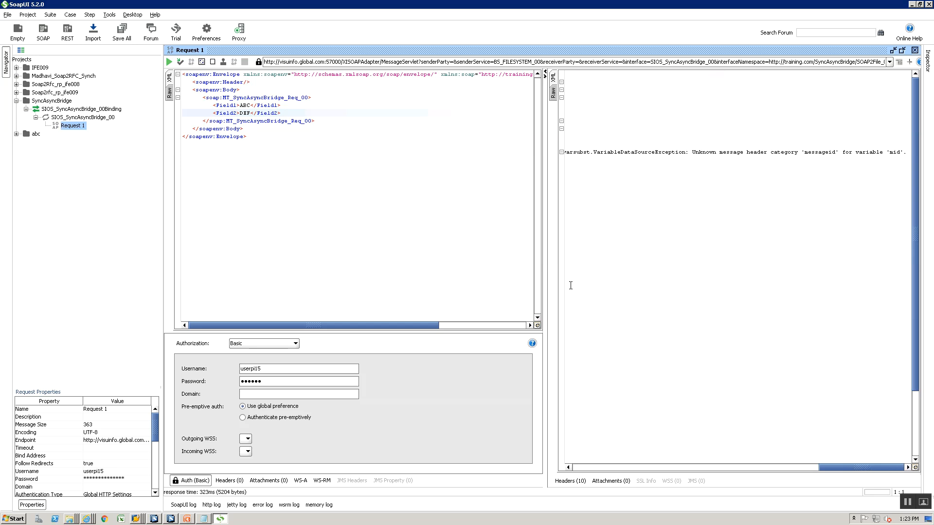
{"action": "left_click_drag", "start_coordinate": [542, 253], "coordinate": [465, 251]}
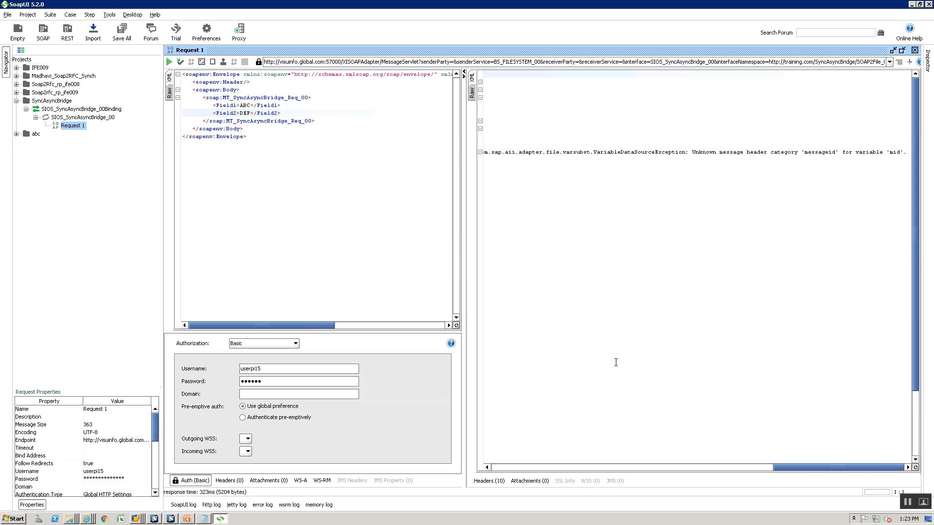
{"action": "mouse_move", "coordinate": [788, 466]}
{"action": "left_mouse_down"}
{"action": "mouse_move", "coordinate": [564, 469]}
{"action": "mouse_move", "coordinate": [486, 482]}
{"action": "mouse_move", "coordinate": [754, 487]}
{"action": "mouse_move", "coordinate": [811, 477]}
{"action": "left_mouse_up"}
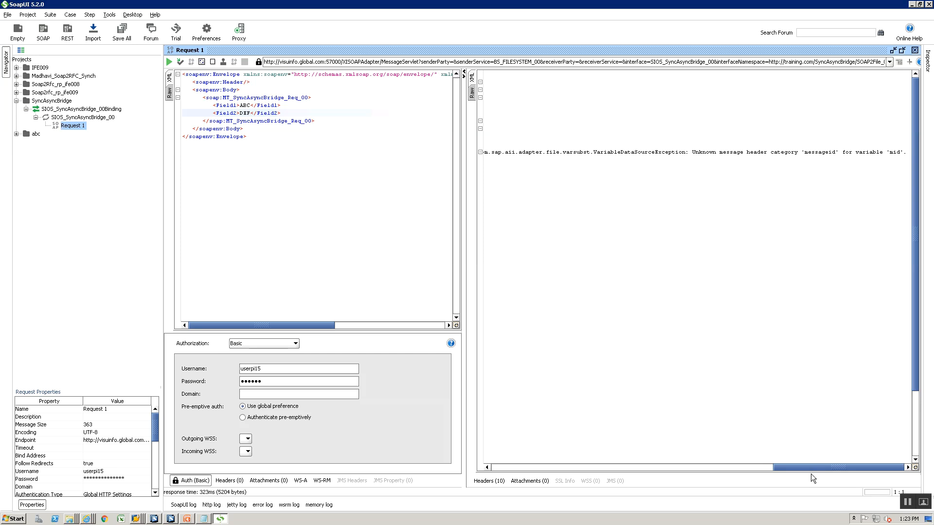
{"action": "key", "text": "alt+Tab"}
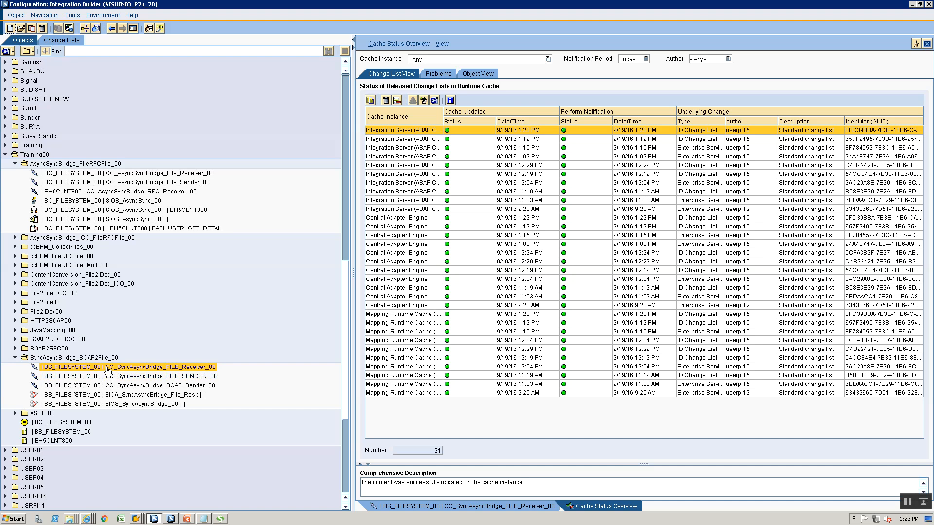
Show the receiver channel's Parameters > Advanced variable substitution and compare it with the SoapUI error and slides
{"action": "double_click", "coordinate": [127, 367]}
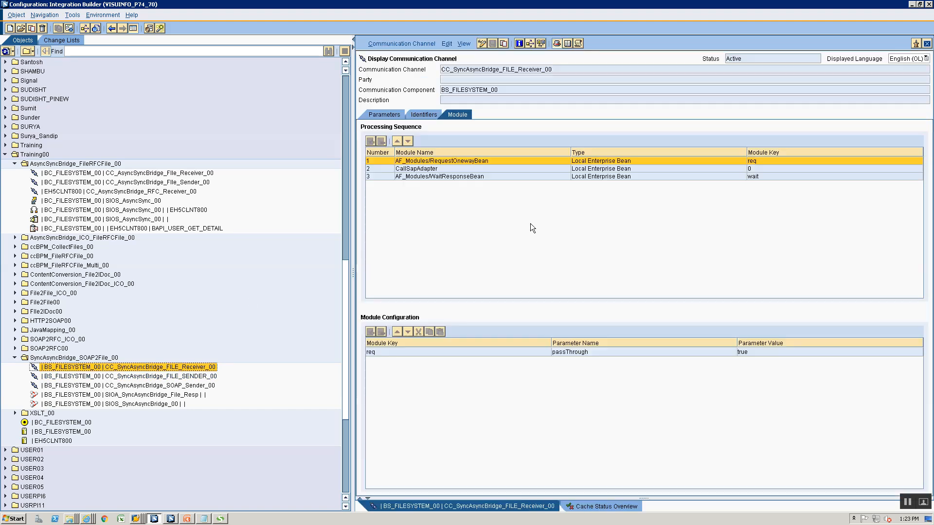
{"action": "left_click", "coordinate": [383, 115]}
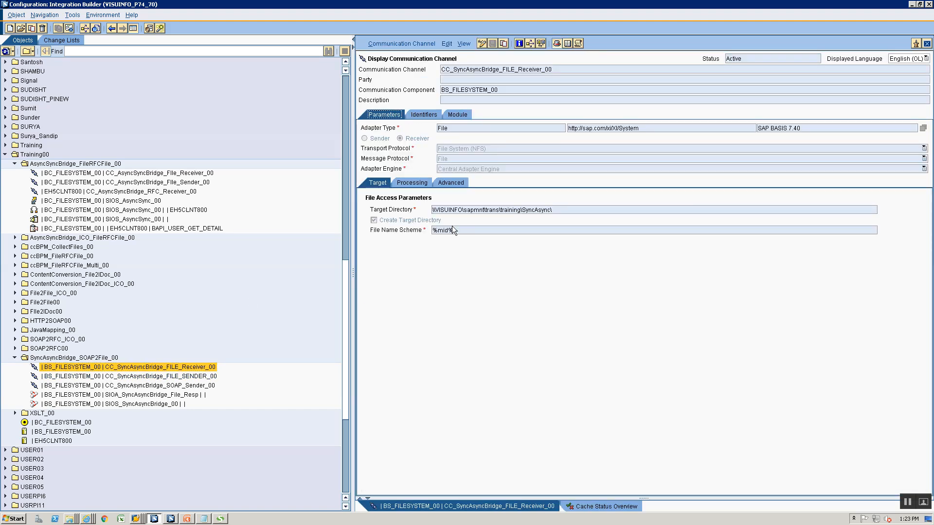
{"action": "left_click", "coordinate": [453, 184]}
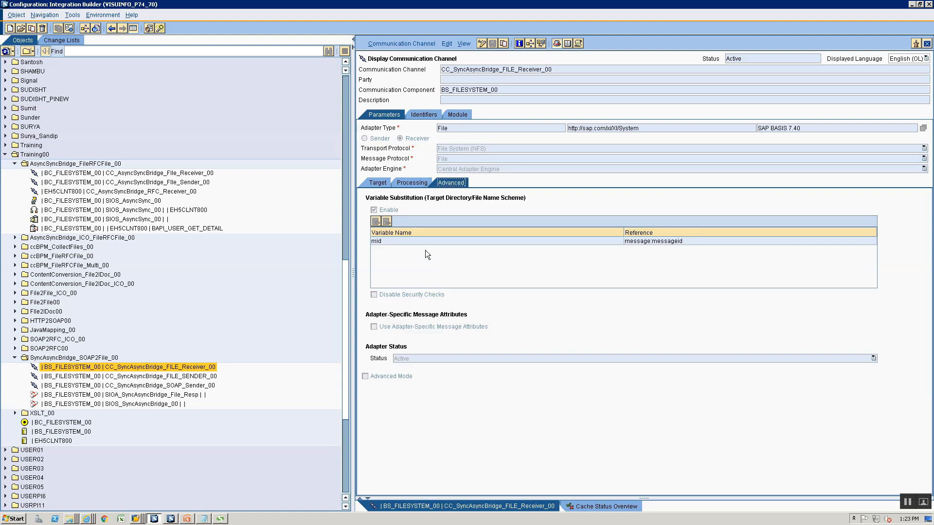
{"action": "key", "text": "alt+Tab"}
{"action": "key", "text": "alt+Tab"}
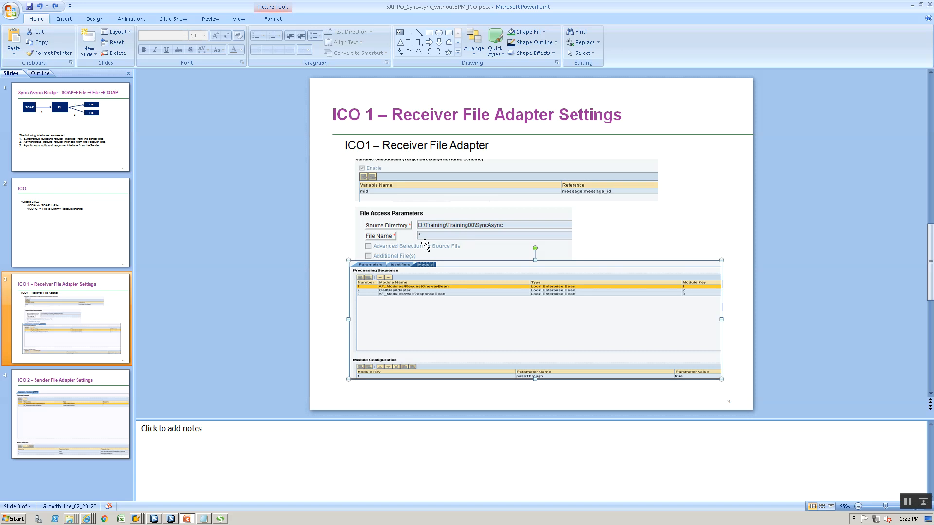
{"action": "key", "text": "alt+Tab"}
{"action": "key", "text": "alt+Tab"}
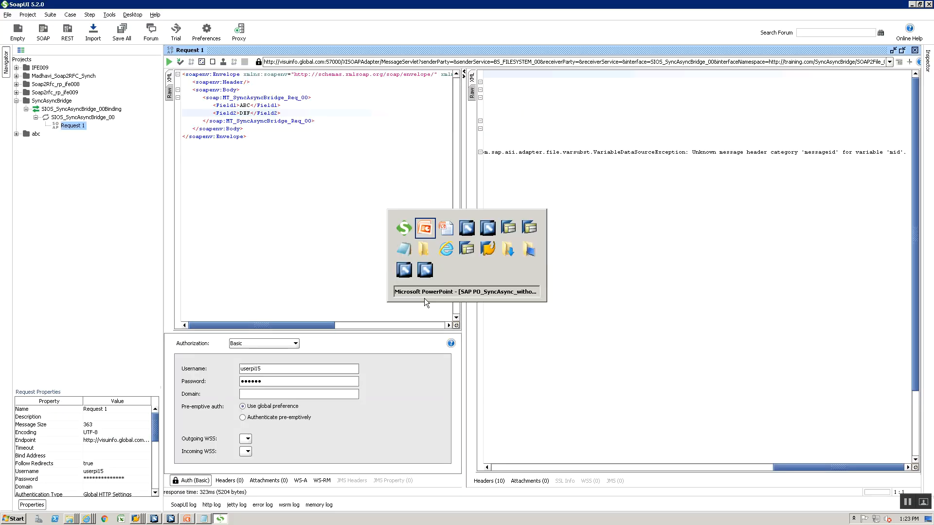
{"action": "key", "text": "alt+Tab"}
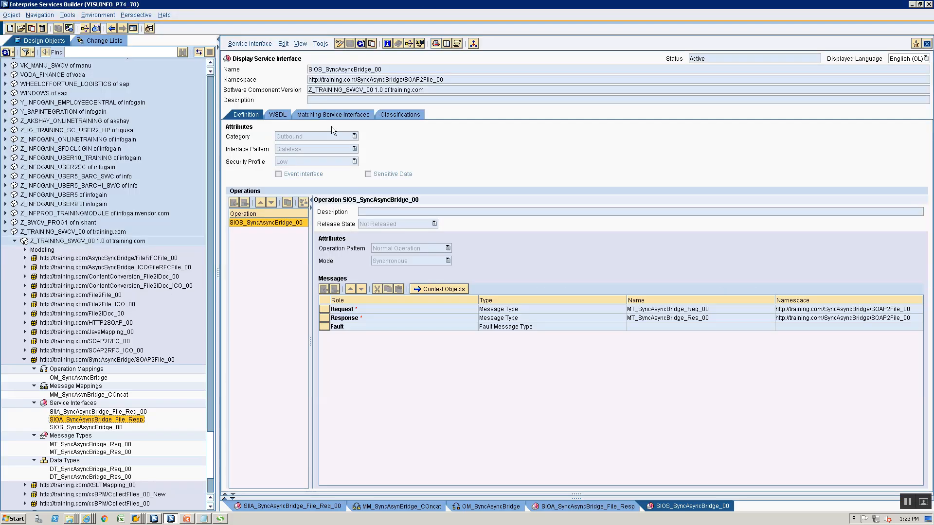
{"action": "key", "text": "alt+Tab"}
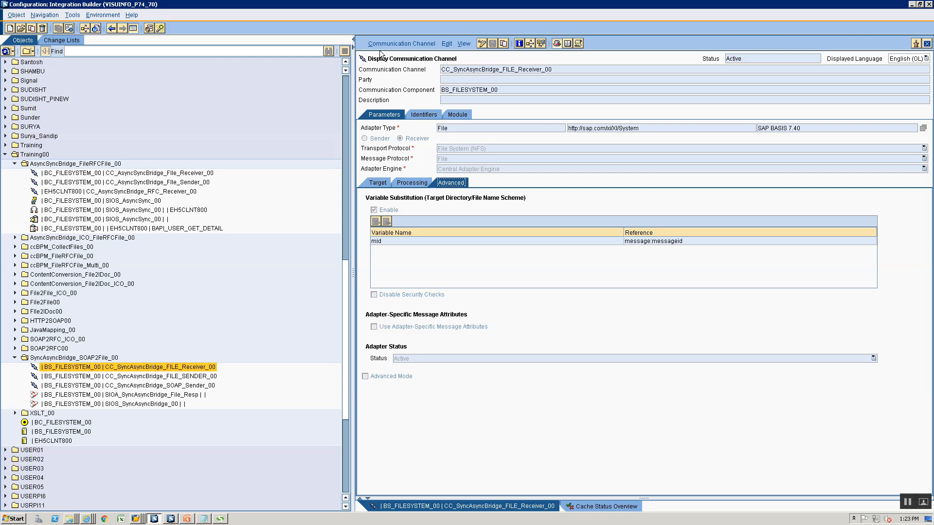
Change the mid variable's reference to message:message_id and activate the receiver channel
{"action": "left_click", "coordinate": [483, 43]}
{"action": "left_click", "coordinate": [679, 241]}
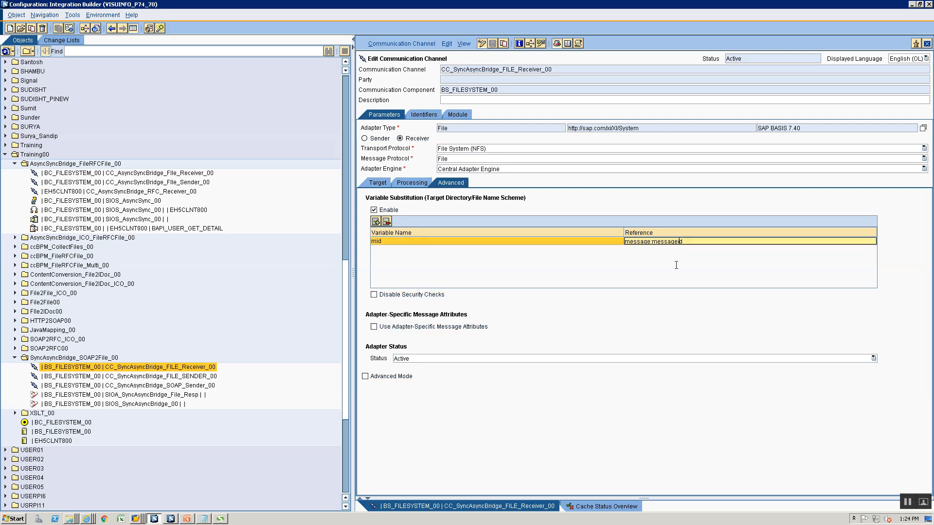
{"action": "type", "text": "_"}
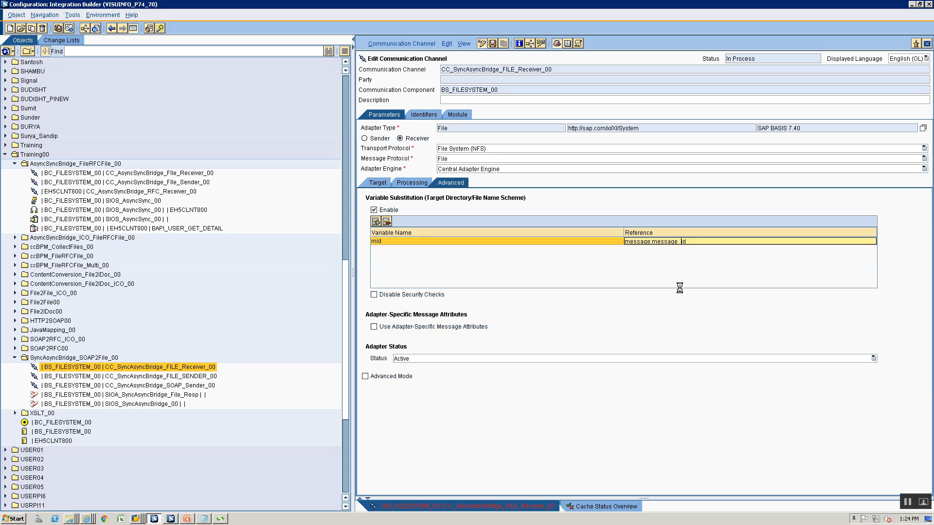
{"action": "left_click", "coordinate": [396, 43]}
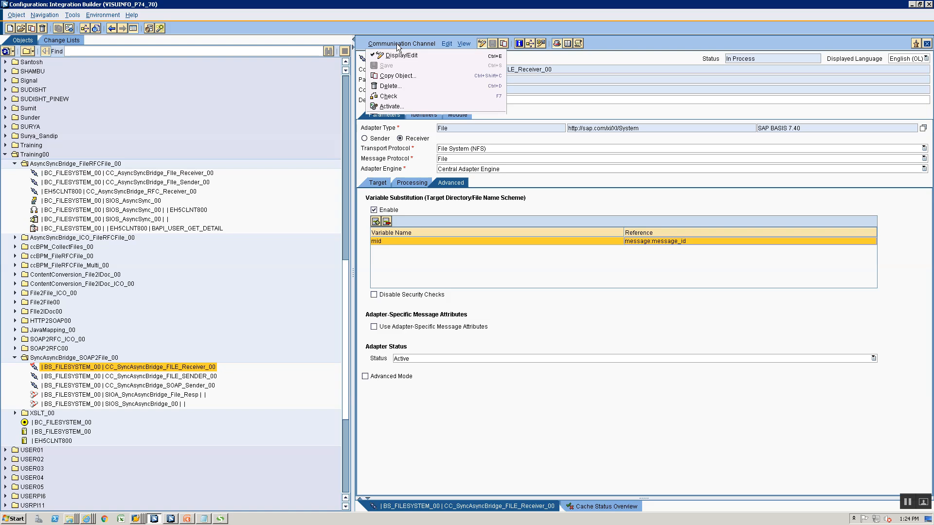
{"action": "left_click", "coordinate": [392, 106]}
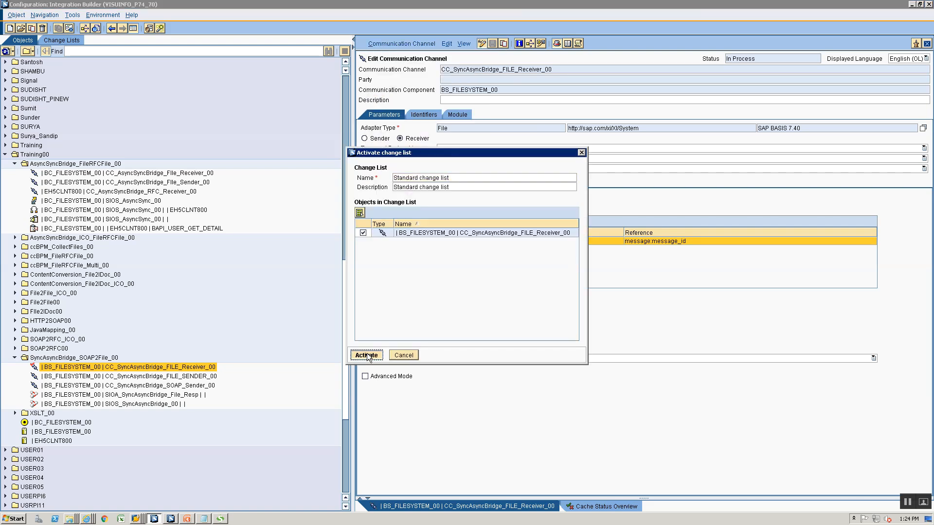
{"action": "left_click", "coordinate": [370, 355]}
{"action": "left_click", "coordinate": [395, 293]}
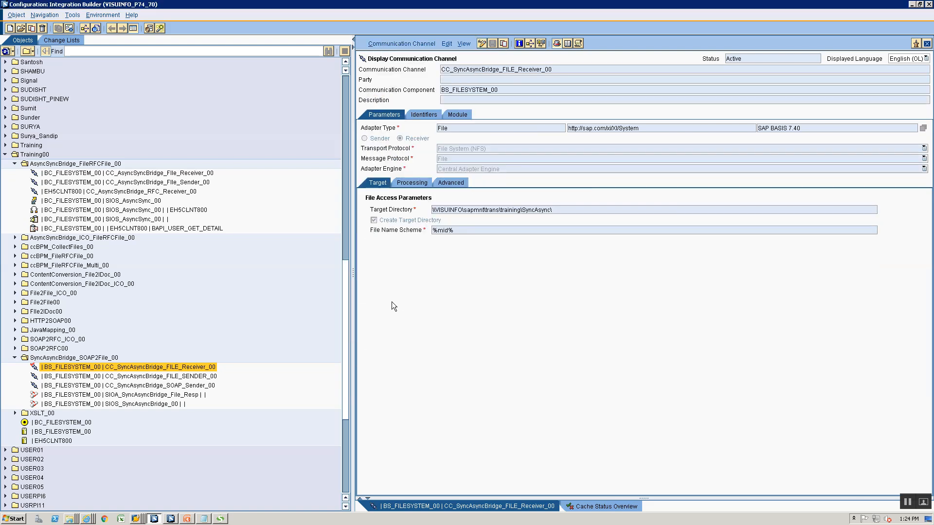
Refresh the Cache Status Overview to confirm the cache updated at 1:24 PM
{"action": "left_click", "coordinate": [99, 15]}
{"action": "left_click", "coordinate": [127, 37]}
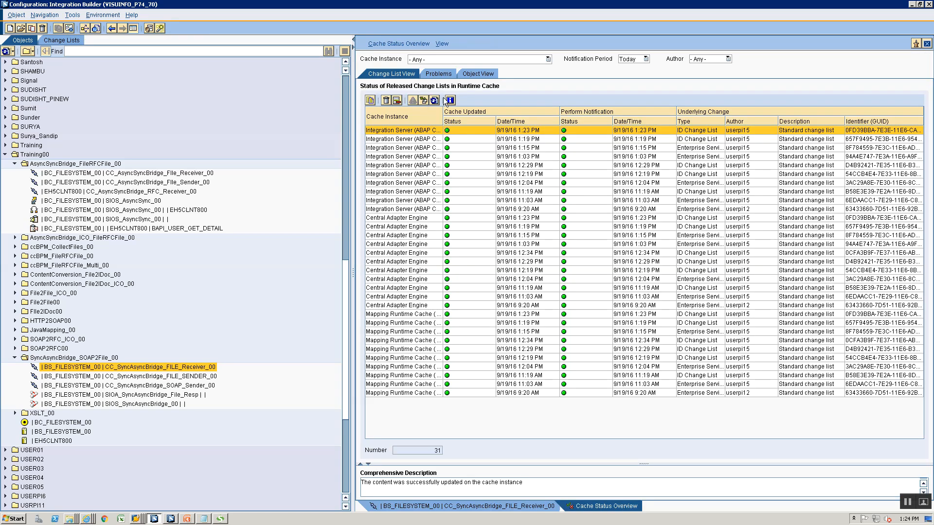
{"action": "left_click", "coordinate": [435, 100]}
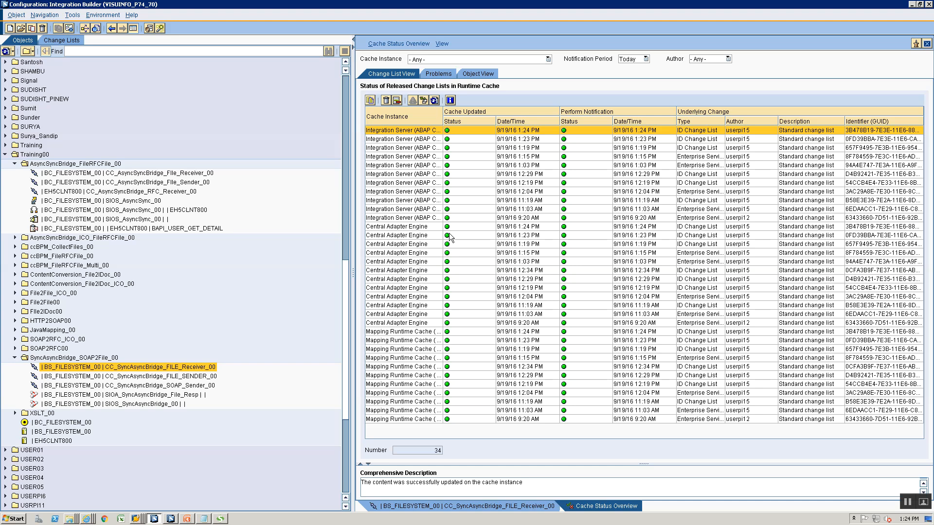
{"action": "key", "text": "alt+Tab"}
{"action": "key", "text": "Tab"}
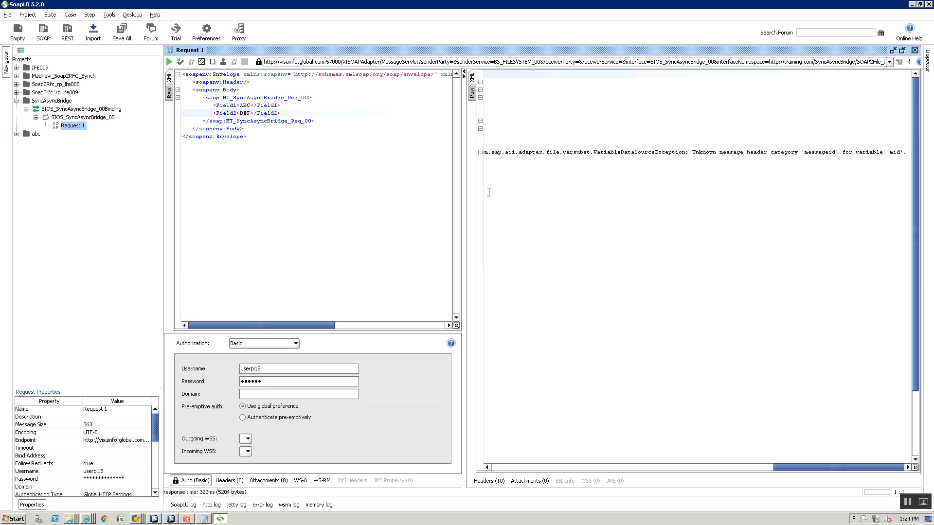
Clear the old error response and resend the SyncAsyncBridge request, which now returns Field ABCDEF
{"action": "key", "text": "ctrl+a"}
{"action": "key", "text": "Delete"}
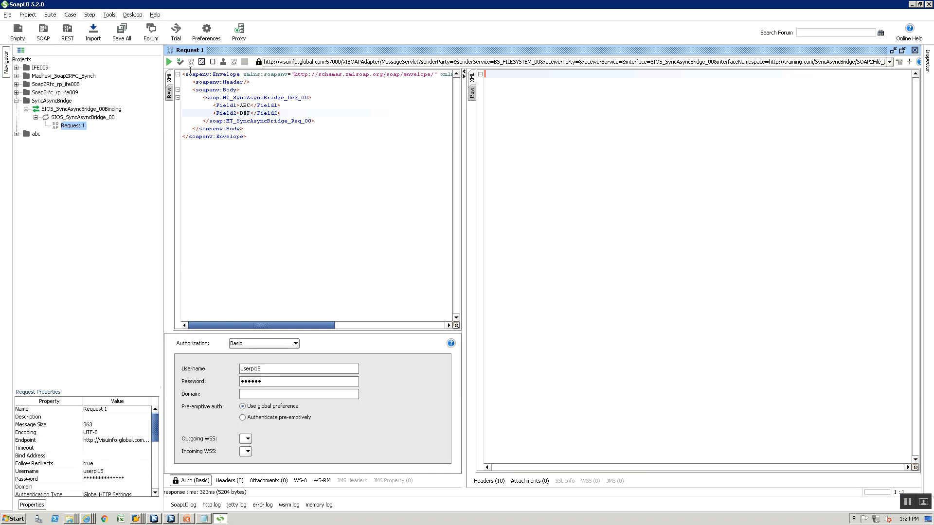
{"action": "left_click", "coordinate": [169, 61]}
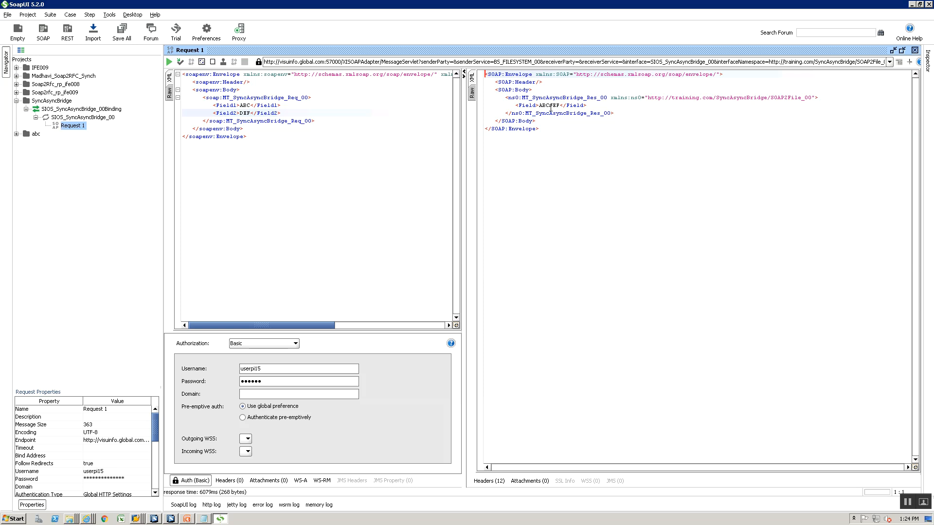
{"action": "right_click", "coordinate": [135, 519]}
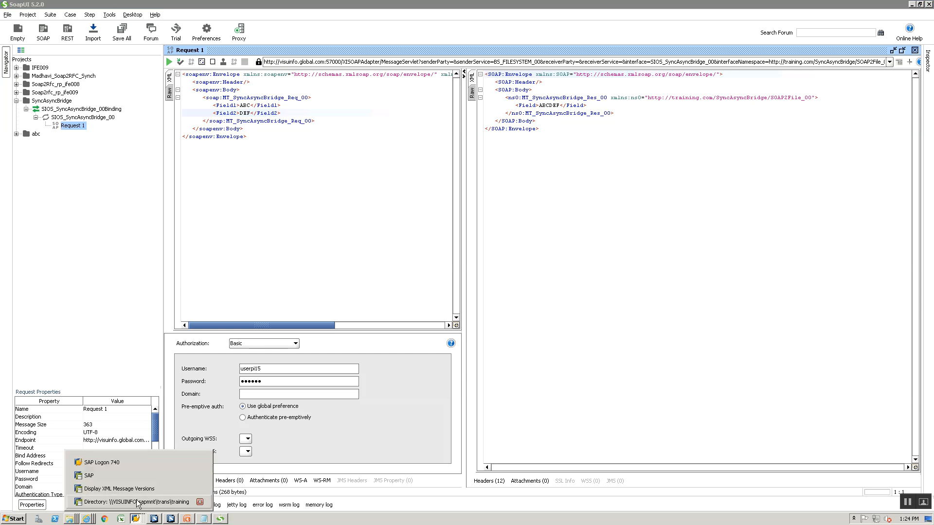
List the SyncAsync folder in AL11 and clear SoapUI's previous response
{"action": "left_click", "coordinate": [138, 503]}
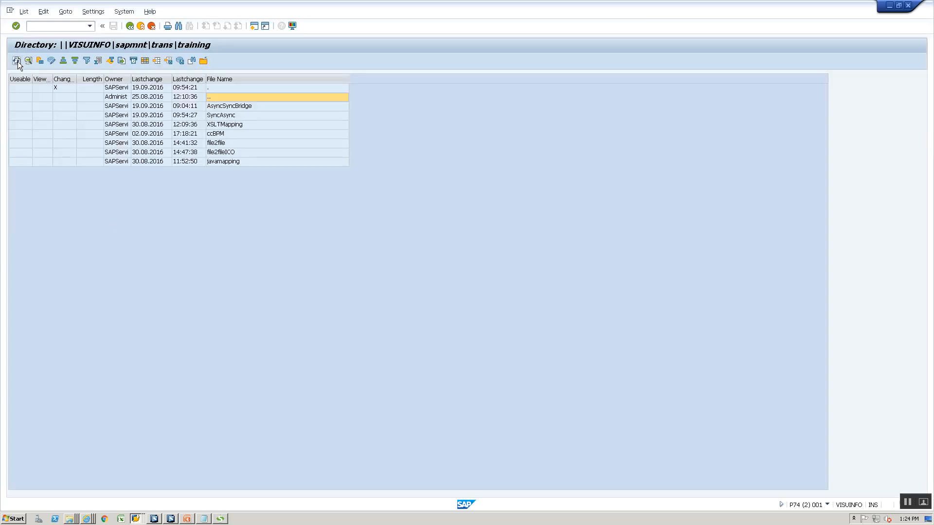
{"action": "double_click", "coordinate": [223, 116]}
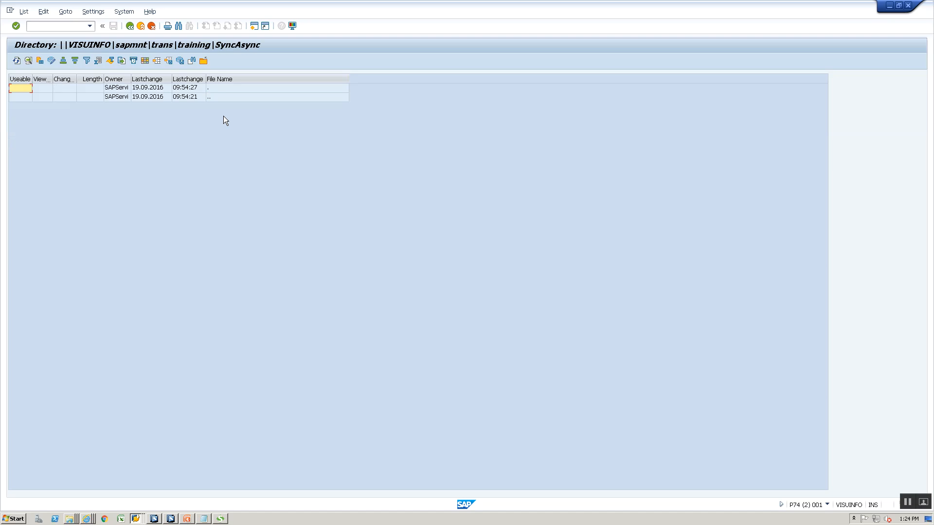
{"action": "key", "text": "alt+Tab"}
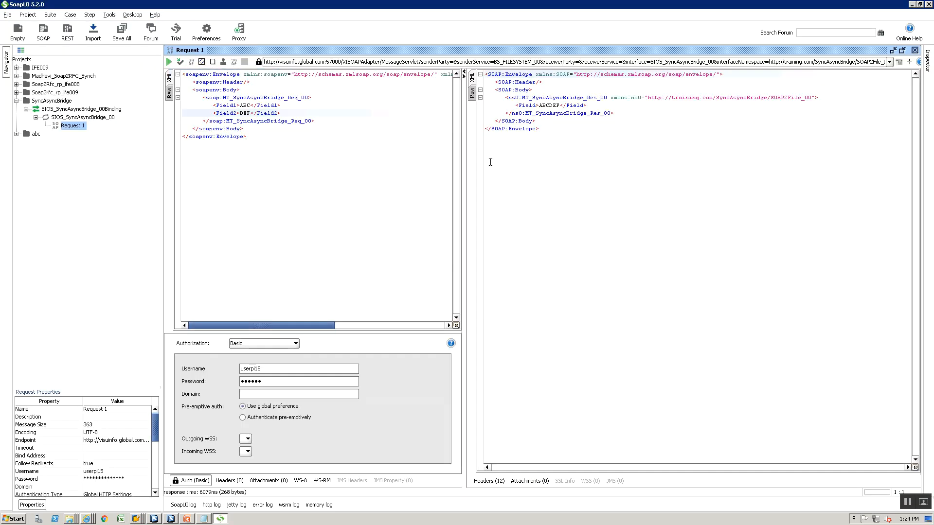
{"action": "left_click", "coordinate": [532, 159]}
{"action": "key", "text": "ctrl+a"}
{"action": "key", "text": "Delete"}
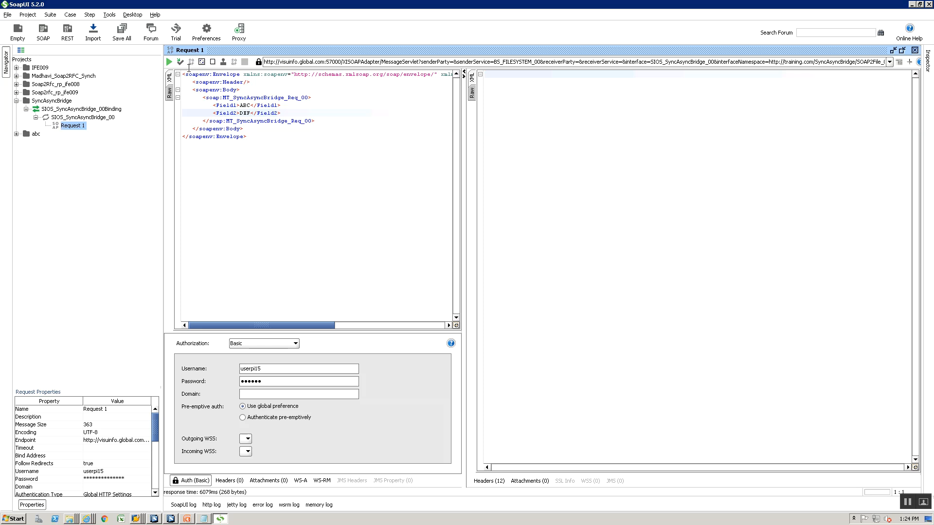
Refresh the SyncAsync listing until the request file appears and is picked up, acknowledging the message
{"action": "key", "text": "alt+Tab"}
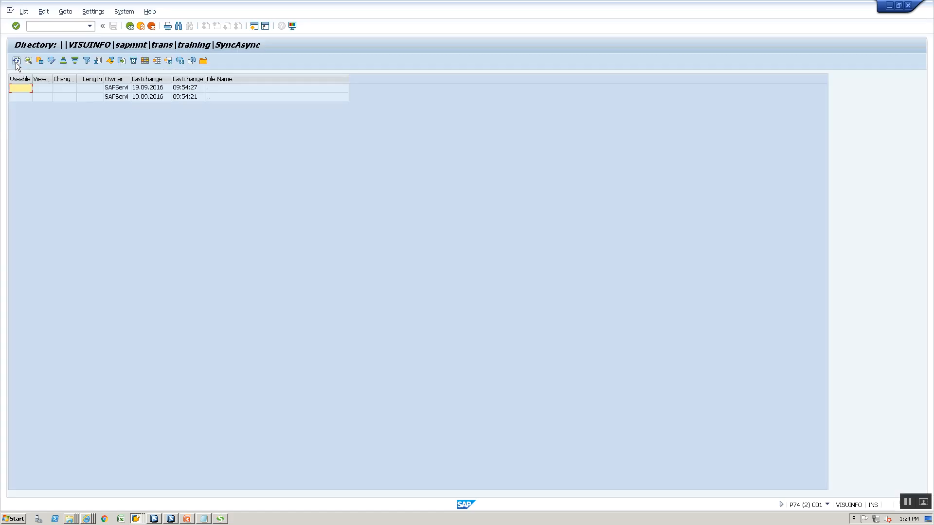
{"action": "left_click", "coordinate": [17, 62]}
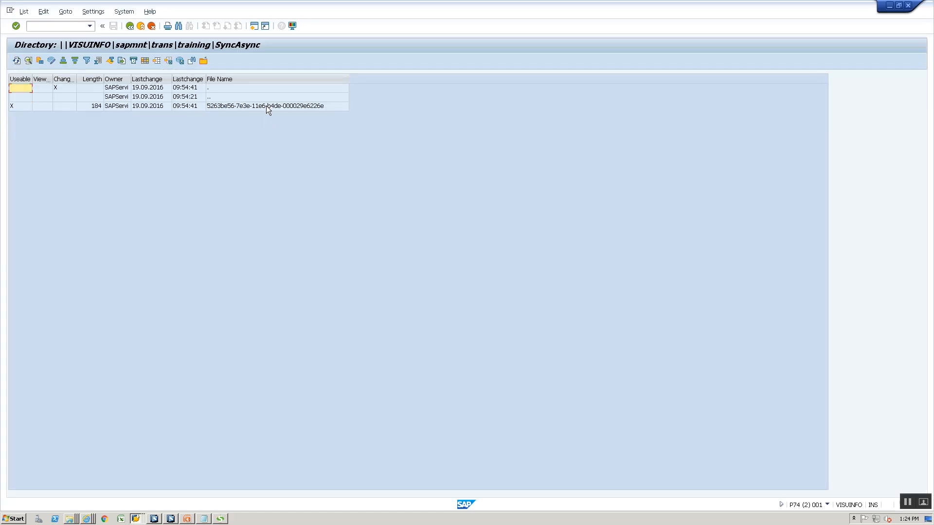
{"action": "left_click", "coordinate": [19, 62]}
{"action": "left_click", "coordinate": [17, 61]}
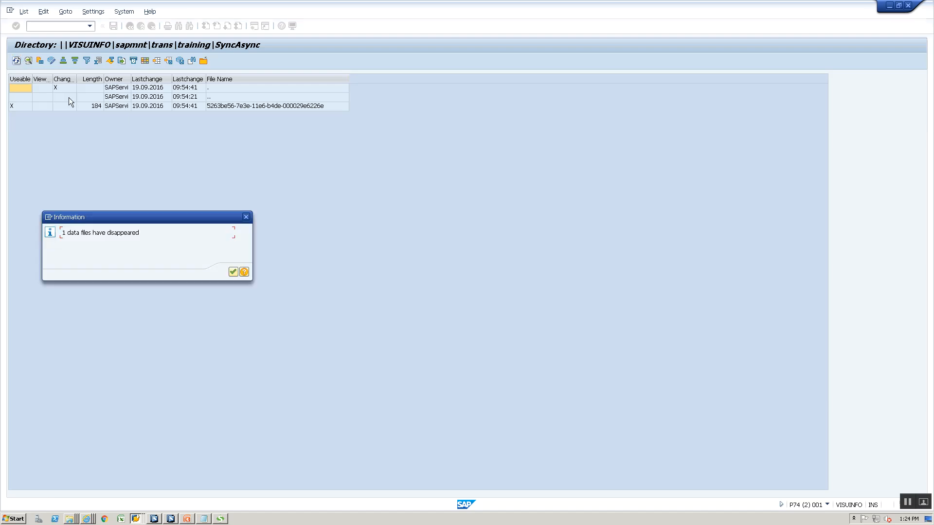
{"action": "left_click", "coordinate": [235, 273]}
Send the SyncAsyncBridge request again from SoapUI
{"action": "key", "text": "alt+Tab"}
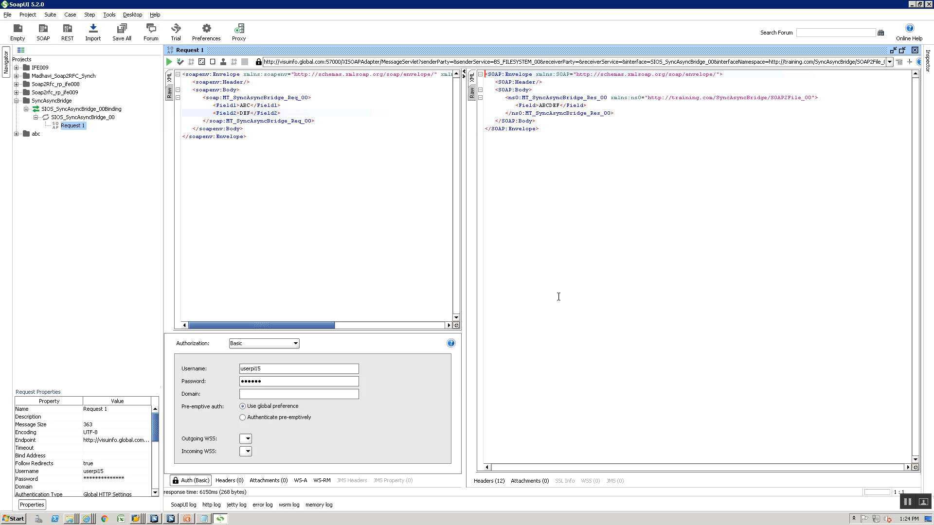
{"action": "key", "text": "alt+Tab"}
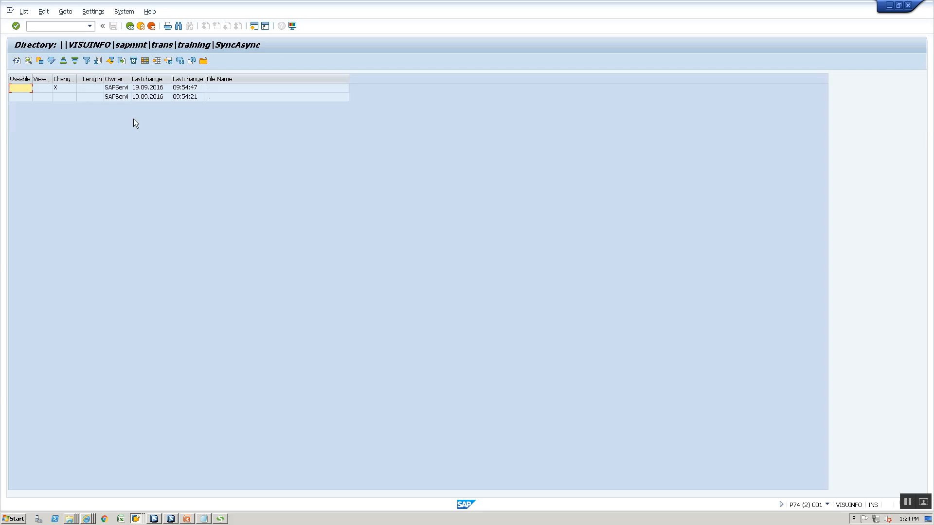
{"action": "key", "text": "alt+Tab"}
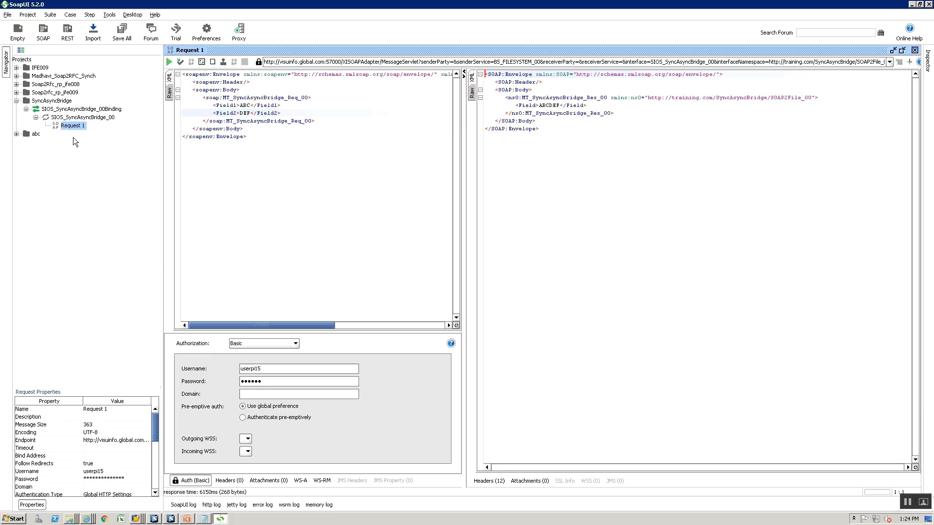
{"action": "left_click", "coordinate": [169, 62]}
Change CC_SyncAsyncBridge_FILE_SENDER_00's poll interval from 10 to 25 seconds
{"action": "key", "text": "alt+Tab"}
{"action": "key", "text": "alt+Tab"}
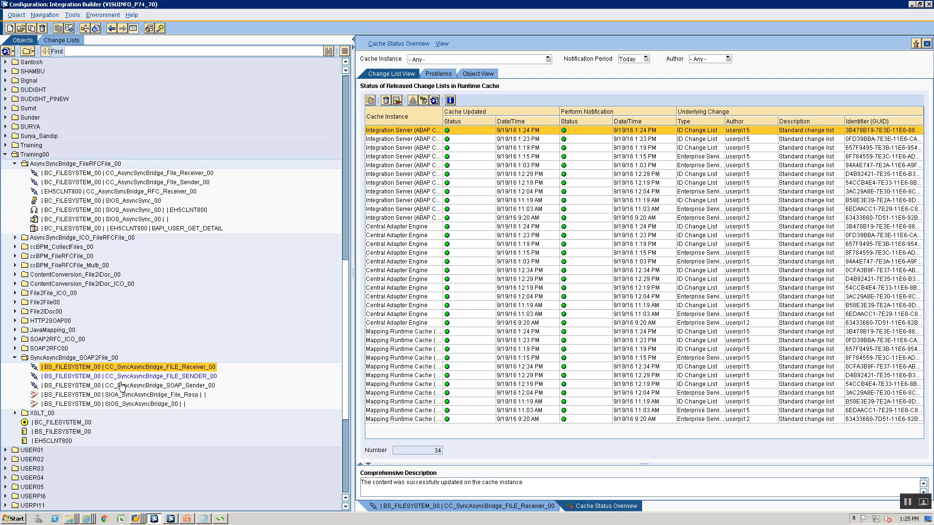
{"action": "left_click", "coordinate": [119, 395]}
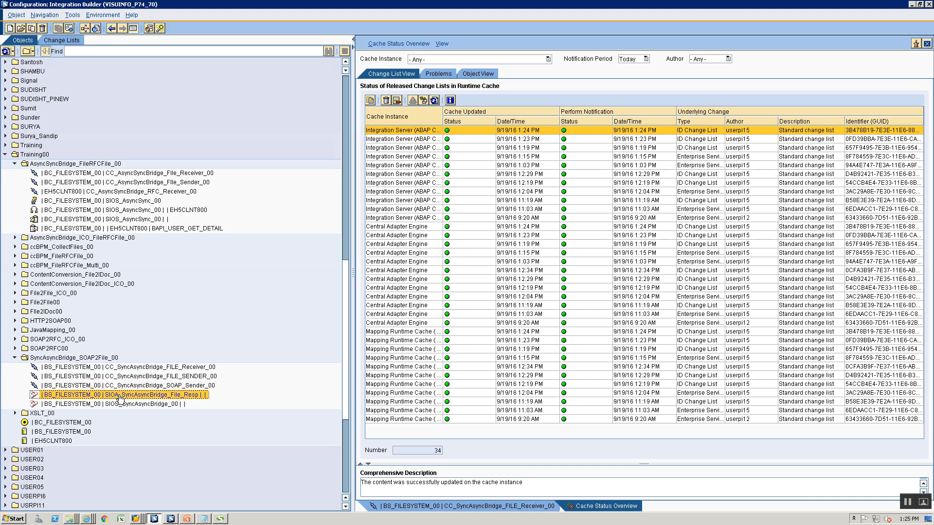
{"action": "double_click", "coordinate": [119, 376]}
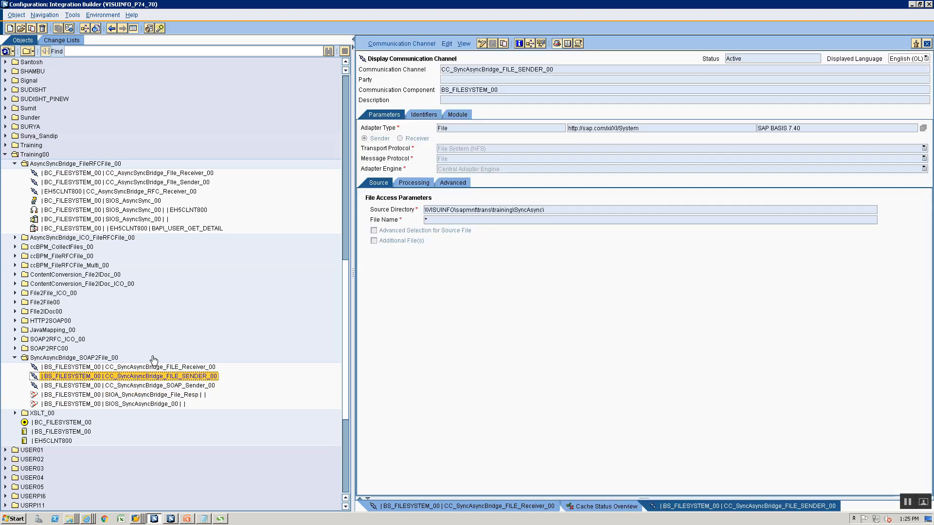
{"action": "left_click", "coordinate": [414, 182]}
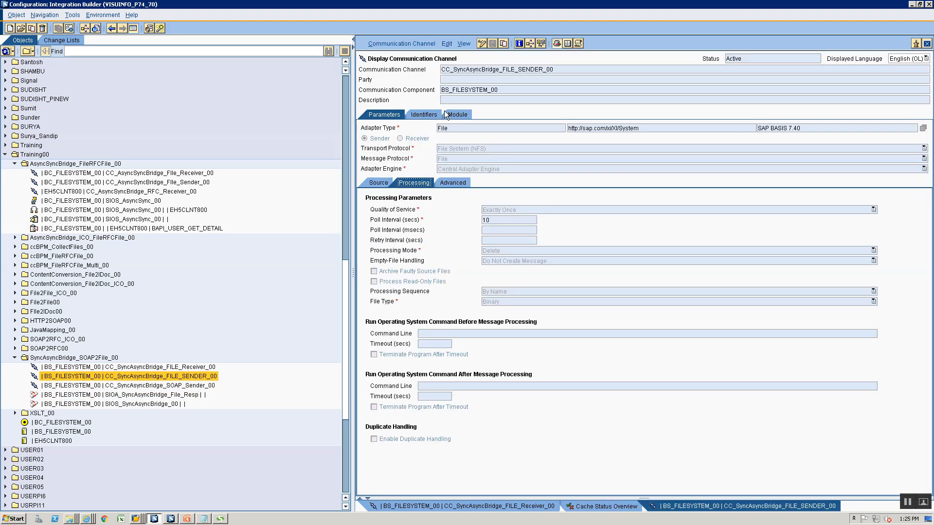
{"action": "left_click", "coordinate": [482, 44]}
{"action": "left_click_drag", "start_coordinate": [499, 219], "coordinate": [462, 208]}
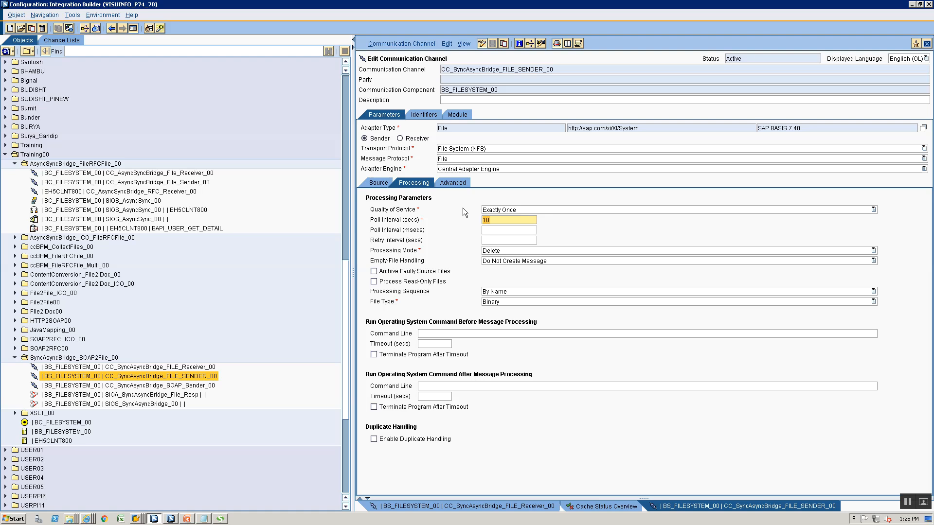
{"action": "type", "text": "25"}
Activate the edited sender channel's change list
{"action": "left_click", "coordinate": [413, 43]}
{"action": "left_click", "coordinate": [416, 107]}
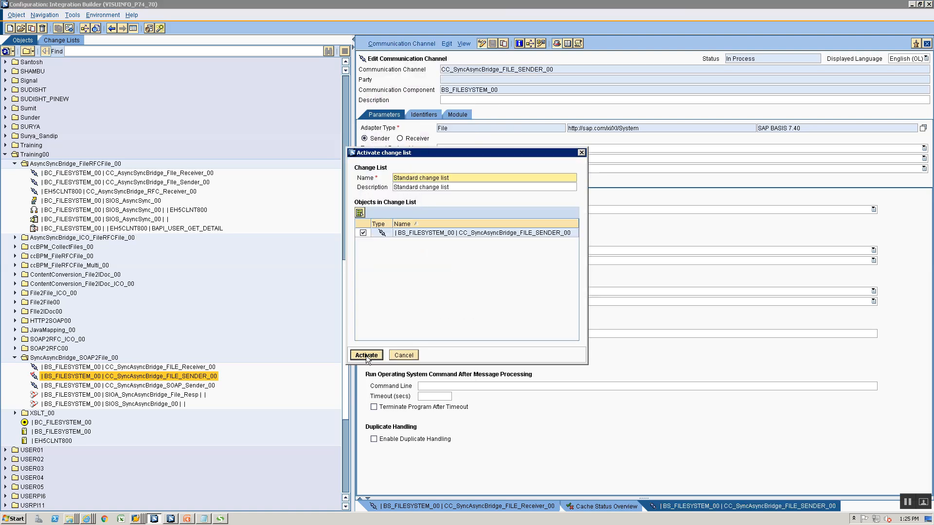
{"action": "left_click", "coordinate": [413, 301]}
{"action": "left_click", "coordinate": [387, 293]}
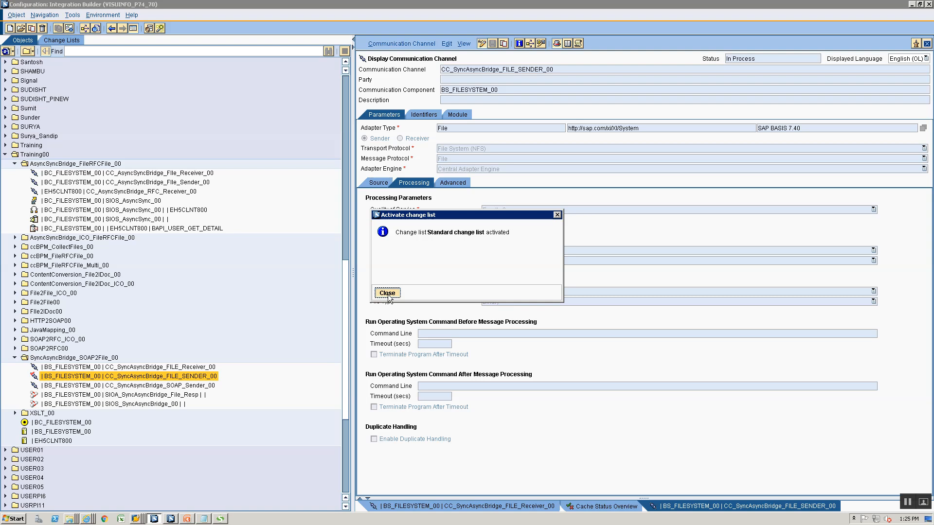
{"action": "left_click", "coordinate": [220, 519]}
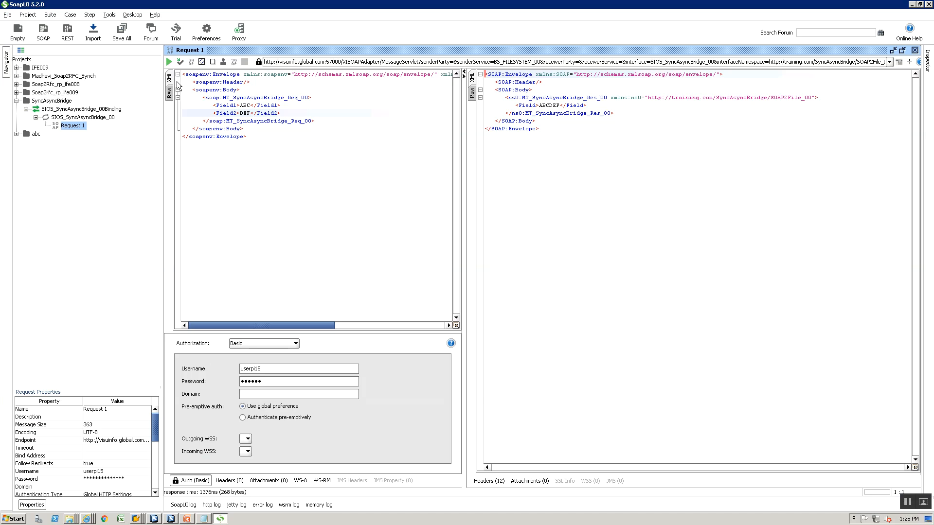
Clear the old SOAP response and resend the request with Alt+Enter
{"action": "left_click", "coordinate": [557, 153]}
{"action": "key", "text": "ctrl+a"}
{"action": "key", "text": "Delete"}
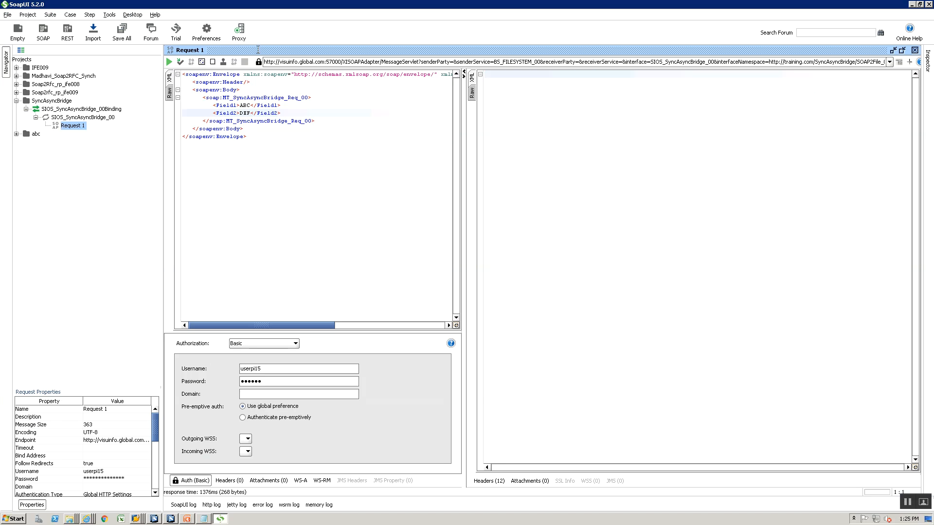
{"action": "key", "text": "alt+Return"}
Refresh the SyncAsync directory and open the new file to confirm its ABCDEF content
{"action": "key", "text": "alt+Tab"}
{"action": "key", "text": "alt+Tab"}
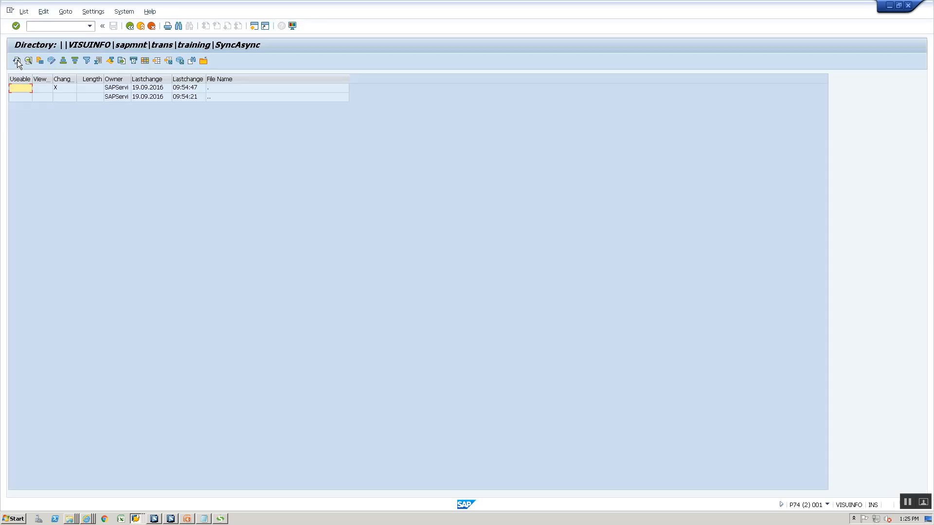
{"action": "left_click", "coordinate": [17, 61]}
{"action": "double_click", "coordinate": [211, 107]}
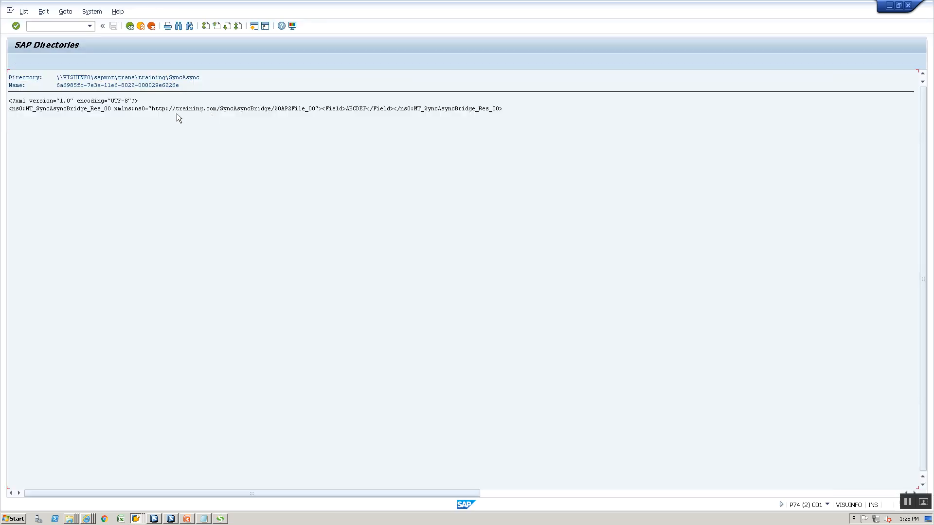
{"action": "left_click", "coordinate": [130, 31]}
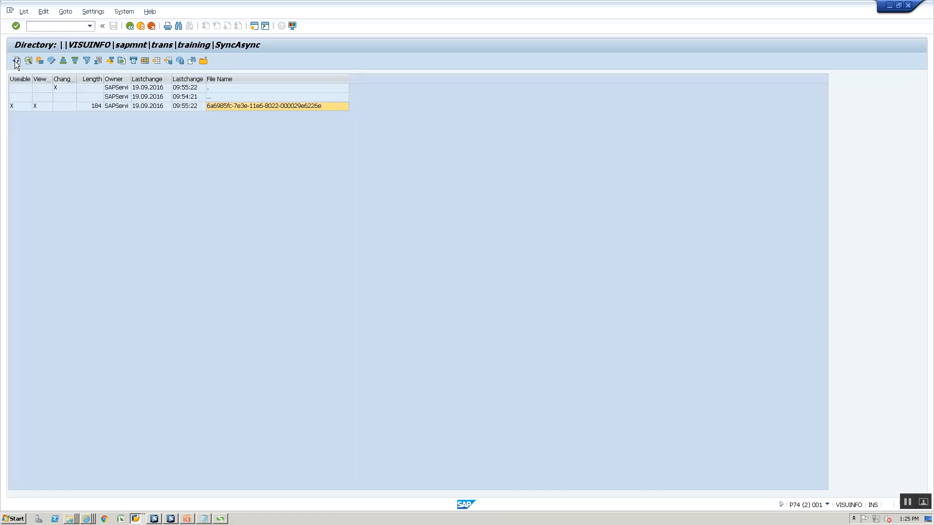
Keep refreshing the listing until the file disappears, then acknowledge the message
{"action": "left_click", "coordinate": [16, 62]}
{"action": "left_click", "coordinate": [17, 62]}
{"action": "left_click", "coordinate": [16, 62]}
{"action": "left_click", "coordinate": [16, 63]}
{"action": "left_click", "coordinate": [17, 62]}
{"action": "left_click", "coordinate": [16, 62]}
{"action": "left_click", "coordinate": [16, 63]}
{"action": "left_click", "coordinate": [16, 62]}
{"action": "left_click", "coordinate": [17, 63]}
{"action": "key", "text": "alt+Tab"}
{"action": "key", "text": "alt+Tab"}
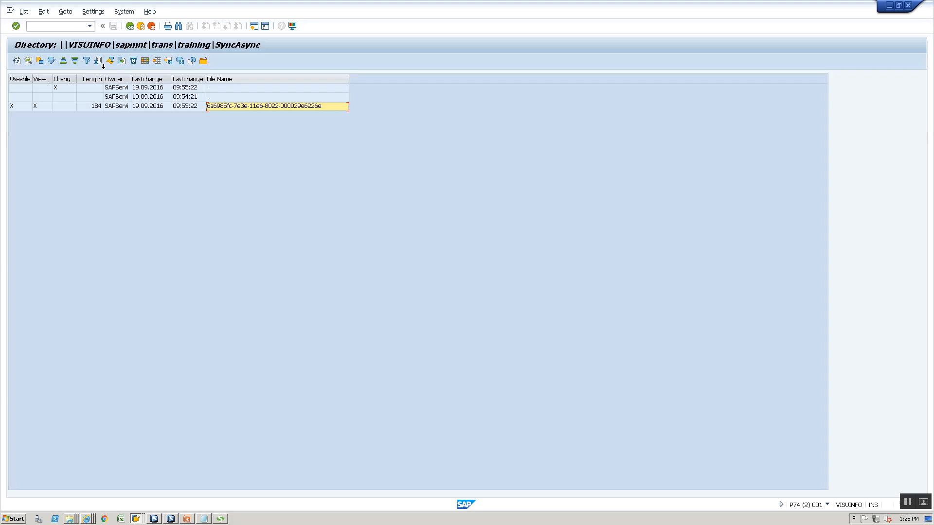
{"action": "left_click", "coordinate": [16, 63]}
{"action": "left_click", "coordinate": [17, 62]}
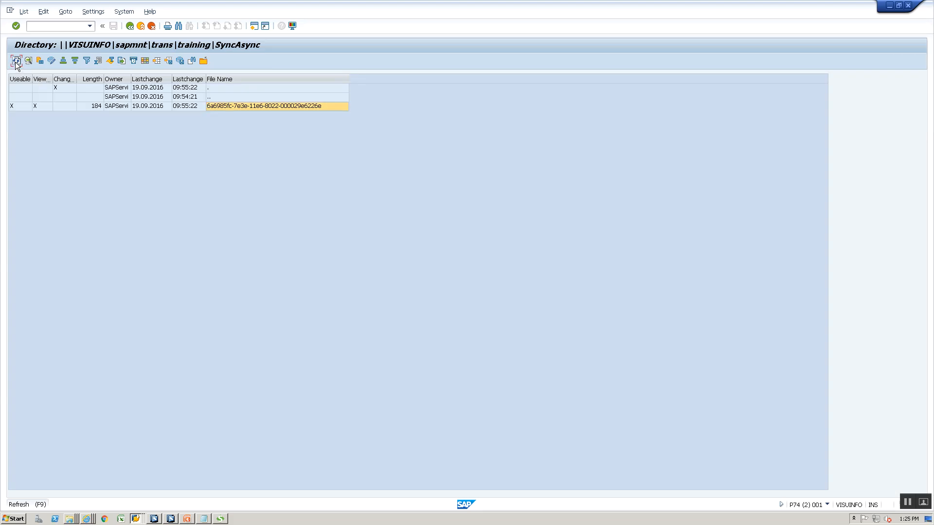
{"action": "left_click", "coordinate": [17, 63]}
{"action": "left_click", "coordinate": [16, 62]}
{"action": "left_click", "coordinate": [16, 62]}
{"action": "left_click", "coordinate": [16, 63]}
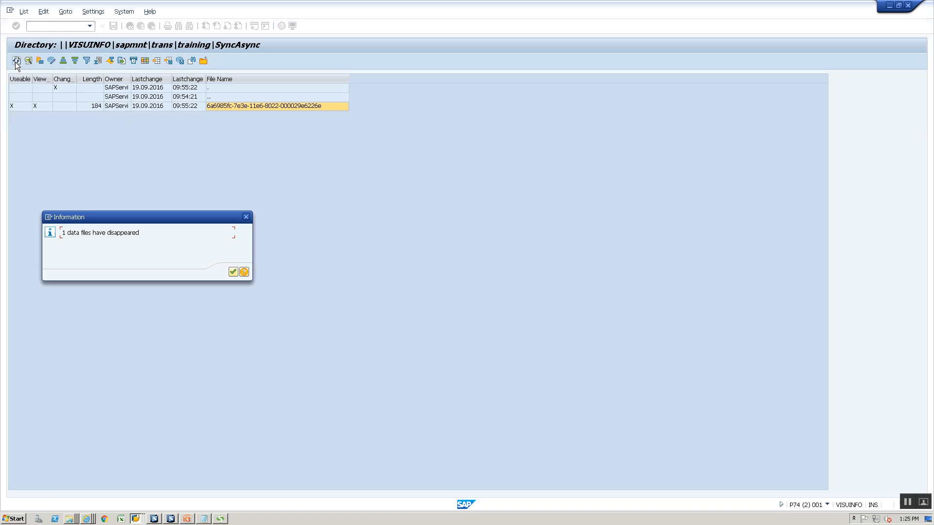
{"action": "left_click", "coordinate": [234, 273]}
{"action": "key", "text": "alt+Tab"}
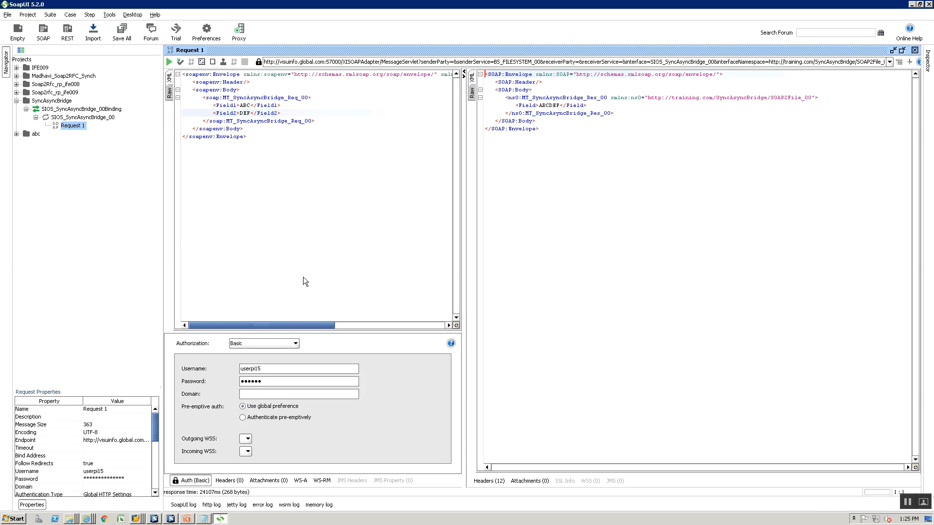
Close the old Message Monitor, Communication Channel Monitor and Monitoring Home pages
{"action": "left_click", "coordinate": [86, 519]}
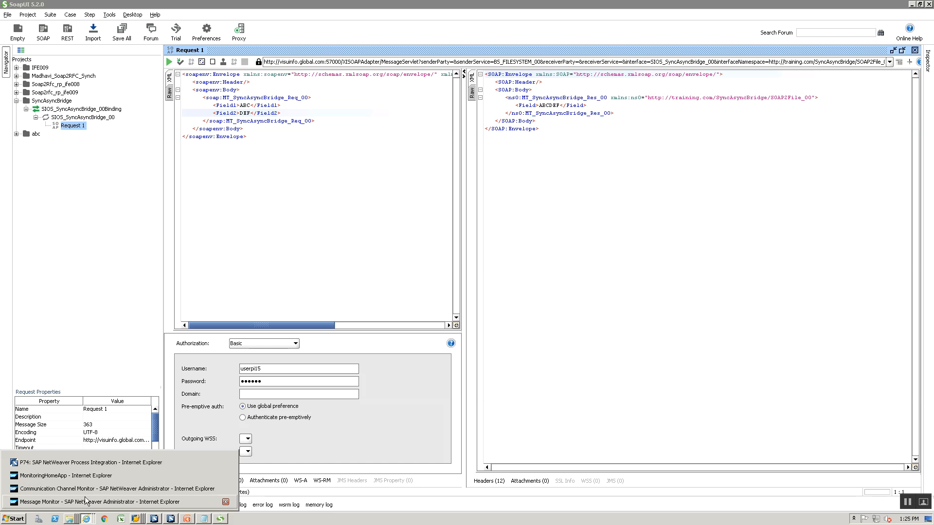
{"action": "left_click", "coordinate": [90, 476]}
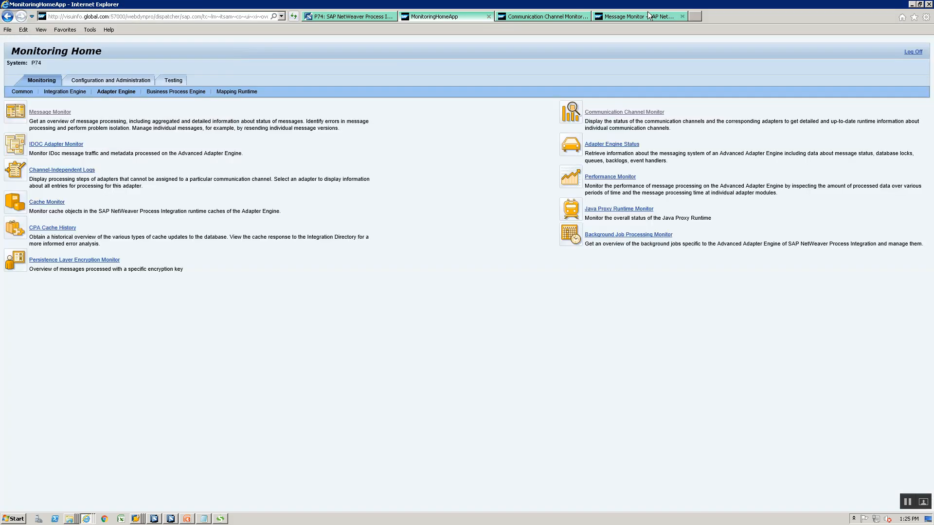
{"action": "left_click", "coordinate": [683, 16]}
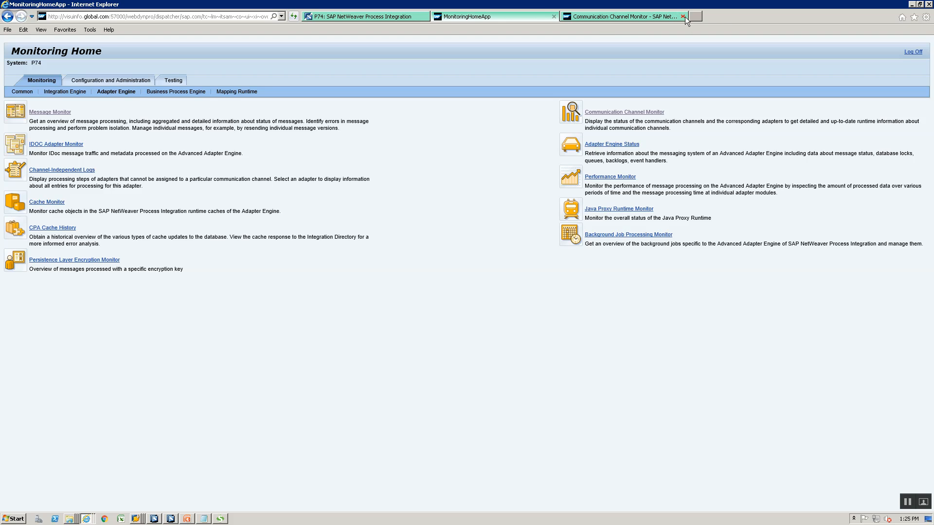
{"action": "left_click", "coordinate": [683, 16]}
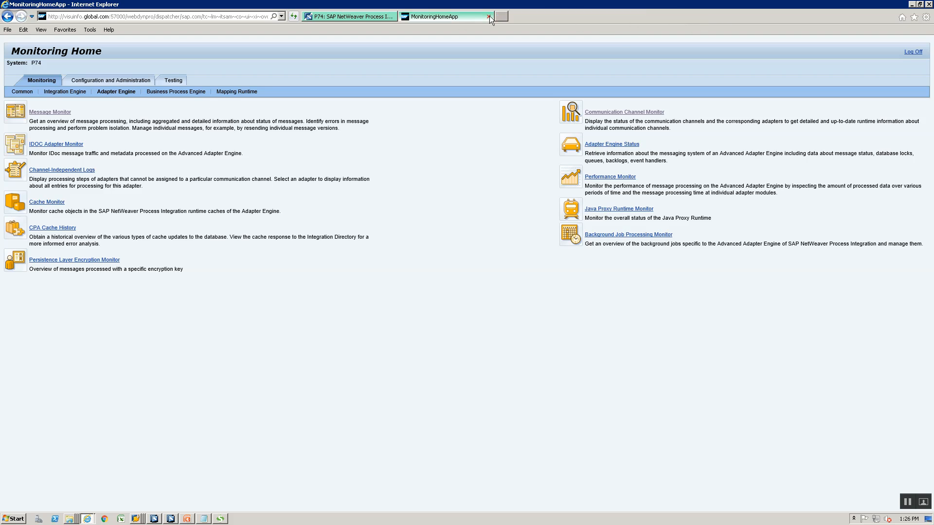
{"action": "left_click", "coordinate": [488, 16]}
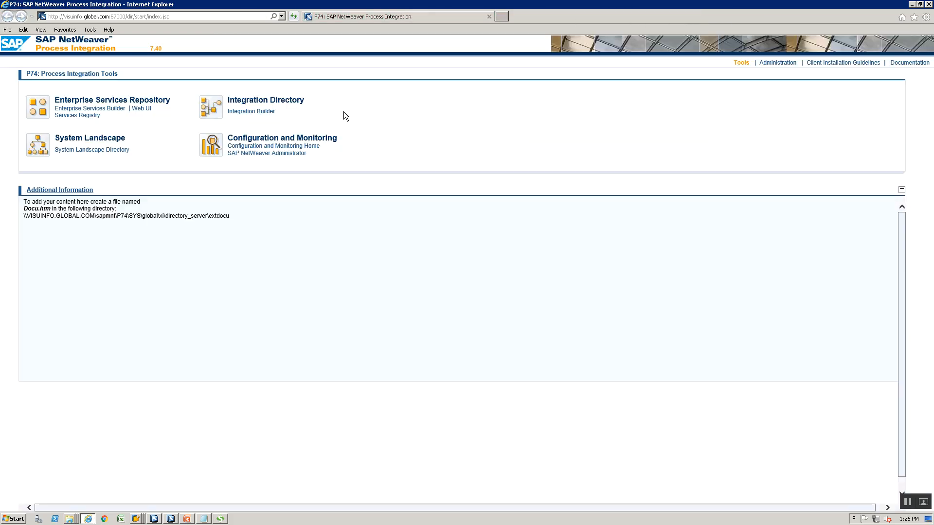
Open the Adapter Engine Message Monitor from Configuration and Monitoring Home
{"action": "left_click", "coordinate": [314, 162]}
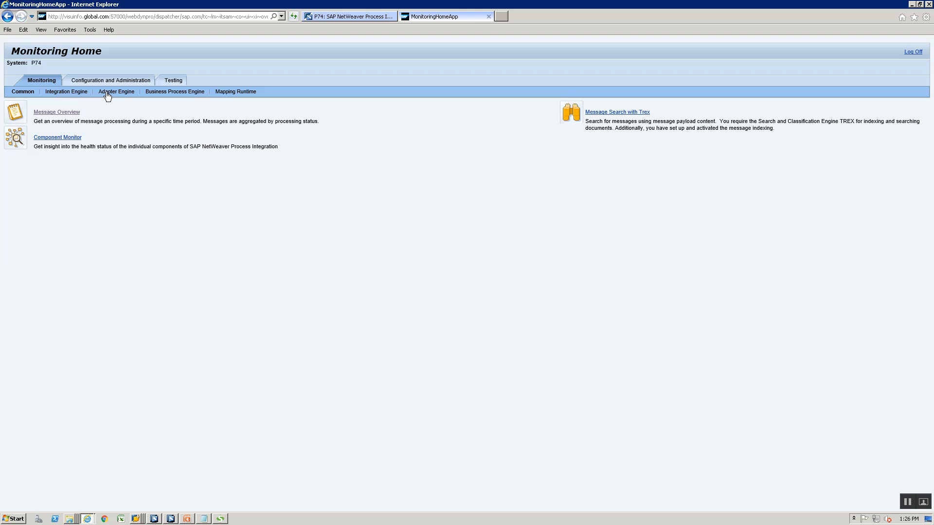
{"action": "left_click", "coordinate": [107, 95]}
{"action": "left_click", "coordinate": [48, 112]}
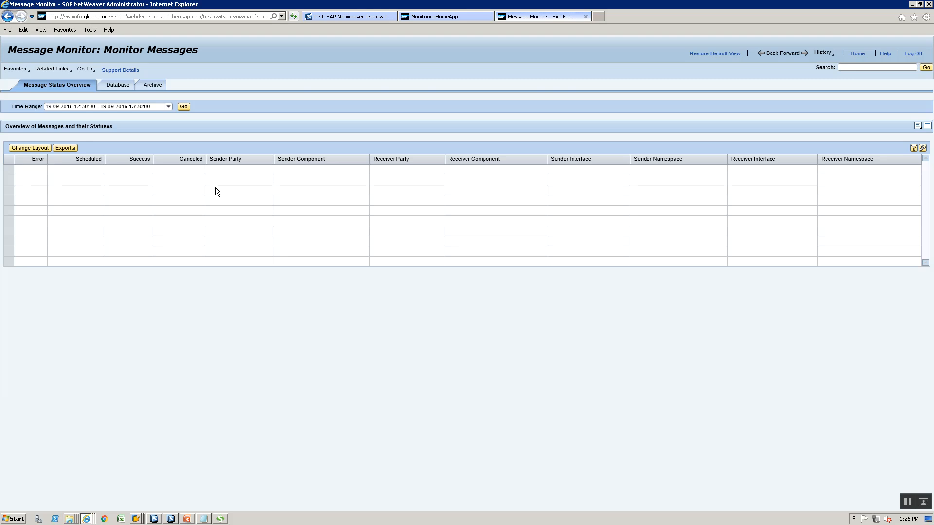
Load the messages for the time range and read the first message's log
{"action": "left_click", "coordinate": [184, 107]}
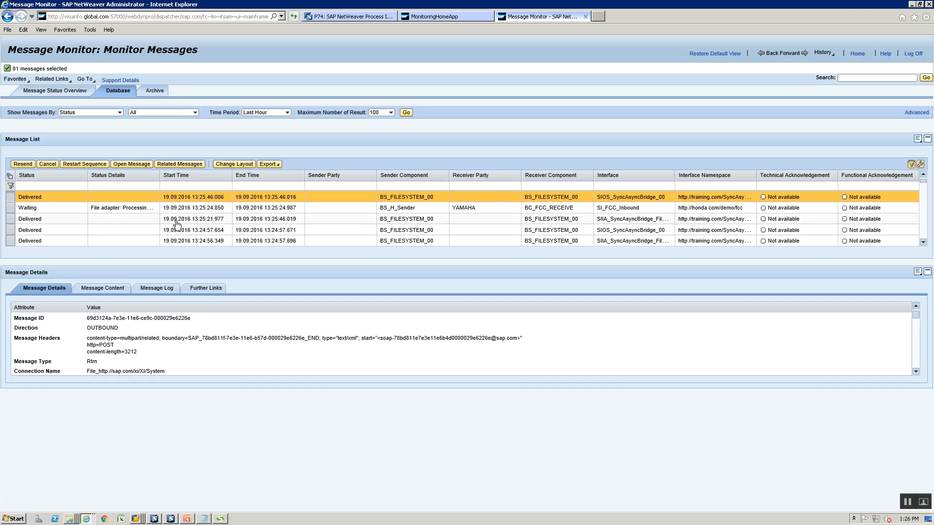
{"action": "left_click", "coordinate": [168, 291]}
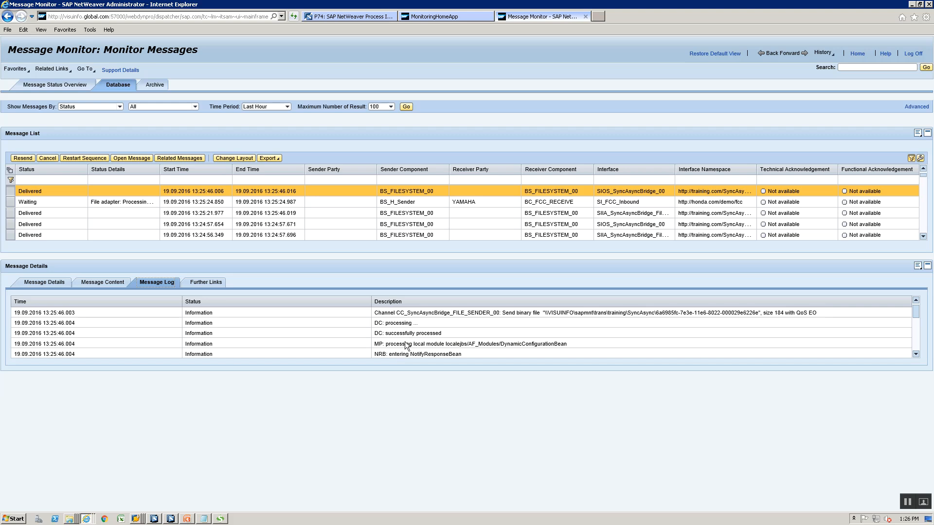
{"action": "left_click", "coordinate": [917, 340]}
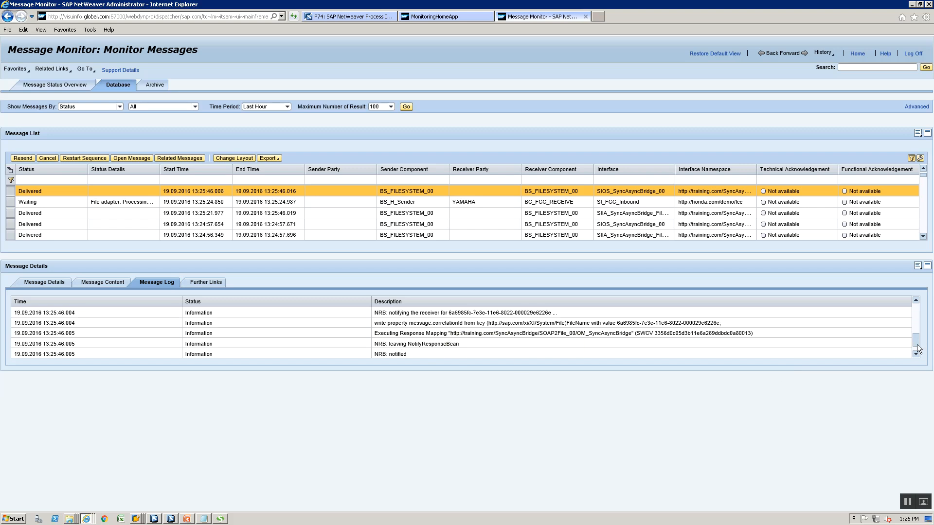
{"action": "left_click", "coordinate": [917, 346]}
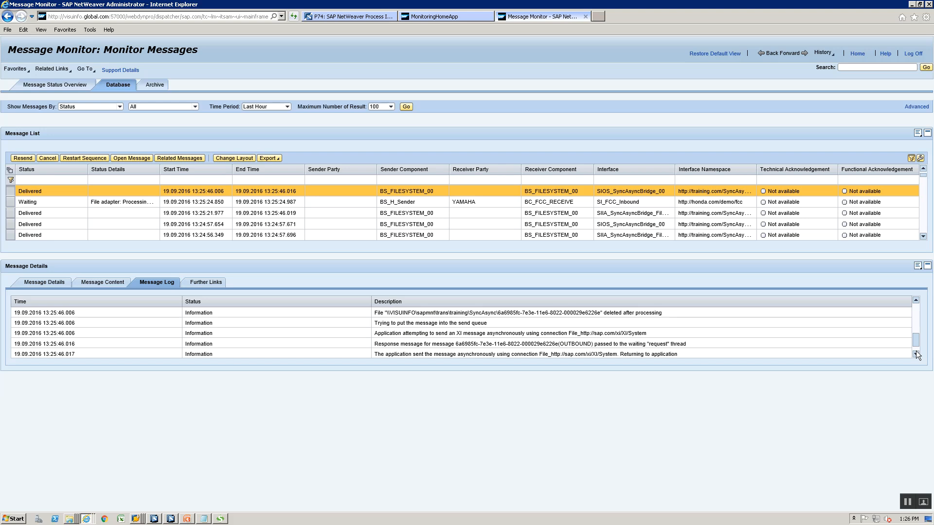
{"action": "left_click", "coordinate": [915, 353]}
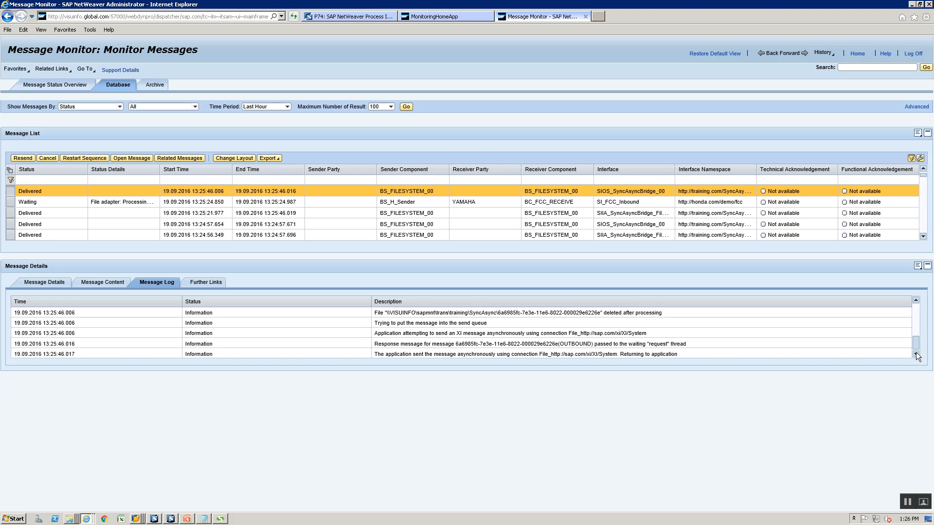
Read the 13:25:21.977 message's log down to its DLVD status entry
{"action": "left_click", "coordinate": [10, 218]}
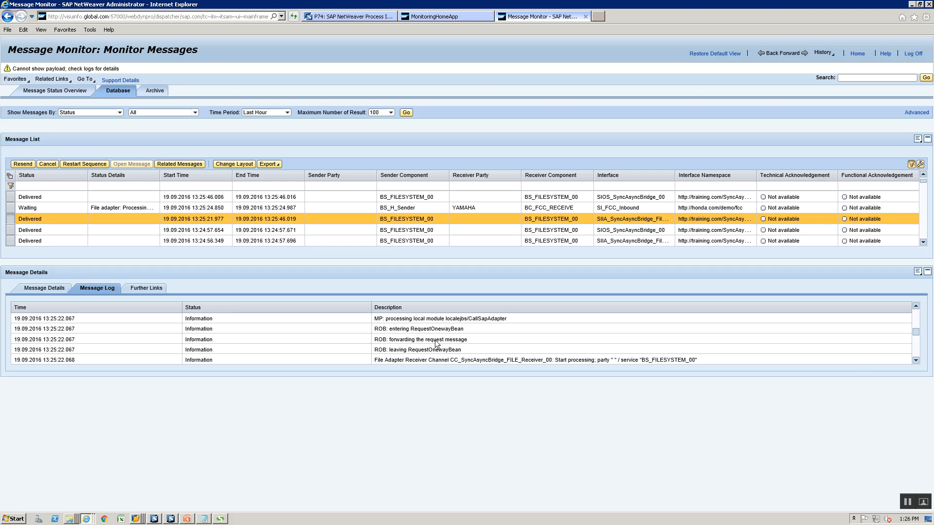
{"action": "left_click", "coordinate": [918, 354]}
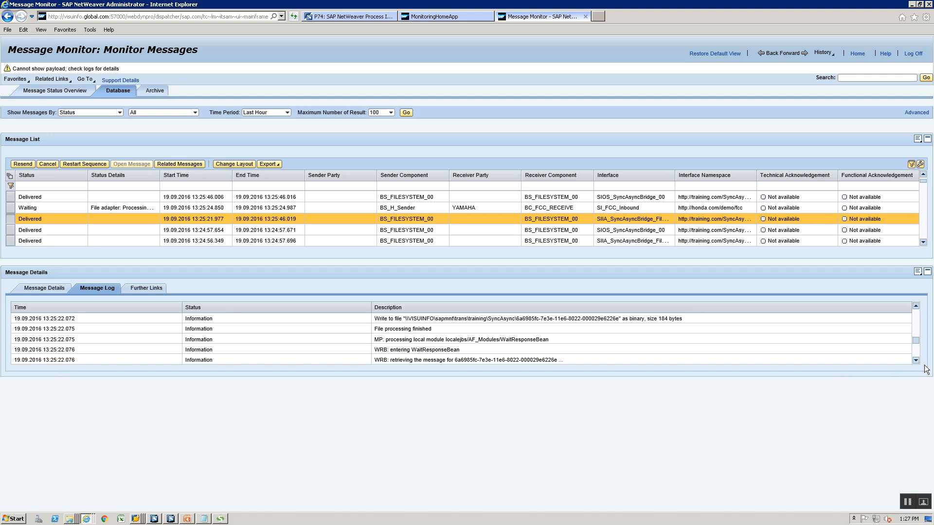
{"action": "left_click", "coordinate": [917, 349]}
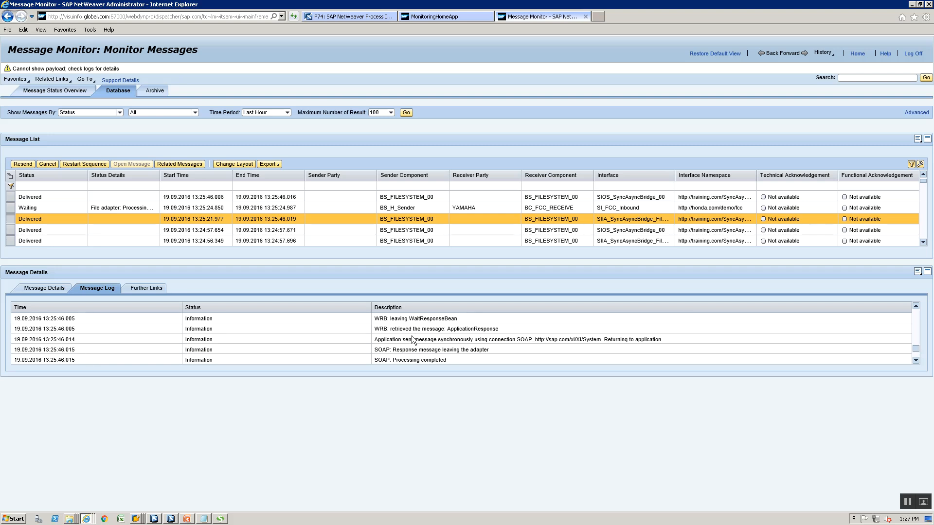
{"action": "left_click", "coordinate": [915, 359]}
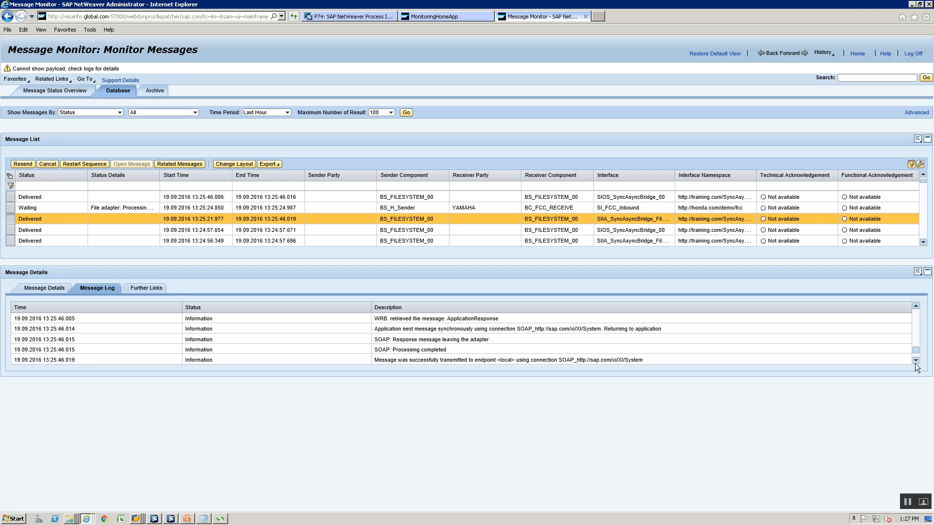
{"action": "left_click", "coordinate": [916, 361]}
{"action": "key", "text": "alt+Tab"}
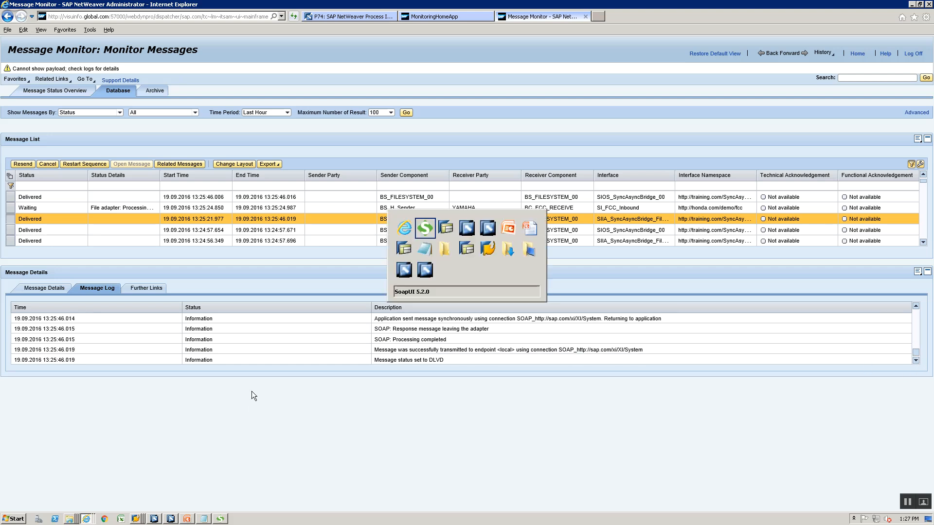
Compare the SIOA_SyncAsyncBridge_File_Resp, SIIA_SyncAsyncBridge_File_Req_00 and SIOS_SyncAsyncBridge_00 service interfaces
{"action": "key", "text": "alt+Tab"}
{"action": "key", "text": "alt+Tab"}
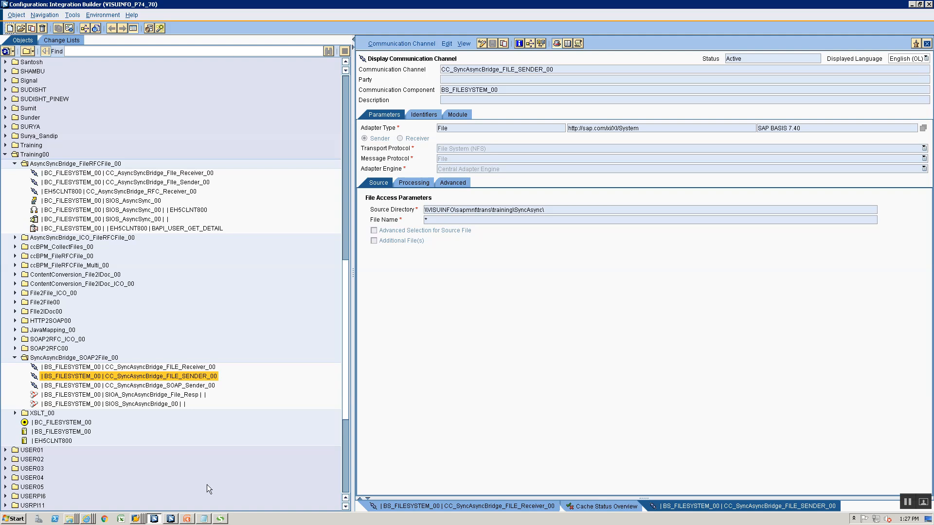
{"action": "left_click", "coordinate": [171, 519]}
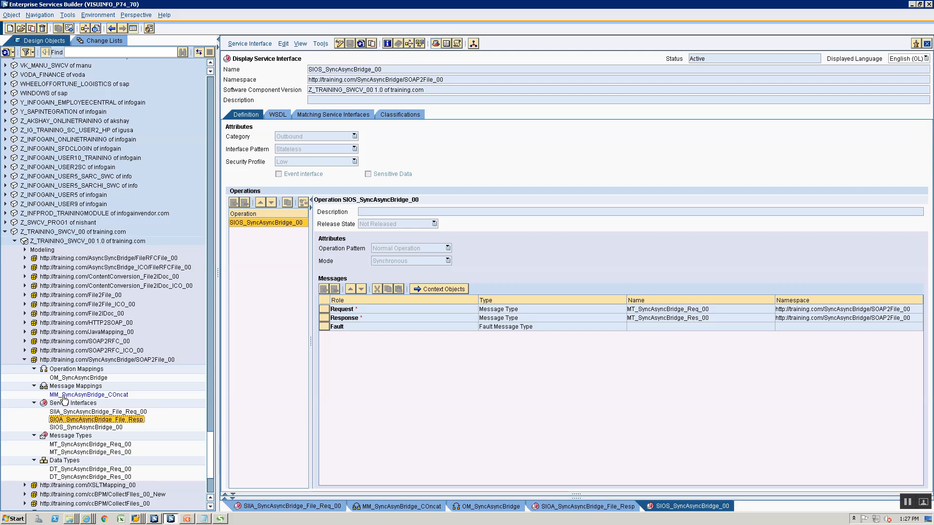
{"action": "scroll", "coordinate": [55, 379], "scroll_direction": "down", "scroll_amount": 3}
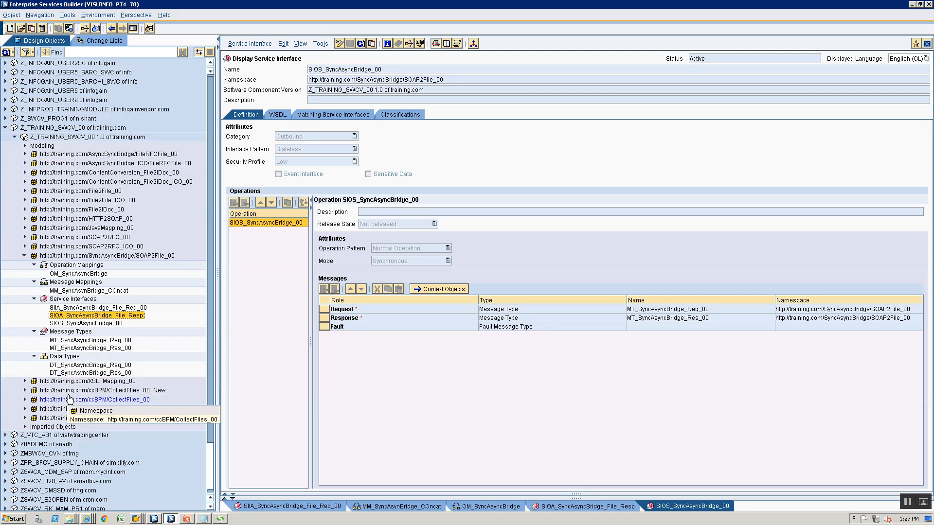
{"action": "left_click", "coordinate": [90, 373]}
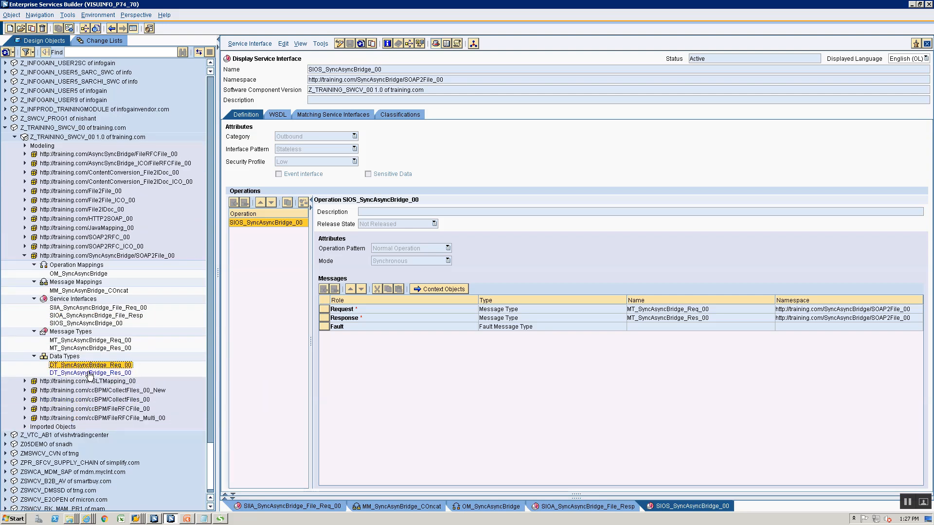
{"action": "double_click", "coordinate": [107, 316]}
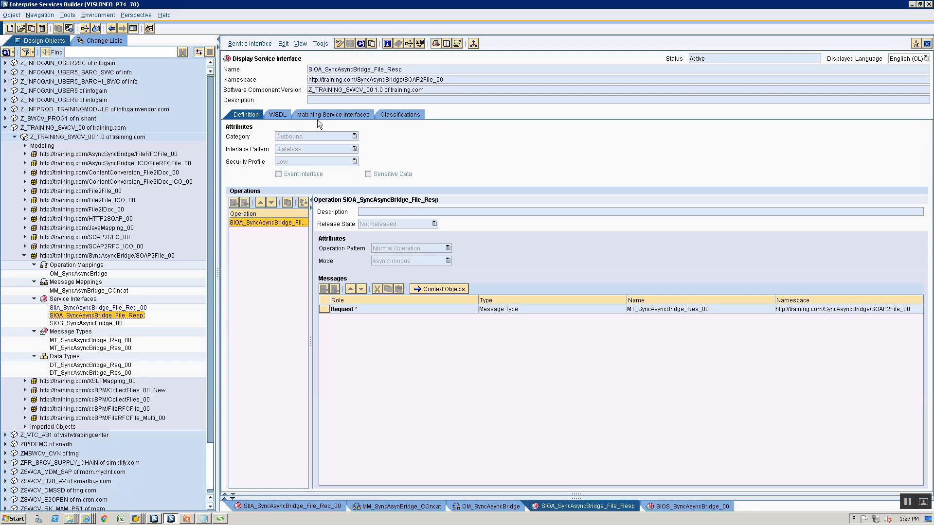
{"action": "double_click", "coordinate": [100, 308]}
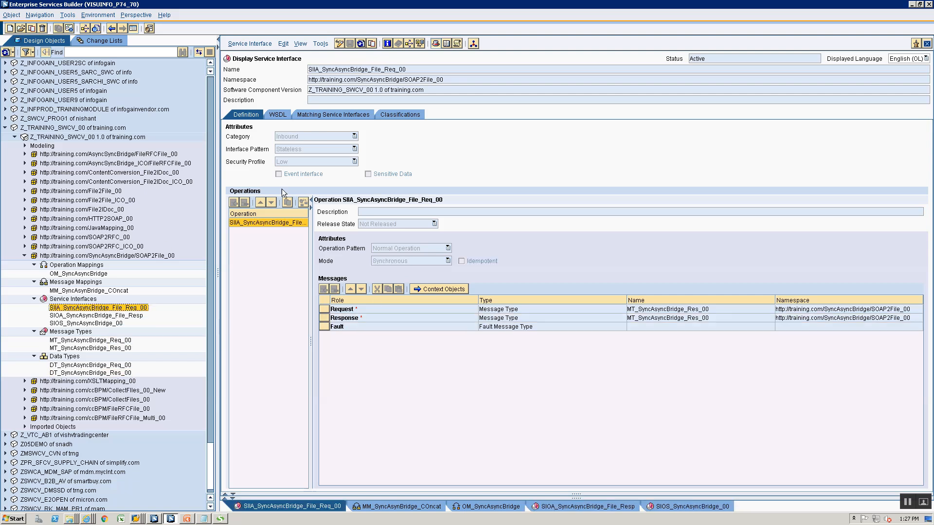
{"action": "double_click", "coordinate": [78, 316]}
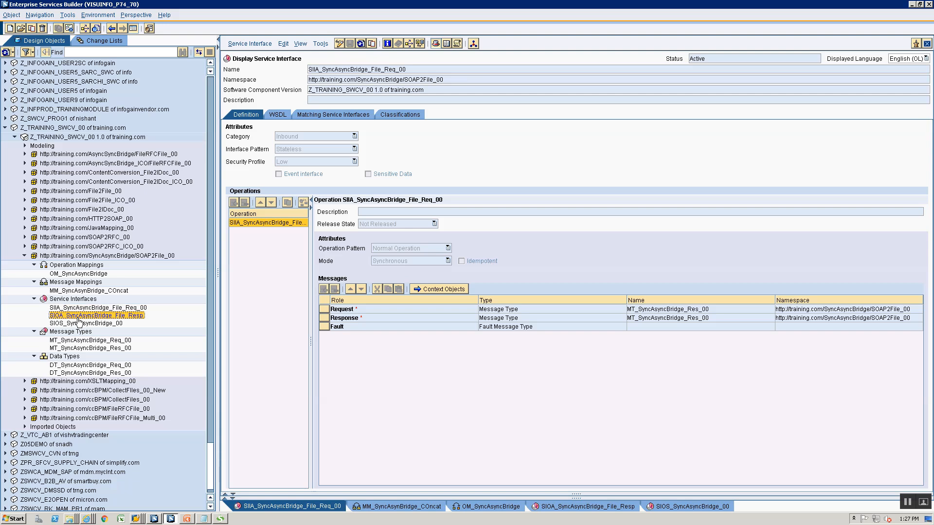
{"action": "double_click", "coordinate": [95, 324]}
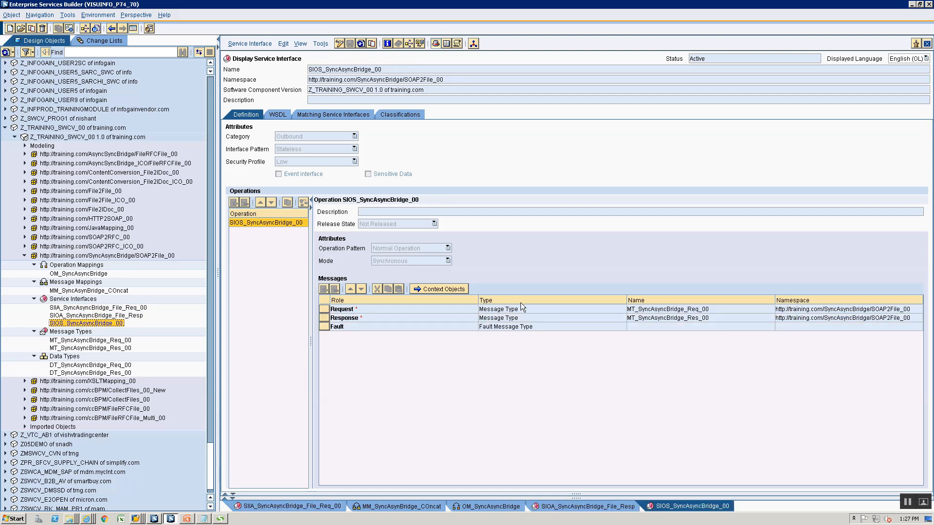
{"action": "double_click", "coordinate": [80, 308]}
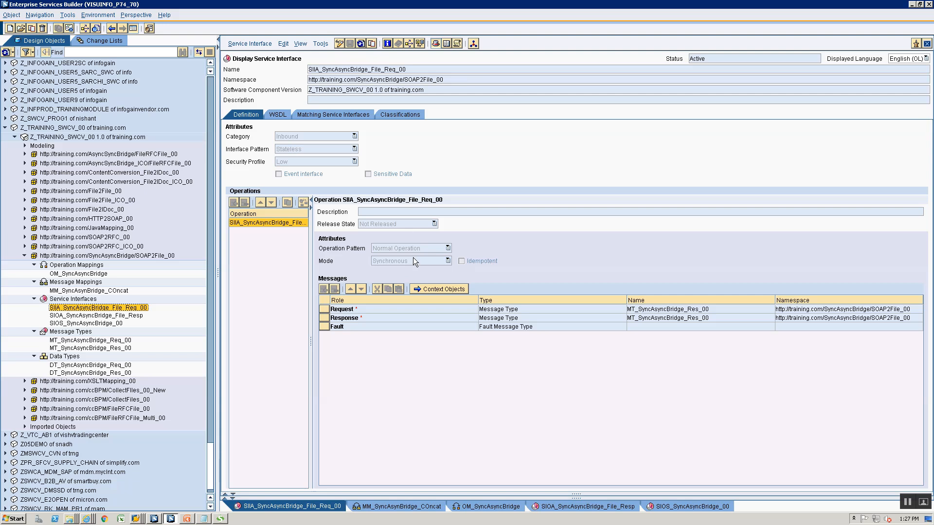
{"action": "double_click", "coordinate": [54, 316]}
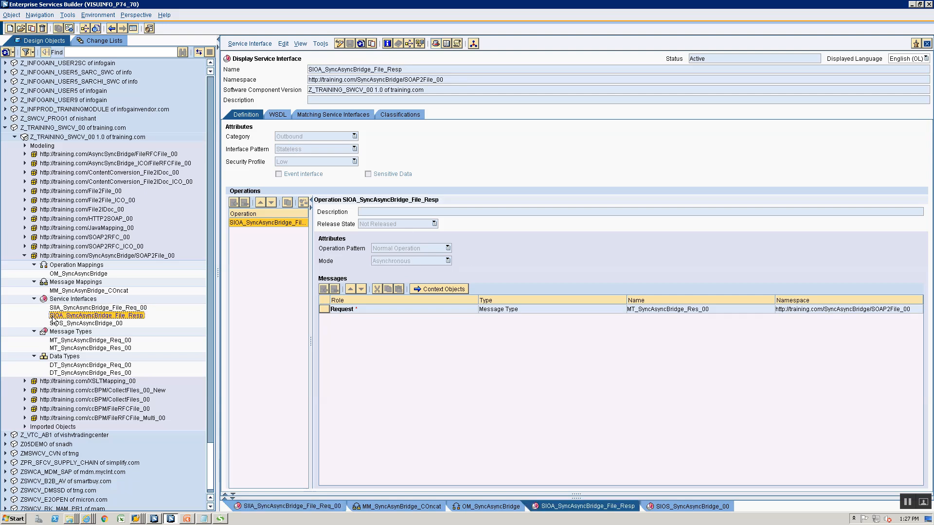
Review MM_SyncAsynBridge_COncat, OM_SyncAsyncBridge and SIIA_SyncAsyncBridge_File_Req_00
{"action": "left_click", "coordinate": [68, 293]}
{"action": "double_click", "coordinate": [67, 292]}
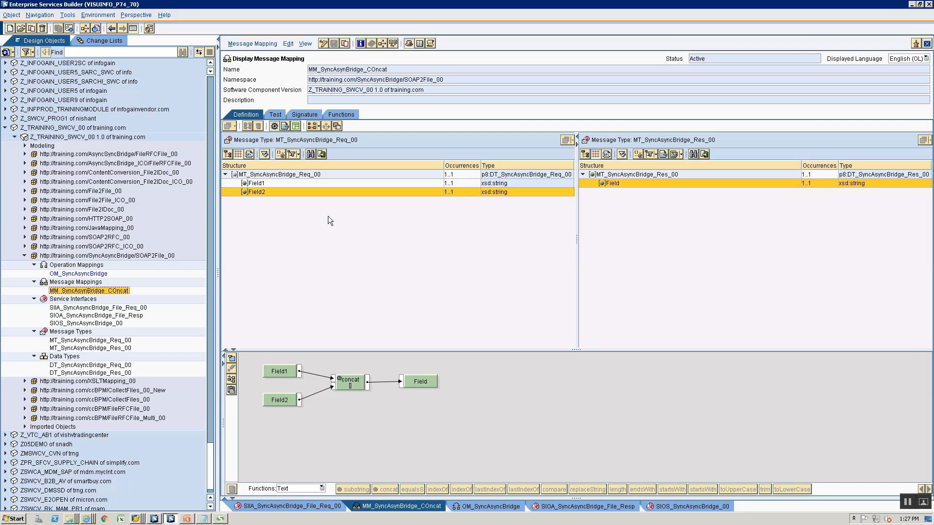
{"action": "double_click", "coordinate": [77, 274]}
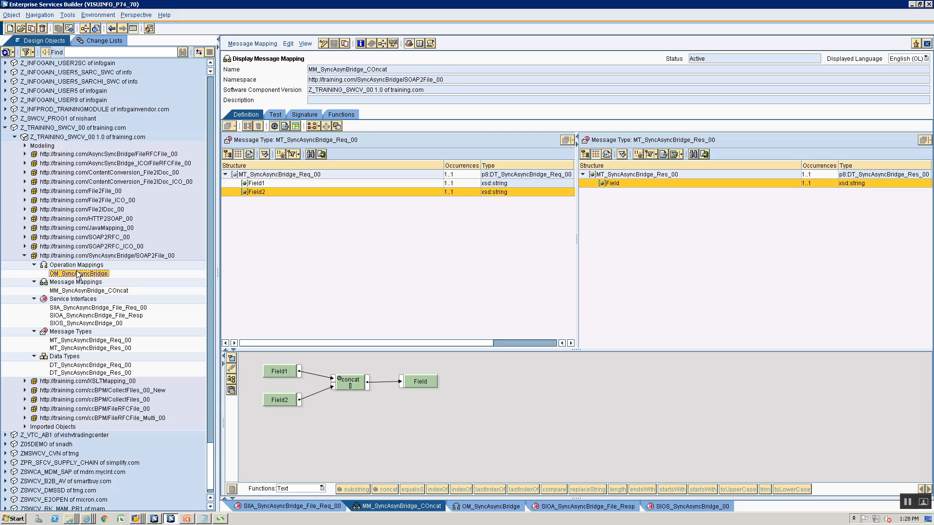
{"action": "double_click", "coordinate": [93, 308]}
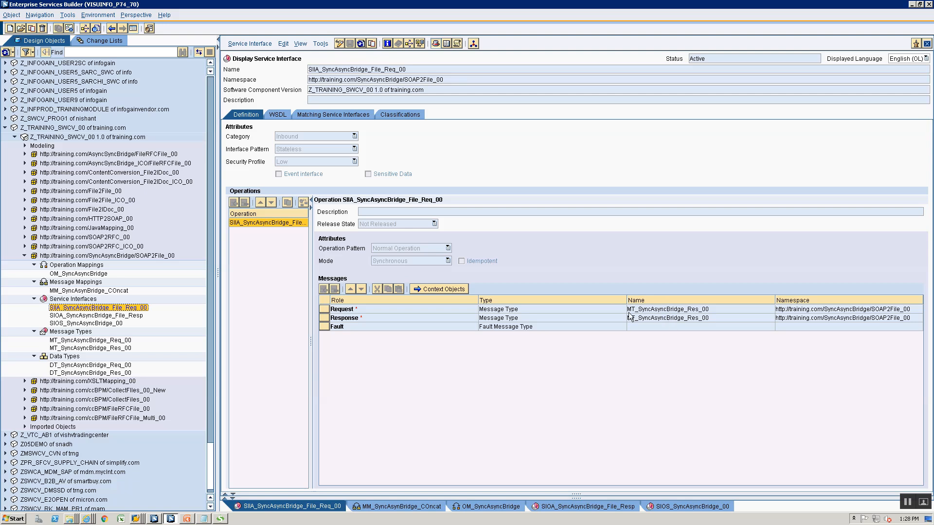
{"action": "mouse_move", "coordinate": [630, 317]}
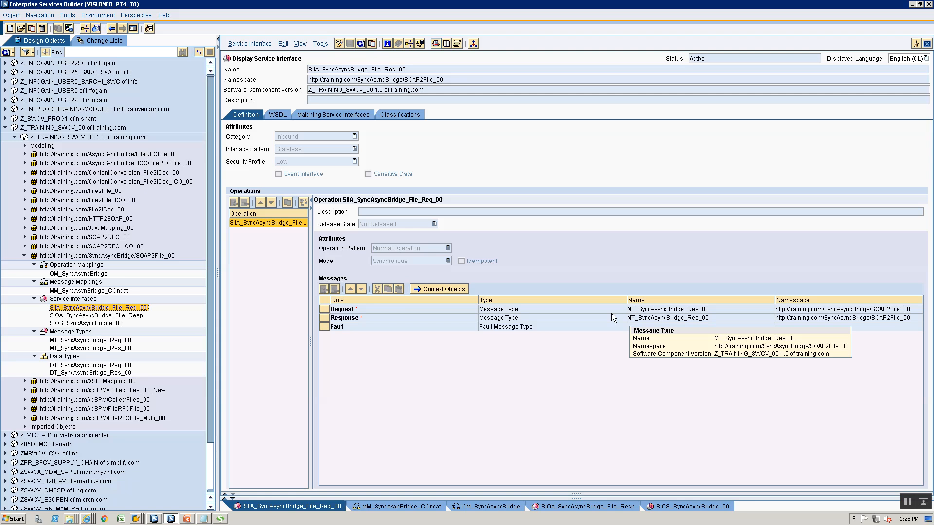
{"action": "key", "text": "alt+Tab"}
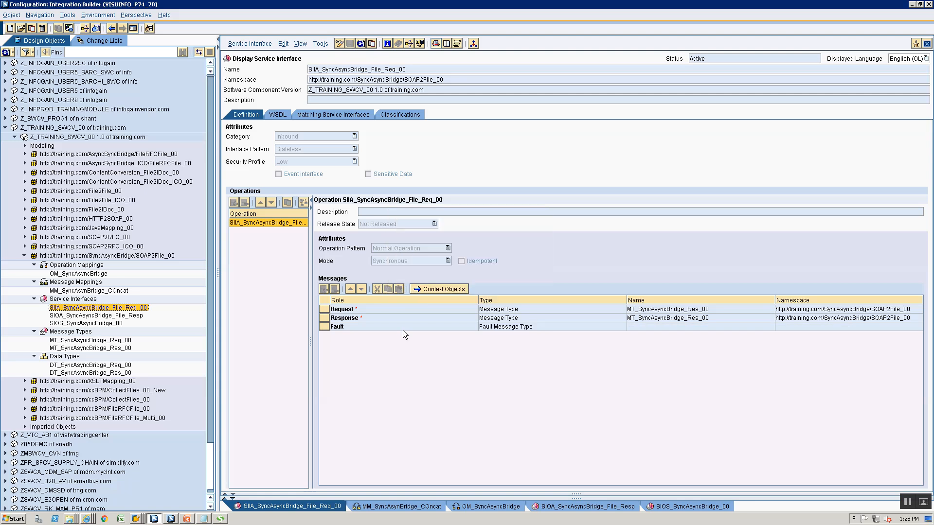
Open CC_SyncAsyncBridge_FILE_Receiver_00, check its %mid% file name scheme, and view its module sequence
{"action": "double_click", "coordinate": [80, 368]}
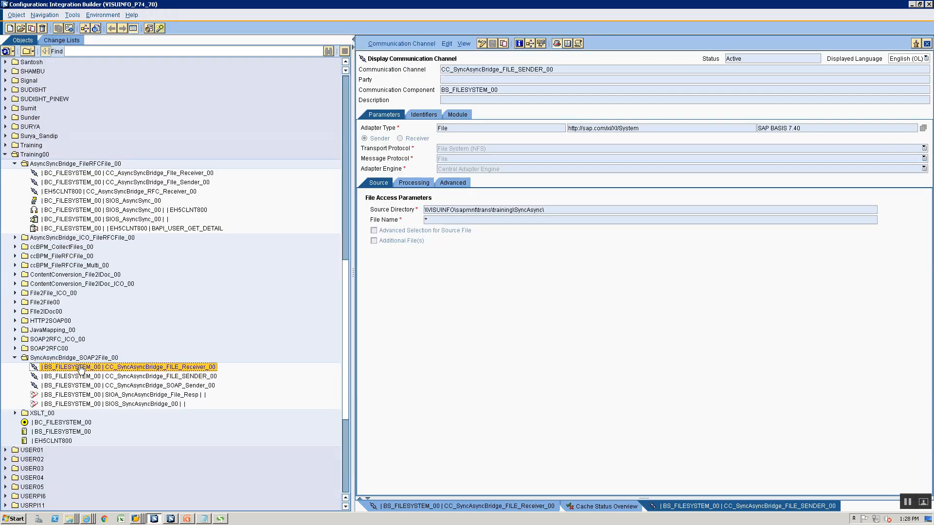
{"action": "left_click_drag", "start_coordinate": [483, 232], "coordinate": [408, 220]}
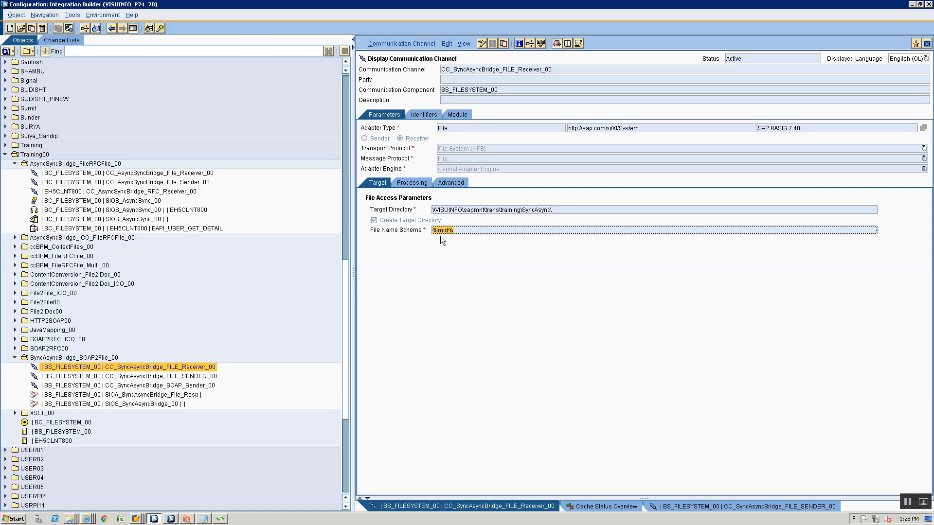
{"action": "left_click", "coordinate": [450, 183]}
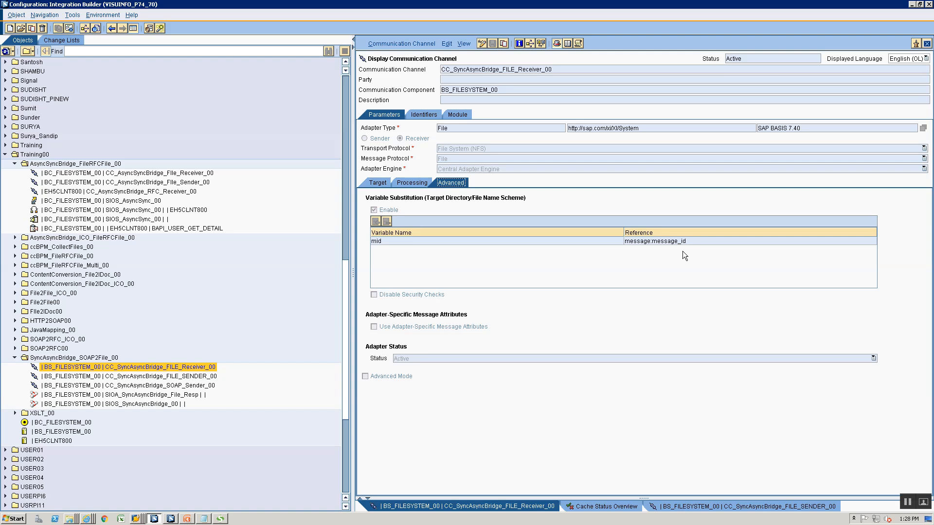
{"action": "left_click", "coordinate": [466, 114]}
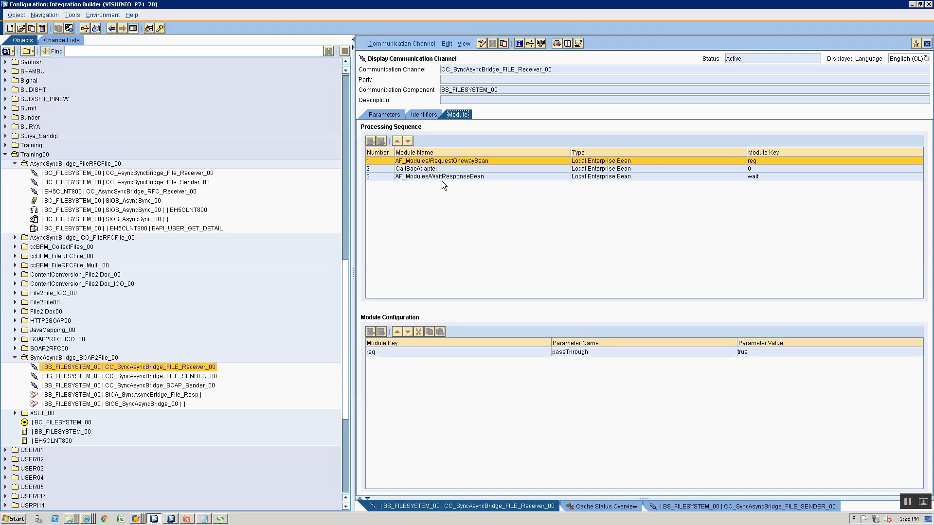
Open CC_SyncAsyncBridge_FILE_SENDER_00, check its modules, then its adapter-specific attributes with File Name enabled
{"action": "double_click", "coordinate": [152, 377]}
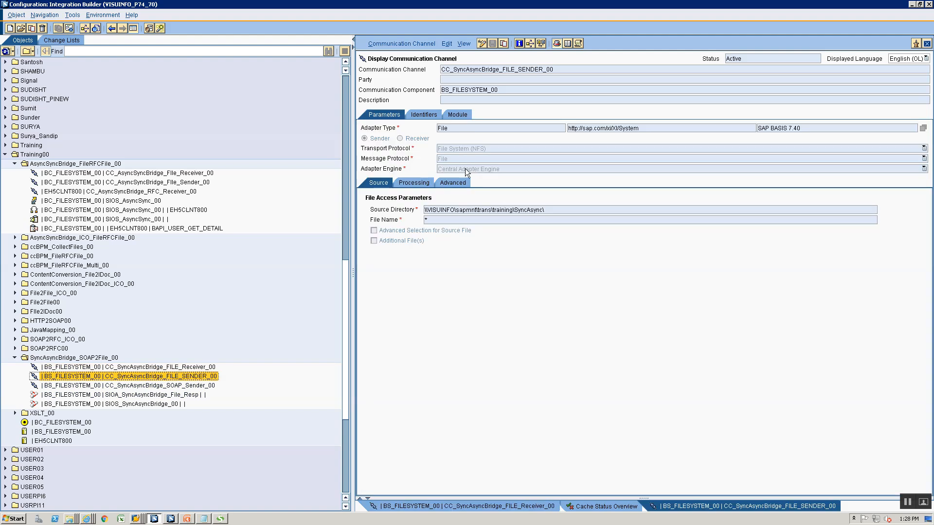
{"action": "left_click", "coordinate": [465, 113]}
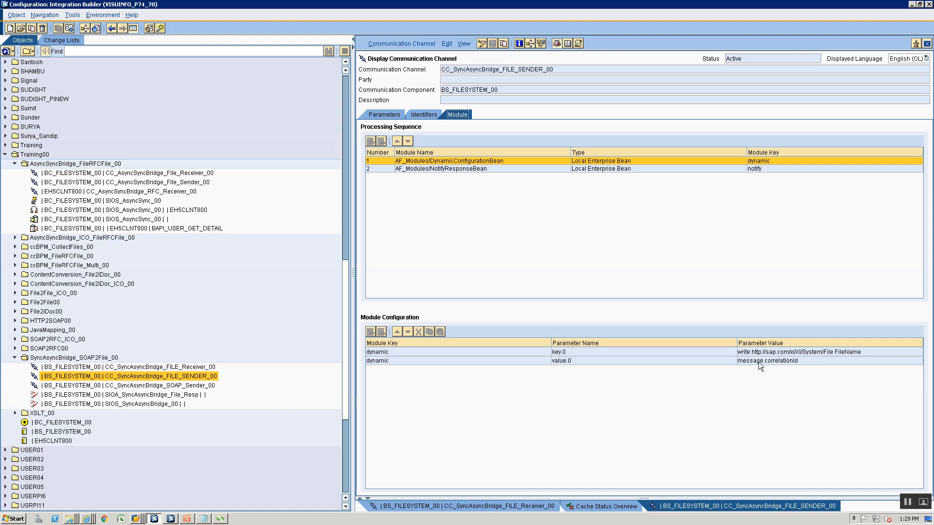
{"action": "left_click", "coordinate": [374, 115]}
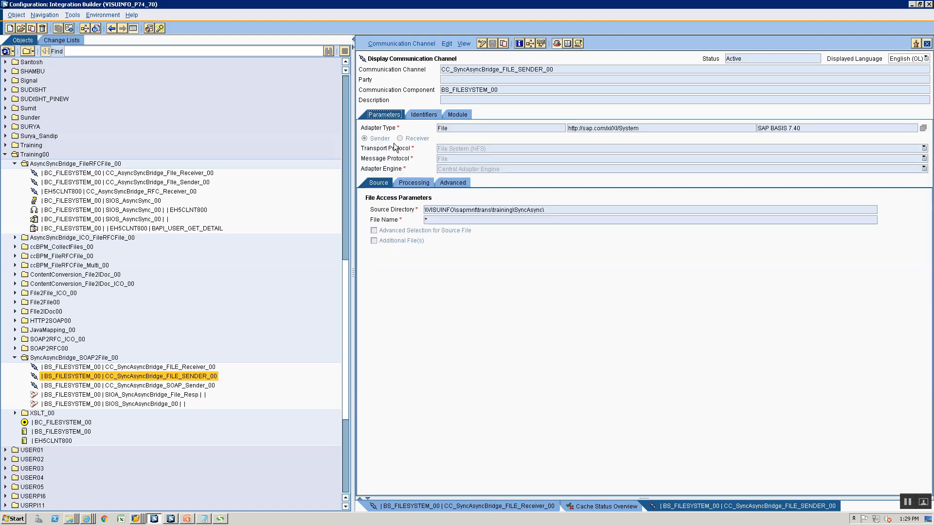
{"action": "left_click", "coordinate": [451, 185]}
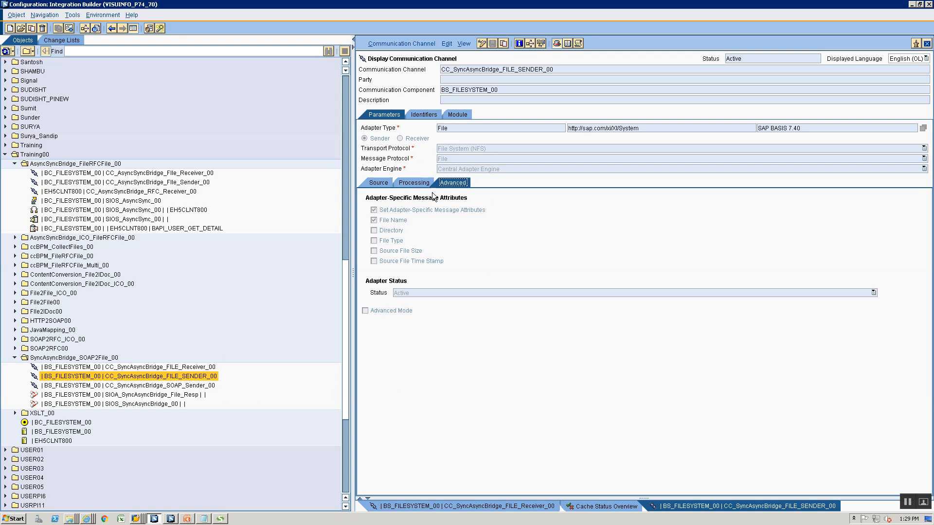
Review SIOS_SyncAsyncBridge_00's receiver, receiver interfaces and outbound processing
{"action": "double_click", "coordinate": [98, 403]}
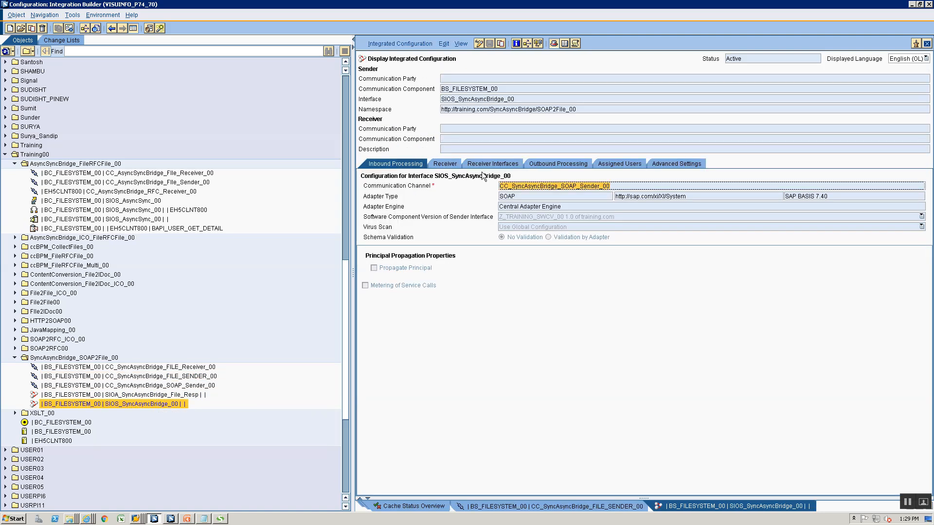
{"action": "left_click", "coordinate": [457, 164]}
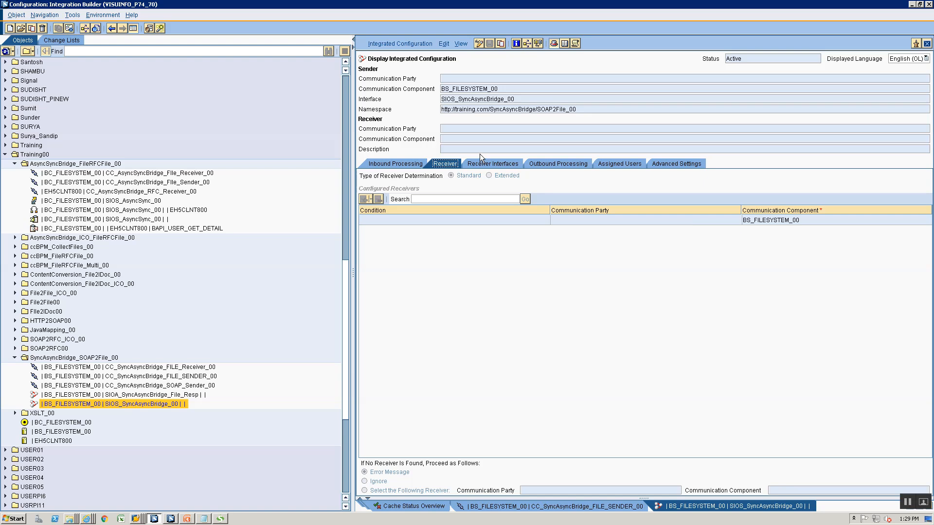
{"action": "left_click", "coordinate": [491, 163]}
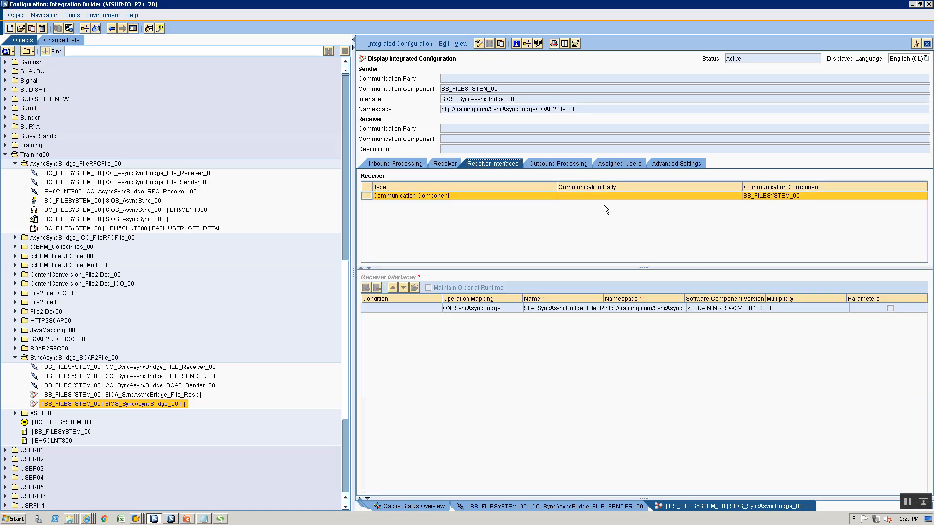
{"action": "left_click", "coordinate": [558, 165]}
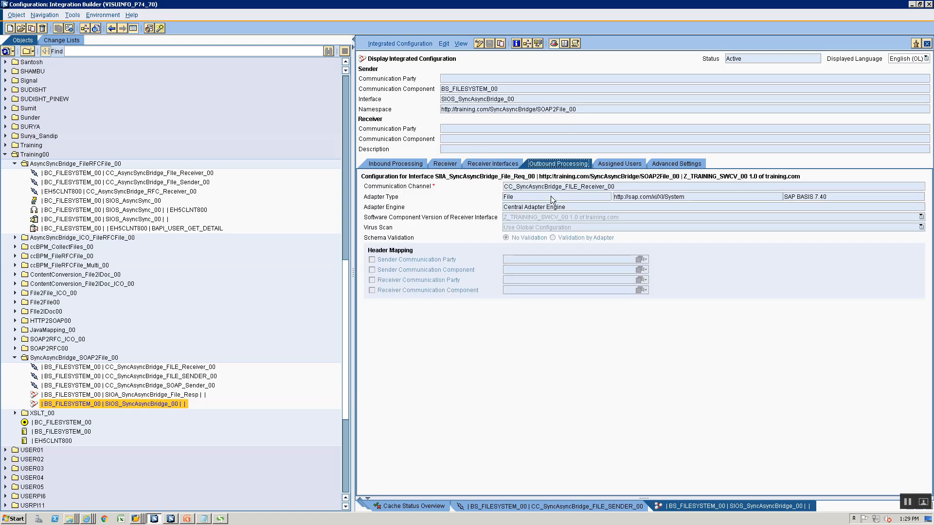
Review SIOA_SyncAsyncBridge_File_Resp's receiver, Dummy receiver interface and outbound processing with the file receiver channel
{"action": "left_click", "coordinate": [140, 395]}
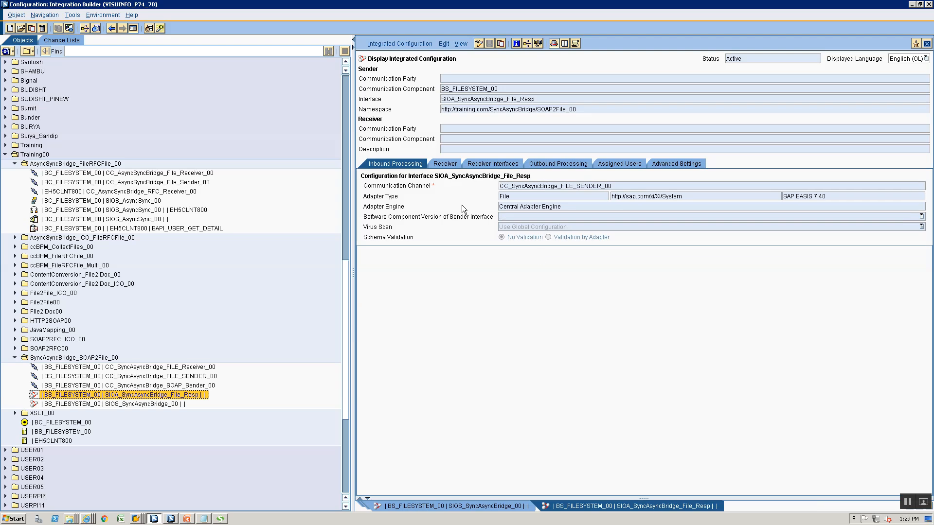
{"action": "left_click", "coordinate": [444, 166]}
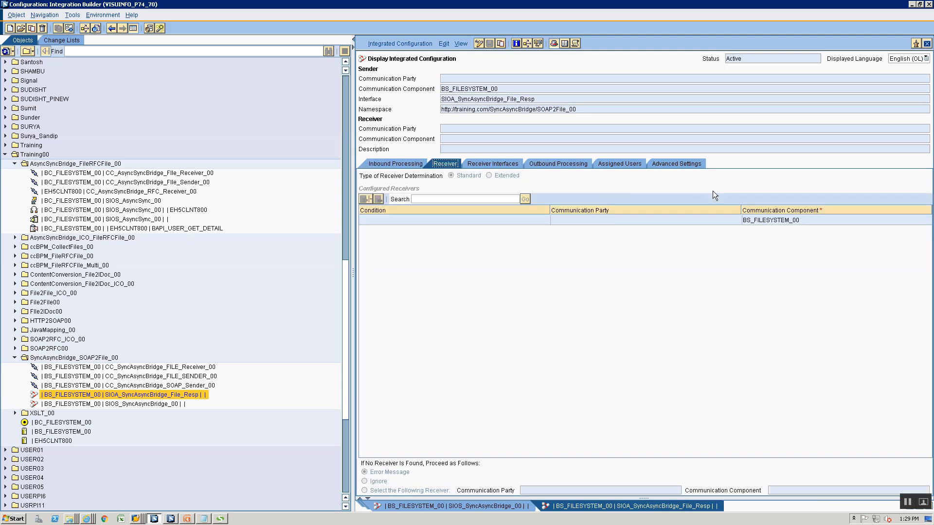
{"action": "left_click", "coordinate": [483, 165]}
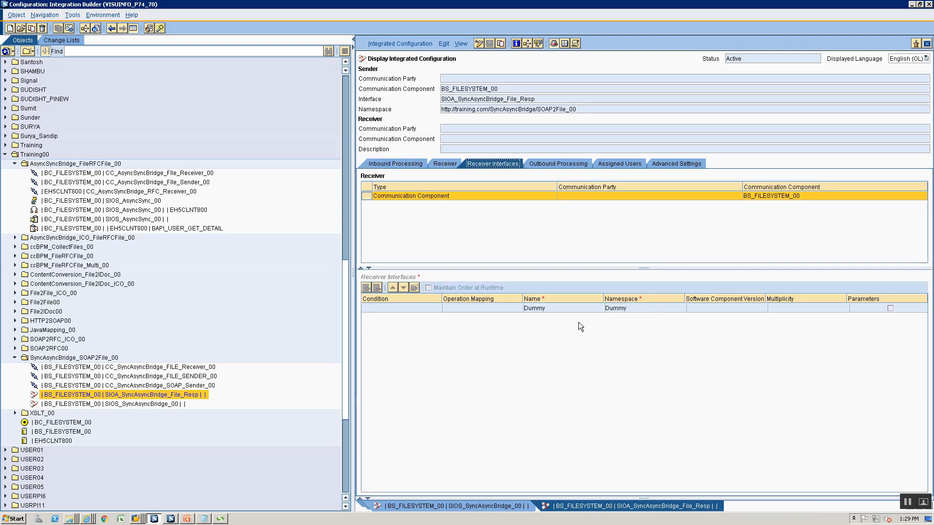
{"action": "left_click", "coordinate": [565, 165]}
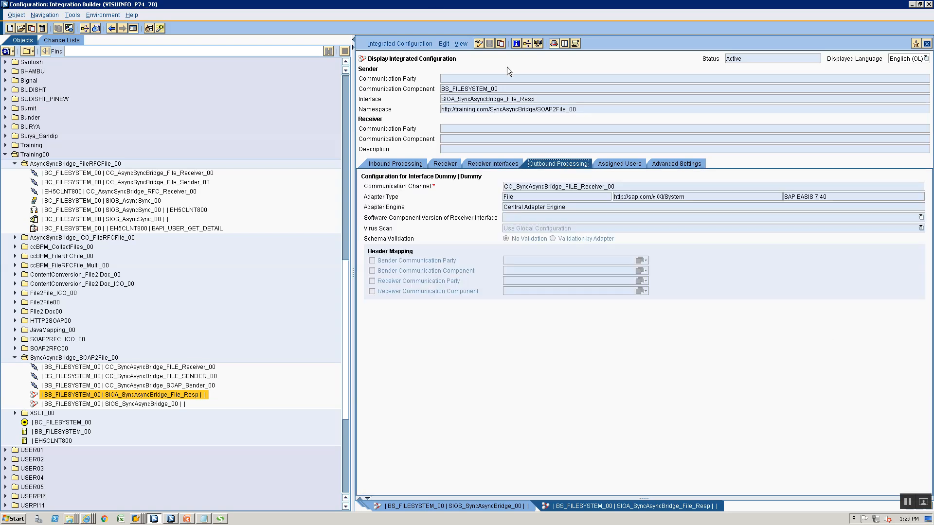